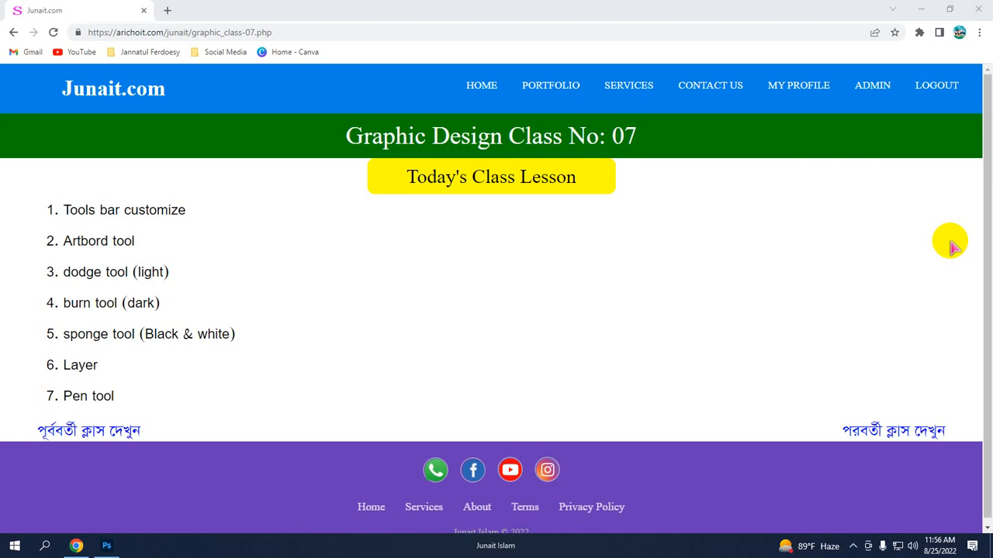
pyautogui.moveTo(36, 188)
pyautogui.mouseDown()
pyautogui.moveTo(203, 228)
pyautogui.moveTo(188, 212)
pyautogui.moveTo(218, 229)
pyautogui.moveTo(364, 178)
pyautogui.mouseUp()
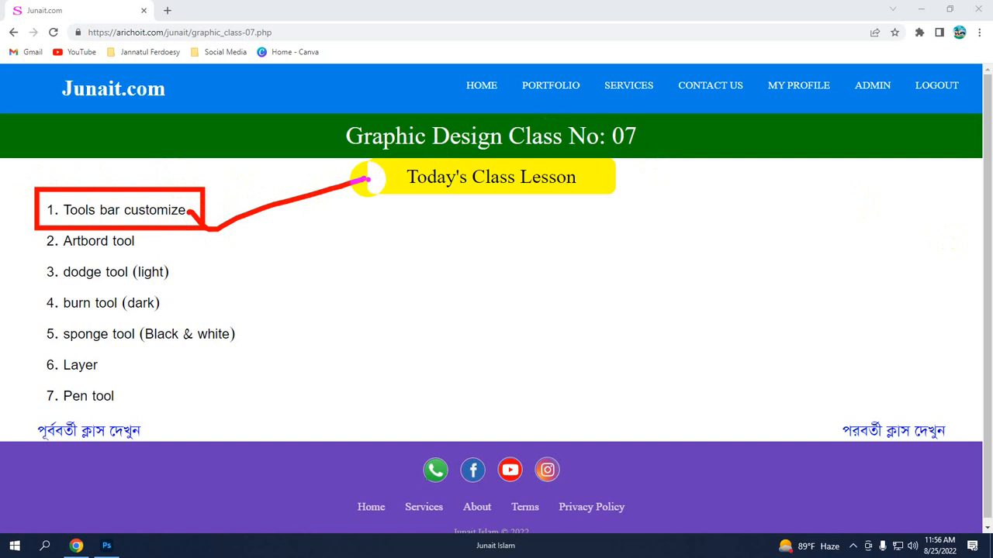
pyautogui.press('Escape')
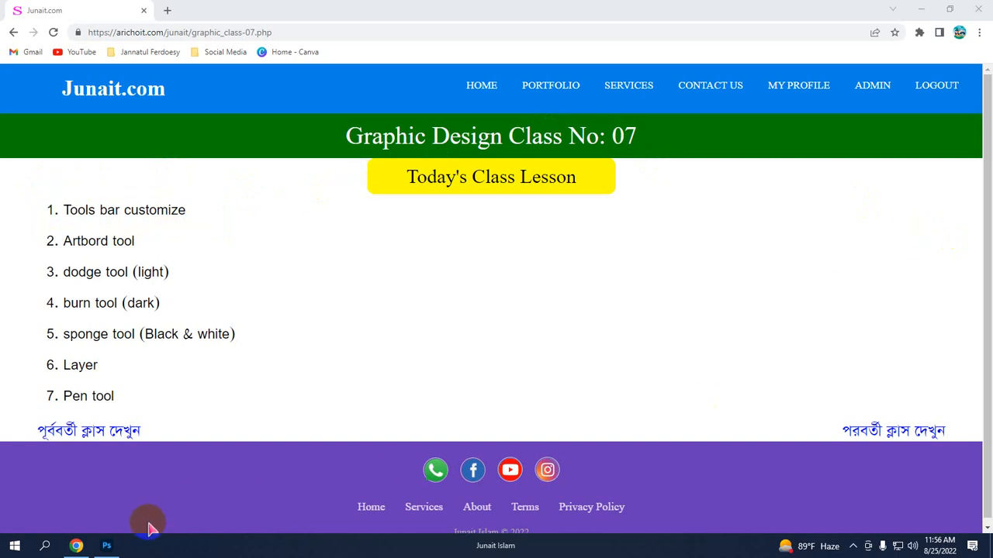
# Switch to Photoshop and create a new 2480 x 3508 px document at 300 pixels/inch
pyautogui.click(105, 547)
pyautogui.click(66, 137)
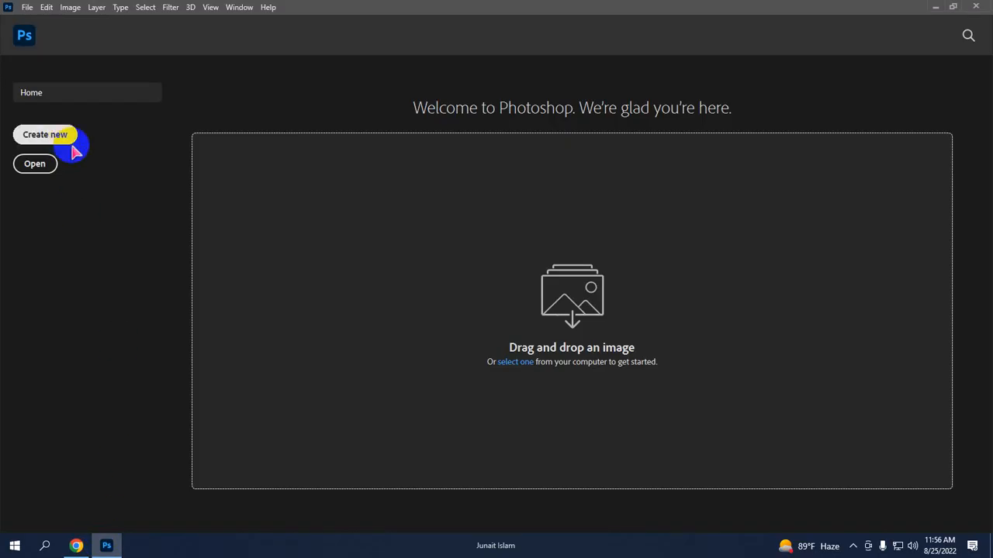
pyautogui.click(740, 458)
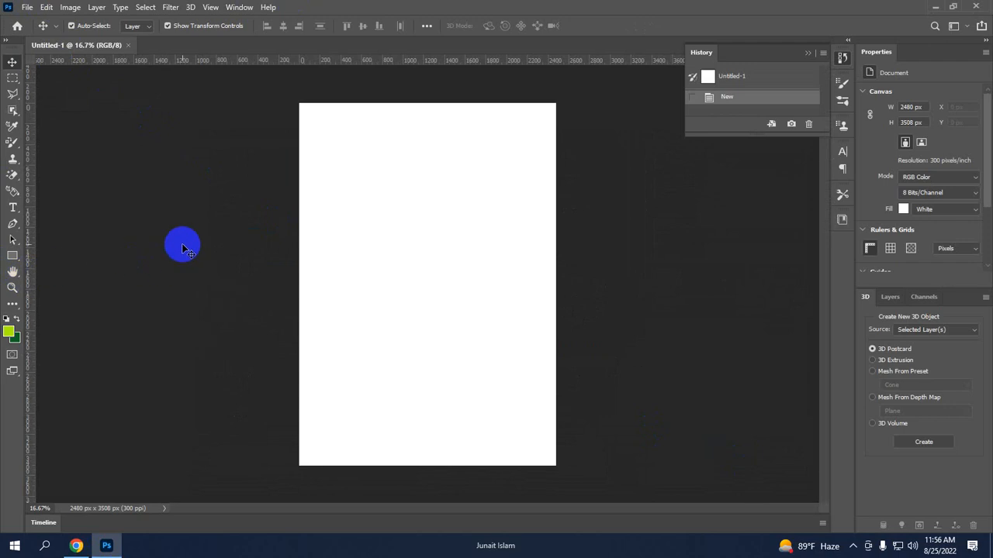
# Switch the toolbar to a two-column layout and back to a single column
pyautogui.click(13, 61)
pyautogui.click(13, 95)
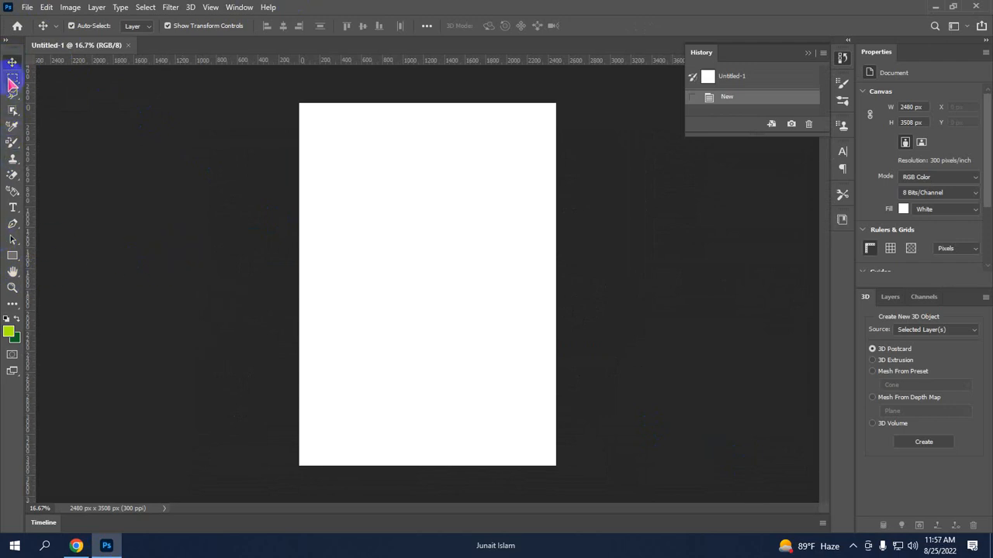
pyautogui.click(12, 305)
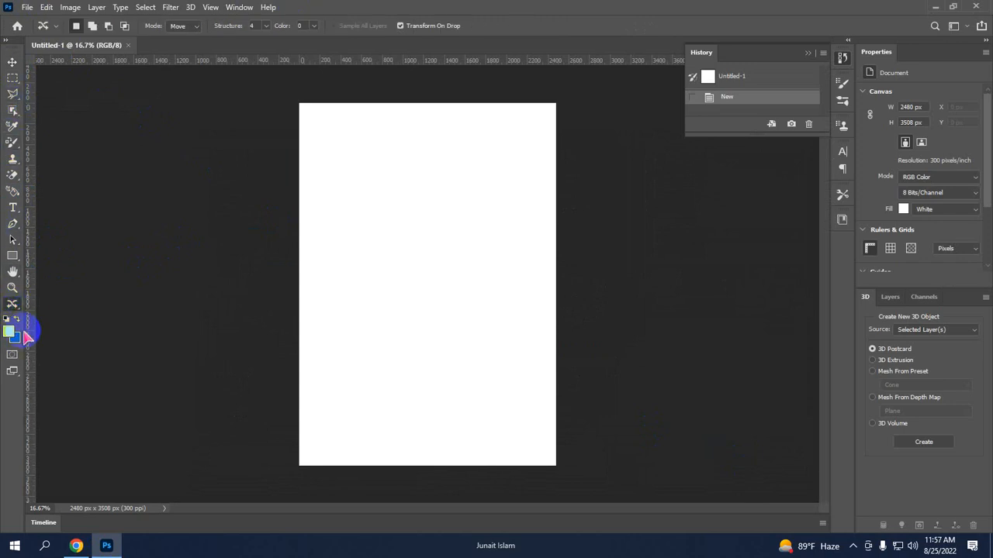
pyautogui.click(6, 43)
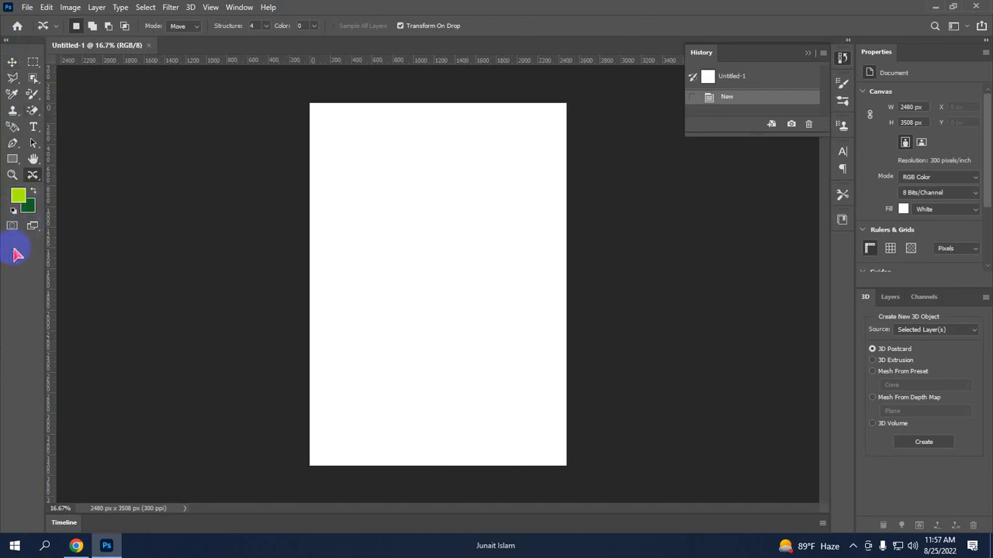
pyautogui.click(11, 40)
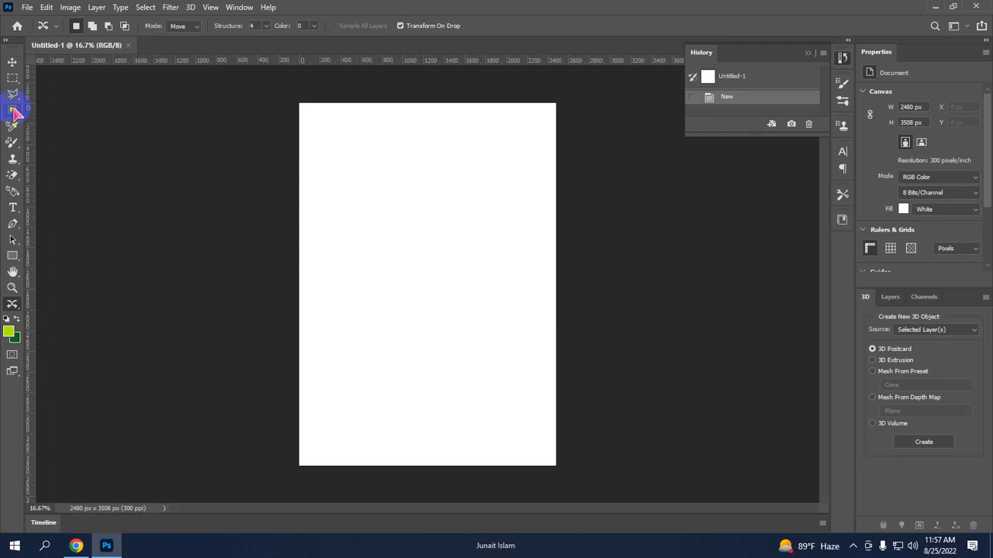
# Change the screen mode to Full Screen Mode With Menu Bar and on to Full Screen Mode
pyautogui.click(13, 372)
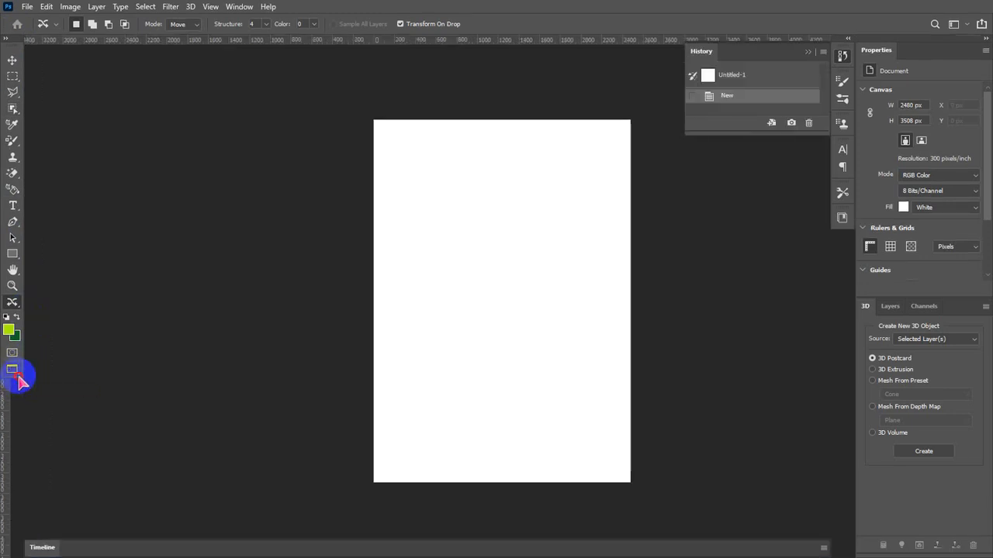
pyautogui.click(12, 372)
pyautogui.click(499, 246)
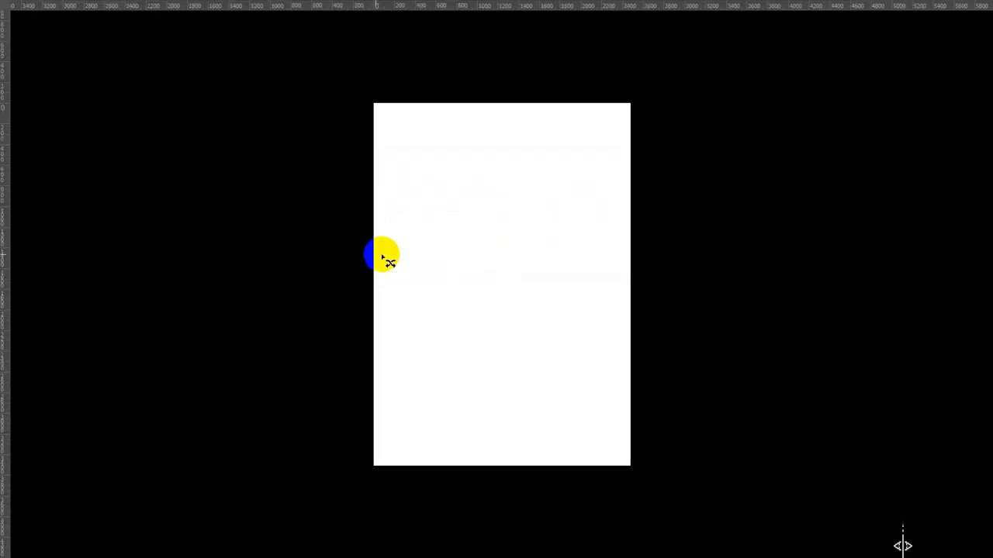
# Look at the Units & Rulers preferences and the unit choices of both rulers without changing them
pyautogui.doubleClick(3, 99)
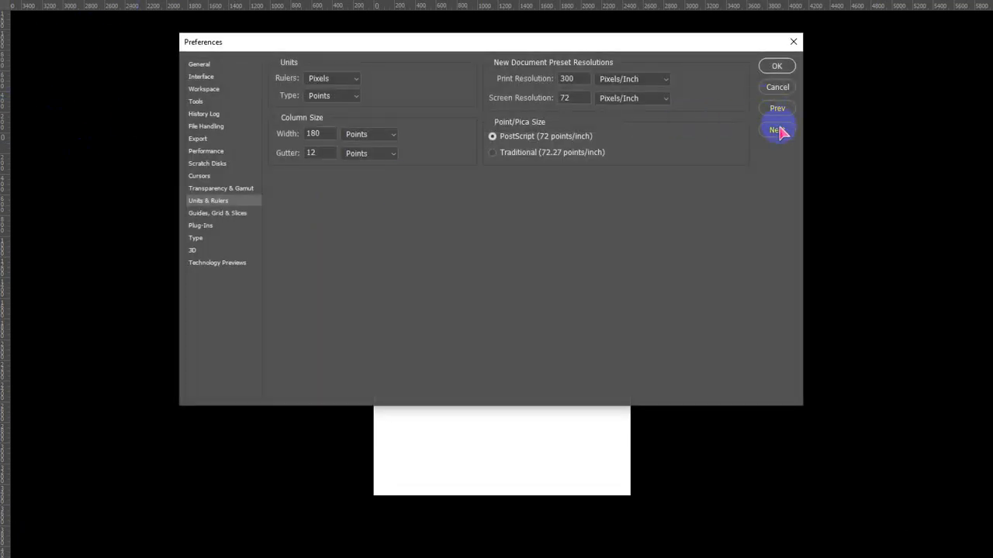
pyautogui.click(777, 86)
pyautogui.rightClick(633, 6)
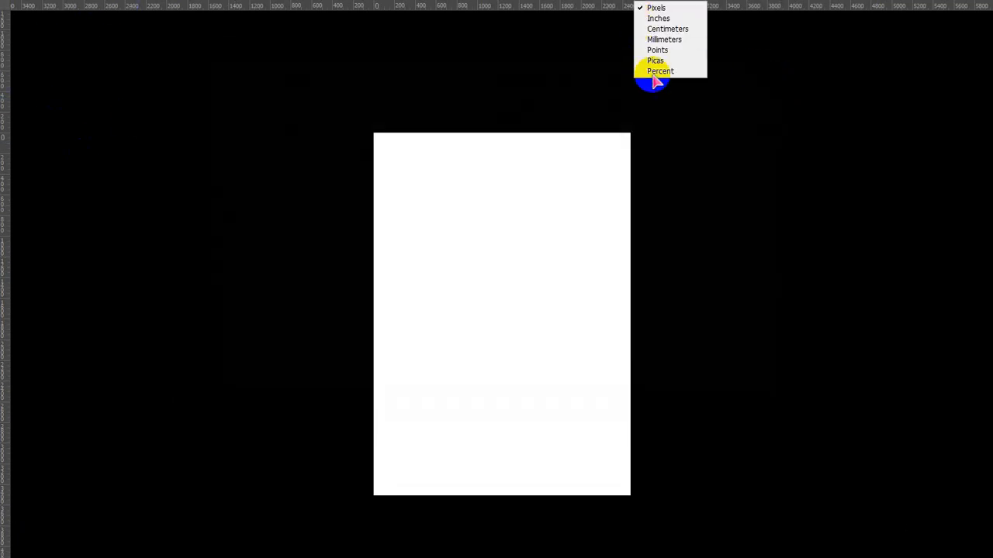
pyautogui.click(606, 34)
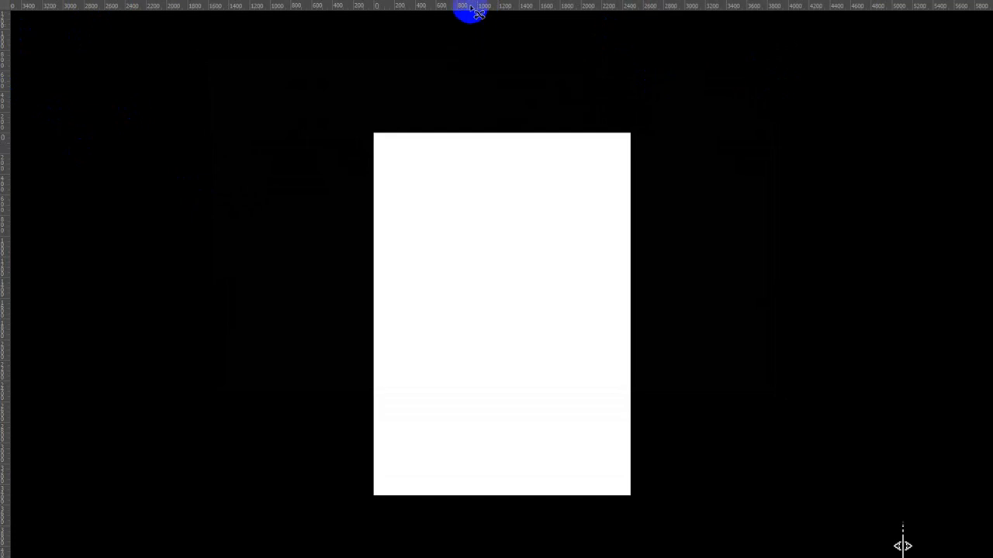
pyautogui.moveTo(474, 11); pyautogui.dragTo(5, 357)
pyautogui.rightClick(4, 359)
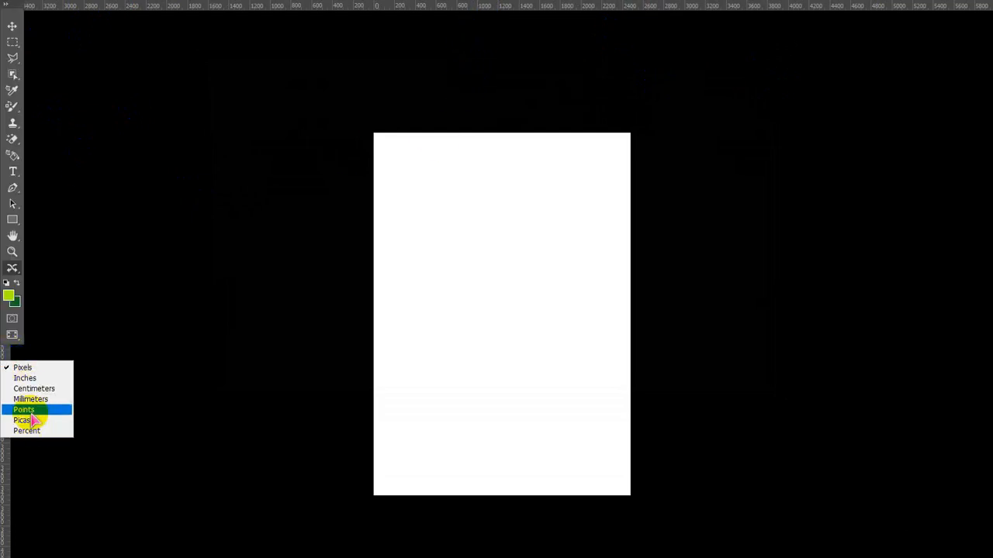
pyautogui.click(4, 306)
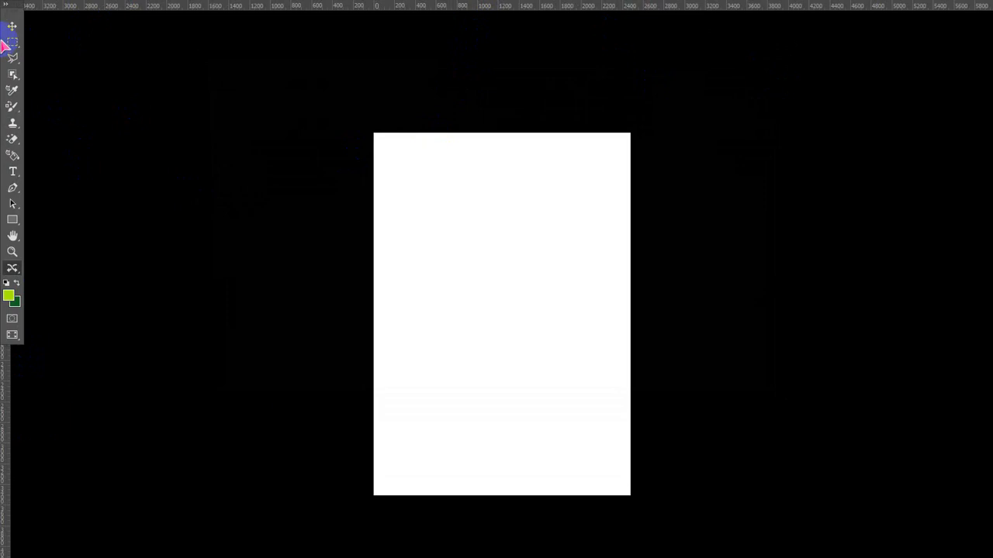
# Return to Standard Screen Mode and toggle the toolbar between two columns and one
pyautogui.click(13, 340)
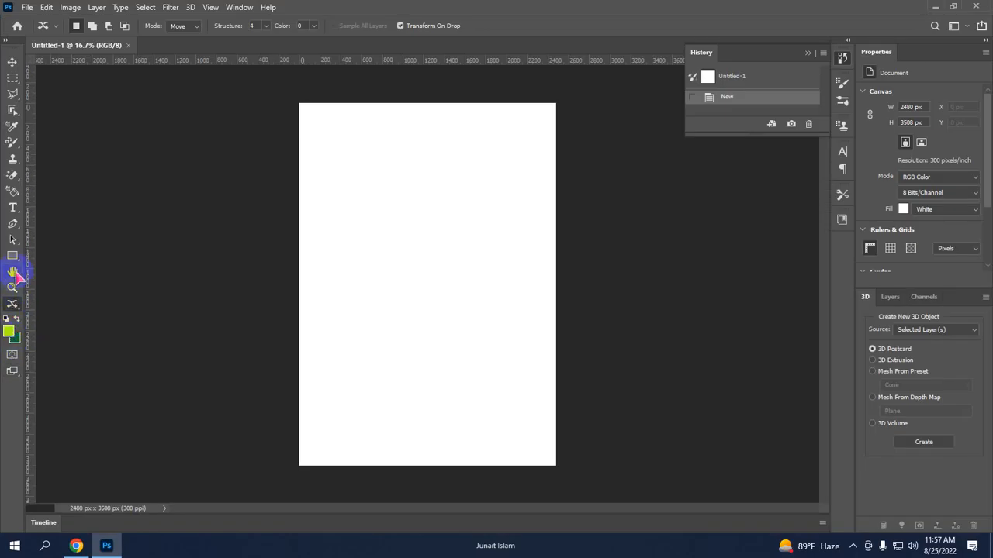
pyautogui.click(13, 373)
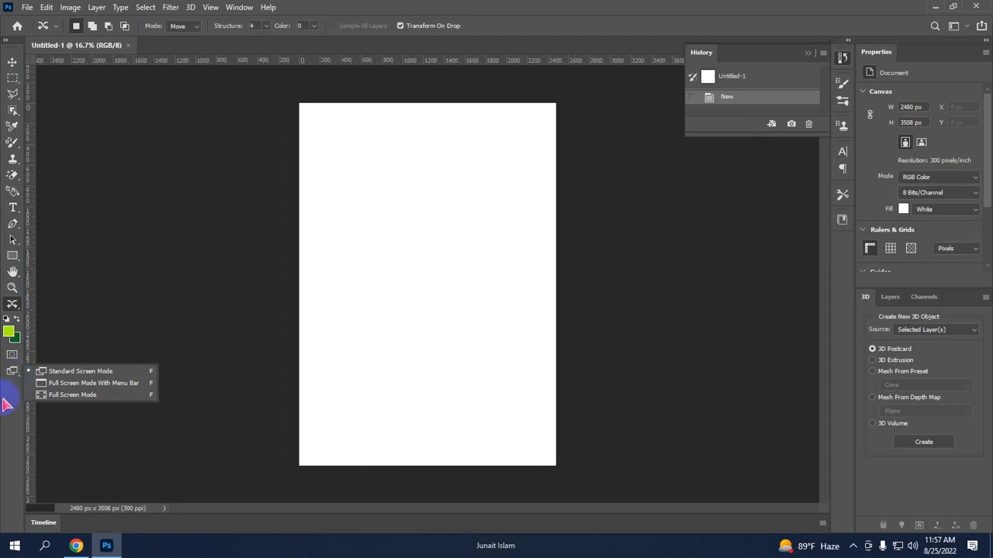
pyautogui.click(2, 422)
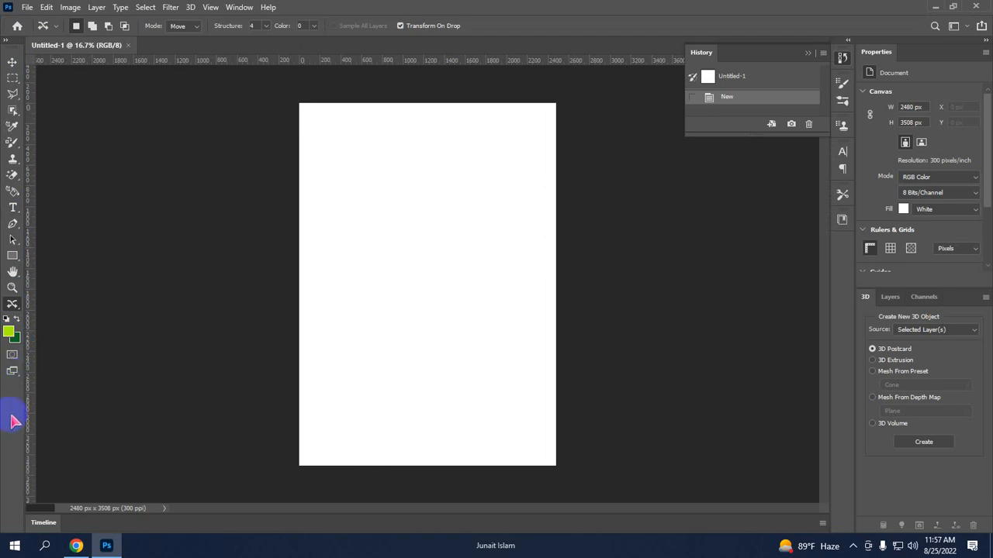
pyautogui.click(4, 39)
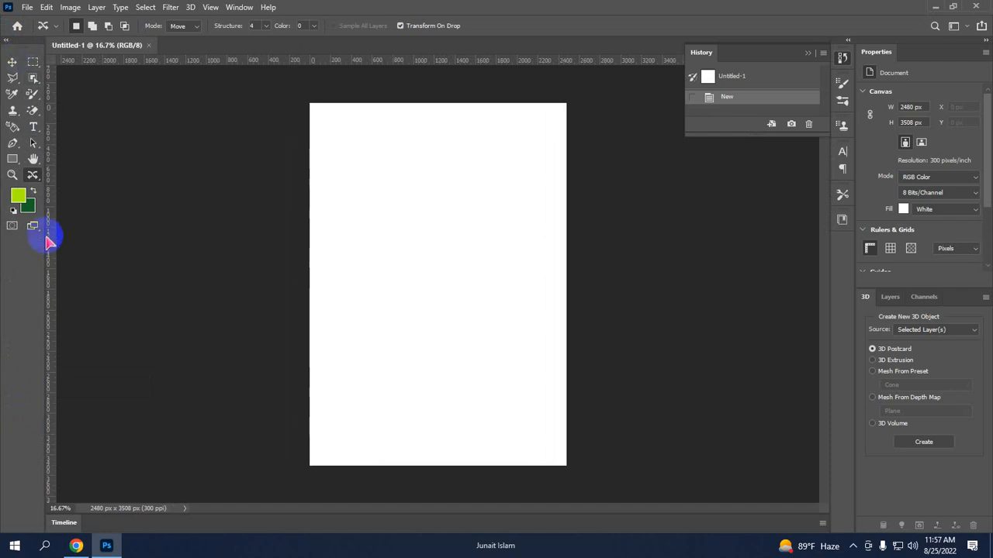
pyautogui.click(4, 39)
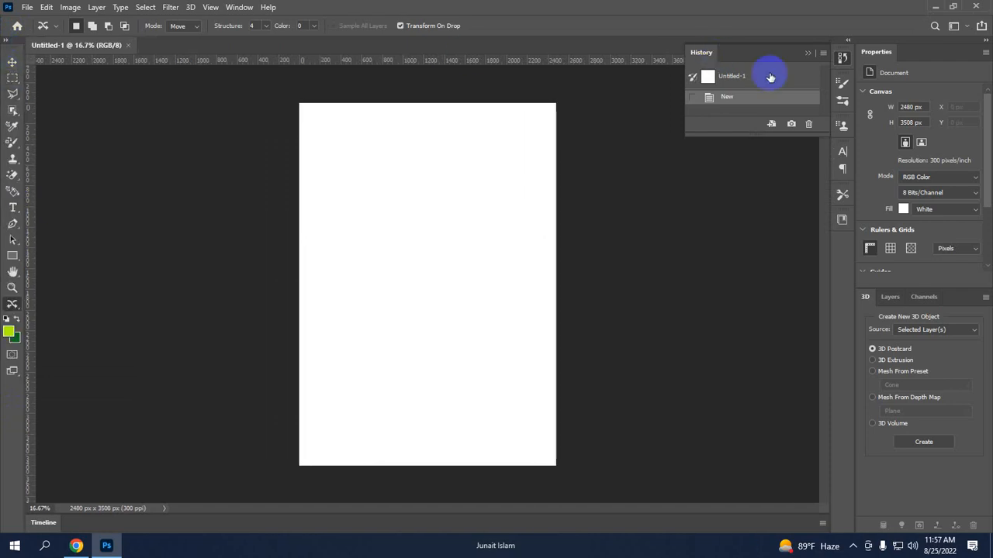
# Try the Essentials workspace and the Motion workspace
pyautogui.click(963, 26)
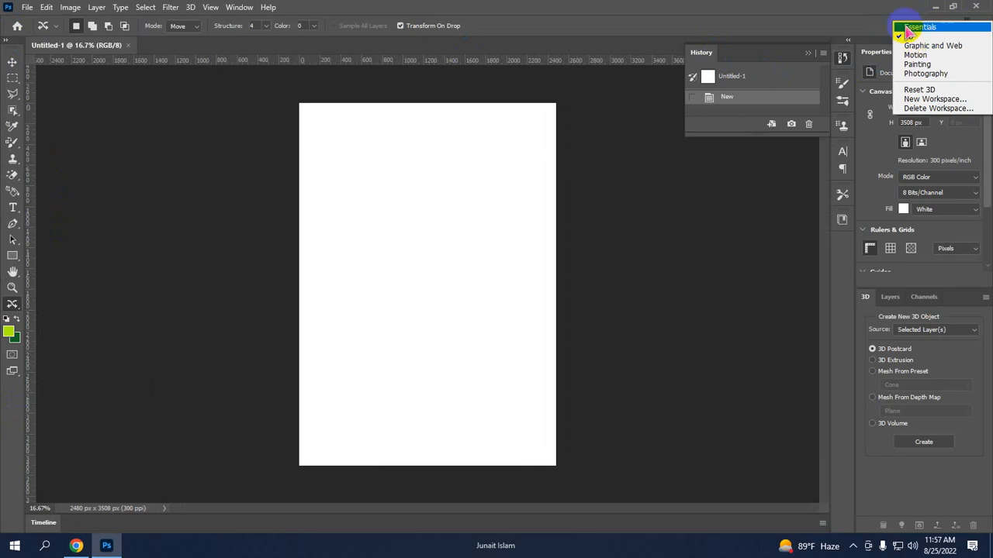
pyautogui.click(959, 28)
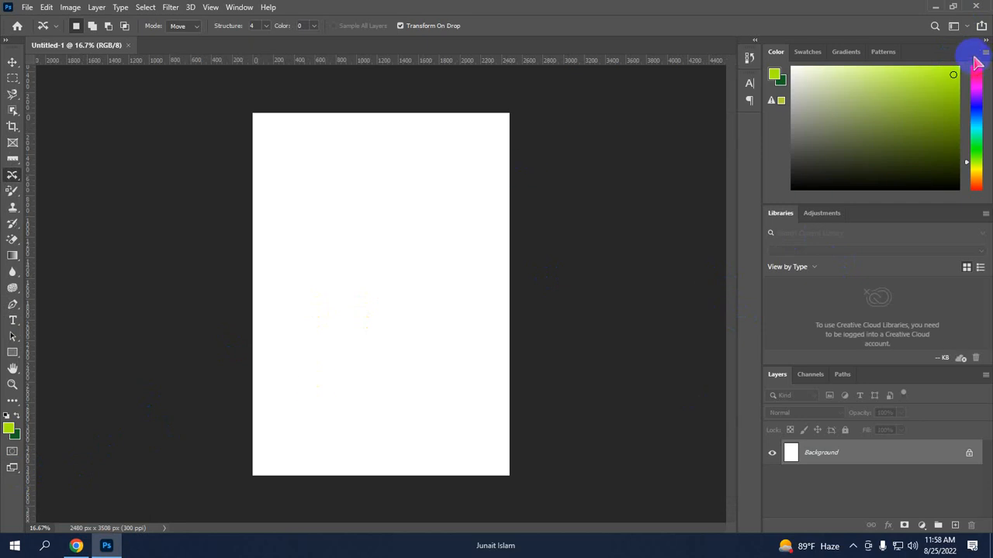
pyautogui.click(955, 27)
pyautogui.click(915, 62)
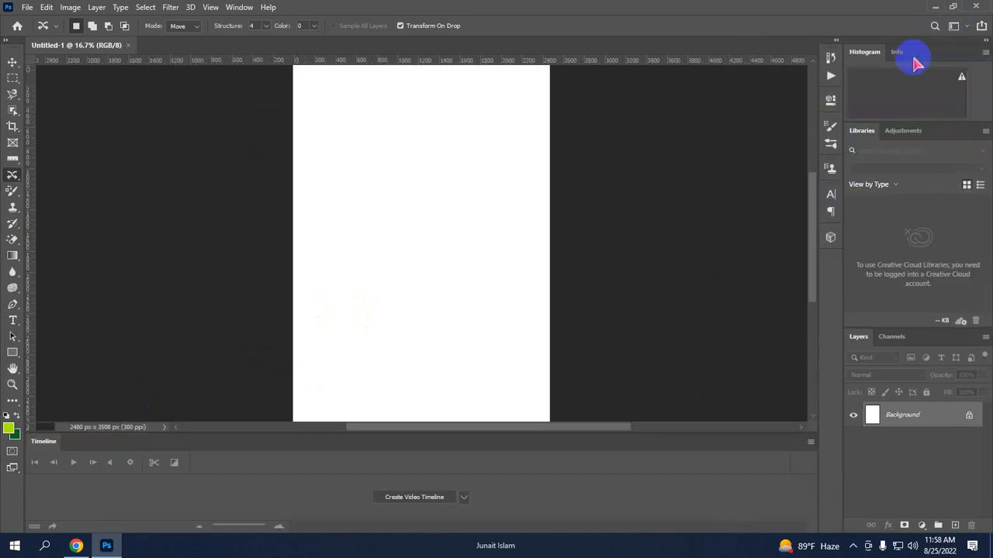
# Switch the workspace to Graphic and Web and bring up the workspace list again
pyautogui.click(955, 27)
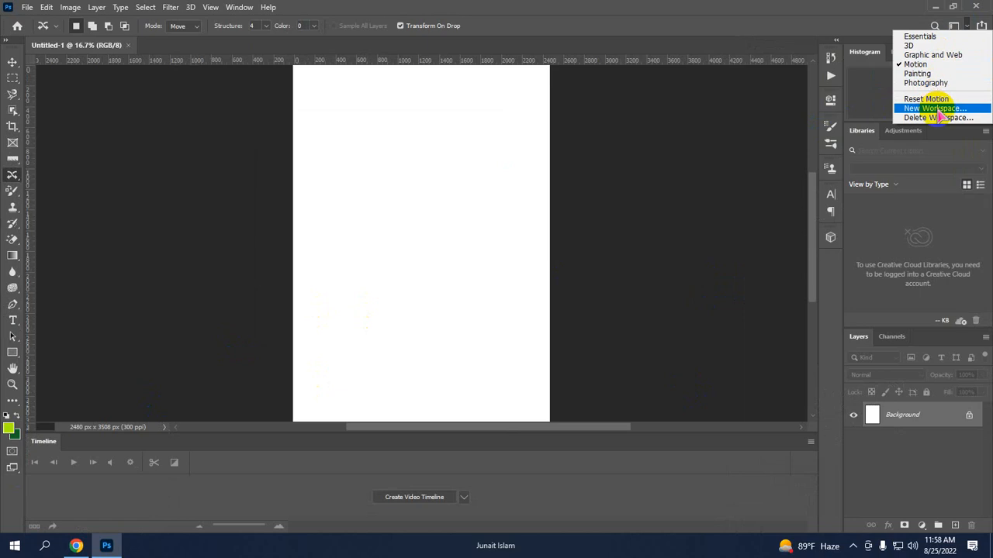
pyautogui.click(934, 54)
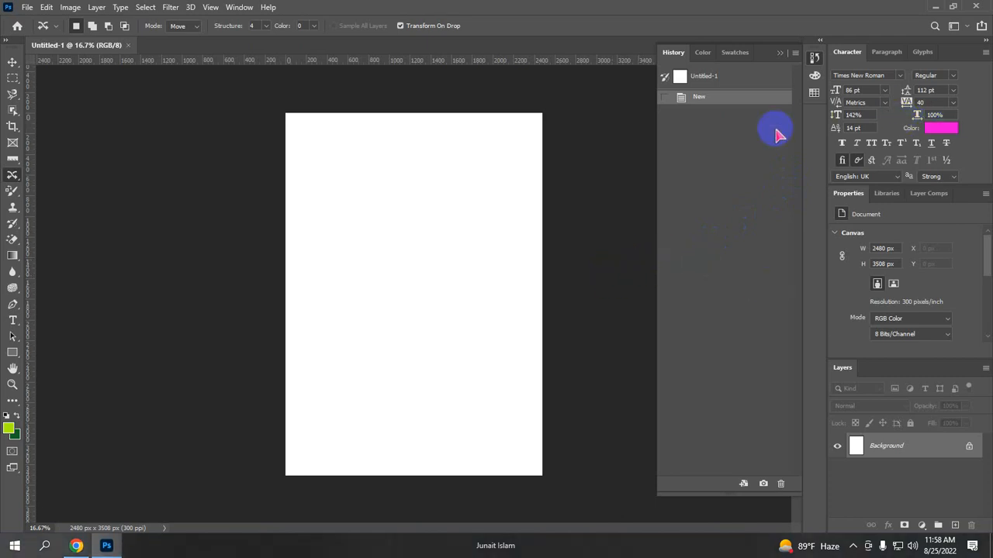
pyautogui.click(958, 25)
pyautogui.click(958, 25)
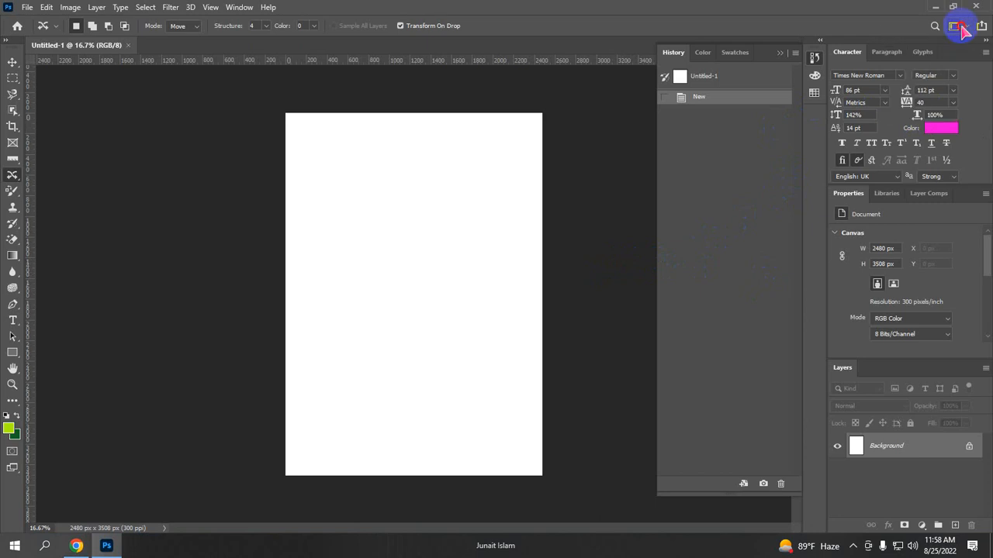
pyautogui.click(959, 25)
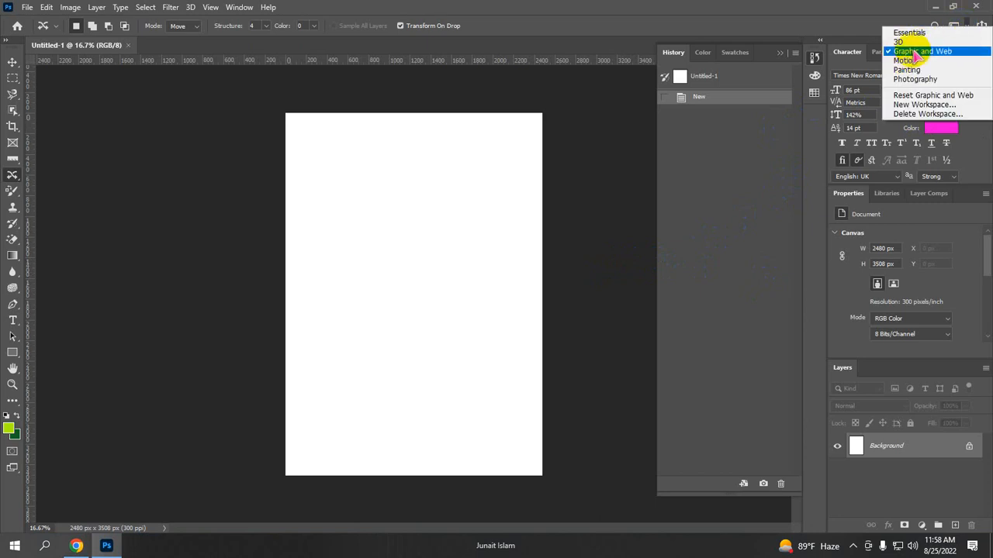
# Open the toolbar customization dialog
pyautogui.click(11, 404)
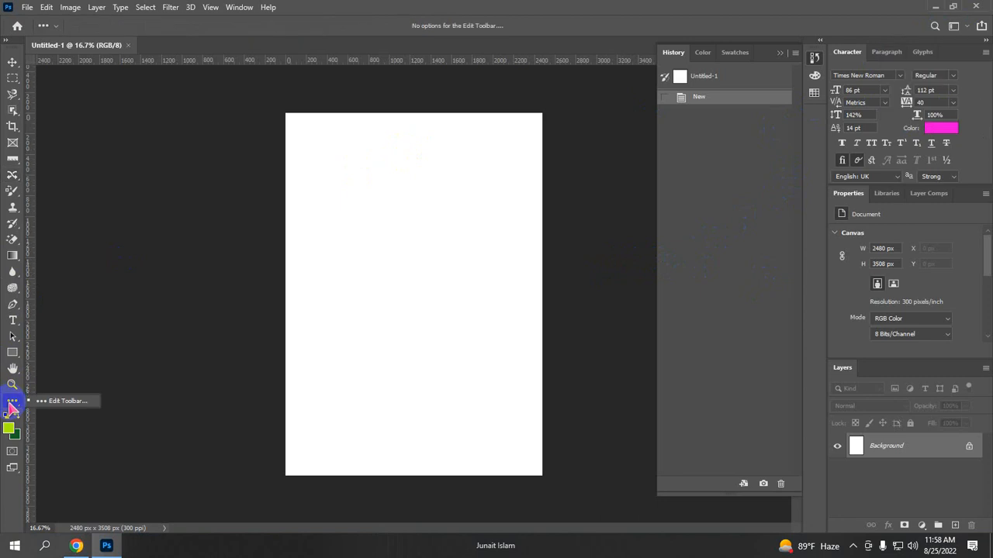
pyautogui.click(62, 403)
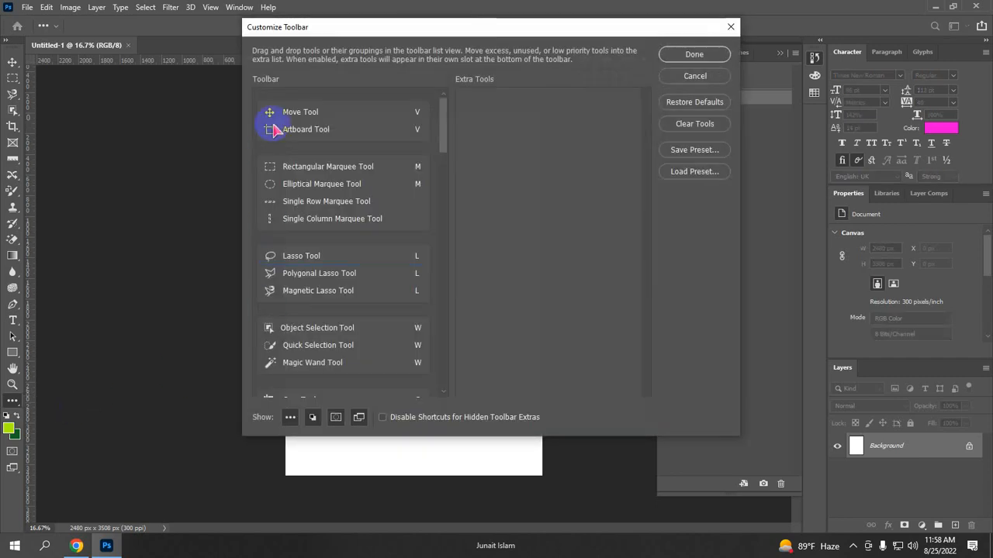
# Move the Lasso, Polygonal Lasso, Magnetic Lasso and Object Selection tools into the marquee tools group
pyautogui.moveTo(282, 113); pyautogui.dragTo(299, 178)
pyautogui.moveTo(310, 291); pyautogui.dragTo(318, 199)
pyautogui.moveTo(316, 327)
pyautogui.mouseDown()
pyautogui.moveTo(324, 212)
pyautogui.moveTo(334, 242)
pyautogui.mouseUp()
pyautogui.moveTo(333, 166); pyautogui.dragTo(295, 108)
pyautogui.moveTo(301, 290); pyautogui.dragTo(310, 226)
pyautogui.moveTo(318, 308); pyautogui.dragTo(326, 177)
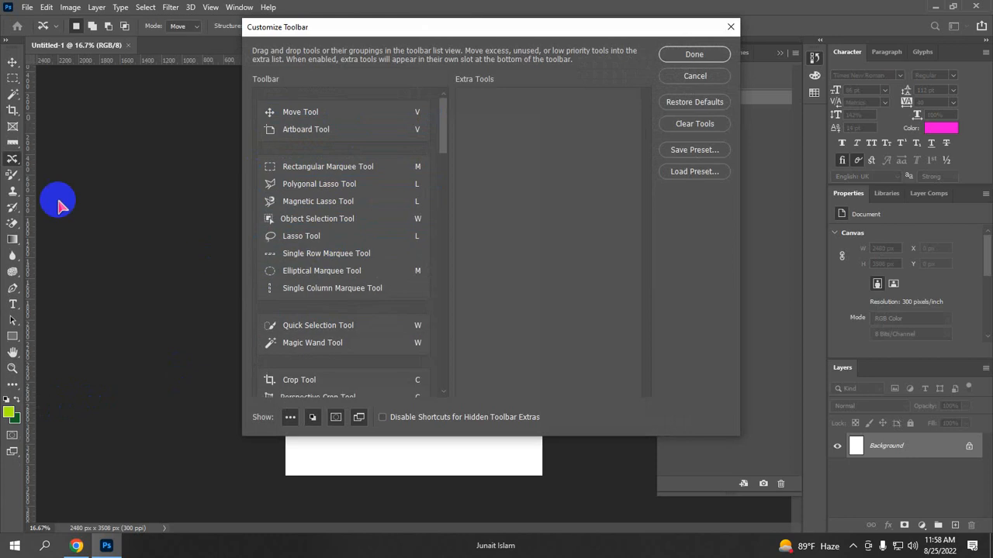
# Place the Move Tool in its own group below the marquee tools, and restore the toolbar defaults
pyautogui.moveTo(272, 112)
pyautogui.mouseDown()
pyautogui.moveTo(288, 150)
pyautogui.moveTo(306, 304)
pyautogui.mouseUp()
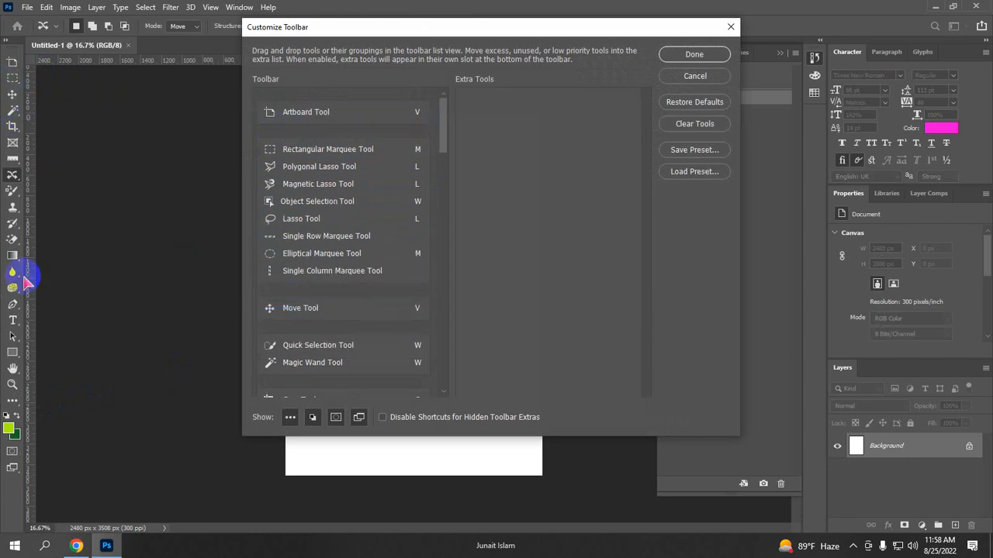
pyautogui.click(428, 287)
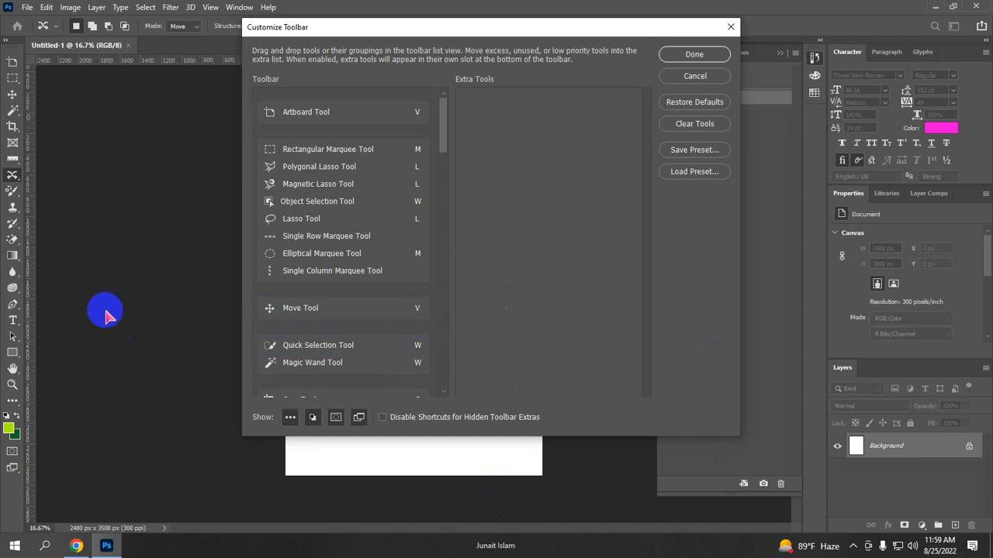
pyautogui.click(695, 104)
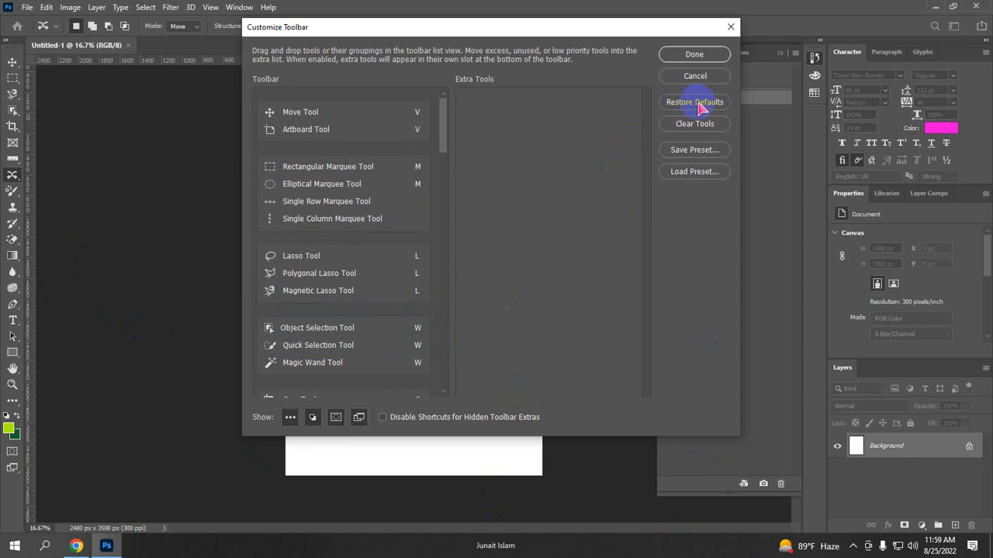
# Place the Move Tool in its own group between the Hand and Zoom tool groups
pyautogui.moveTo(288, 129); pyautogui.dragTo(336, 126)
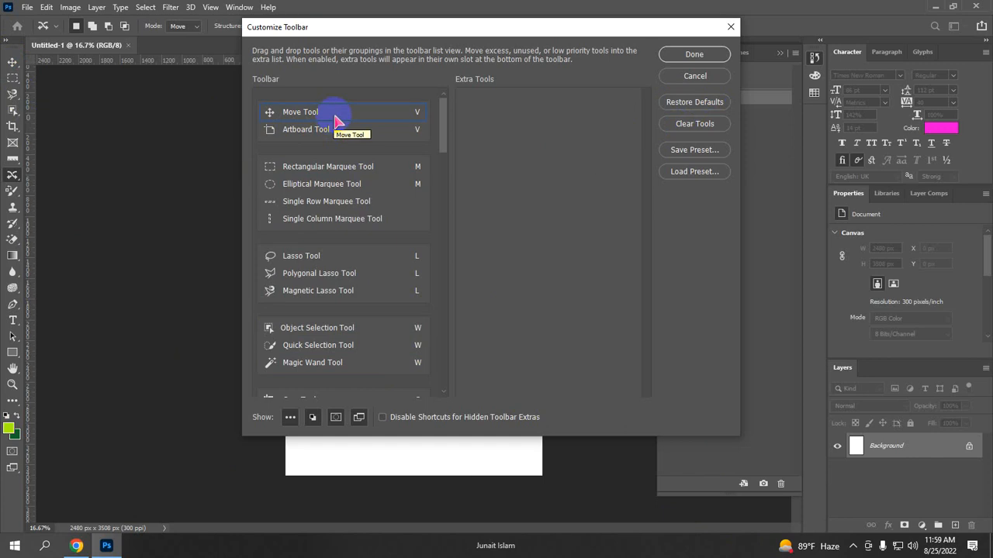
pyautogui.moveTo(336, 122); pyautogui.dragTo(344, 353)
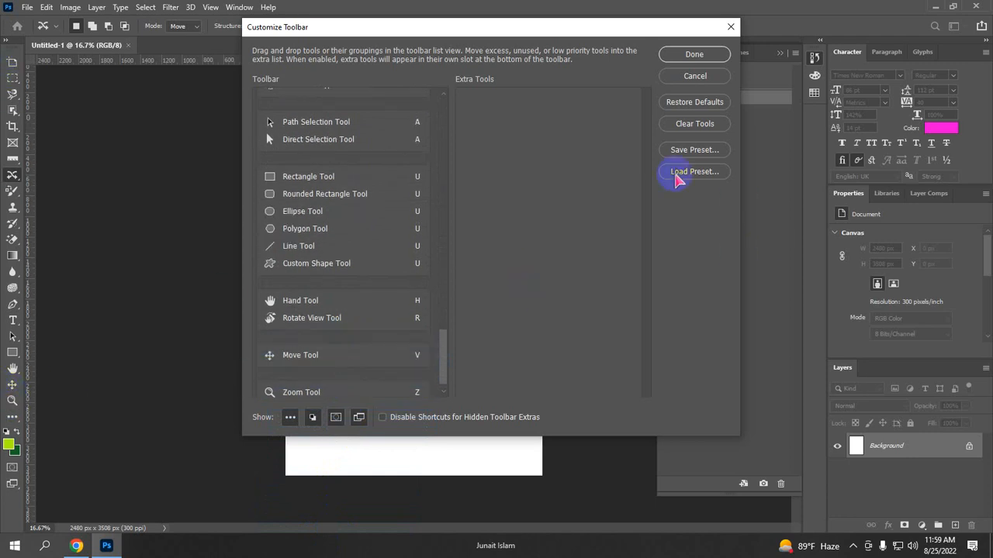
# Restore the toolbar's default tool arrangement and close the toolbar customization dialog
pyautogui.click(672, 104)
pyautogui.click(730, 26)
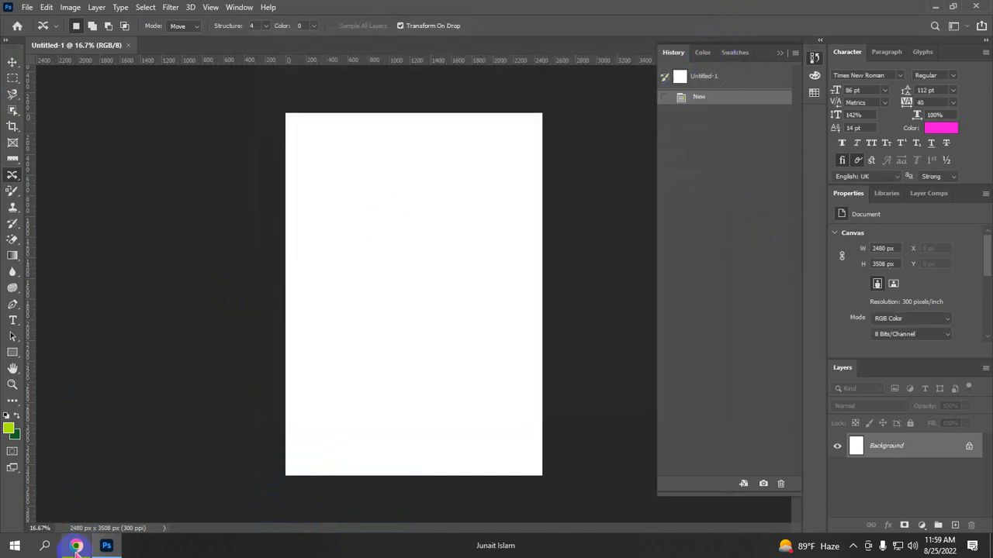
# Check the class lesson list in Chrome, and draw an artboard about 1761 × 1367 px in Photoshop with the Artboard Tool
pyautogui.click(76, 547)
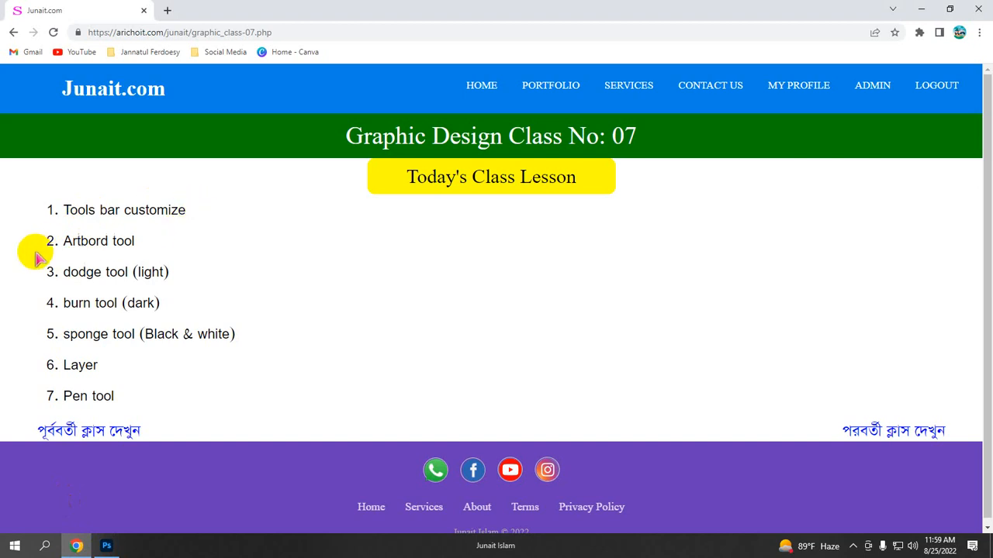
pyautogui.click(106, 547)
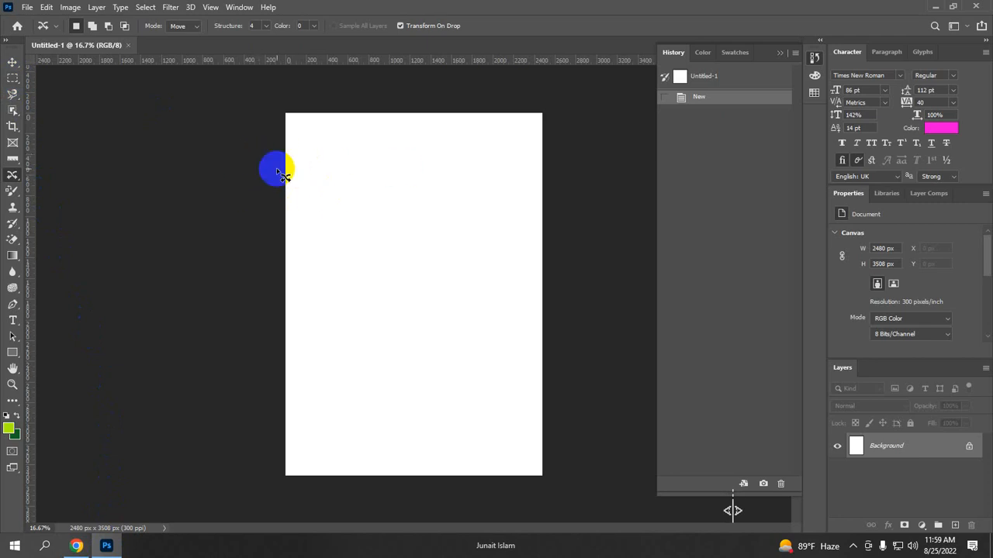
pyautogui.click(13, 62)
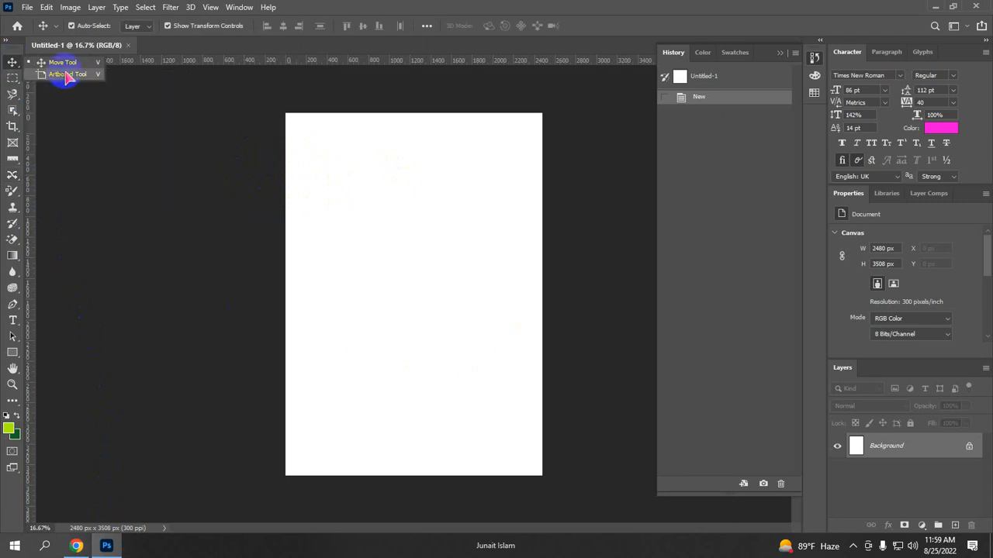
pyautogui.click(65, 75)
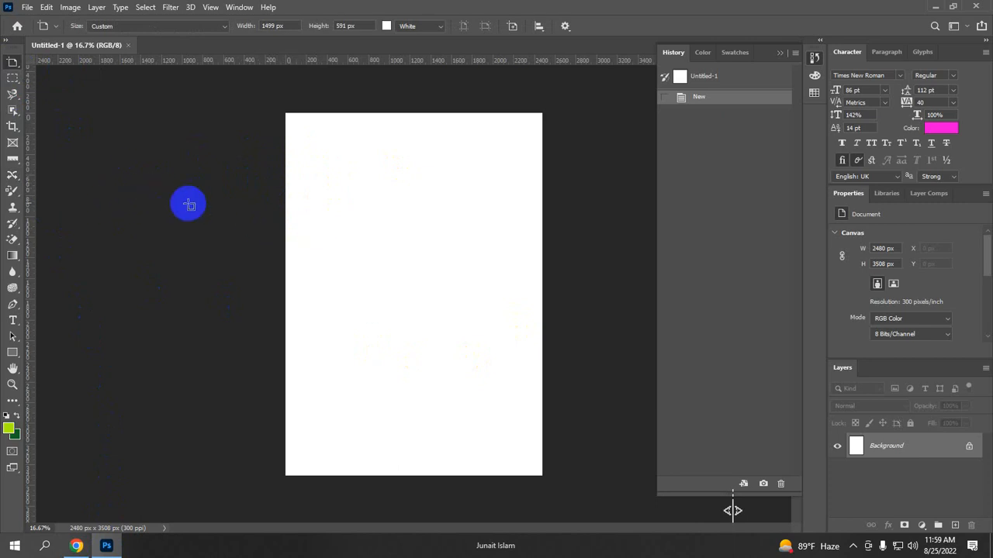
pyautogui.moveTo(171, 183); pyautogui.dragTo(355, 332)
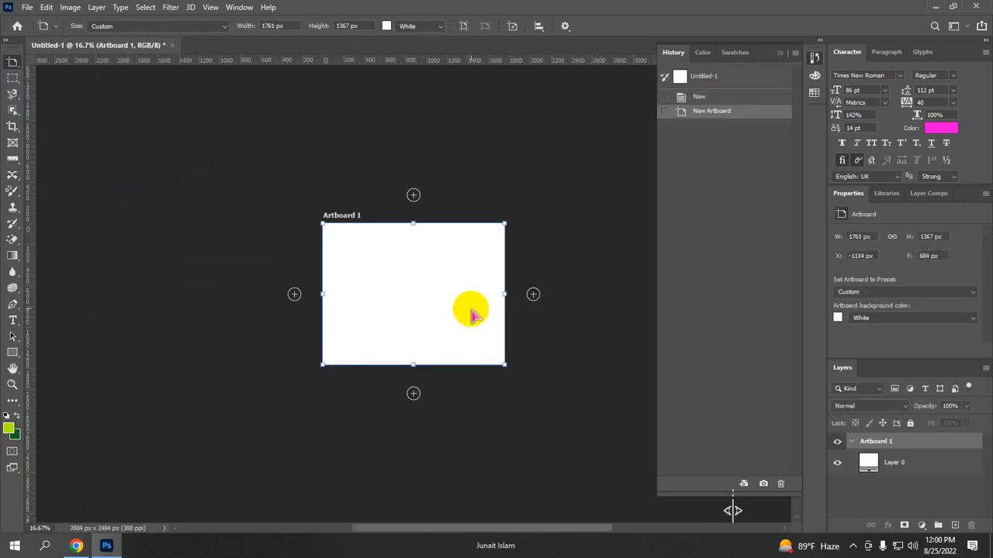
# Add an artboard below Artboard 1, one to the right of Artboard 2, and one above Artboard 3
pyautogui.click(413, 395)
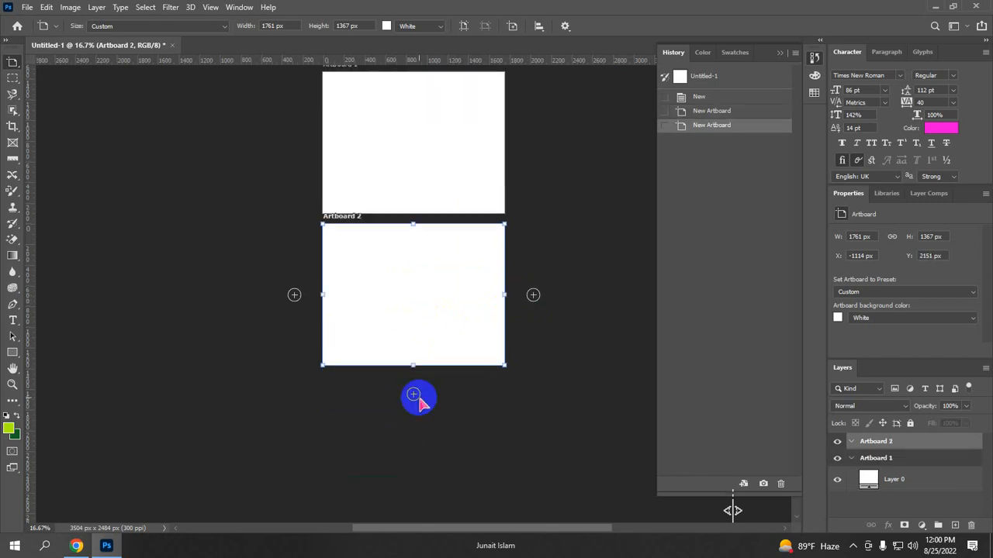
pyautogui.click(534, 346)
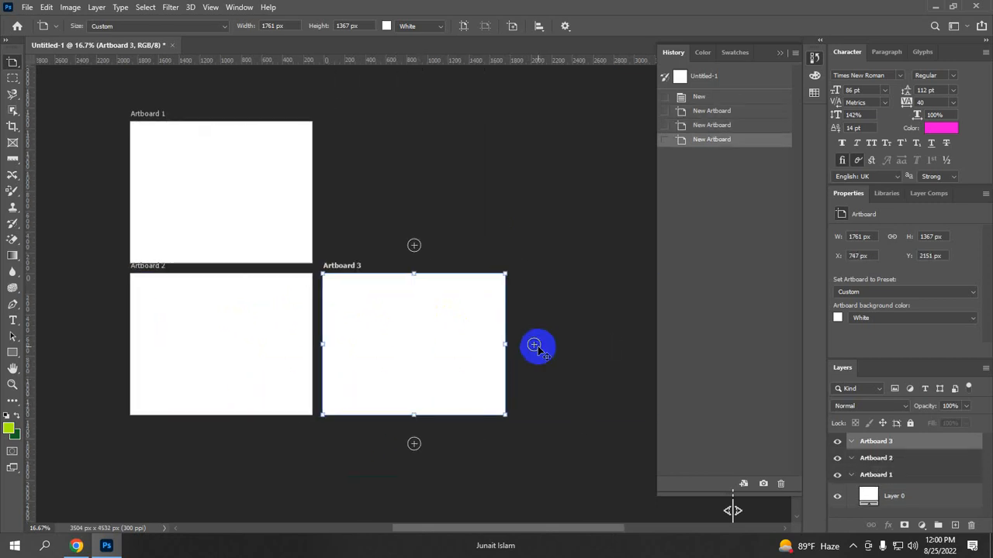
pyautogui.click(414, 245)
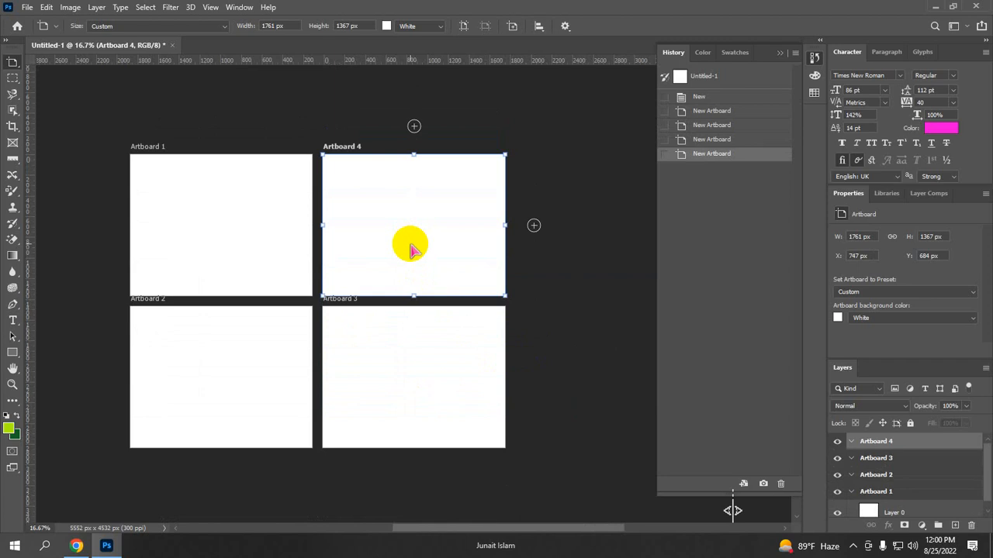
# Try selecting and moving the artboards by their blank areas with the Move Tool
pyautogui.press('v')
pyautogui.click(287, 232)
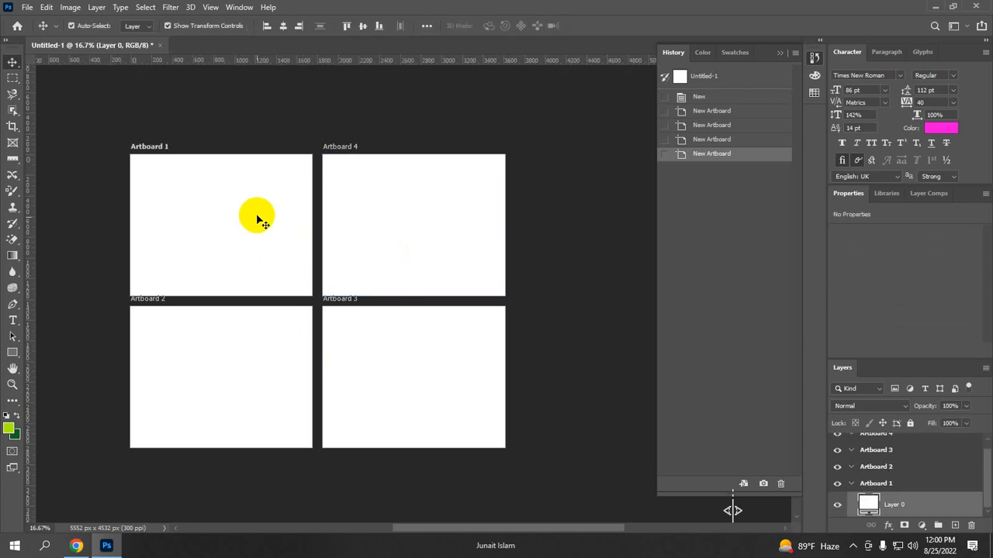
pyautogui.scroll(-1, 264, 237)
pyautogui.scroll(1, 326, 247)
pyautogui.click(469, 223)
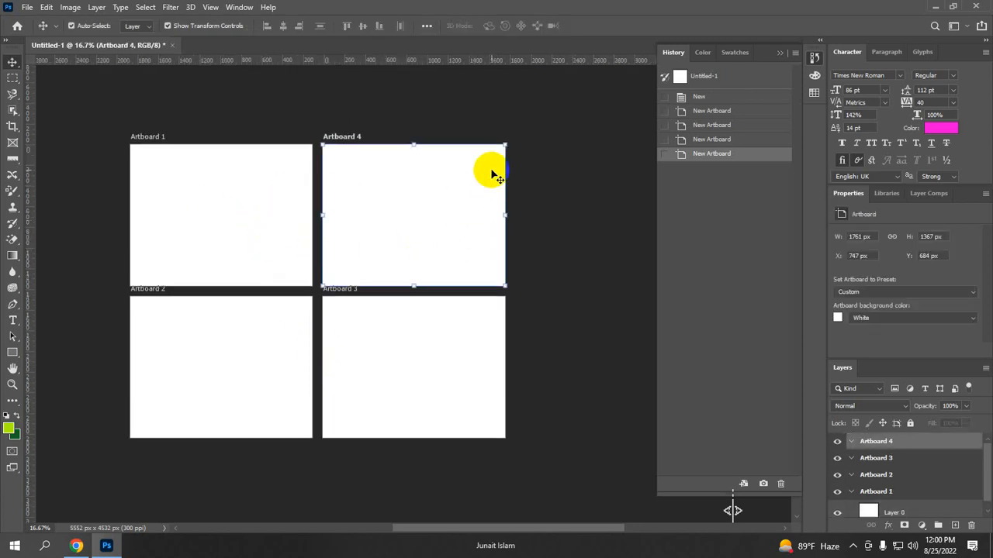
pyautogui.moveTo(442, 269); pyautogui.dragTo(452, 315)
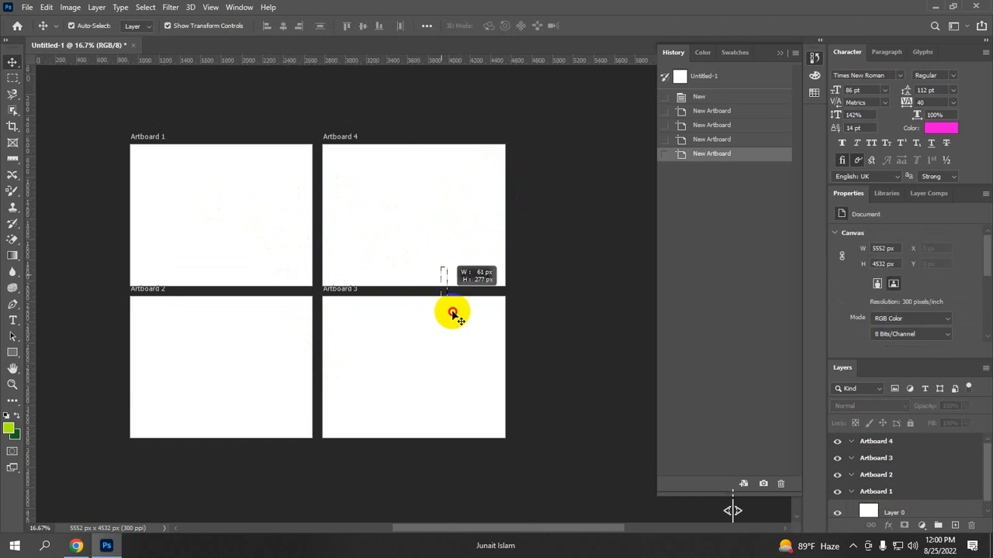
pyautogui.moveTo(442, 361); pyautogui.dragTo(337, 248)
pyautogui.moveTo(359, 397); pyautogui.dragTo(373, 336)
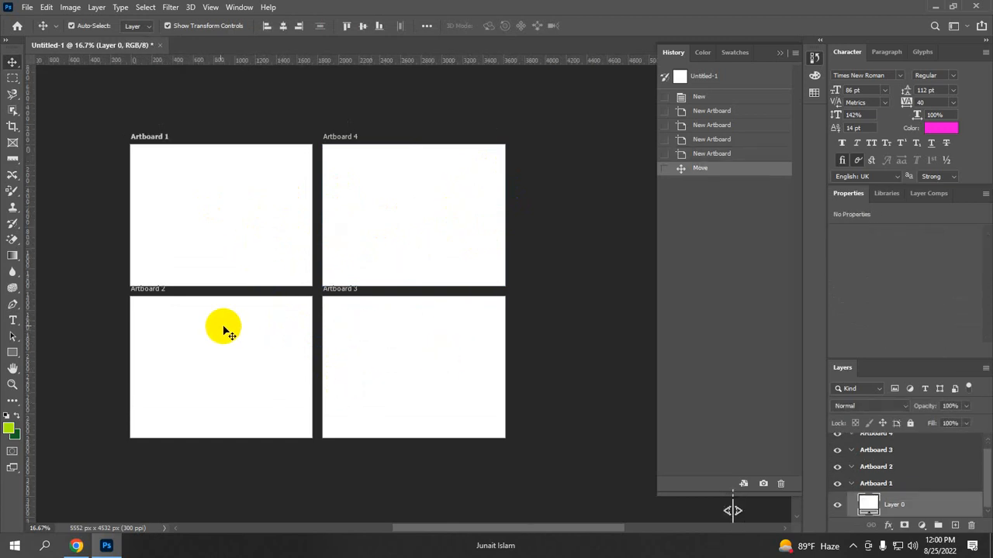
pyautogui.click(194, 159)
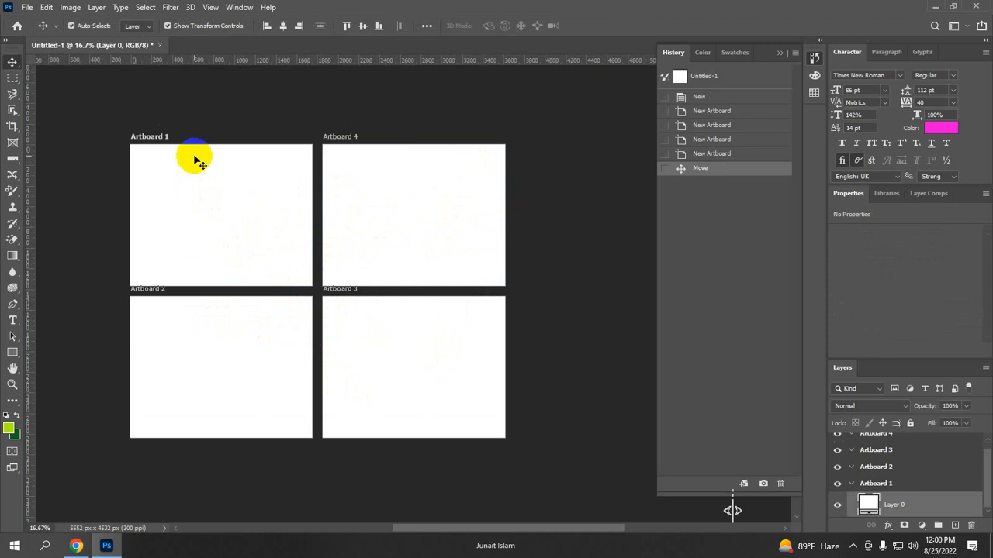
# Delete only the artboard Artboard 1, keeping its contents
pyautogui.click(884, 483)
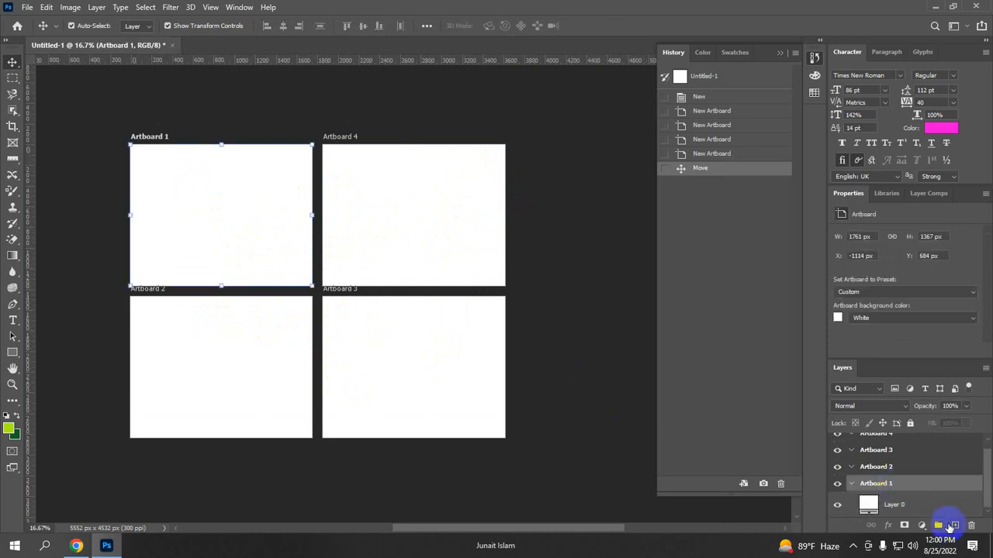
pyautogui.click(971, 525)
pyautogui.click(581, 220)
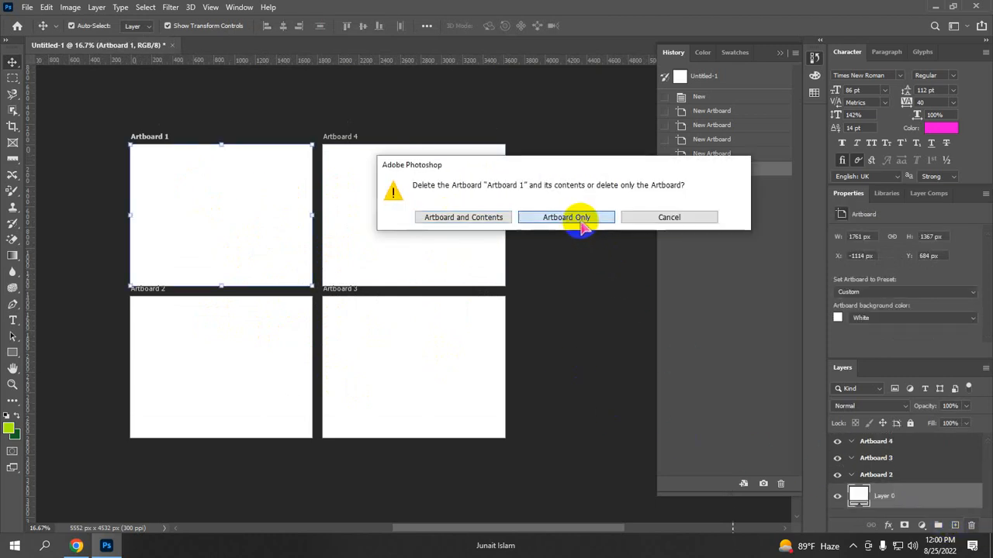
# Move Artboard 4 so it partly overlaps Artboard 3, and delete Artboard 4
pyautogui.click(408, 189)
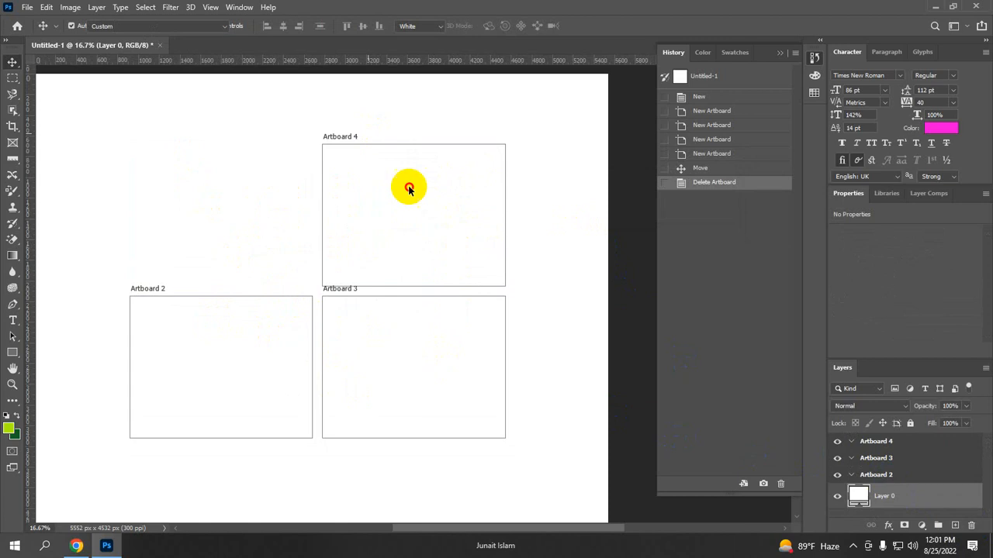
pyautogui.moveTo(409, 189); pyautogui.dragTo(461, 232)
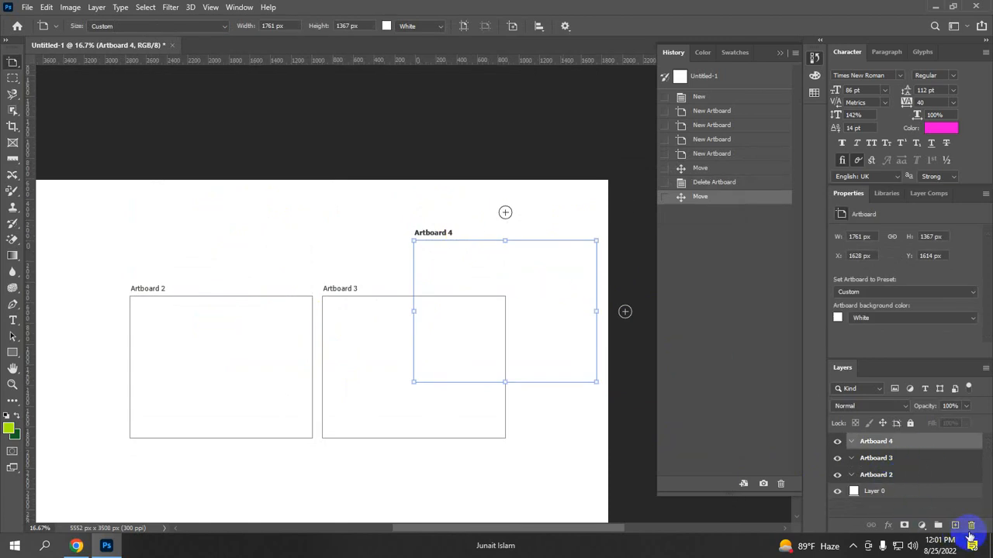
pyautogui.click(970, 526)
pyautogui.click(434, 331)
pyautogui.scroll(-2, 433, 323)
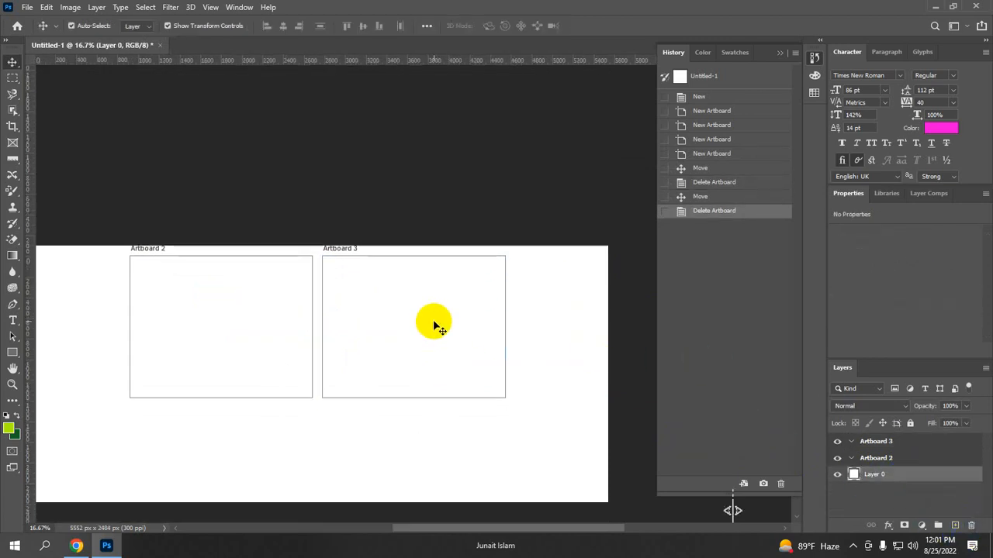
pyautogui.scroll(-2, 434, 326)
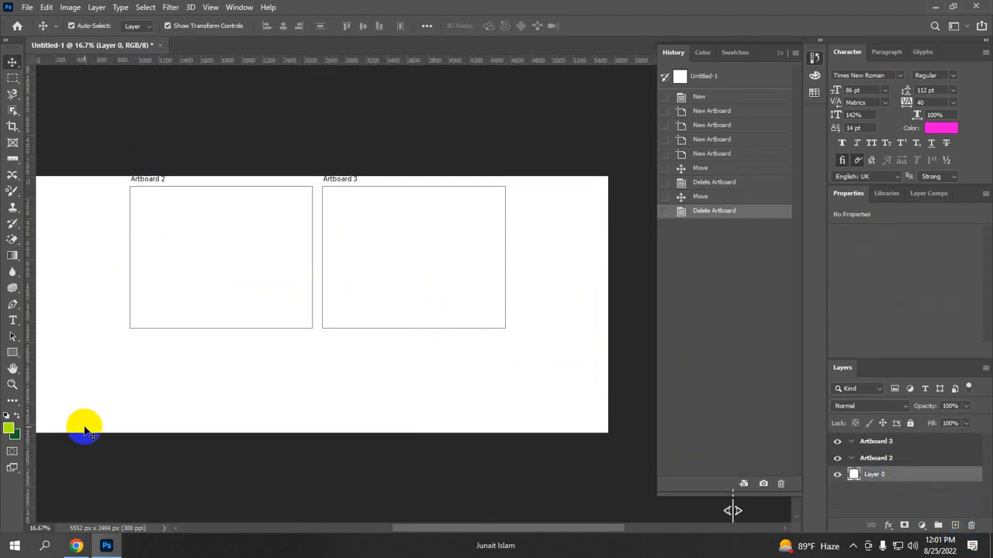
# Search Google for "prinka" in a new Chrome tab and show the image results
pyautogui.click(78, 542)
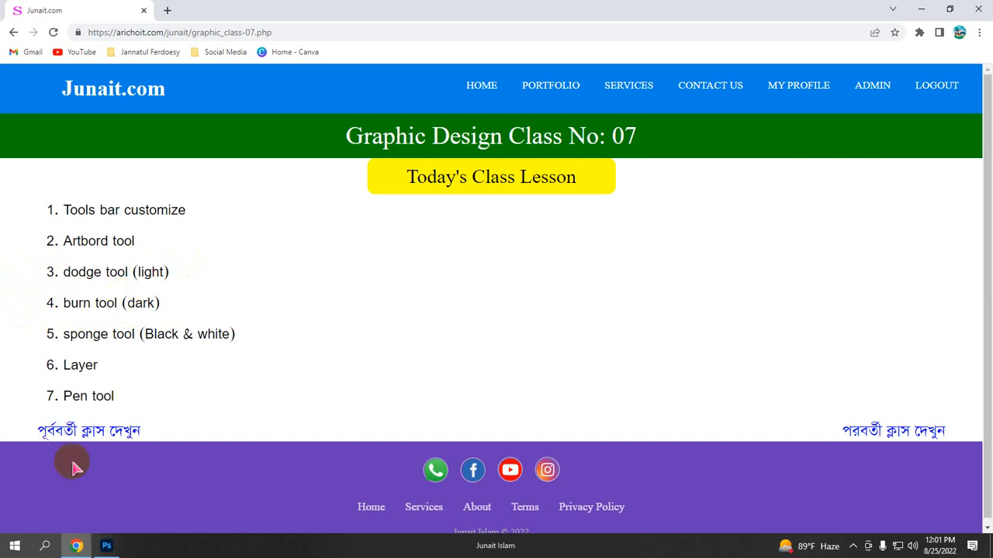
pyautogui.click(166, 12)
pyautogui.click(403, 257)
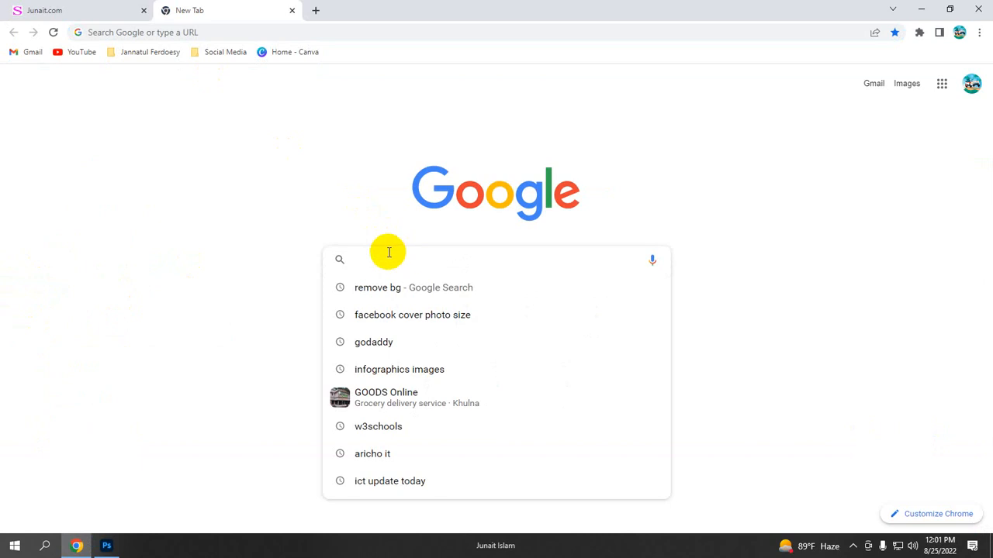
pyautogui.write('ddi')
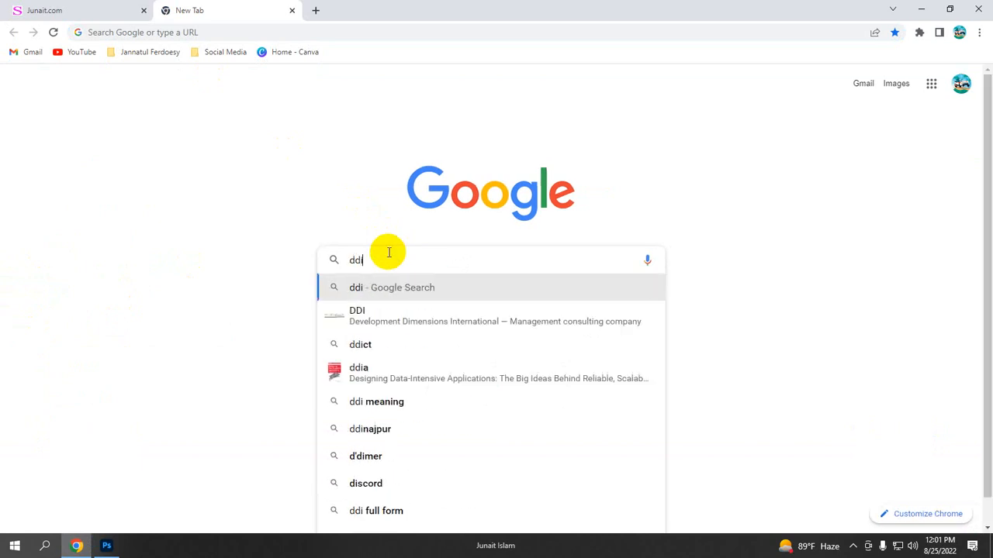
pyautogui.press('BackSpace')
pyautogui.press('BackSpace')
pyautogui.press('BackSpace')
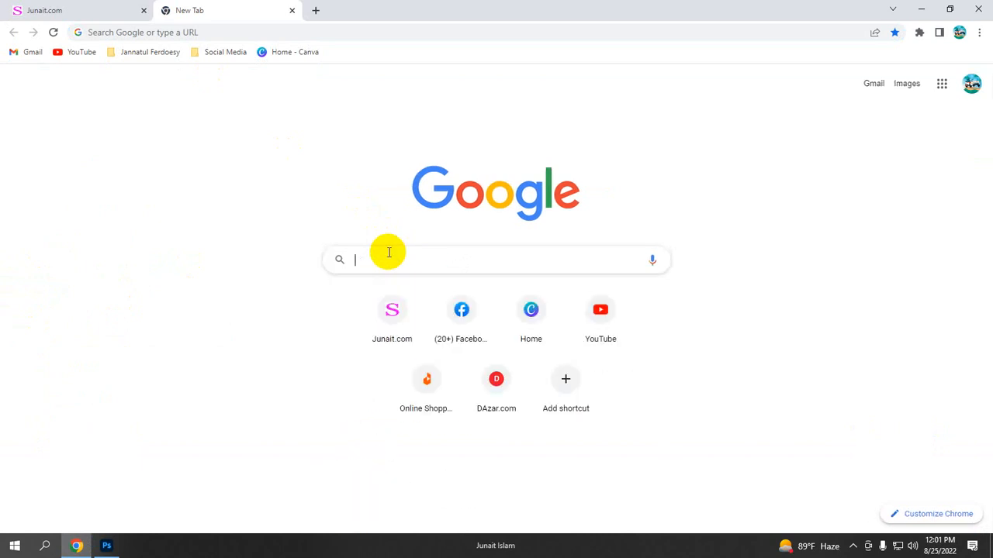
pyautogui.write('prinka')
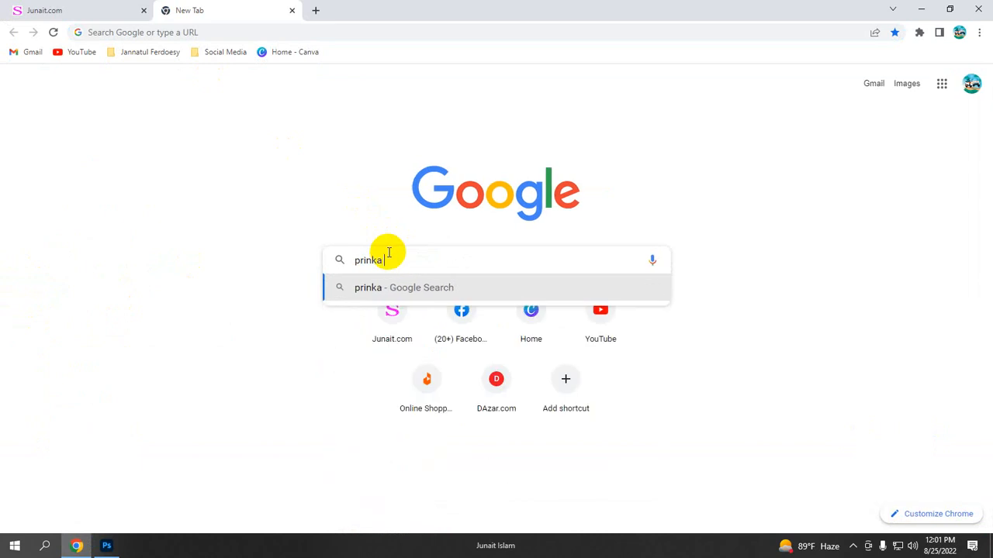
pyautogui.press('Return')
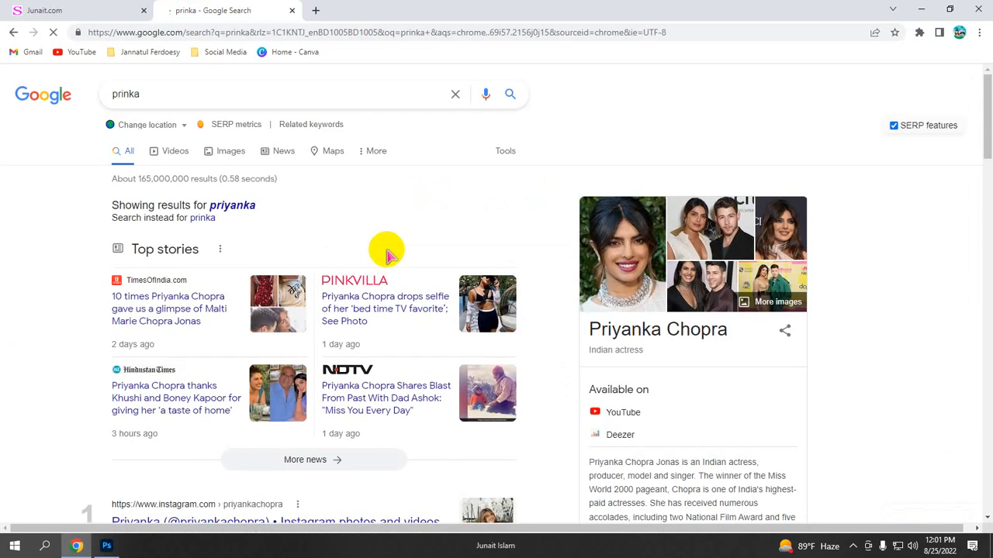
pyautogui.click(214, 152)
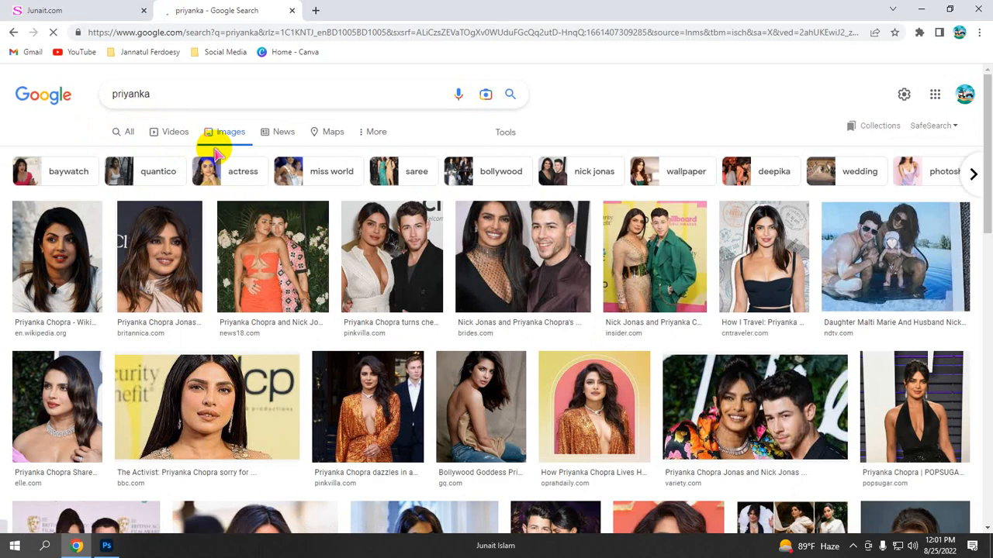
# Open the preview of the Wikipedia portrait of Priyanka Chopra and copy the image
pyautogui.click(90, 241)
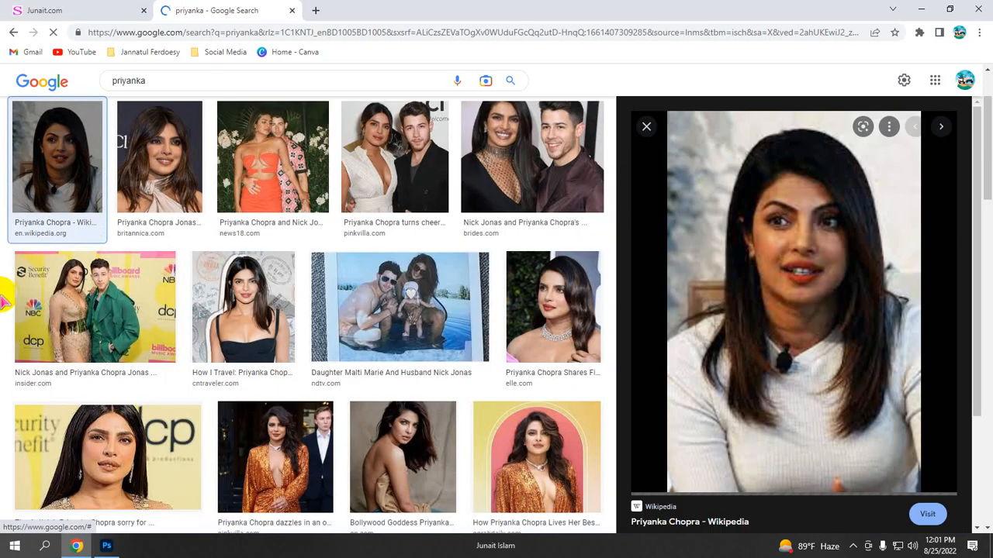
pyautogui.scroll(-2, 818, 271)
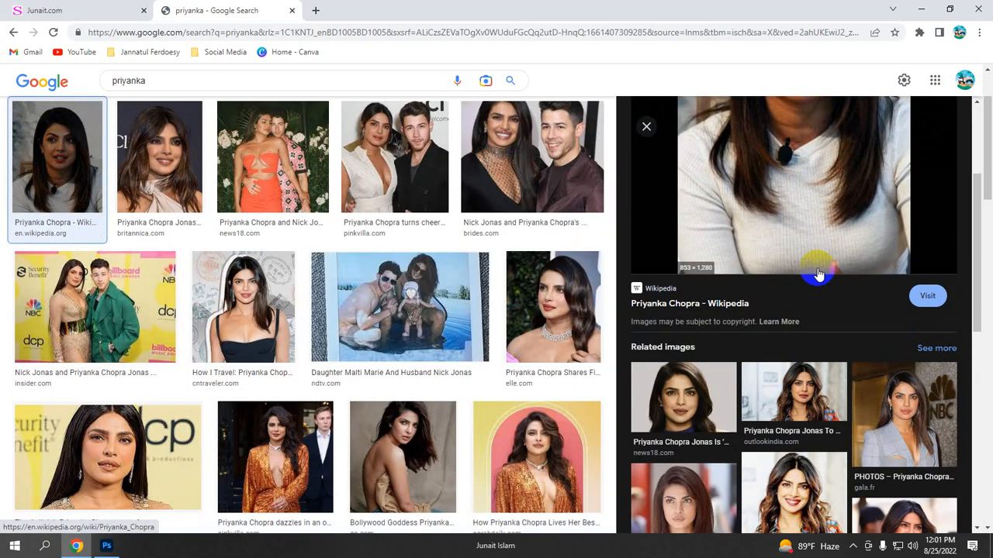
pyautogui.scroll(2, 818, 272)
pyautogui.rightClick(748, 200)
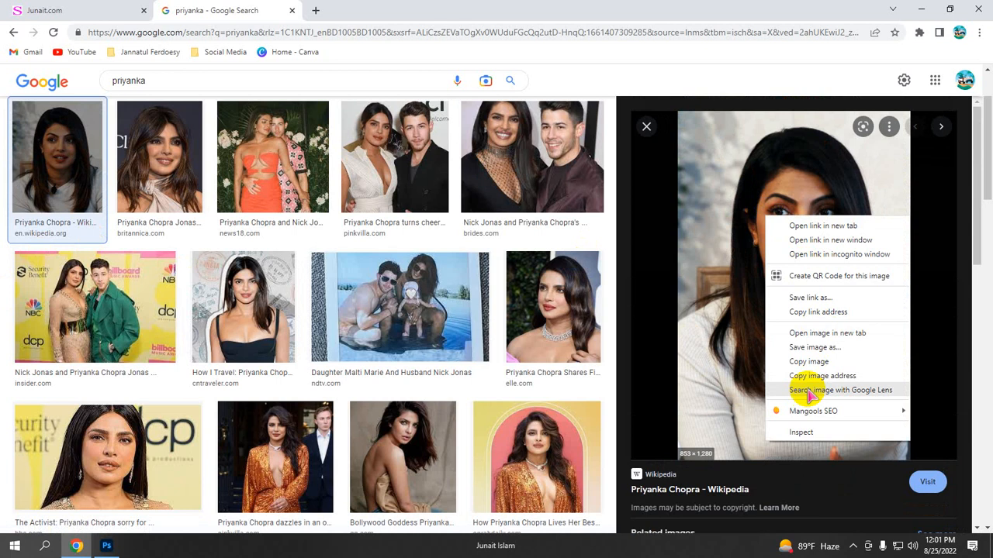
pyautogui.click(798, 363)
# Create a new 853 × 1280 px document in Photoshop and paste the copied portrait into it
pyautogui.click(106, 546)
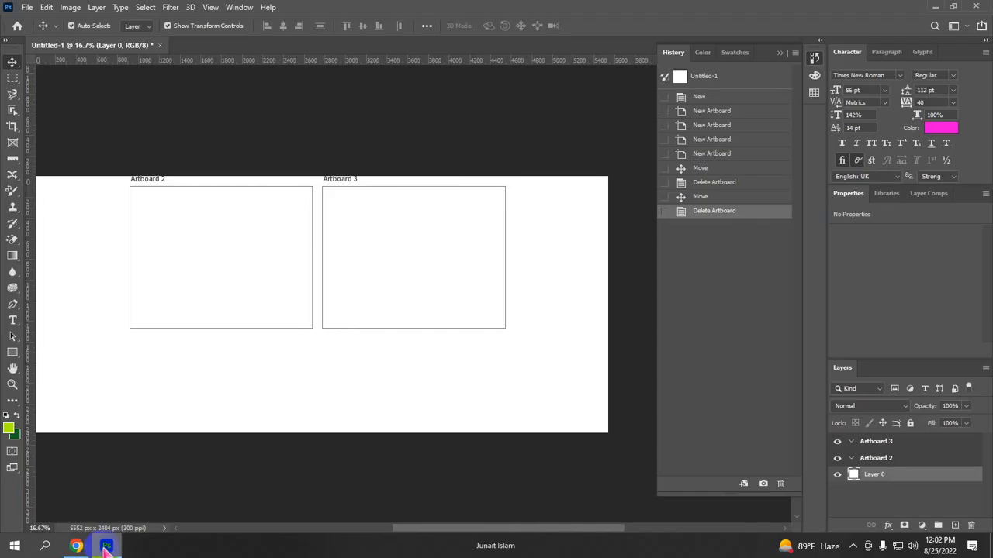
pyautogui.hotkey('ctrl', 'n')
pyautogui.press('Return')
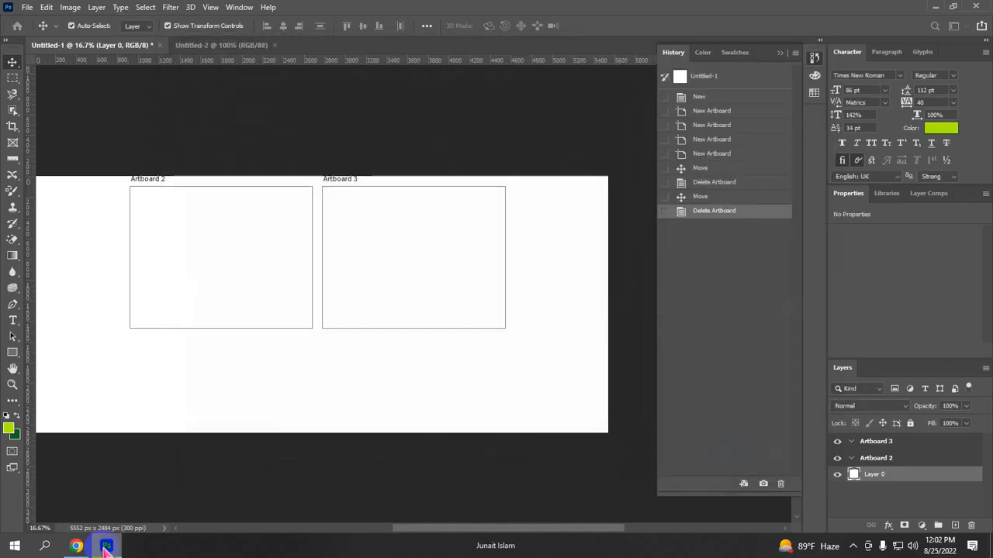
pyautogui.hotkey('ctrl', 'v')
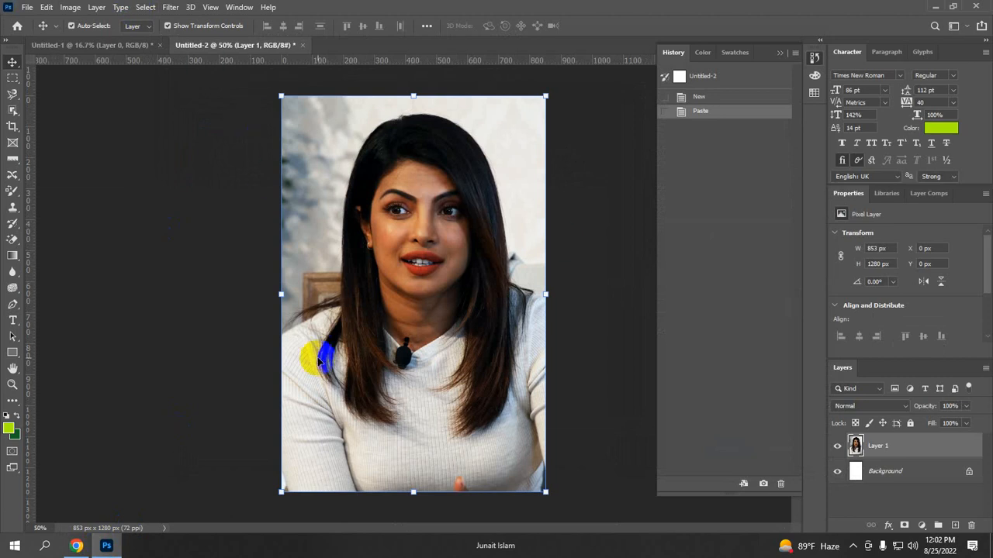
# Activate the Dodge tool for retouching the face in the portrait
pyautogui.click(510, 370)
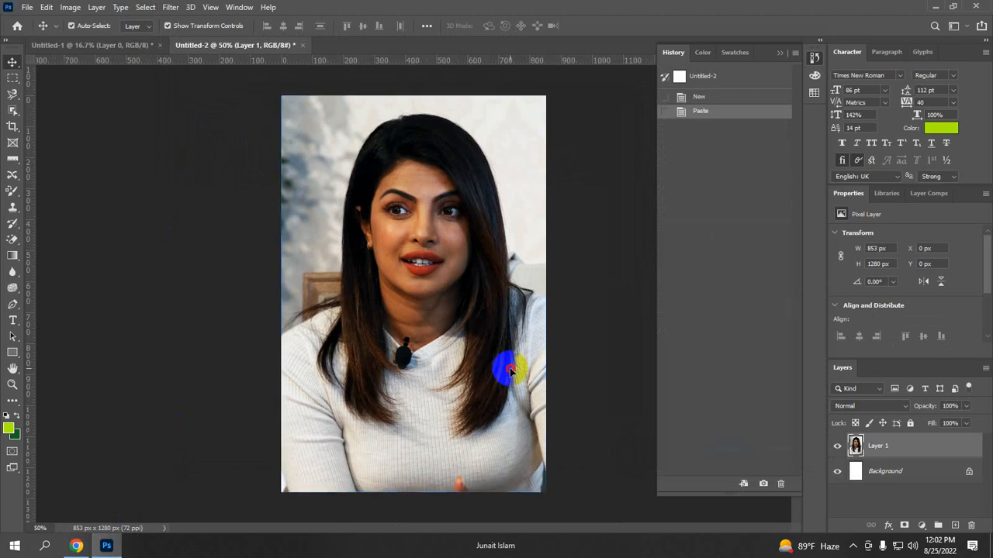
pyautogui.click(14, 385)
pyautogui.click(431, 255)
pyautogui.click(443, 222)
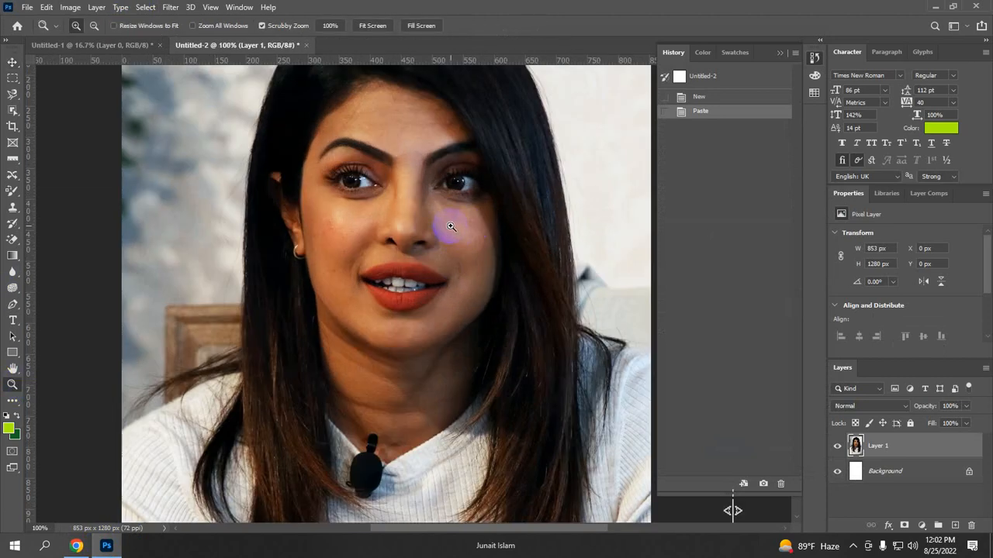
pyautogui.click(493, 229)
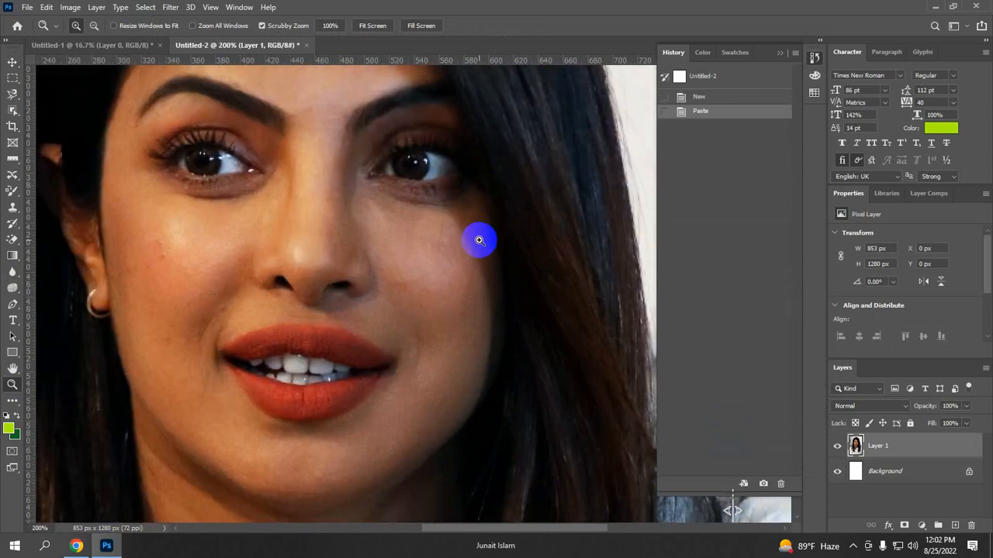
pyautogui.keyDown('alt'); pyautogui.click(479, 242); pyautogui.keyUp('alt')
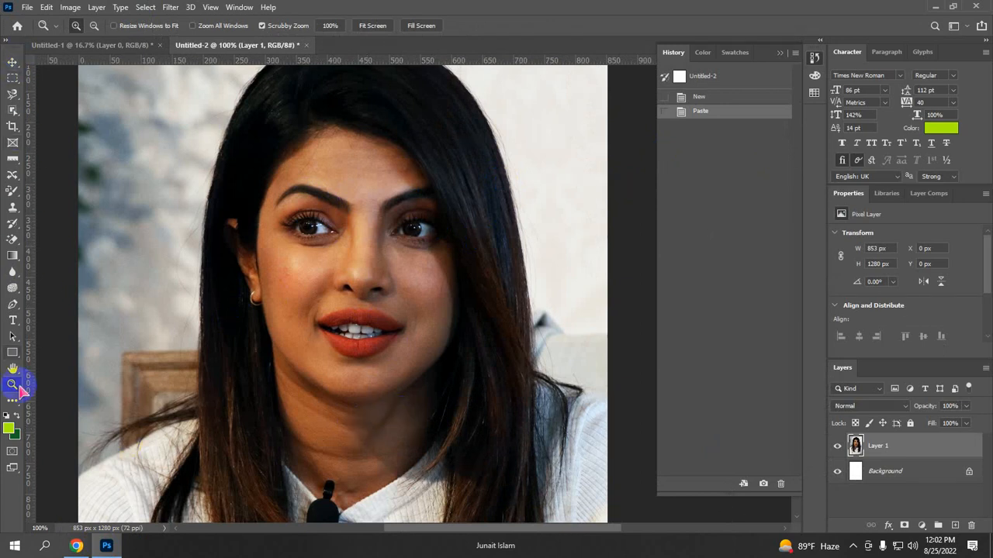
pyautogui.click(12, 272)
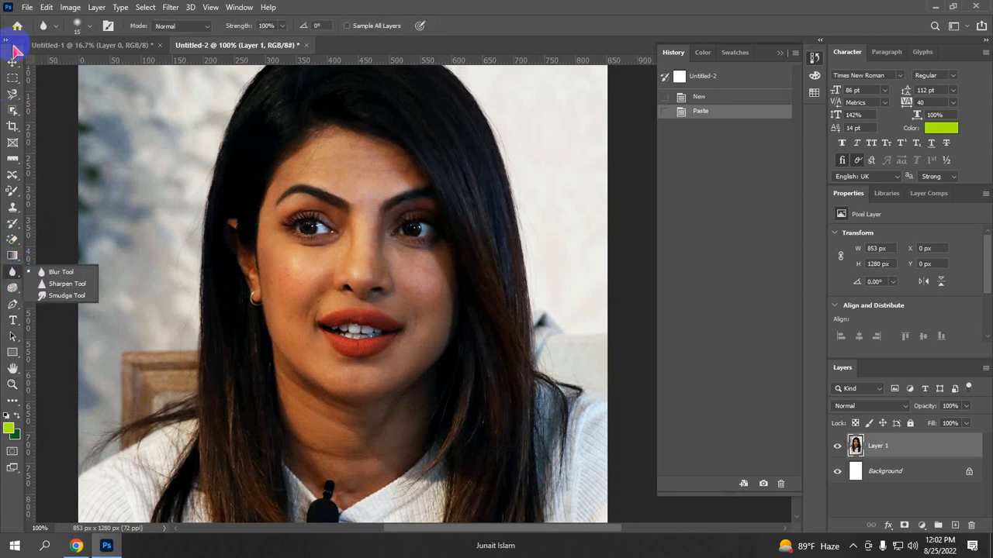
pyautogui.click(13, 256)
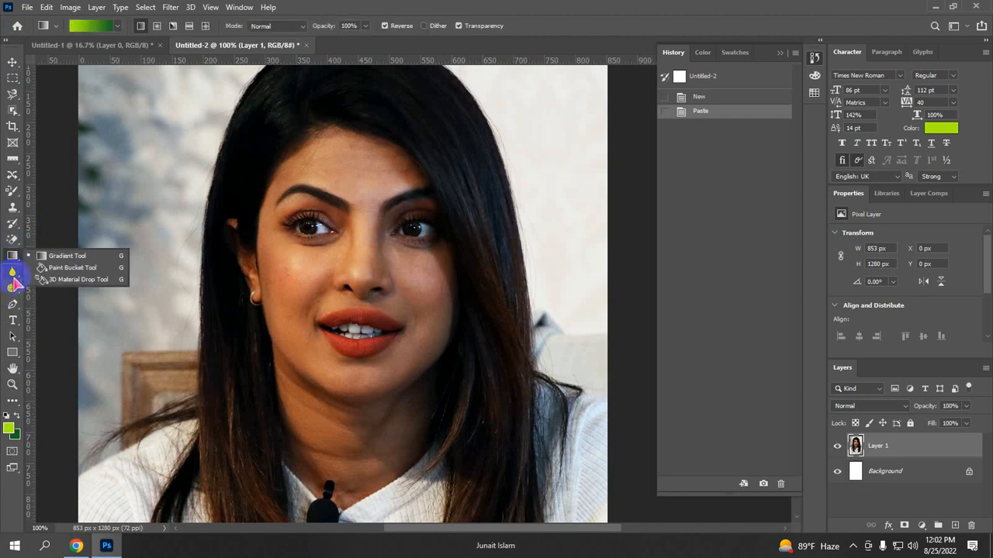
pyautogui.click(13, 279)
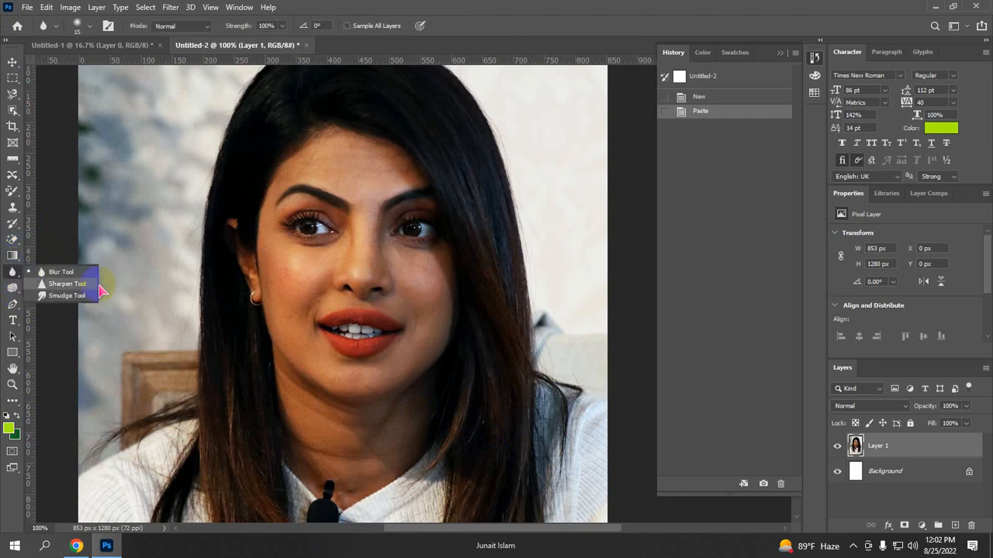
pyautogui.click(13, 287)
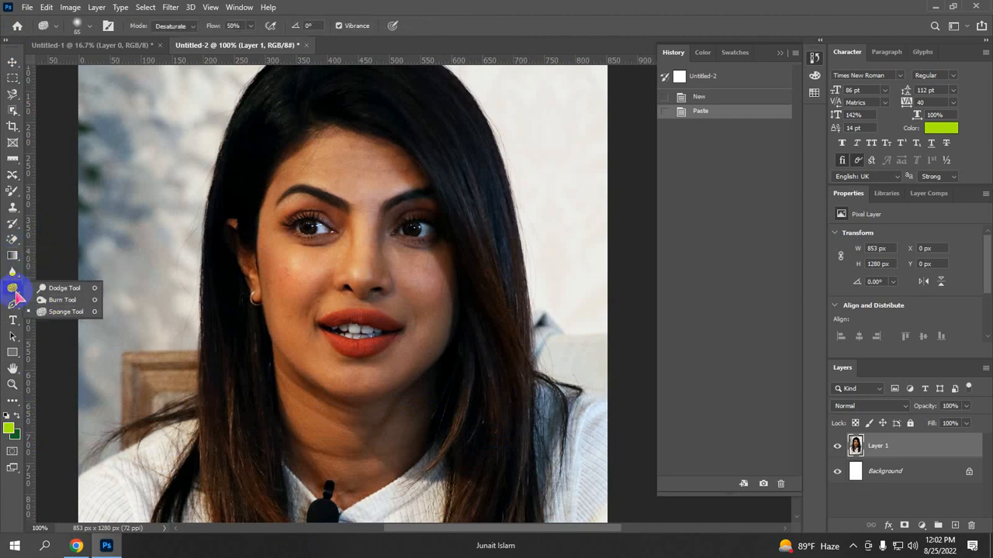
pyautogui.click(69, 288)
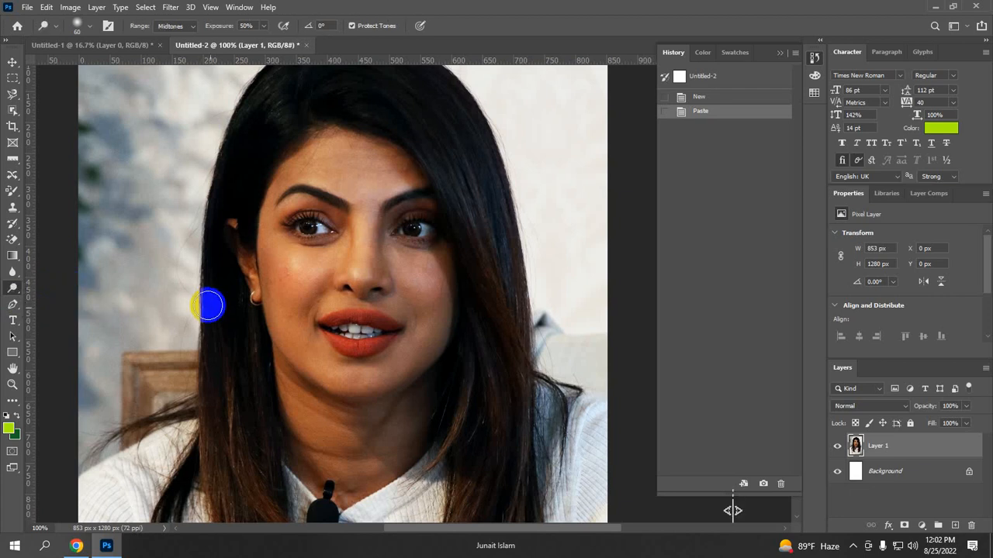
# Try Dodge brush sizes from 150 px down to 25 px over the face and return to 60 px
pyautogui.moveTo(374, 290)
pyautogui.mouseDown()
pyautogui.moveTo(354, 310)
pyautogui.moveTo(298, 318)
pyautogui.moveTo(300, 250)
pyautogui.moveTo(377, 290)
pyautogui.moveTo(313, 268)
pyautogui.mouseUp()
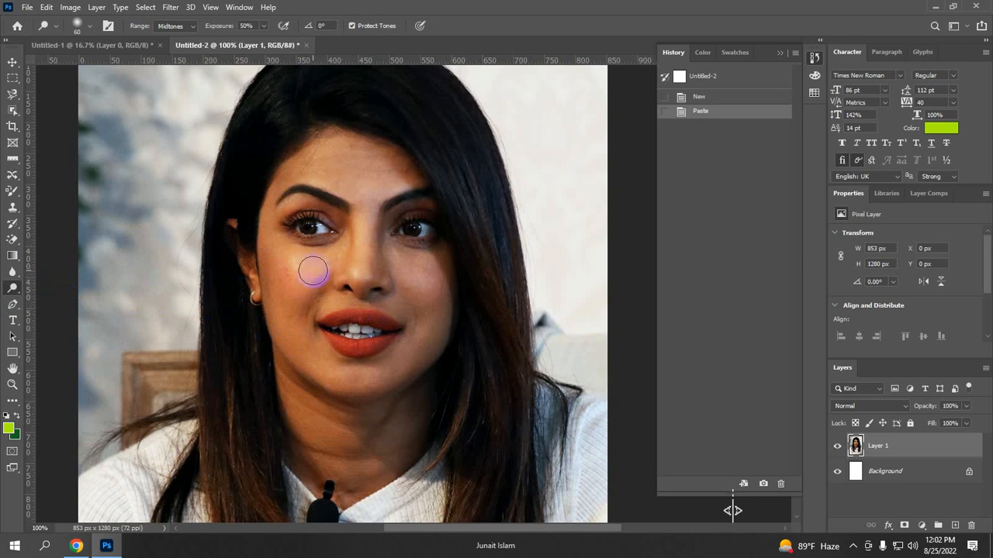
pyautogui.press(']')
pyautogui.press(']')
pyautogui.press(']')
pyautogui.press(']')
pyautogui.press(']')
pyautogui.press(']')
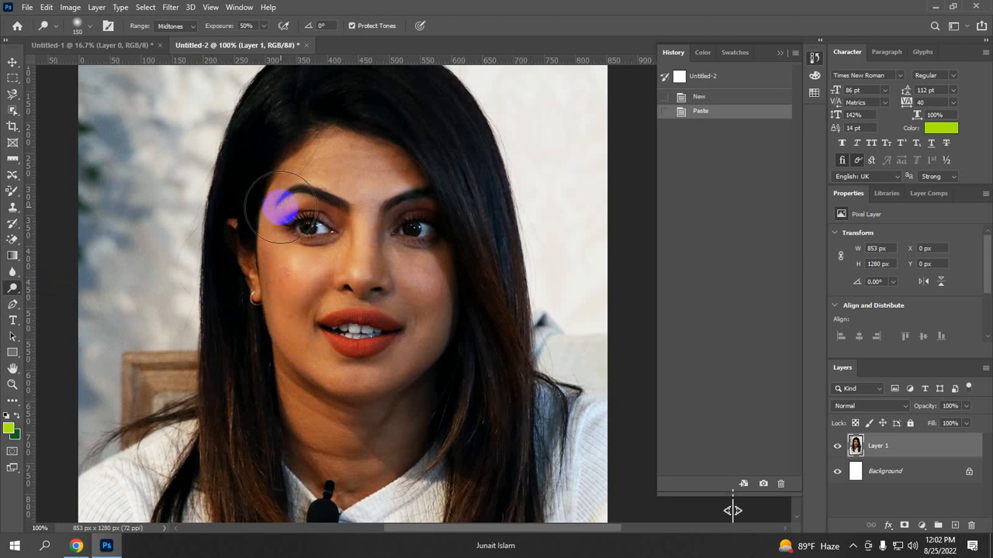
pyautogui.press('[')
pyautogui.press('[')
pyautogui.press('[')
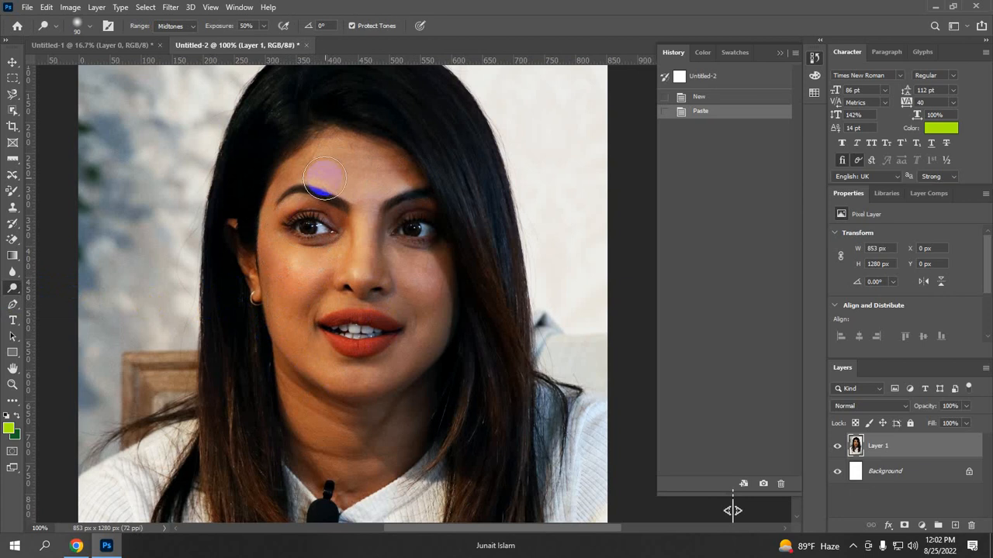
pyautogui.scroll(-1, 323, 175)
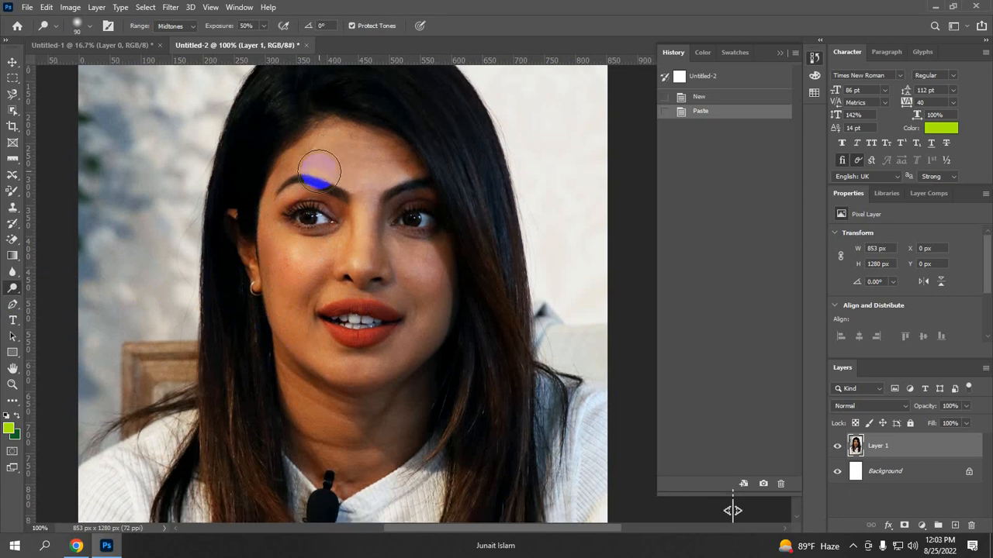
pyautogui.press('[')
pyautogui.press('[')
pyautogui.press('[')
pyautogui.press('[')
pyautogui.press('[')
pyautogui.press('[')
pyautogui.press('[')
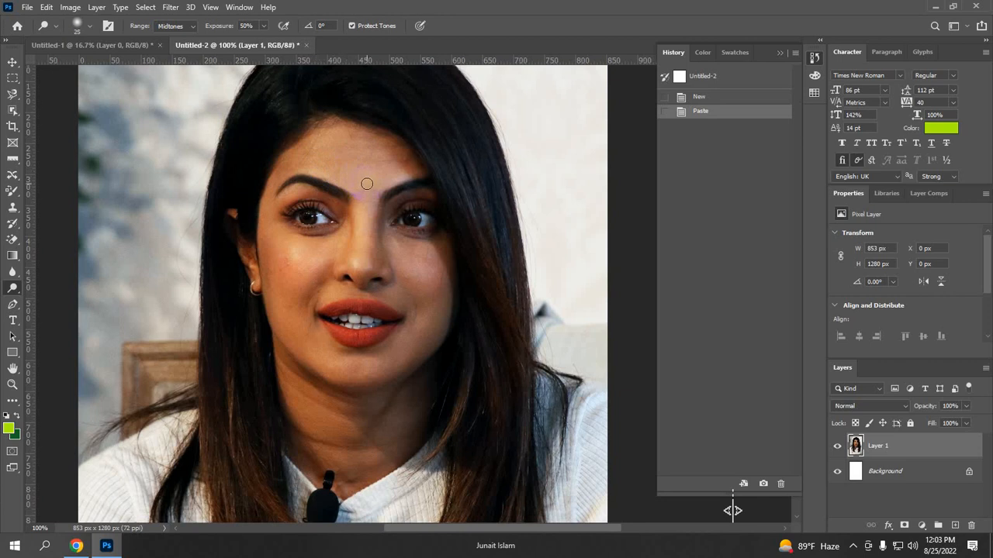
pyautogui.press(']')
pyautogui.press(']')
pyautogui.press(']')
pyautogui.press(']')
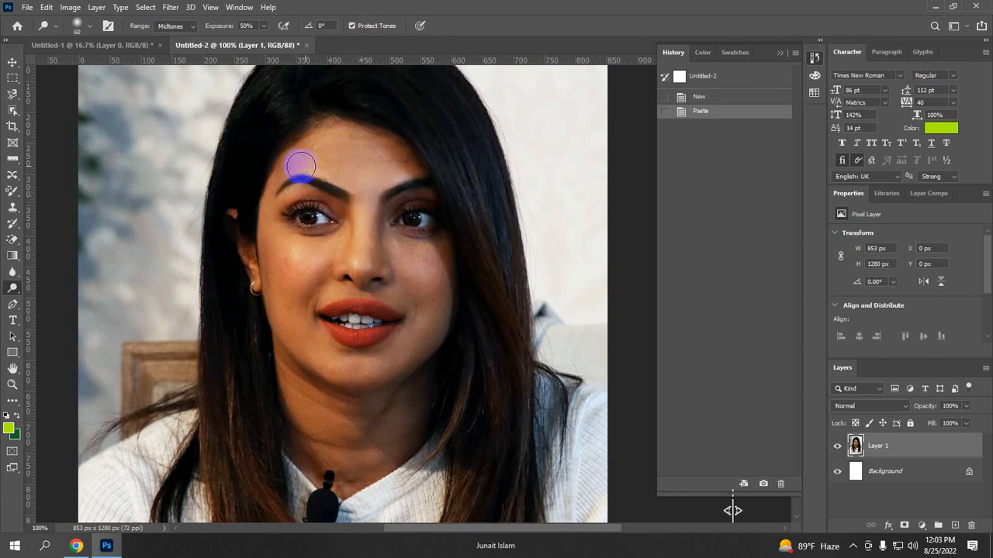
# Brighten the forehead with the Dodge tool on midtones at 50% exposure, compare before and after, and undo the stroke
pyautogui.moveTo(286, 161)
pyautogui.mouseDown()
pyautogui.moveTo(378, 144)
pyautogui.moveTo(406, 155)
pyautogui.moveTo(404, 181)
pyautogui.mouseUp()
pyautogui.moveTo(343, 170)
pyautogui.mouseDown()
pyautogui.moveTo(310, 137)
pyautogui.moveTo(405, 148)
pyautogui.moveTo(412, 168)
pyautogui.moveTo(300, 156)
pyautogui.moveTo(383, 148)
pyautogui.moveTo(447, 162)
pyautogui.mouseUp()
pyautogui.scroll(-1, 442, 244)
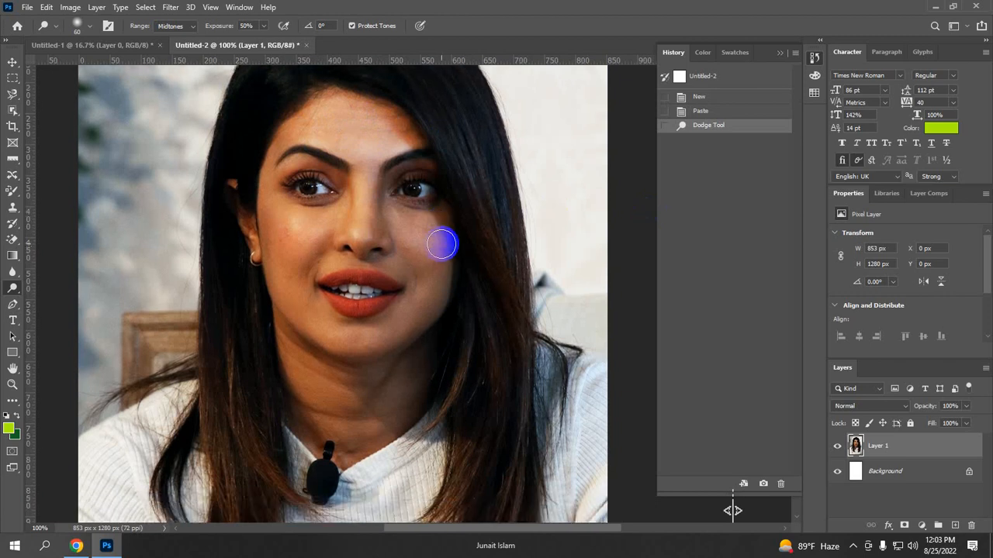
pyautogui.scroll(1, 441, 247)
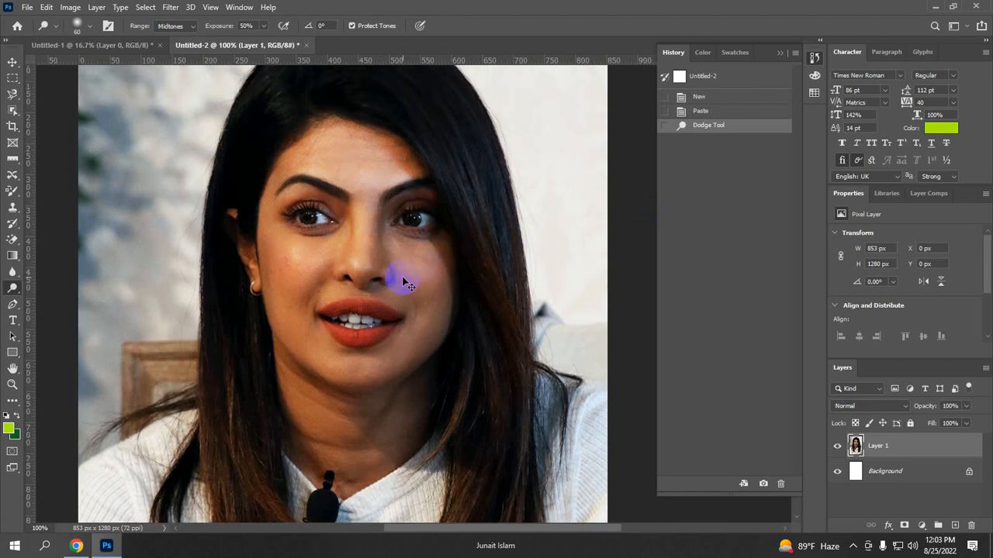
pyautogui.hotkey('ctrl', 'z')
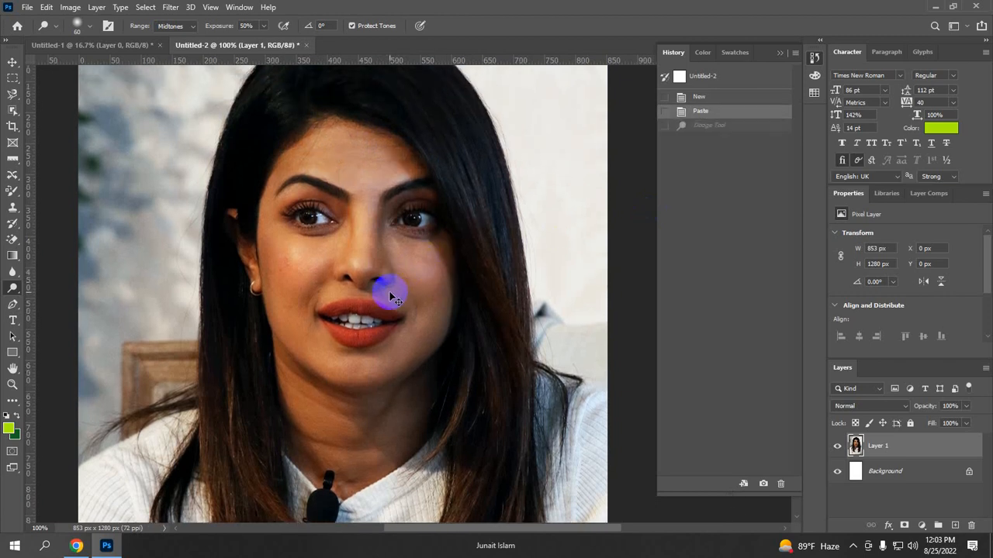
pyautogui.hotkey('ctrl', 'shift', 'z')
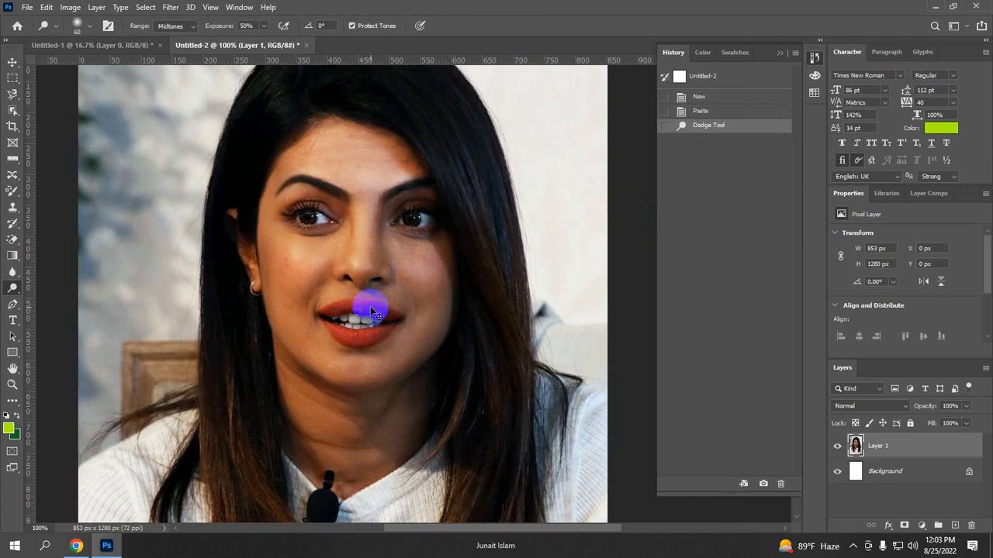
pyautogui.hotkey('ctrl', 'z')
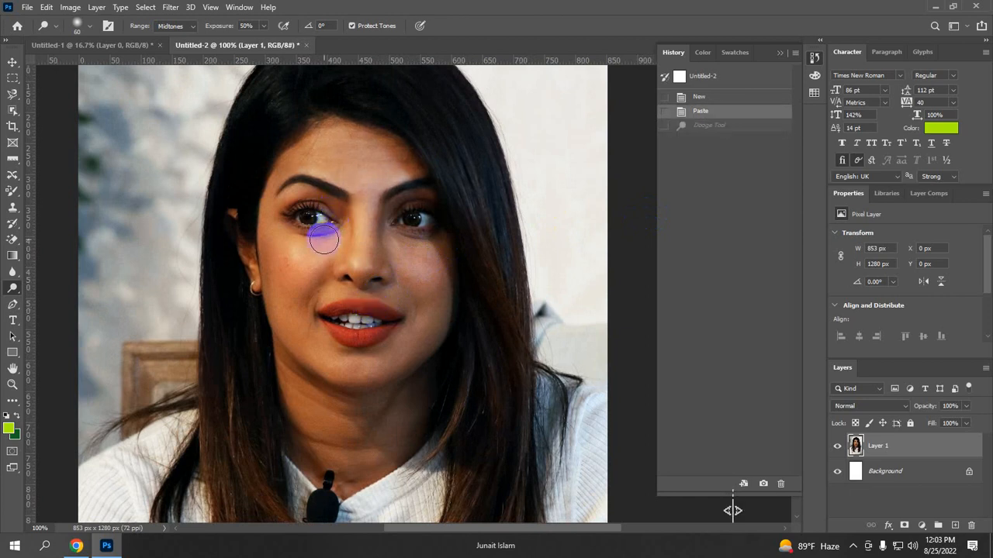
# Try a single Dodge dab in the middle of the forehead at 50% exposure and undo it
pyautogui.scroll(1, 316, 230)
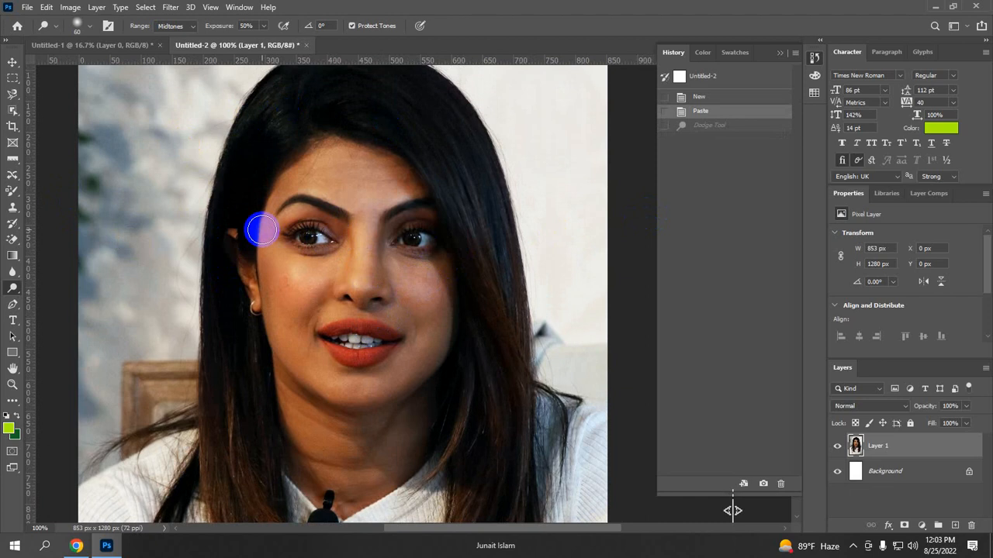
pyautogui.click(344, 174)
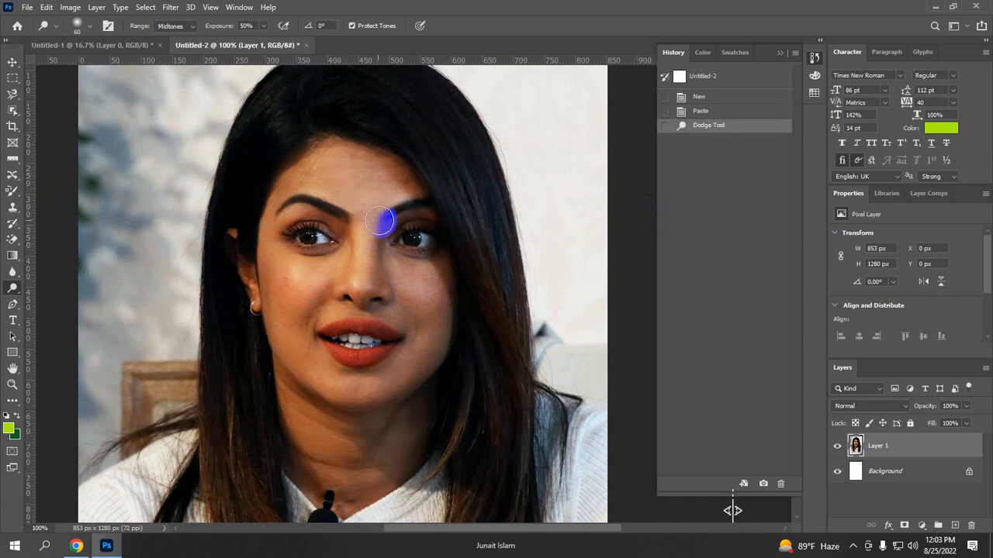
pyautogui.scroll(1, 387, 222)
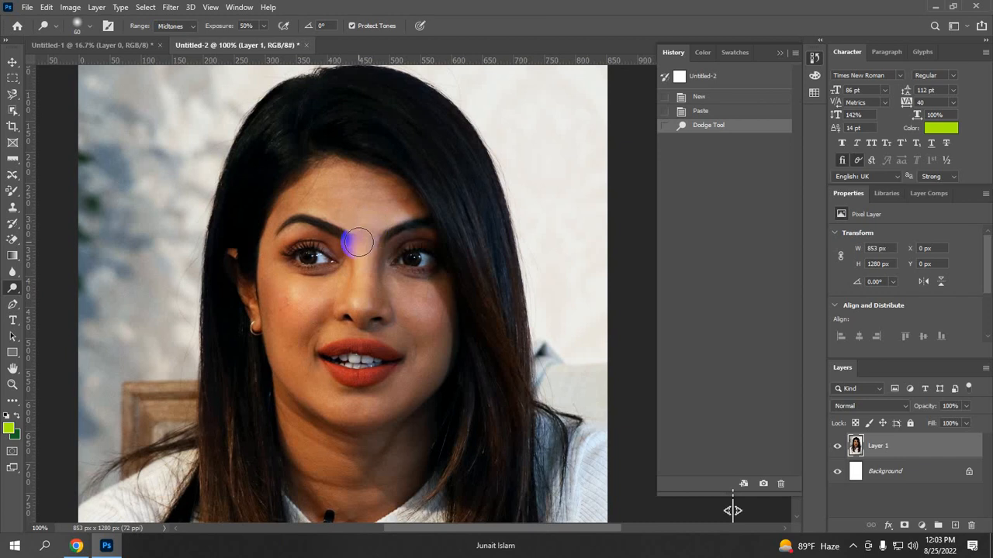
pyautogui.hotkey('ctrl', 'z')
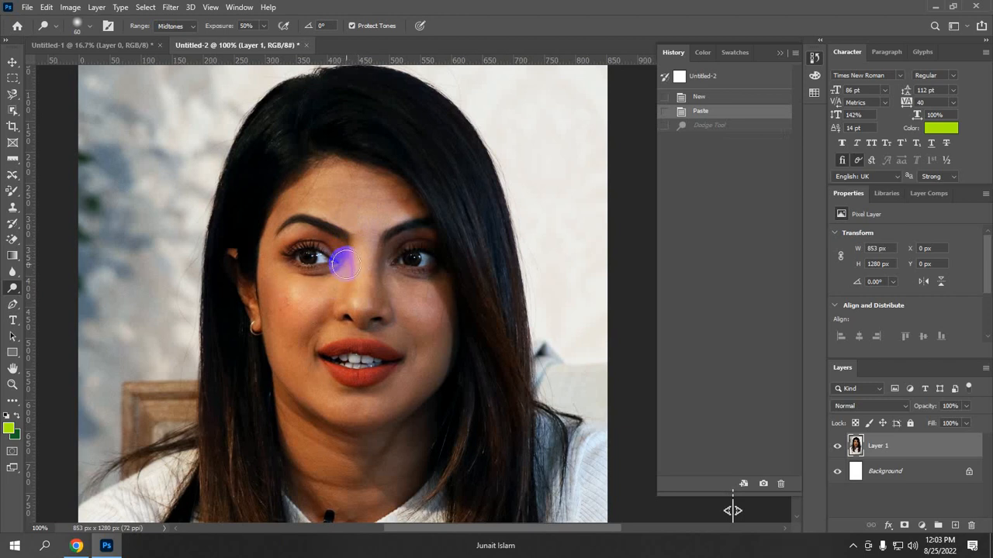
pyautogui.click(423, 260)
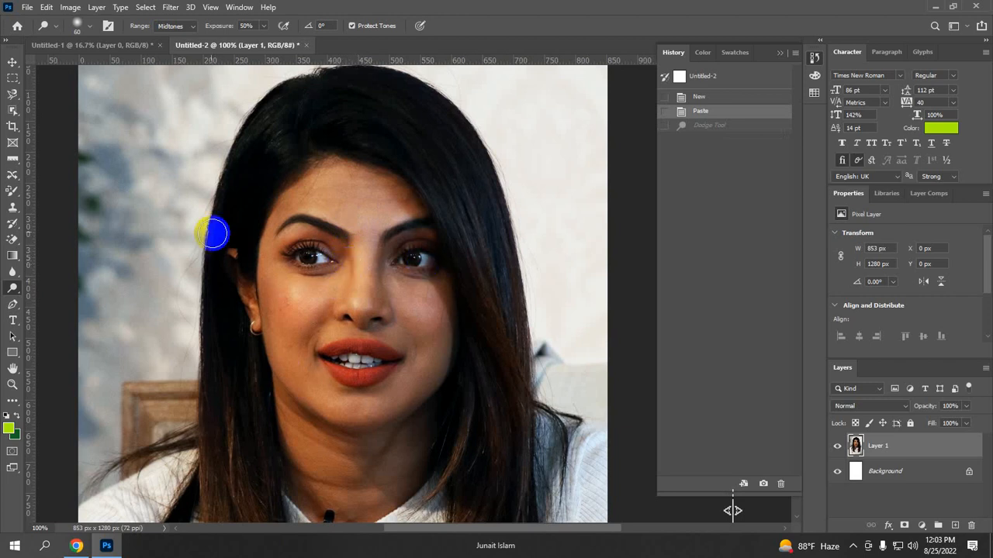
# Set the Dodge exposure to 100% and test it with a short forehead stroke, undoing that stroke
pyautogui.click(263, 29)
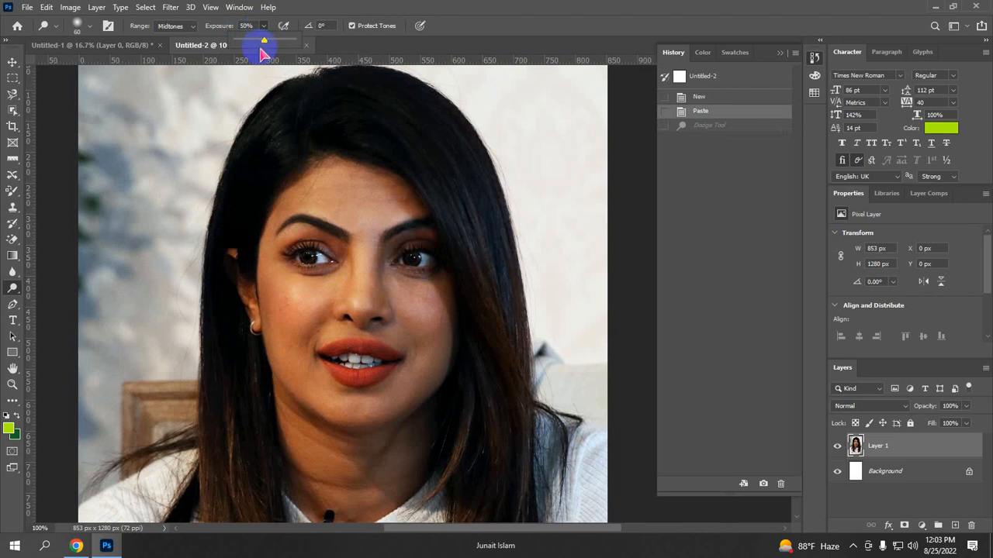
pyautogui.moveTo(262, 45); pyautogui.dragTo(355, 55)
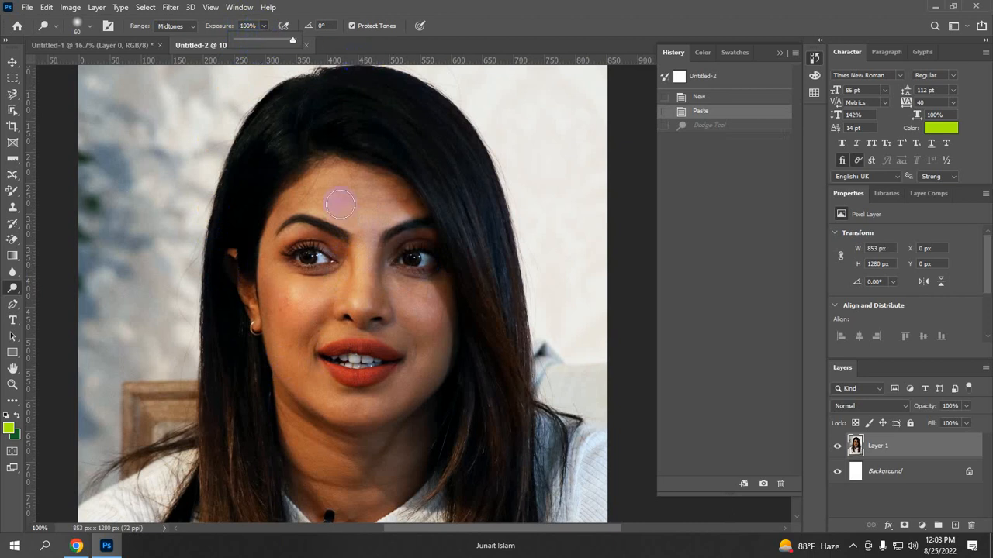
pyautogui.moveTo(350, 204); pyautogui.dragTo(365, 204)
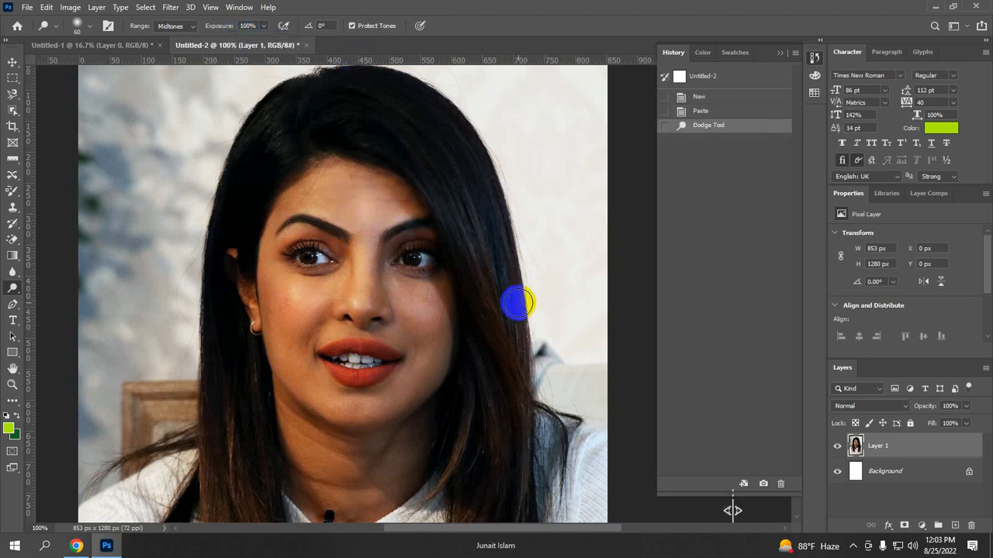
pyautogui.hotkey('ctrl', 'z')
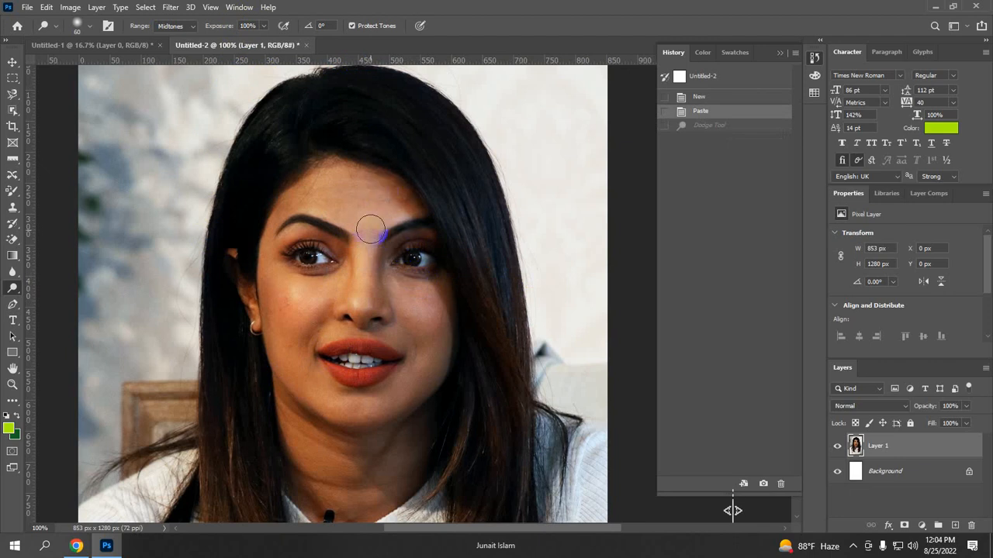
# Enlarge the Dodge brush to 90 px and brighten the skin across the forehead and face in one continuous stroke
pyautogui.scroll(1, 366, 260)
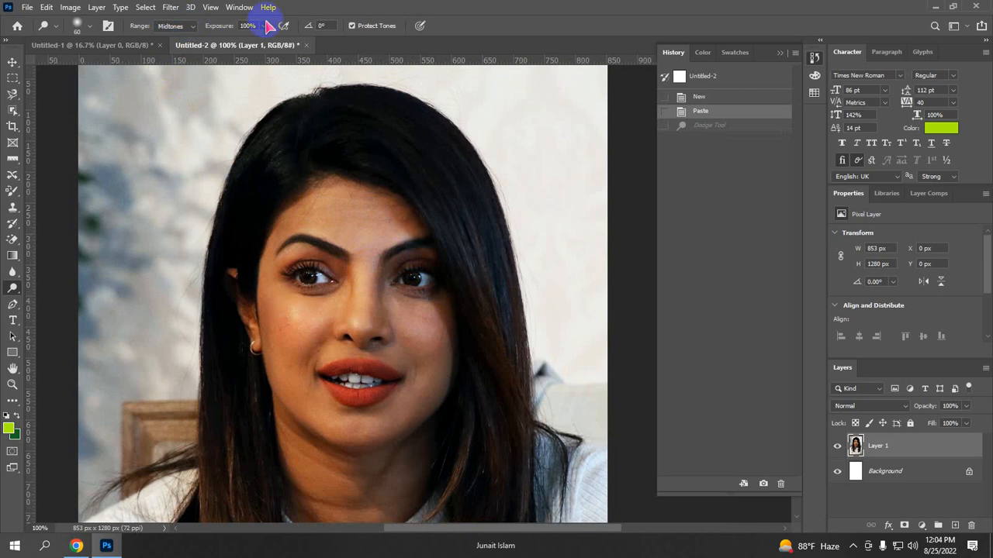
pyautogui.click(261, 97)
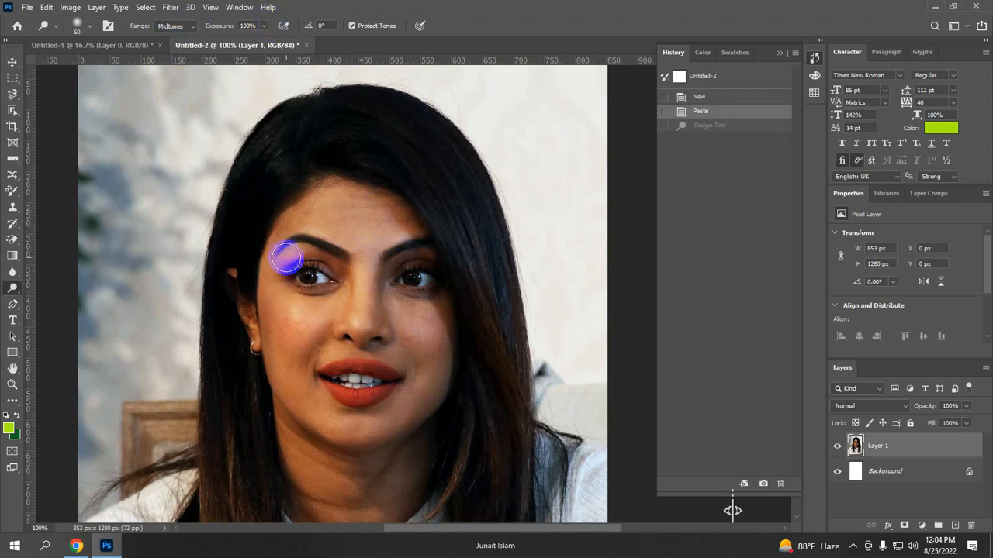
pyautogui.press(']')
pyautogui.press(']')
pyautogui.press(']')
pyautogui.press(']')
pyautogui.press('[')
pyautogui.press('[')
pyautogui.press('[')
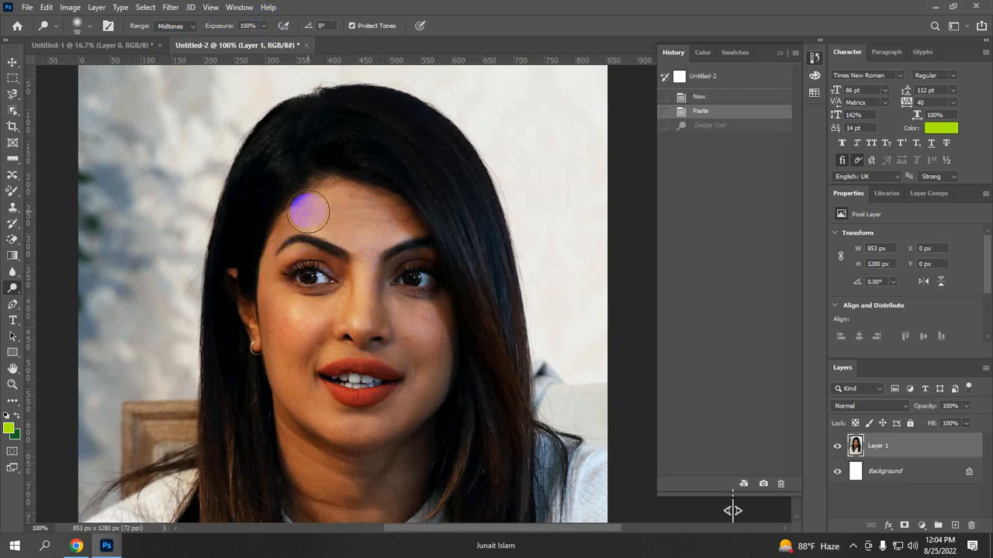
pyautogui.moveTo(316, 209)
pyautogui.mouseDown()
pyautogui.moveTo(350, 197)
pyautogui.moveTo(383, 214)
pyautogui.moveTo(341, 224)
pyautogui.moveTo(328, 213)
pyautogui.moveTo(374, 218)
pyautogui.moveTo(367, 324)
pyautogui.moveTo(430, 340)
pyautogui.moveTo(416, 316)
pyautogui.moveTo(447, 351)
pyautogui.moveTo(430, 409)
pyautogui.moveTo(421, 341)
pyautogui.moveTo(436, 306)
pyautogui.moveTo(436, 388)
pyautogui.moveTo(401, 425)
pyautogui.moveTo(336, 436)
pyautogui.moveTo(290, 404)
pyautogui.moveTo(266, 323)
pyautogui.moveTo(284, 307)
pyautogui.moveTo(289, 358)
pyautogui.moveTo(266, 292)
pyautogui.moveTo(278, 234)
pyautogui.moveTo(301, 208)
pyautogui.moveTo(283, 317)
pyautogui.moveTo(314, 295)
pyautogui.moveTo(333, 305)
pyautogui.moveTo(342, 295)
pyautogui.moveTo(297, 267)
pyautogui.moveTo(367, 283)
pyautogui.moveTo(465, 288)
pyautogui.moveTo(415, 269)
pyautogui.moveTo(436, 369)
pyautogui.moveTo(385, 436)
pyautogui.moveTo(353, 412)
pyautogui.moveTo(389, 369)
pyautogui.moveTo(229, 327)
pyautogui.moveTo(194, 308)
pyautogui.mouseUp()
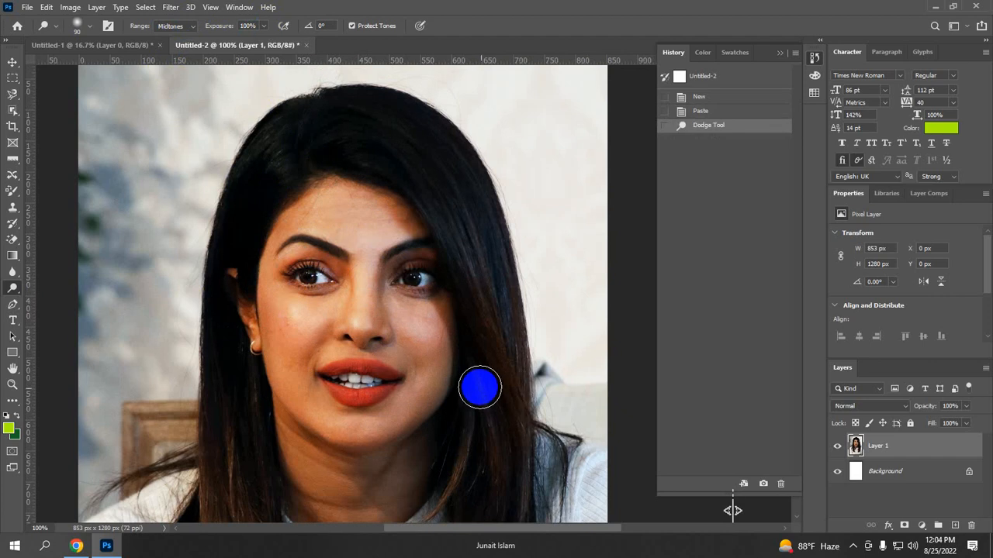
# Compare the portrait with and without the dodged face by undoing and restoring the stroke
pyautogui.scroll(-2, 541, 399)
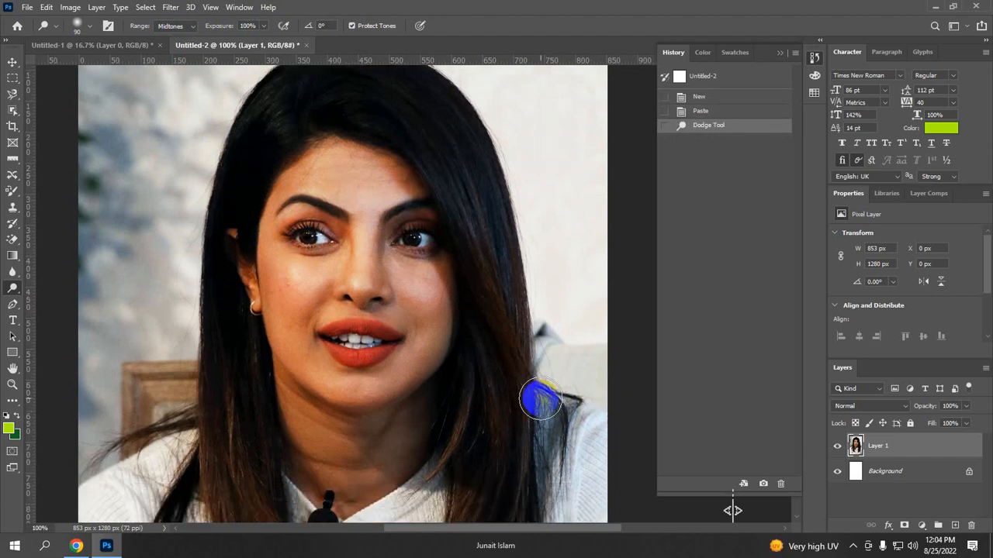
pyautogui.hotkey('ctrl', 'z')
pyautogui.hotkey('ctrl', 'shift', 'z')
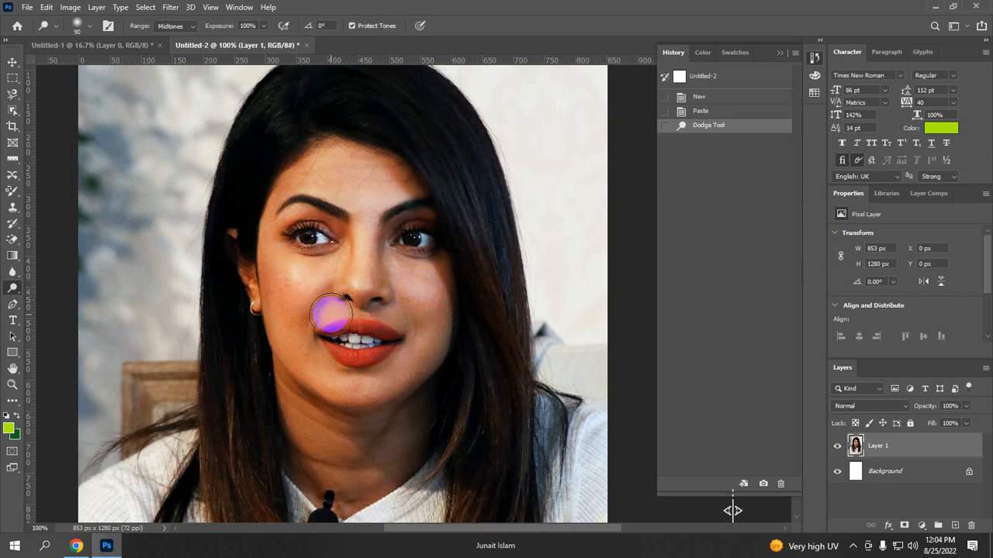
# Undo the Dodge stroke on the portrait's face
pyautogui.scroll(1, 392, 409)
pyautogui.scroll(-2, 387, 411)
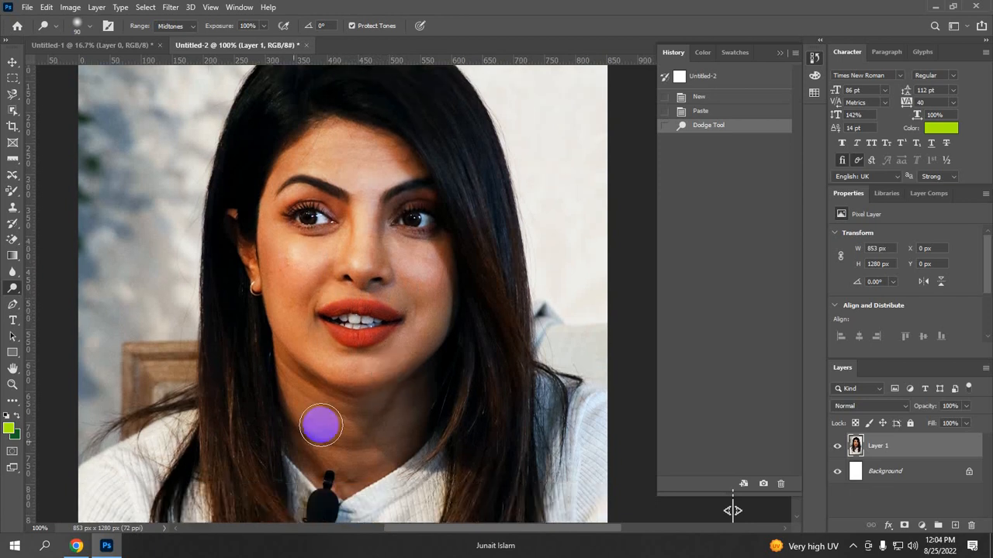
pyautogui.scroll(-1, 301, 437)
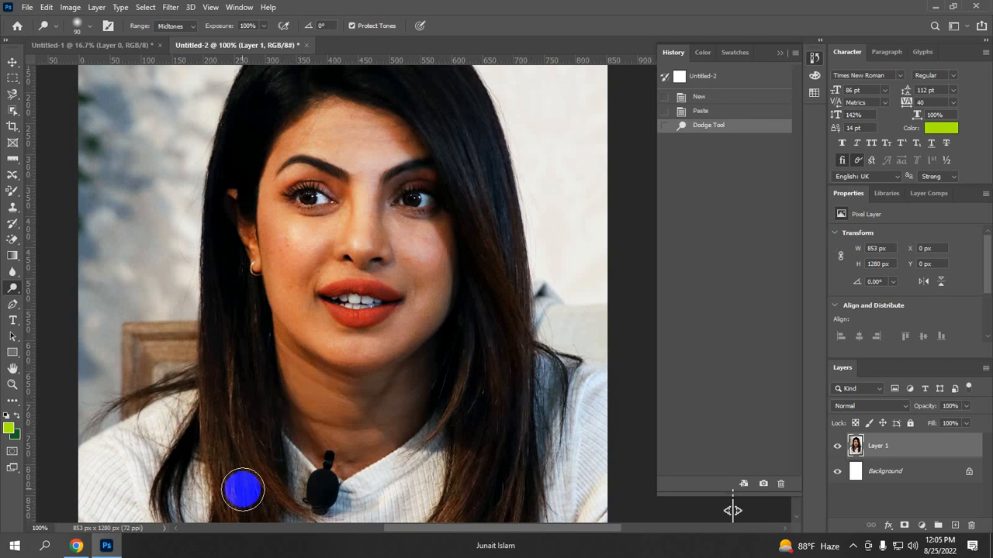
pyautogui.scroll(3, 279, 288)
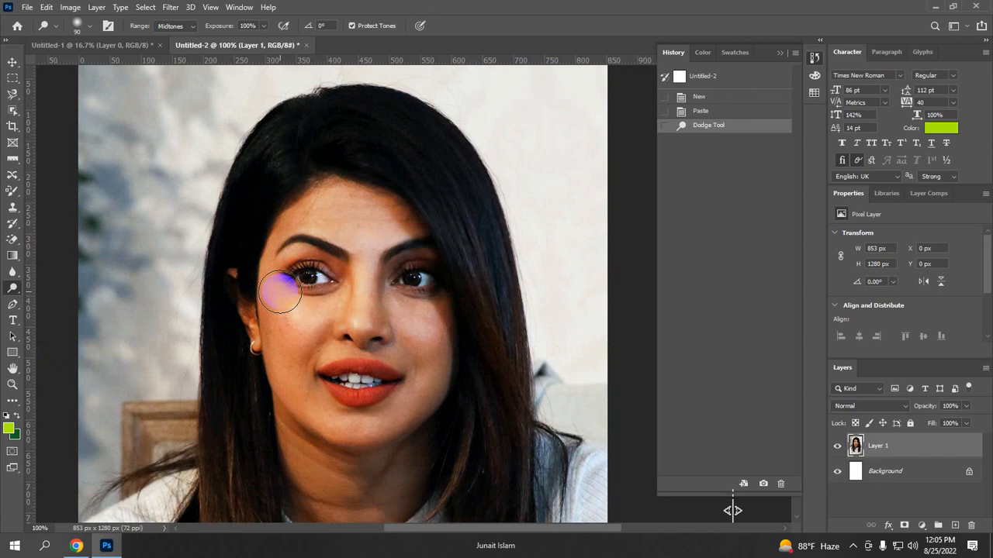
pyautogui.scroll(-2, 308, 353)
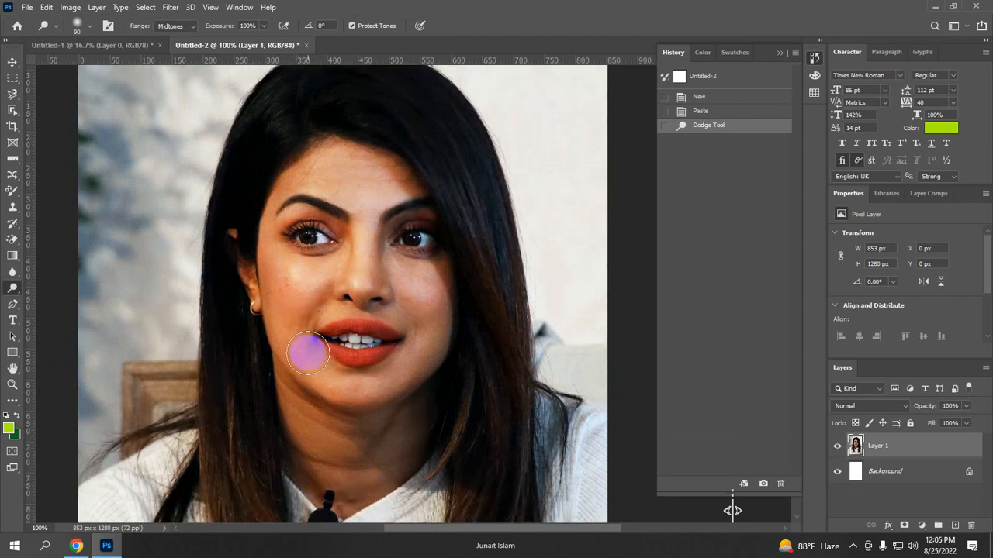
pyautogui.hotkey('ctrl', 'z')
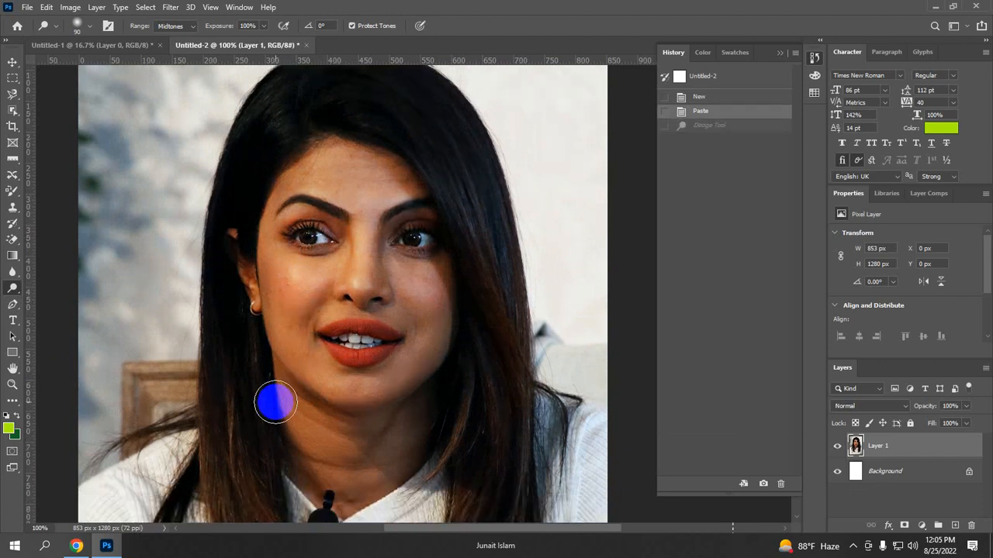
# Switch from the Dodge tool to the Burn tool for darkening the portrait
pyautogui.scroll(-1, 225, 335)
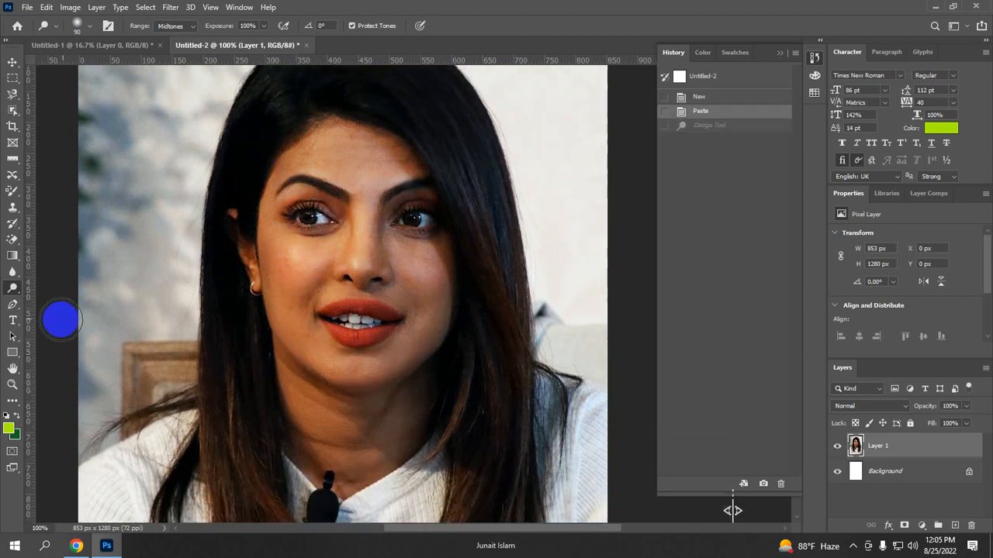
pyautogui.scroll(-1, 60, 318)
pyautogui.rightClick(10, 287)
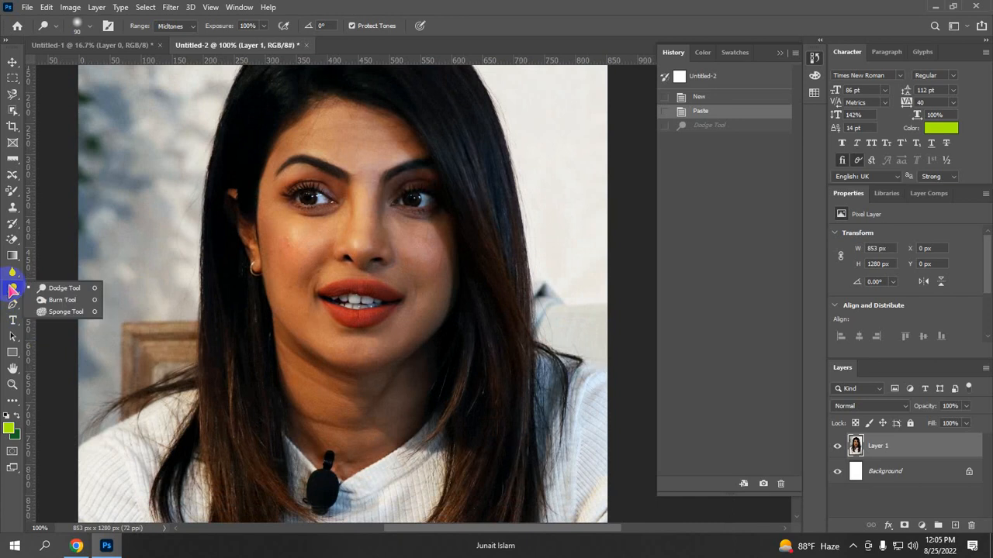
pyautogui.click(80, 303)
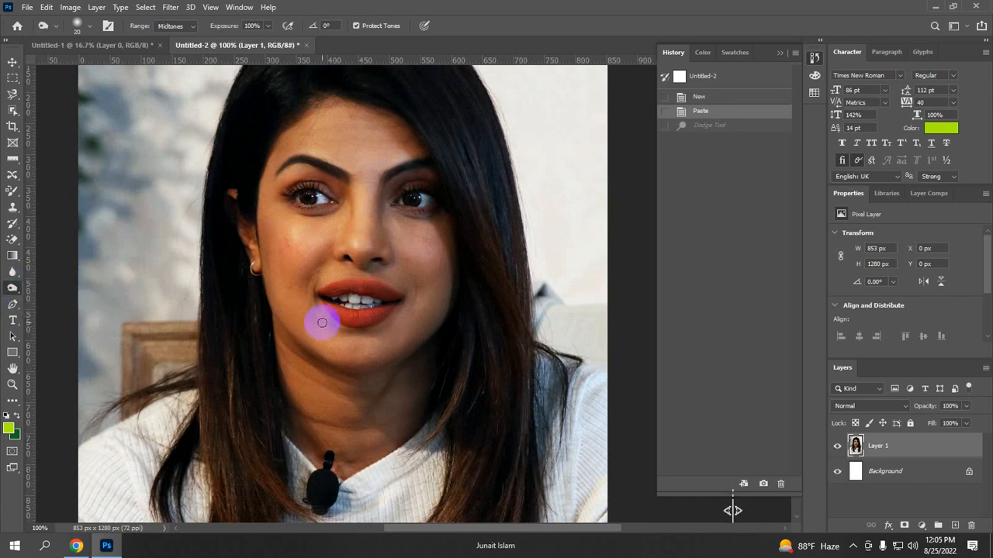
pyautogui.scroll(-4, 322, 323)
pyautogui.scroll(5, 317, 333)
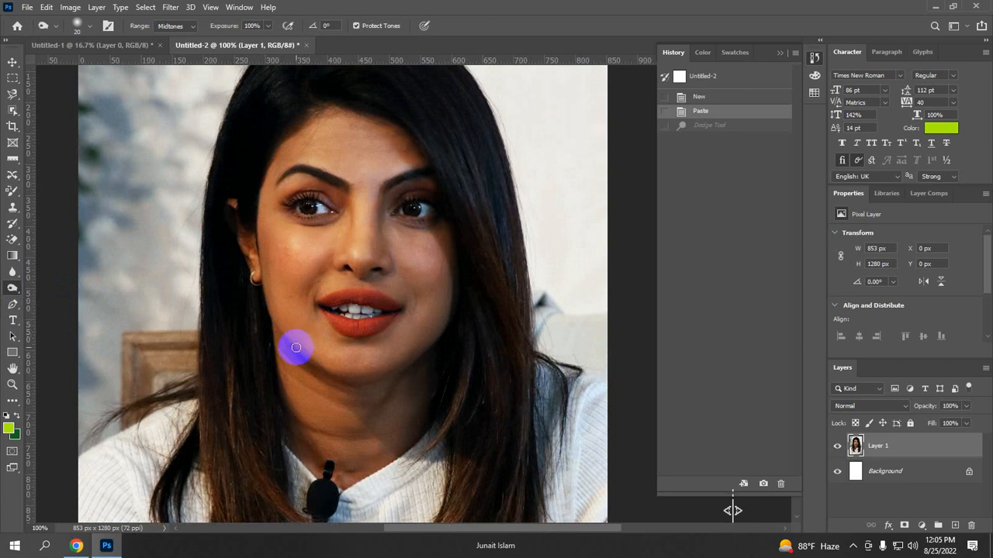
# Enlarge the Burn brush to 125 px and darken the skin of the face and neck in one continuous stroke
pyautogui.press(']')
pyautogui.press(']')
pyautogui.press(']')
pyautogui.press(']')
pyautogui.press(']')
pyautogui.press(']')
pyautogui.press(']')
pyautogui.press(']')
pyautogui.press(']')
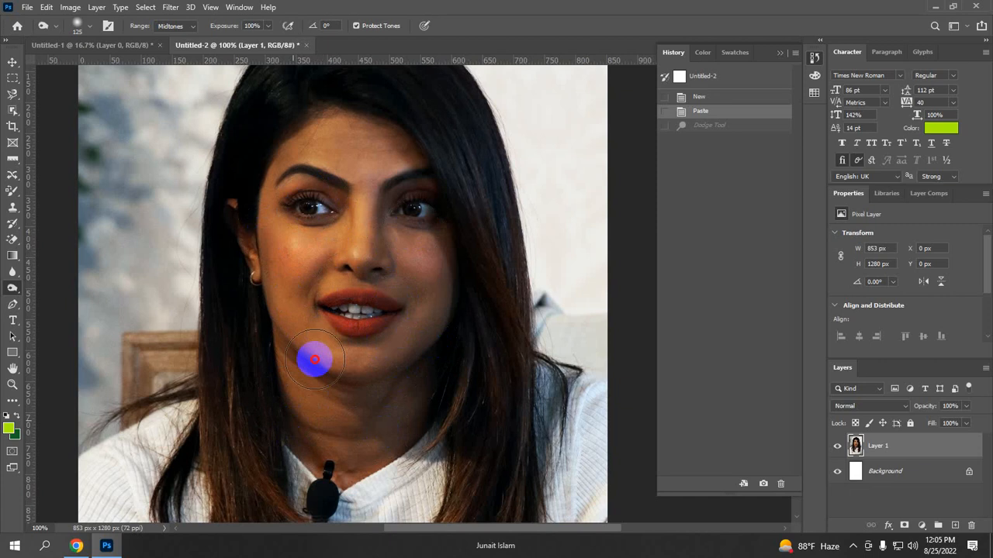
pyautogui.moveTo(452, 353); pyautogui.dragTo(460, 381)
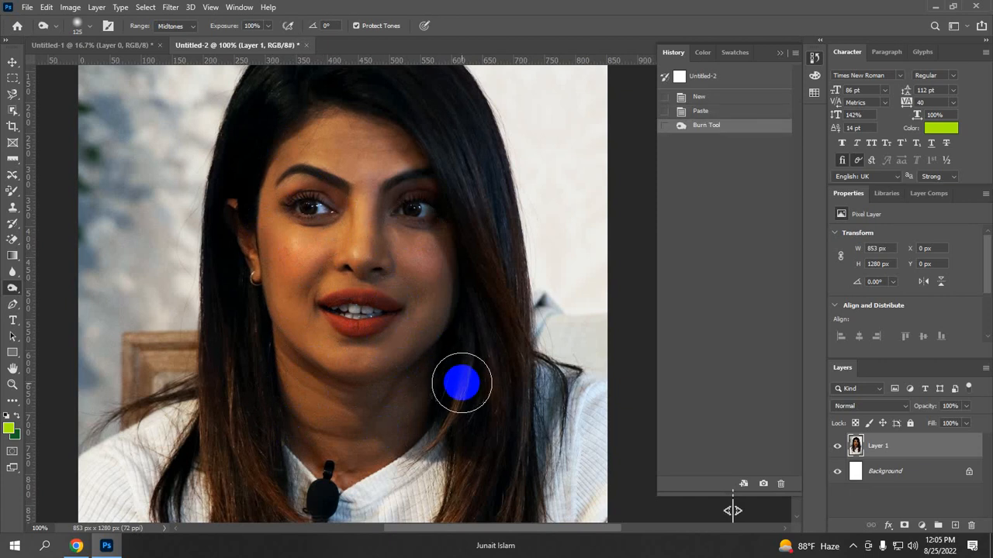
# Compare the portrait with and without the burned skin, leaving the Burn stroke undone
pyautogui.hotkey('ctrl', 'z')
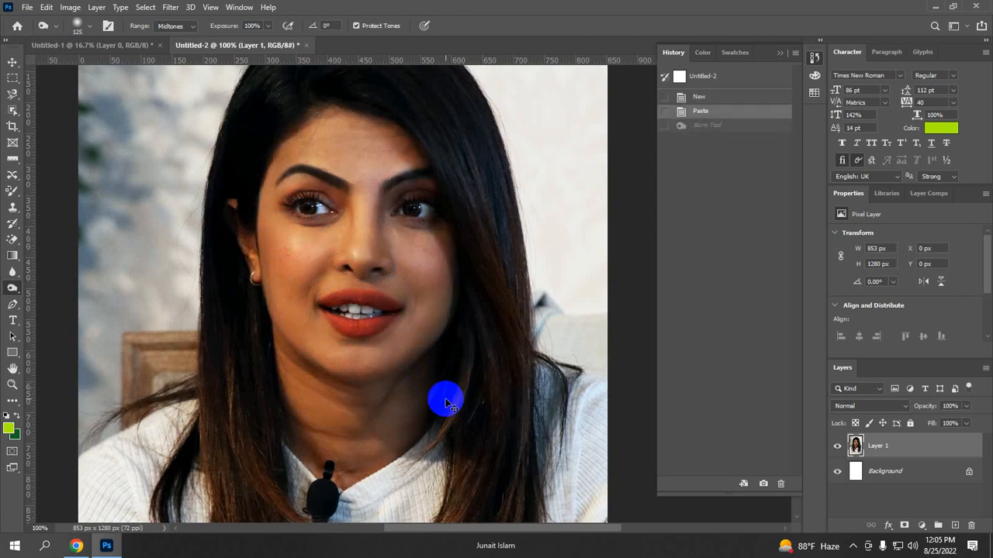
pyautogui.hotkey('ctrl', 'shift', 'z')
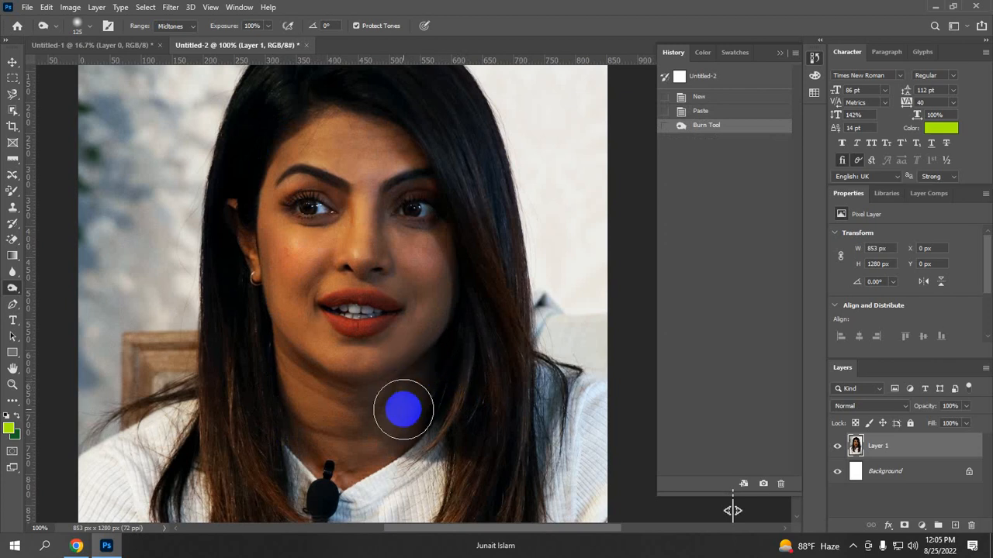
pyautogui.hotkey('ctrl', 'z')
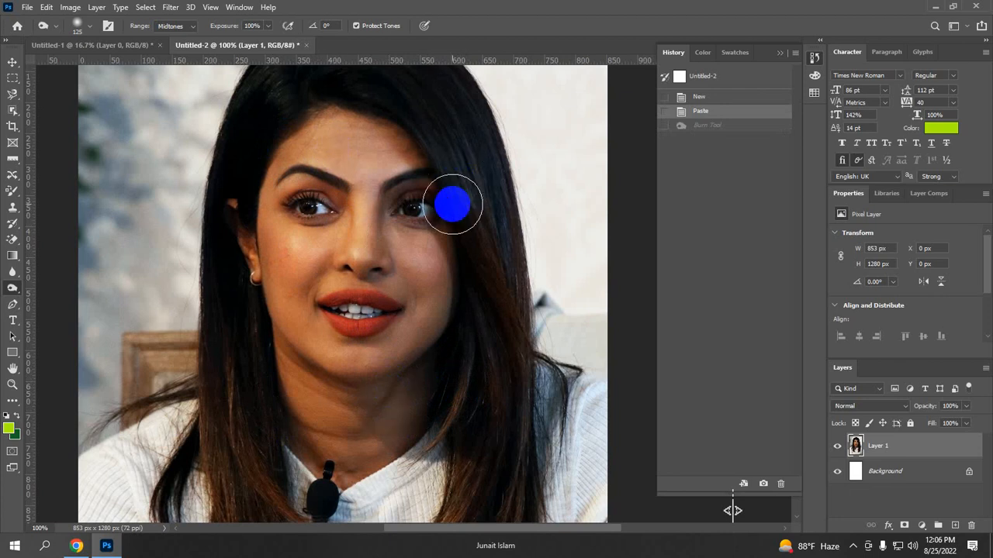
# Try another Burn stroke from the forehead down to the cheek and undo it
pyautogui.scroll(3, 310, 229)
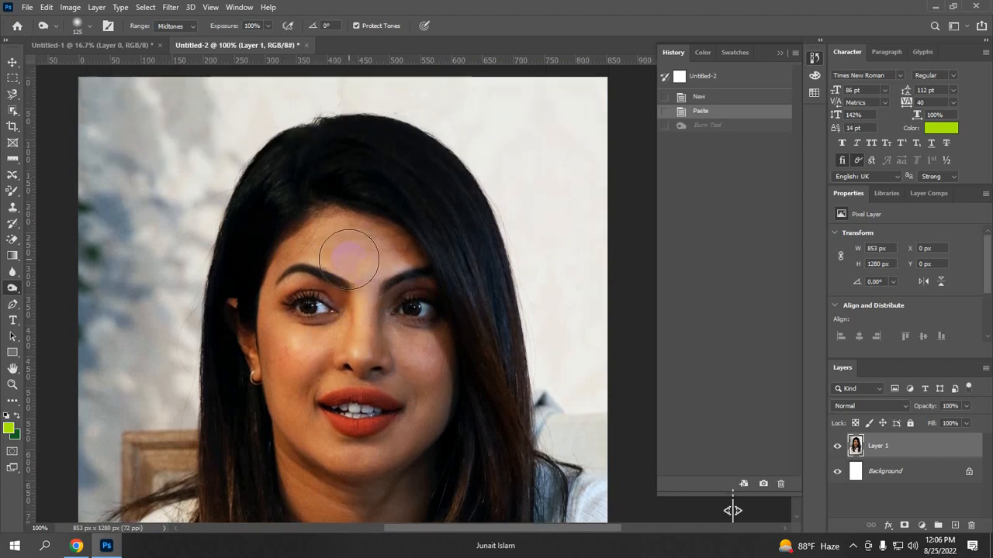
pyautogui.moveTo(378, 250)
pyautogui.mouseDown()
pyautogui.moveTo(650, 288)
pyautogui.moveTo(613, 304)
pyautogui.moveTo(468, 257)
pyautogui.moveTo(439, 330)
pyautogui.mouseUp()
pyautogui.hotkey('ctrl', 'z')
# Reduce the Burn brush to 35 px and darken the iris of the portrait's left-hand eye with repeated dabs at 300% zoom
pyautogui.scroll(2, 438, 330)
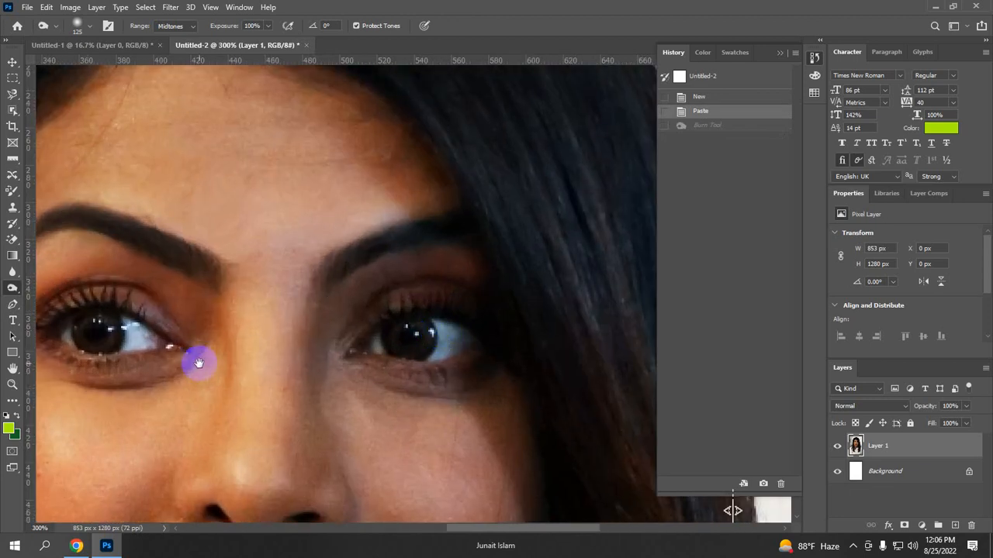
pyautogui.moveTo(197, 357); pyautogui.dragTo(450, 299)
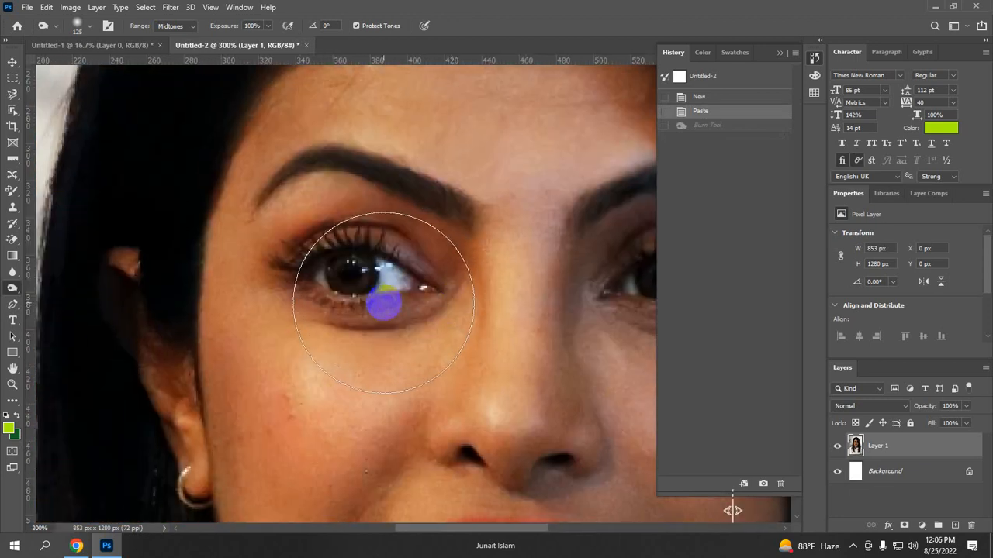
pyautogui.press('[')
pyautogui.press('[')
pyautogui.press('[')
pyautogui.press('[')
pyautogui.press('[')
pyautogui.press('[')
pyautogui.press('[')
pyautogui.press('[')
pyautogui.press('[')
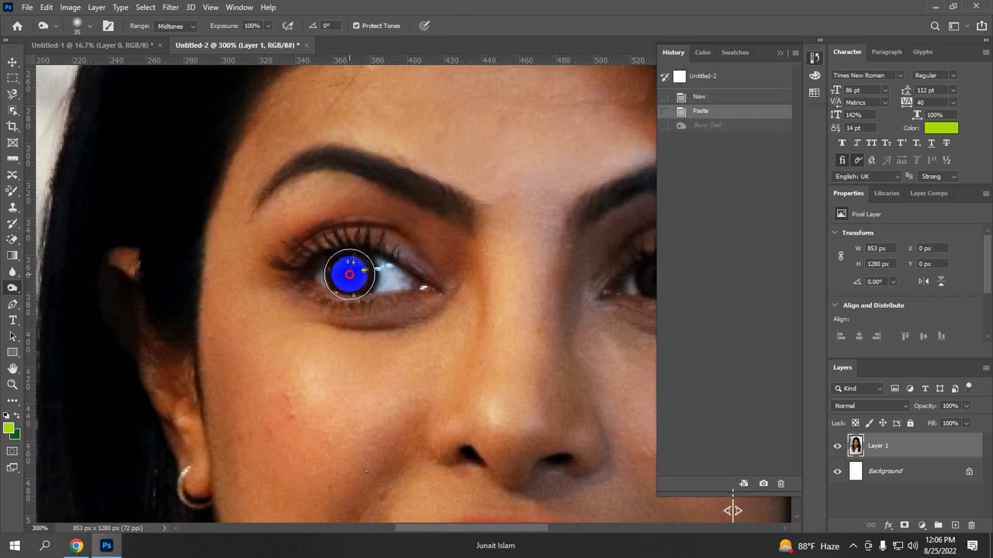
pyautogui.click(344, 272)
pyautogui.click(345, 272)
pyautogui.click(344, 272)
pyautogui.click(345, 272)
pyautogui.click(345, 271)
pyautogui.click(346, 271)
pyautogui.click(346, 270)
pyautogui.click(345, 270)
# Darken the eyebrow above the left-hand eye with a small Burn brush, starting at 6 px and enlarging it to 15 px
pyautogui.press('[')
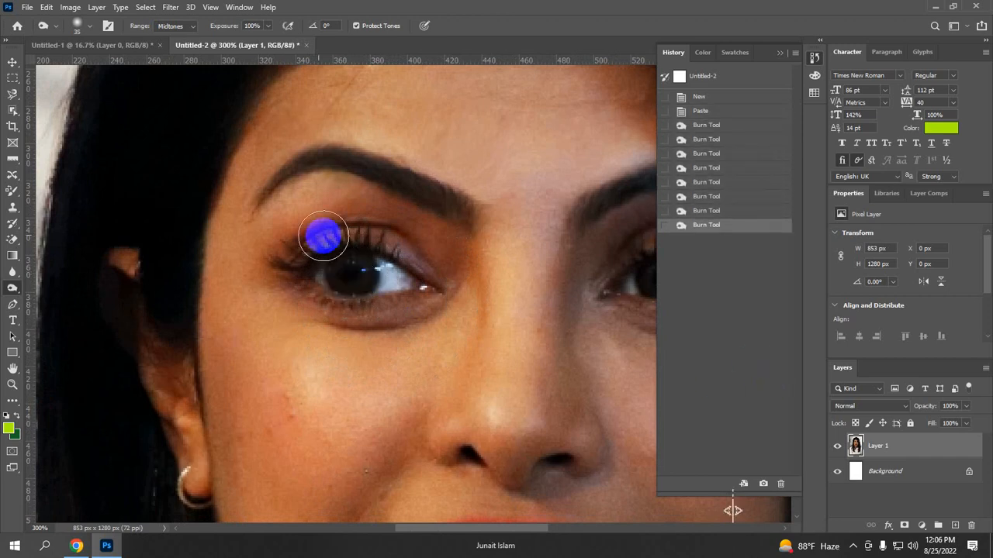
pyautogui.press('[')
pyautogui.press('[')
pyautogui.press('[')
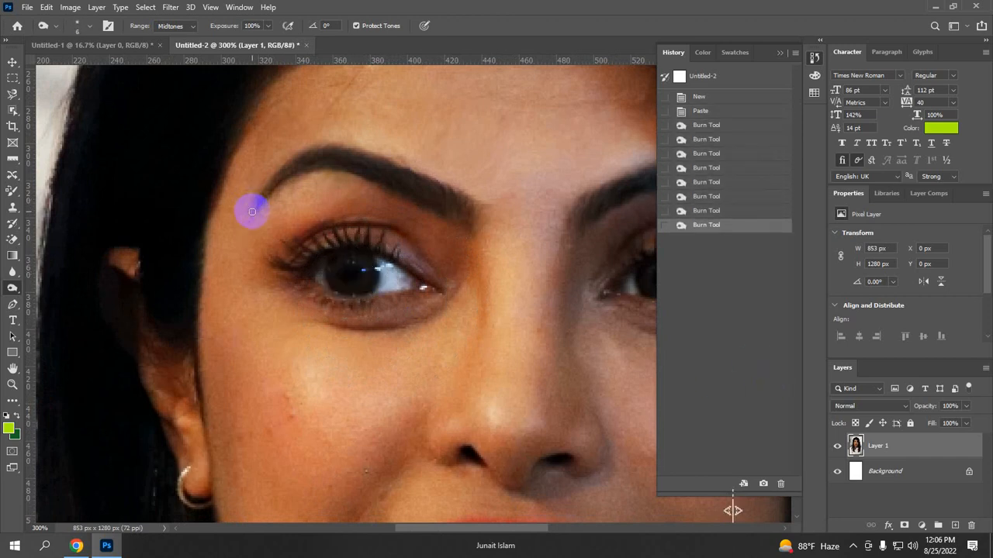
pyautogui.moveTo(252, 210)
pyautogui.mouseDown()
pyautogui.moveTo(292, 166)
pyautogui.moveTo(333, 159)
pyautogui.moveTo(405, 171)
pyautogui.moveTo(458, 200)
pyautogui.moveTo(461, 211)
pyautogui.moveTo(431, 190)
pyautogui.moveTo(470, 220)
pyautogui.moveTo(428, 188)
pyautogui.moveTo(320, 169)
pyautogui.moveTo(290, 169)
pyautogui.moveTo(260, 213)
pyautogui.mouseUp()
pyautogui.press(']')
pyautogui.press(']')
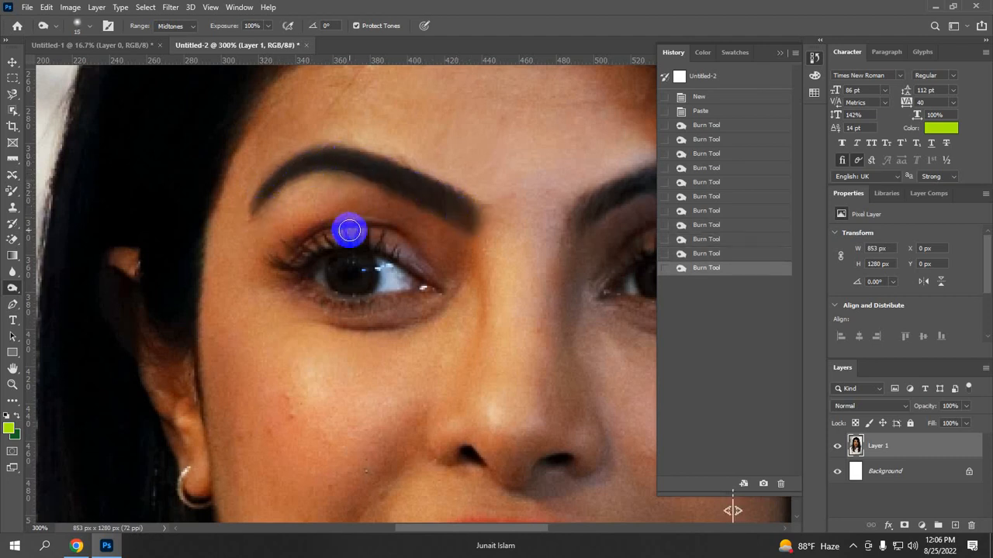
# Enlarge the Burn brush to 70 px and darken the lower hair on both sides of the face at 100% zoom
pyautogui.hotkey('ctrl', '-')
pyautogui.hotkey('ctrl', '-')
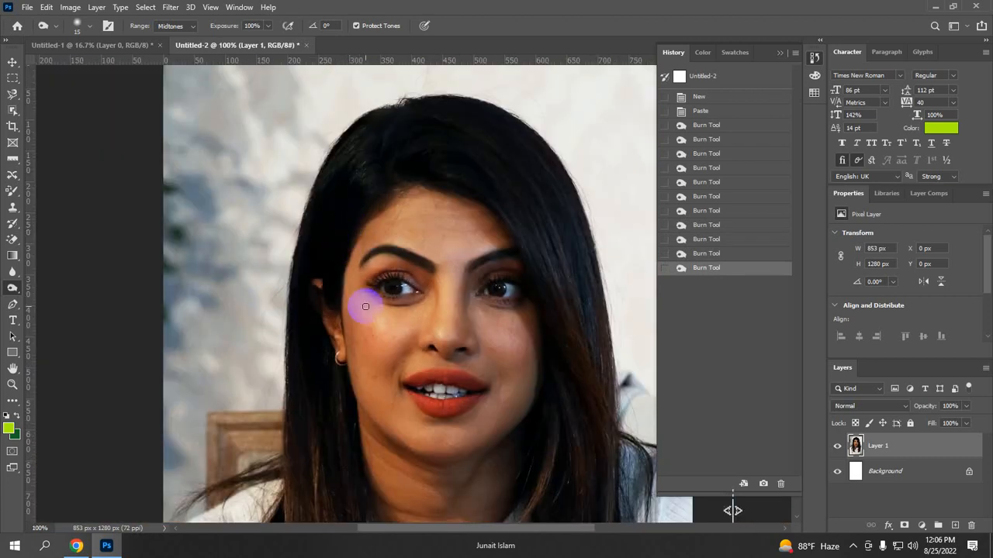
pyautogui.scroll(-5, 379, 268)
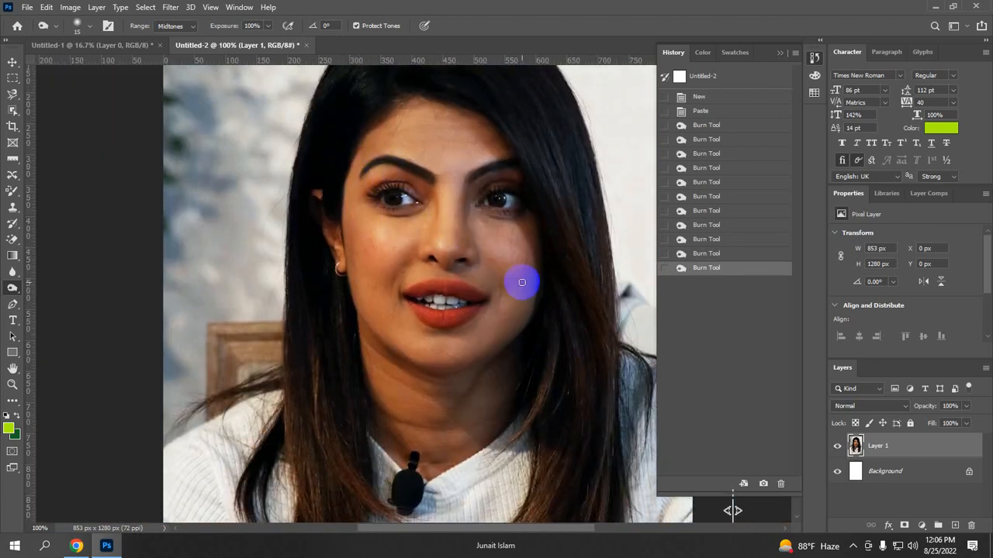
pyautogui.scroll(6, 348, 297)
pyautogui.press(']')
pyautogui.press(']')
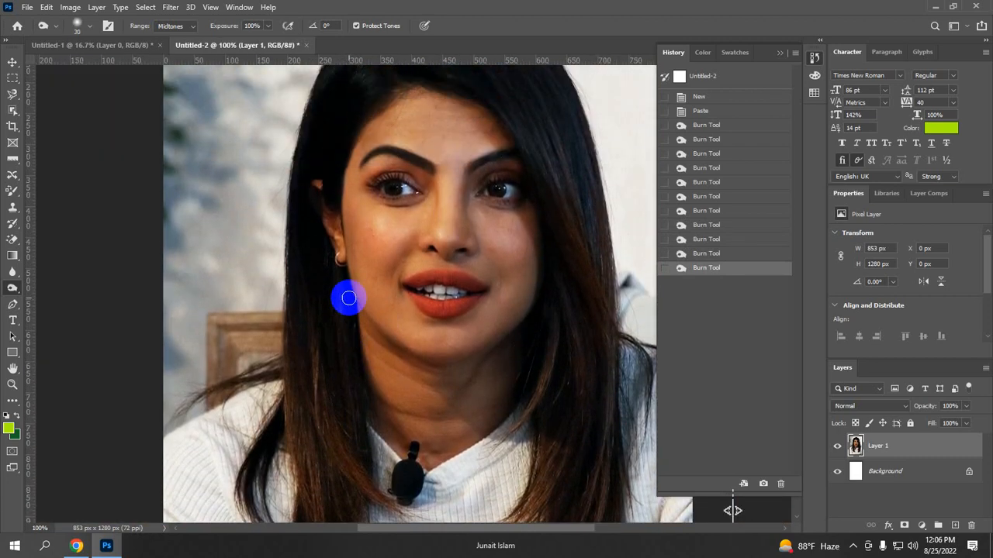
pyautogui.scroll(-1, 543, 308)
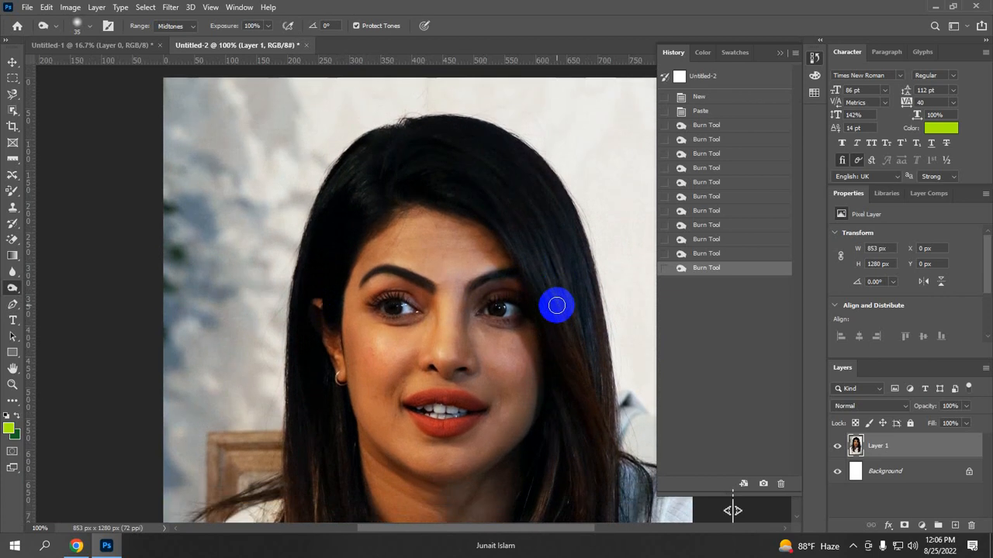
pyautogui.scroll(1, 553, 310)
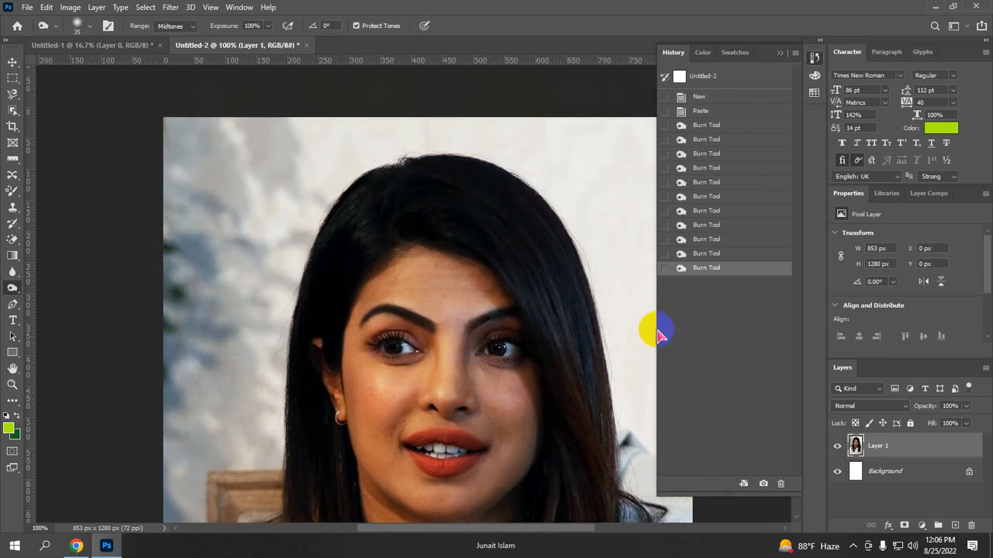
pyautogui.press(']')
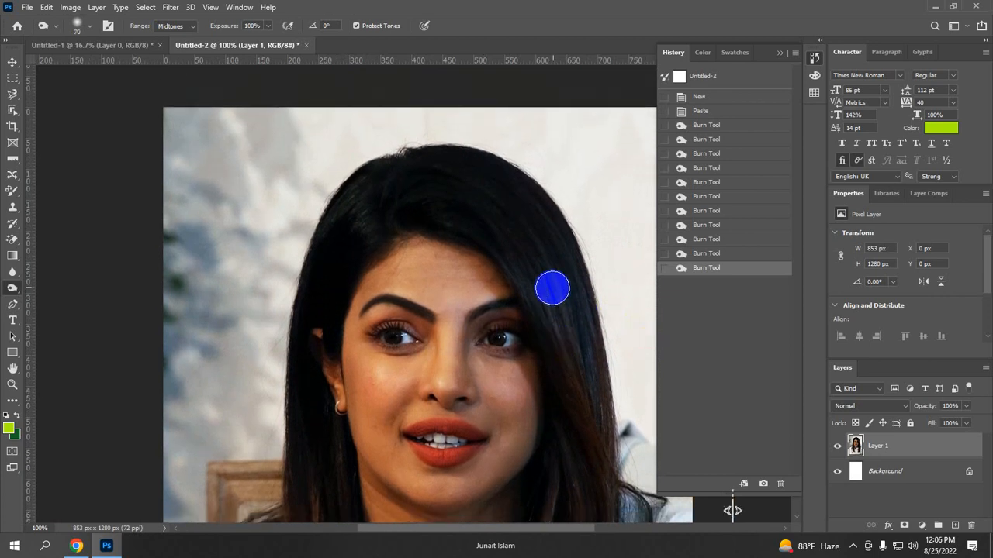
pyautogui.moveTo(577, 300); pyautogui.dragTo(480, 127)
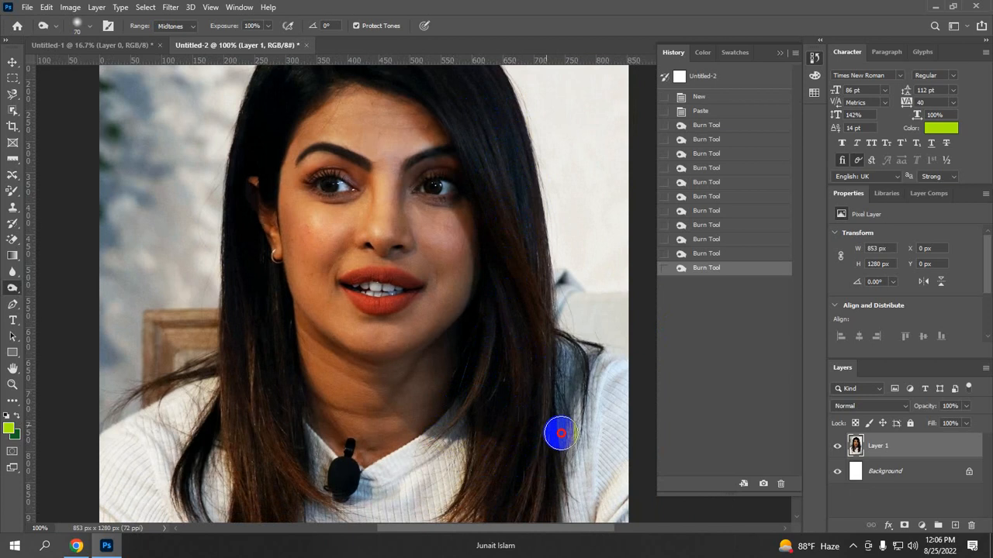
pyautogui.moveTo(561, 435); pyautogui.dragTo(561, 348)
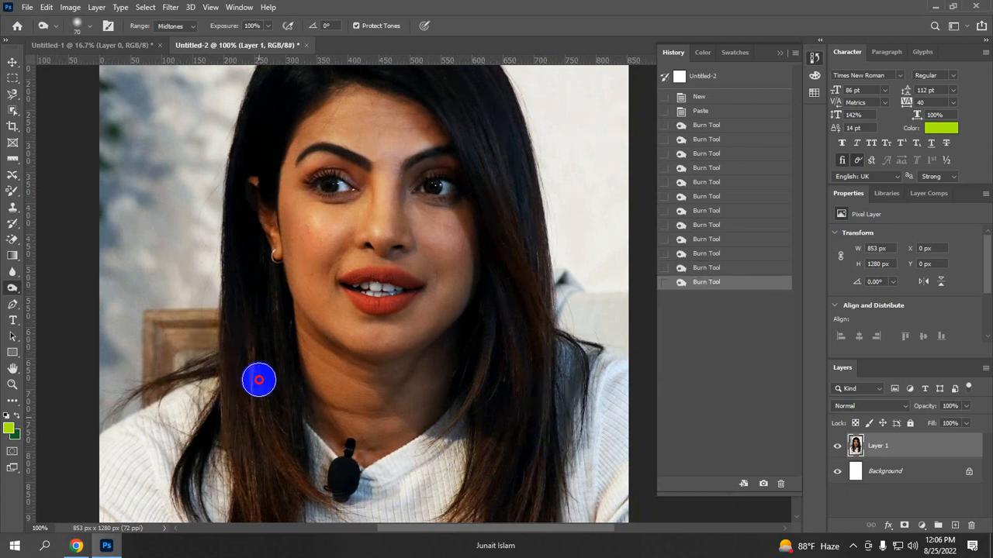
pyautogui.moveTo(259, 380); pyautogui.dragTo(262, 340)
# Check the sponge tool entry in the class 07 lesson list in Chrome and return to Photoshop
pyautogui.click(76, 545)
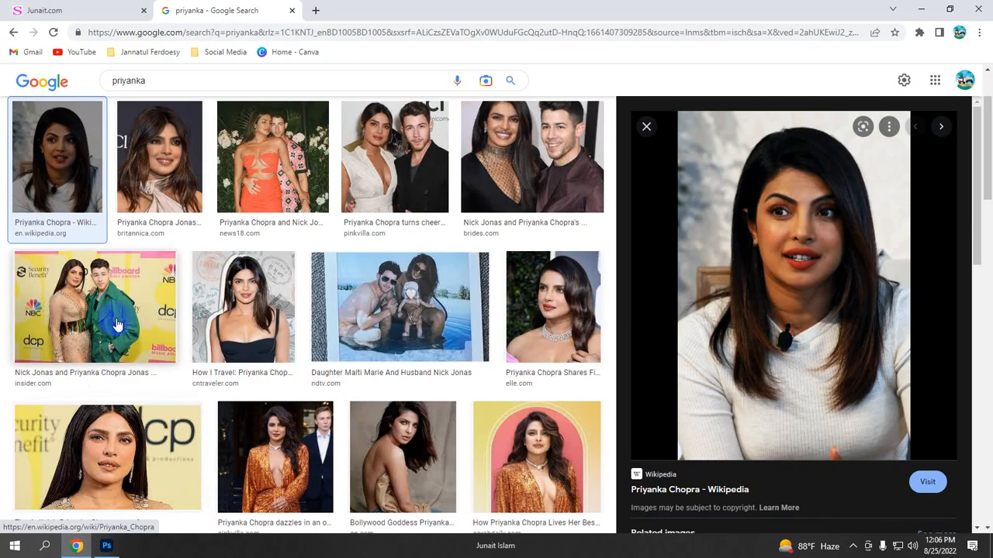
pyautogui.click(72, 10)
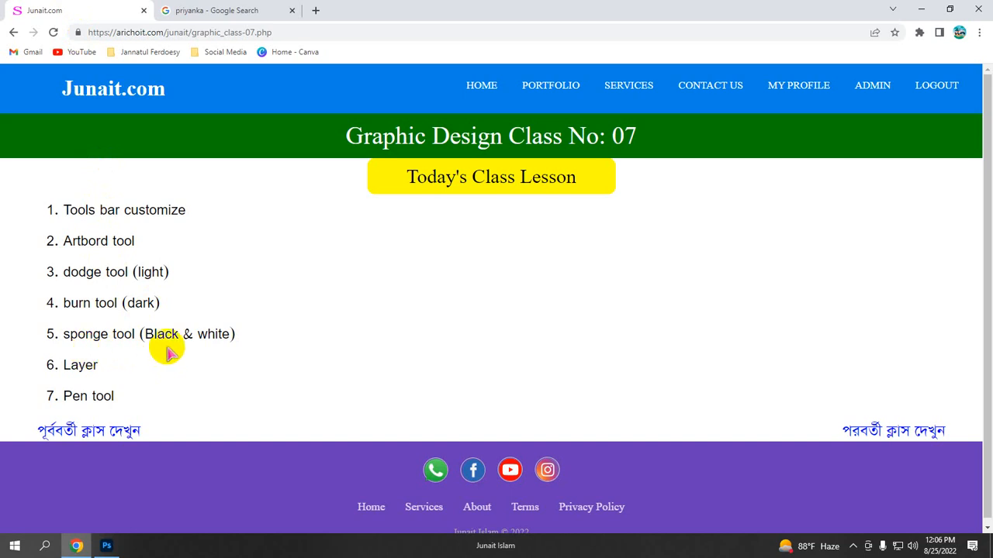
pyautogui.click(107, 545)
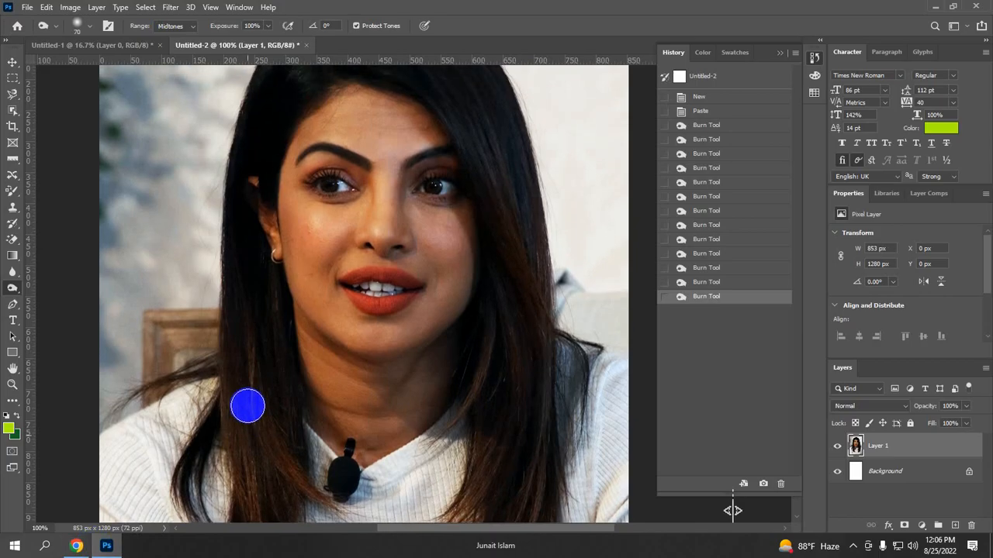
# Using the Sponge tool in Desaturate mode at 50% flow, enlarge the brush to 175 px and desaturate the skin across the face
pyautogui.scroll(2, 248, 406)
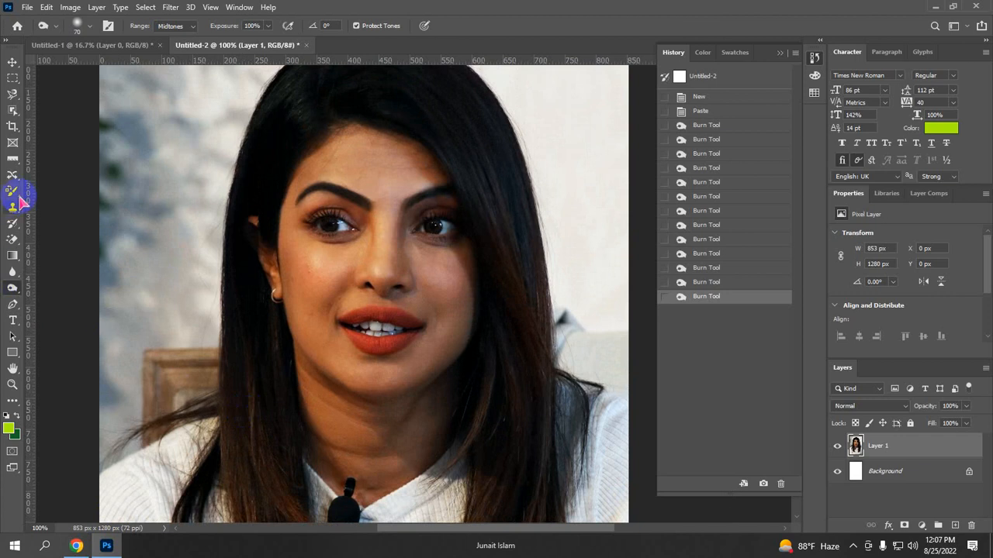
pyautogui.moveTo(9, 297)
pyautogui.mouseDown()
pyautogui.moveTo(82, 336)
pyautogui.moveTo(82, 316)
pyautogui.mouseUp()
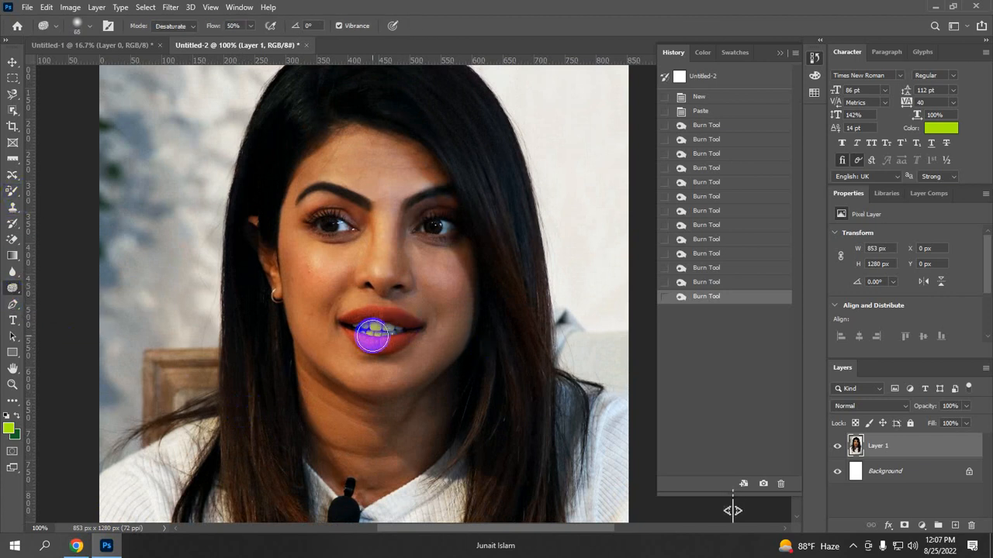
pyautogui.press(']')
pyautogui.press(']')
pyautogui.press(']')
pyautogui.moveTo(296, 218)
pyautogui.mouseDown()
pyautogui.moveTo(314, 321)
pyautogui.moveTo(313, 214)
pyautogui.moveTo(299, 323)
pyautogui.moveTo(305, 238)
pyautogui.moveTo(296, 214)
pyautogui.moveTo(315, 234)
pyautogui.moveTo(341, 177)
pyautogui.moveTo(328, 165)
pyautogui.moveTo(322, 320)
pyautogui.moveTo(427, 270)
pyautogui.moveTo(352, 187)
pyautogui.moveTo(425, 327)
pyautogui.moveTo(468, 239)
pyautogui.moveTo(304, 271)
pyautogui.moveTo(345, 338)
pyautogui.moveTo(440, 301)
pyautogui.moveTo(407, 341)
pyautogui.moveTo(408, 233)
pyautogui.moveTo(387, 339)
pyautogui.moveTo(313, 331)
pyautogui.moveTo(363, 193)
pyautogui.moveTo(385, 167)
pyautogui.moveTo(343, 300)
pyautogui.moveTo(315, 272)
pyautogui.moveTo(409, 266)
pyautogui.moveTo(364, 218)
pyautogui.moveTo(436, 340)
pyautogui.moveTo(355, 364)
pyautogui.moveTo(327, 327)
pyautogui.moveTo(344, 351)
pyautogui.moveTo(377, 330)
pyautogui.moveTo(358, 332)
pyautogui.moveTo(420, 346)
pyautogui.moveTo(406, 326)
pyautogui.moveTo(416, 297)
pyautogui.moveTo(331, 300)
pyautogui.moveTo(396, 308)
pyautogui.moveTo(431, 337)
pyautogui.moveTo(412, 265)
pyautogui.moveTo(372, 383)
pyautogui.moveTo(377, 205)
pyautogui.moveTo(412, 269)
pyautogui.moveTo(283, 273)
pyautogui.moveTo(279, 227)
pyautogui.moveTo(395, 215)
pyautogui.moveTo(398, 336)
pyautogui.moveTo(247, 268)
pyautogui.moveTo(400, 218)
pyautogui.moveTo(301, 377)
pyautogui.moveTo(364, 224)
pyautogui.moveTo(441, 393)
pyautogui.moveTo(326, 394)
pyautogui.moveTo(303, 375)
pyautogui.moveTo(290, 276)
pyautogui.moveTo(422, 332)
pyautogui.moveTo(347, 394)
pyautogui.moveTo(330, 260)
pyautogui.moveTo(440, 363)
pyautogui.moveTo(322, 251)
pyautogui.moveTo(488, 326)
pyautogui.moveTo(413, 153)
pyautogui.moveTo(450, 333)
pyautogui.moveTo(423, 201)
pyautogui.moveTo(356, 364)
pyautogui.moveTo(440, 211)
pyautogui.moveTo(375, 306)
pyautogui.moveTo(440, 158)
pyautogui.moveTo(440, 291)
pyautogui.moveTo(316, 185)
pyautogui.moveTo(375, 225)
pyautogui.moveTo(396, 293)
pyautogui.moveTo(395, 358)
pyautogui.moveTo(349, 295)
pyautogui.moveTo(470, 297)
pyautogui.mouseUp()
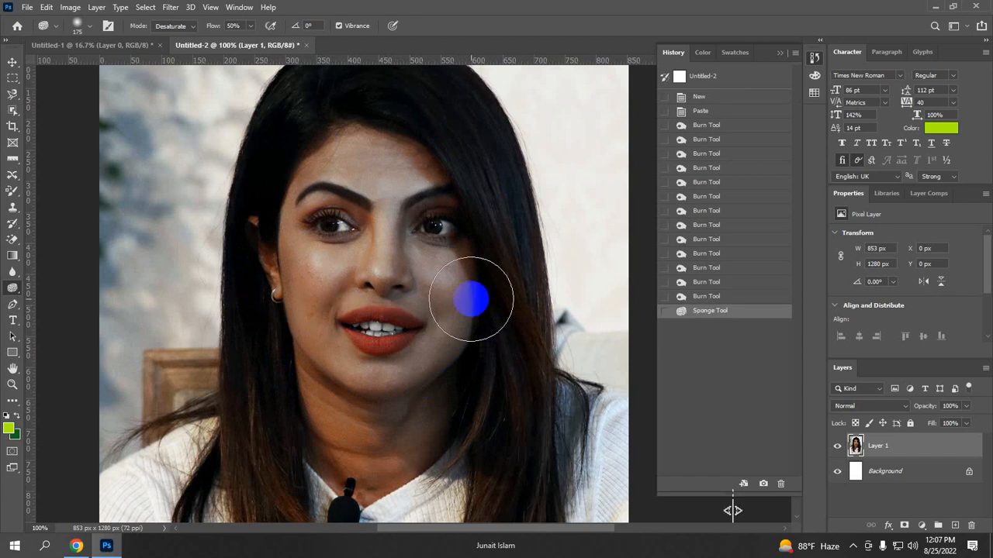
# Undo the Sponge desaturation on the face, stepping back and forward through the history to compare the skin before and after
pyautogui.scroll(-3, 470, 297)
pyautogui.scroll(2, 607, 353)
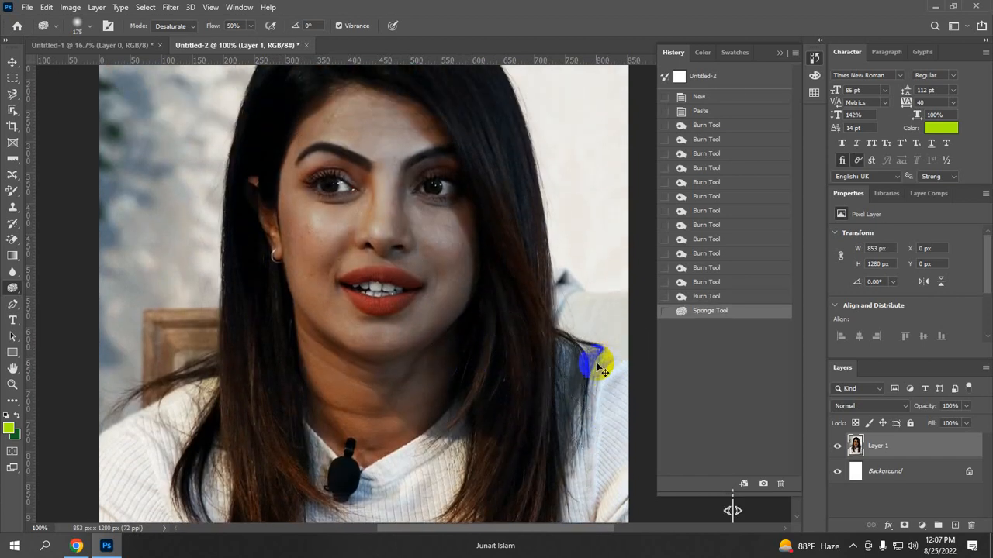
pyautogui.hotkey('ctrl', 'z')
pyautogui.hotkey('ctrl', 'z')
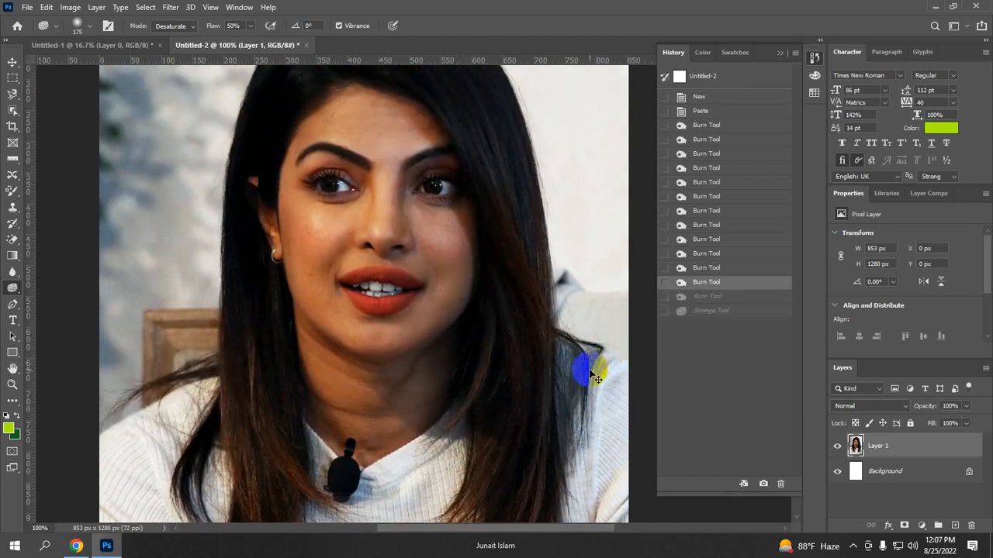
pyautogui.hotkey('ctrl', 'shift', 'z')
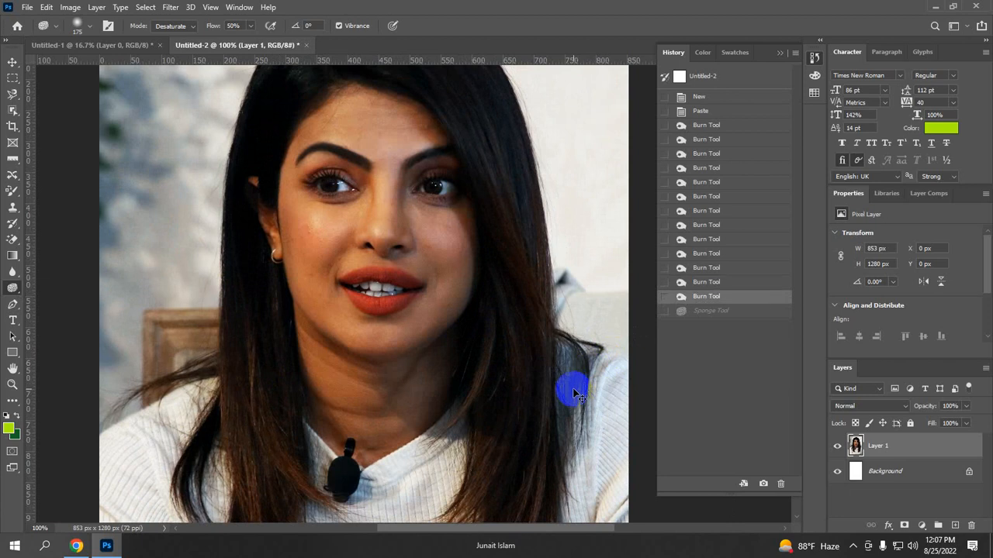
pyautogui.hotkey('ctrl', 'shift', 'z')
pyautogui.hotkey('ctrl', 'z')
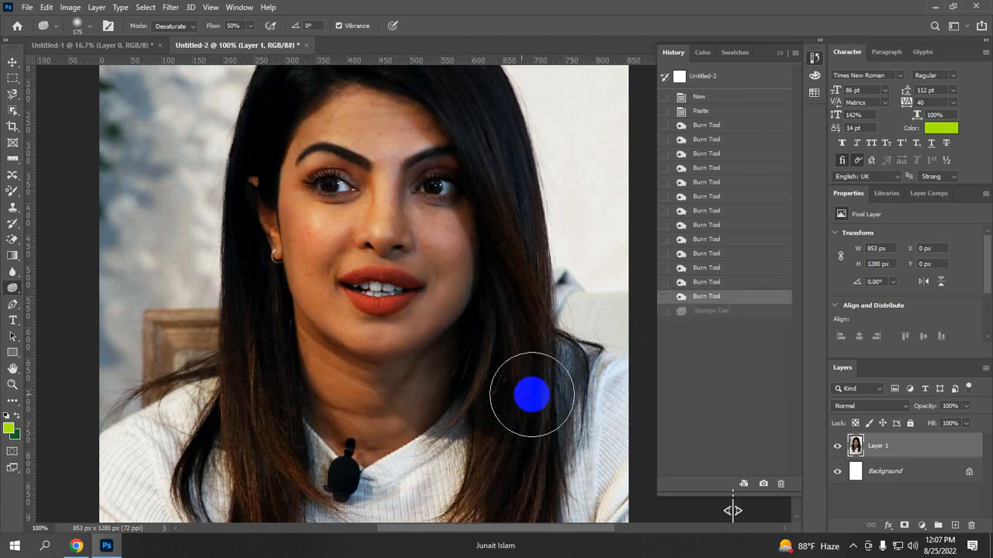
# Check the Layer and Pen tool entries in the class 07 lesson list in Chrome, return to Photoshop and collapse the History panel
pyautogui.click(76, 547)
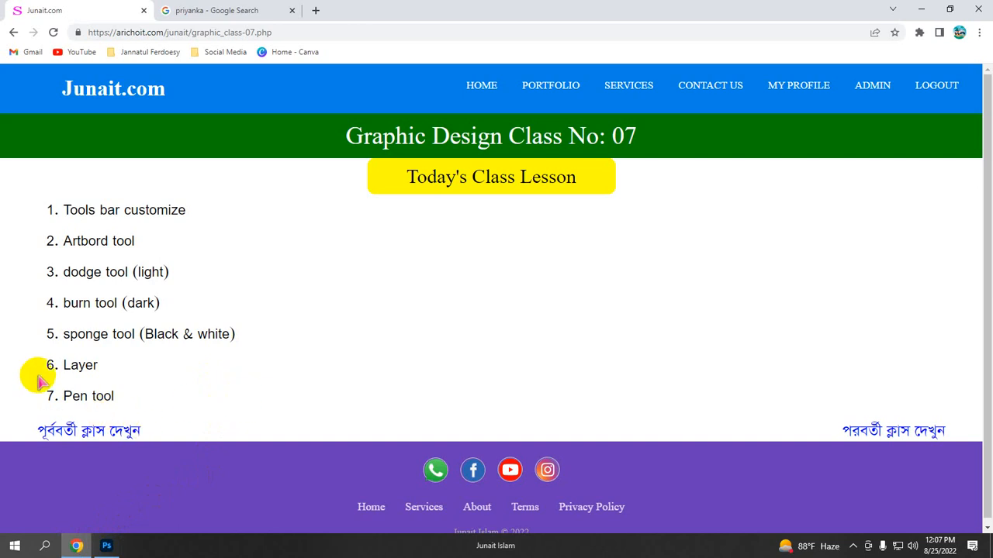
pyautogui.click(118, 546)
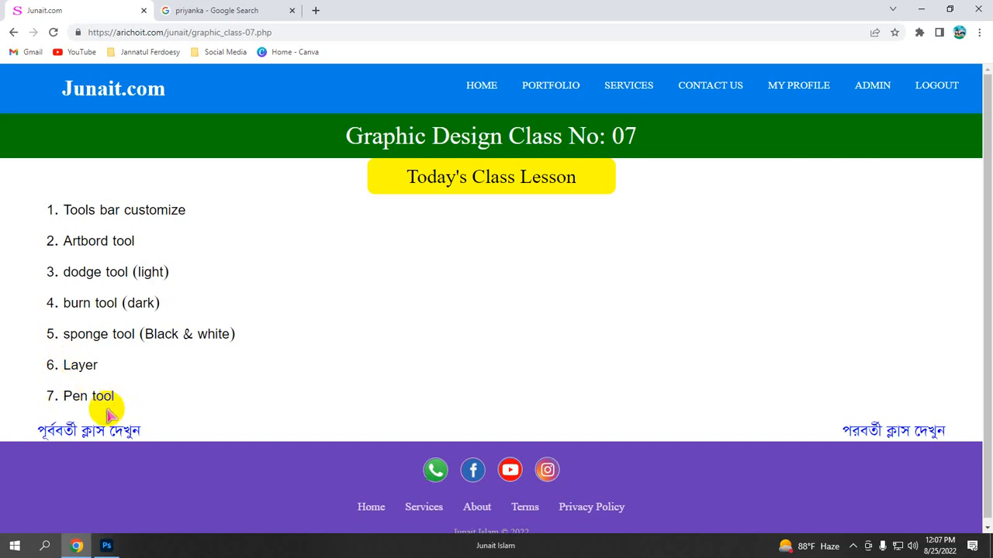
pyautogui.click(107, 546)
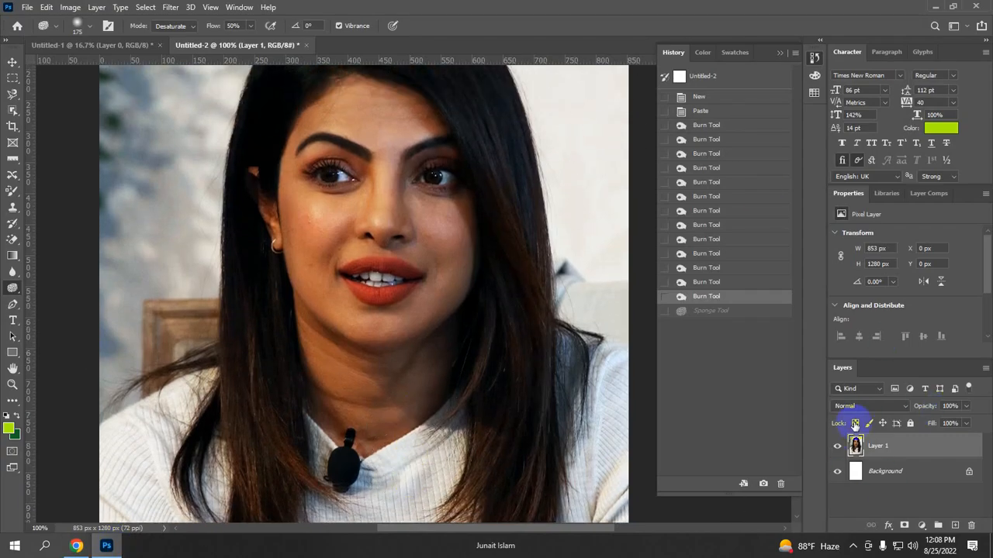
pyautogui.click(780, 52)
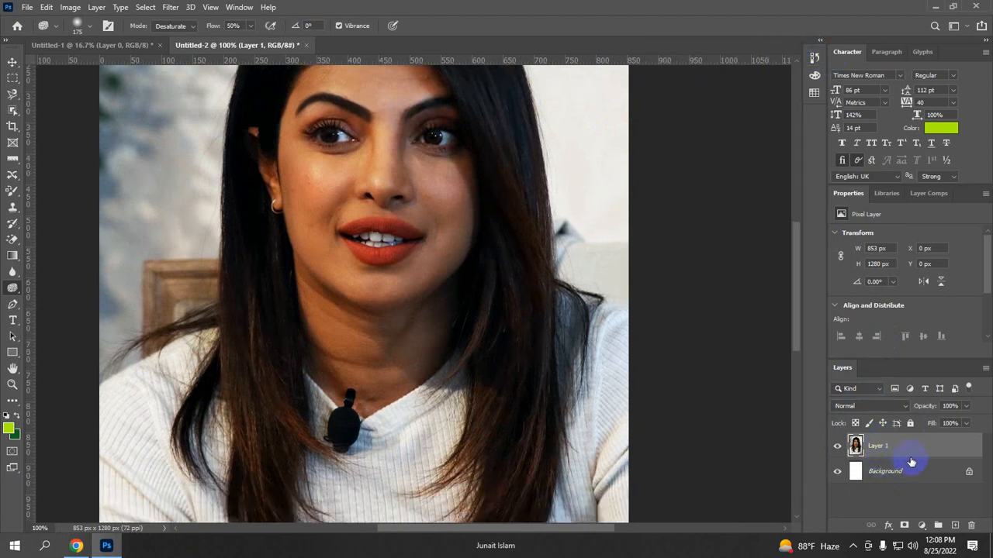
# Try the Vivid Light blend mode on Layer 1 and set it back to Normal
pyautogui.click(881, 407)
pyautogui.click(882, 399)
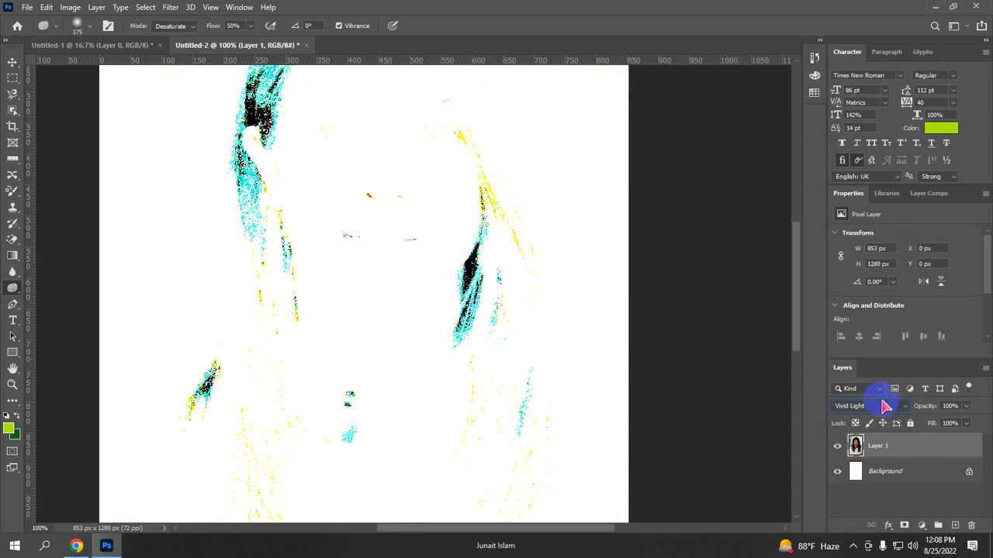
pyautogui.click(884, 406)
pyautogui.click(875, 235)
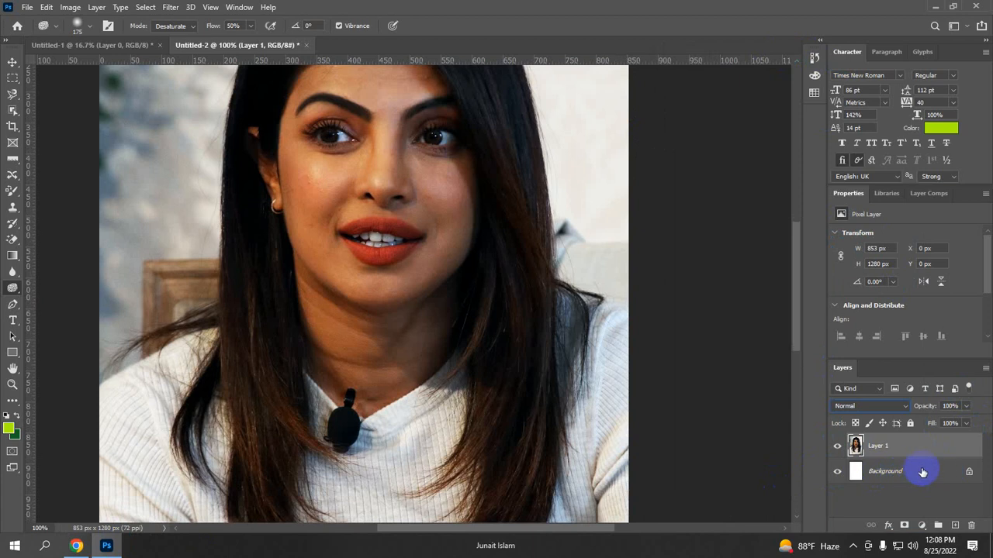
# Try out Layer 1's Fill control and lower its opacity to about 72%, returning both to 100%
pyautogui.click(964, 425)
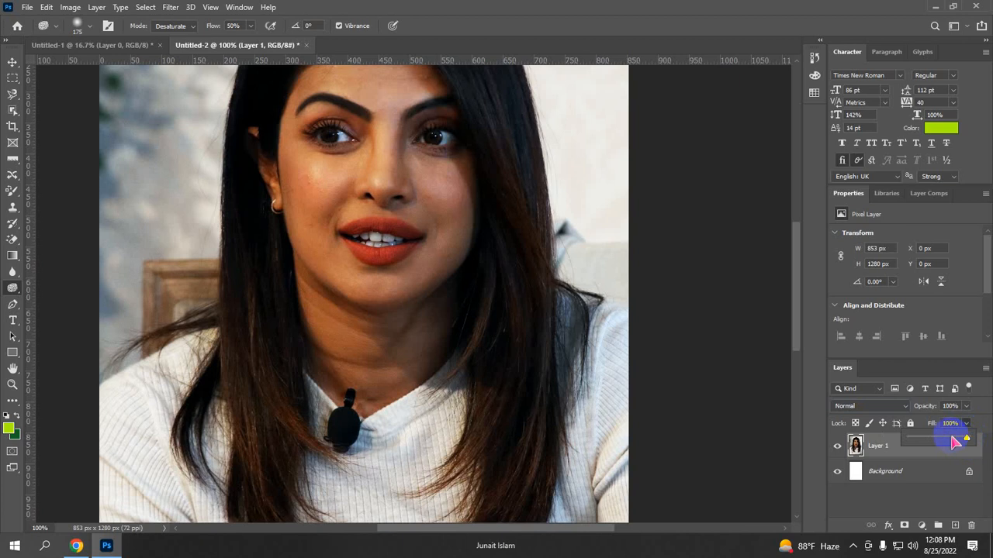
pyautogui.moveTo(955, 441)
pyautogui.mouseDown()
pyautogui.moveTo(922, 438)
pyautogui.moveTo(971, 442)
pyautogui.mouseUp()
pyautogui.click(951, 405)
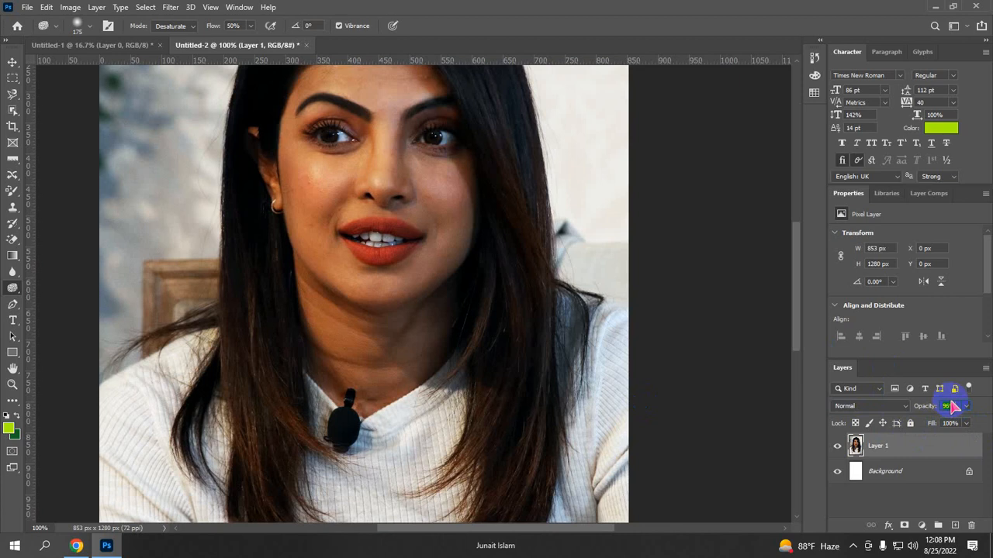
pyautogui.scroll(-19, 953, 405)
pyautogui.scroll(-6, 952, 404)
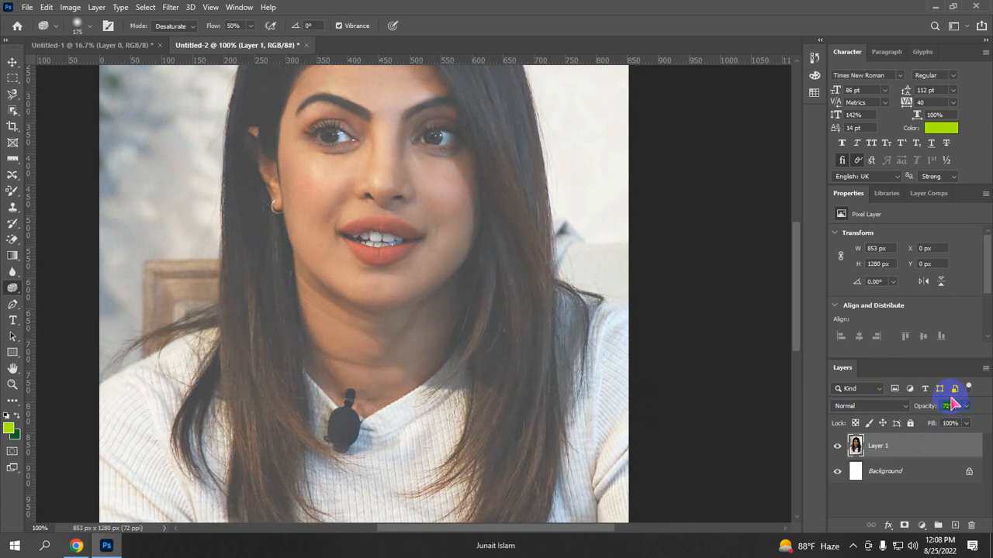
pyautogui.scroll(20, 950, 399)
pyautogui.click(783, 391)
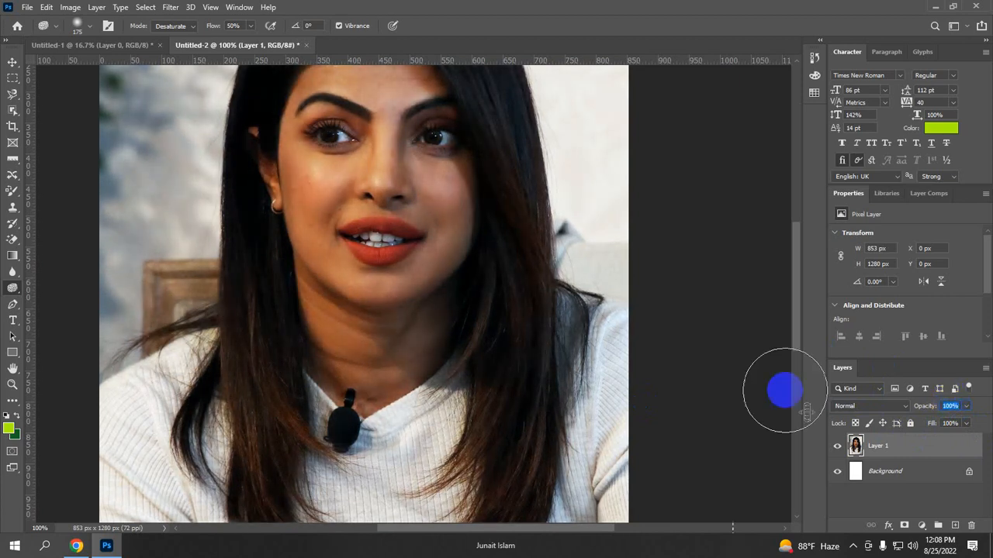
# With the Move tool active, look over the whole portrait and preview blend modes down to Hue on Layer 1, keeping Normal
pyautogui.click(12, 62)
pyautogui.scroll(-3, 266, 425)
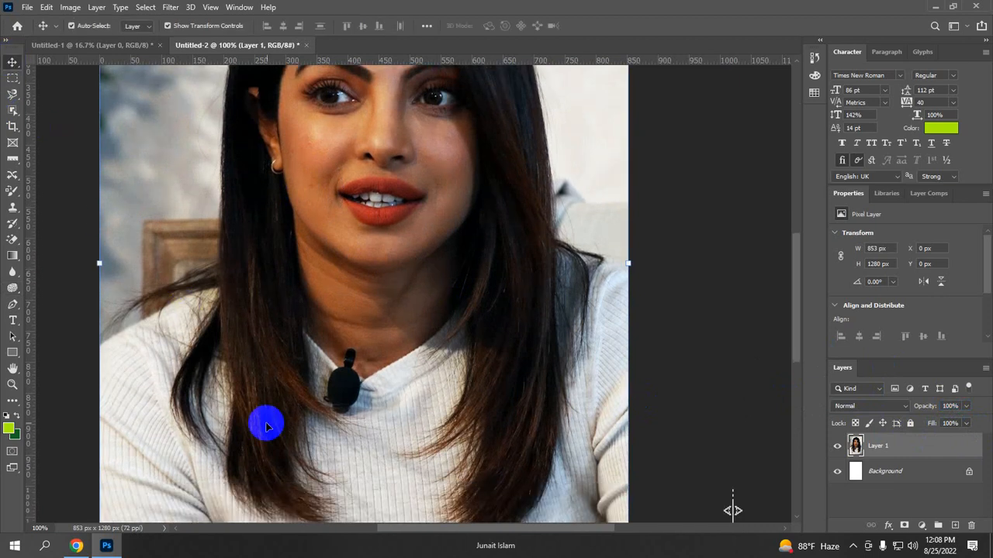
pyautogui.scroll(-5, 255, 423)
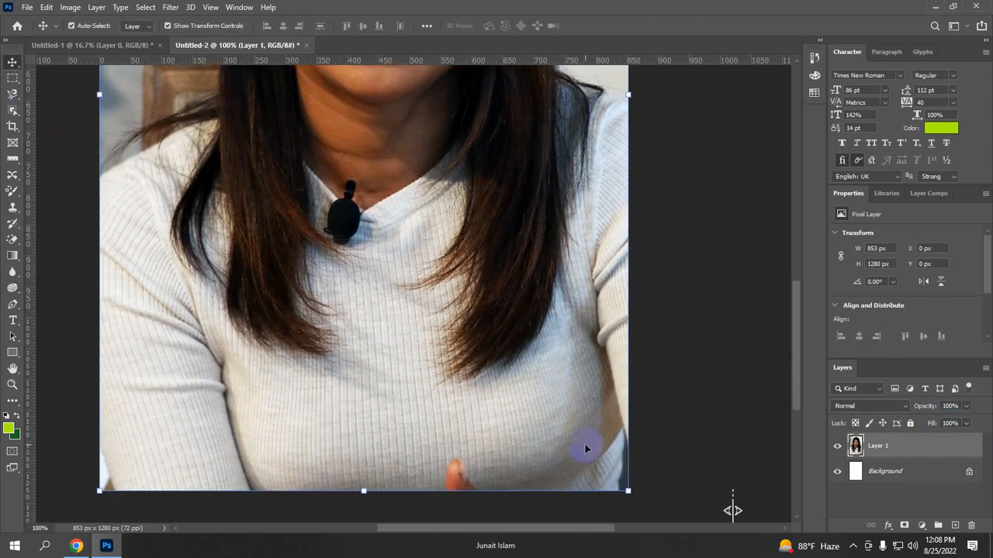
pyautogui.scroll(6, 586, 446)
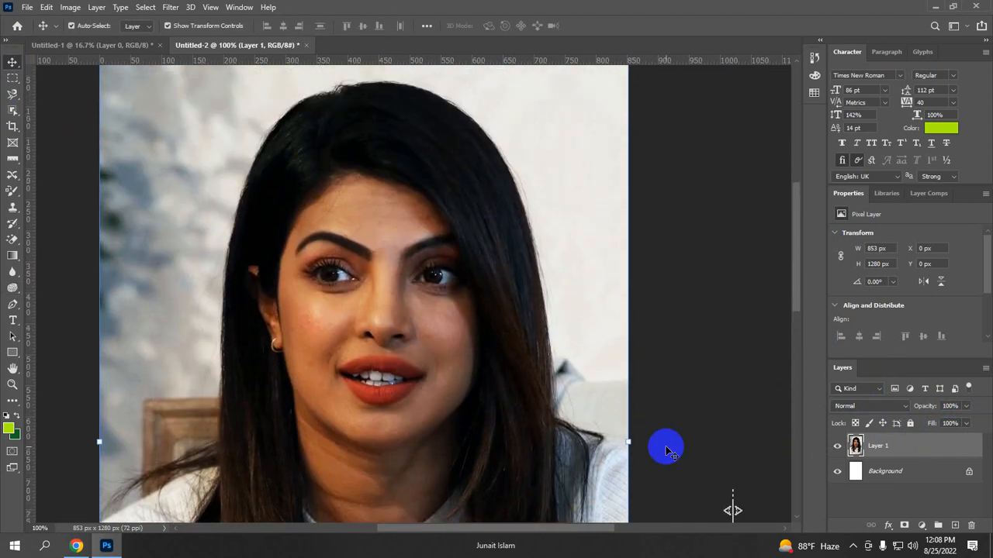
pyautogui.scroll(1, 665, 452)
pyautogui.scroll(-1, 666, 451)
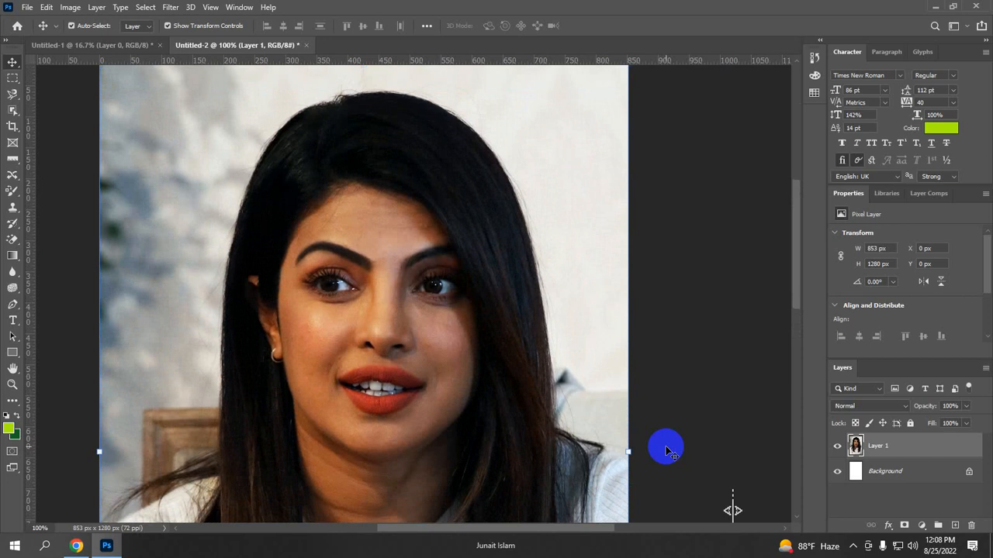
pyautogui.scroll(-1, 666, 451)
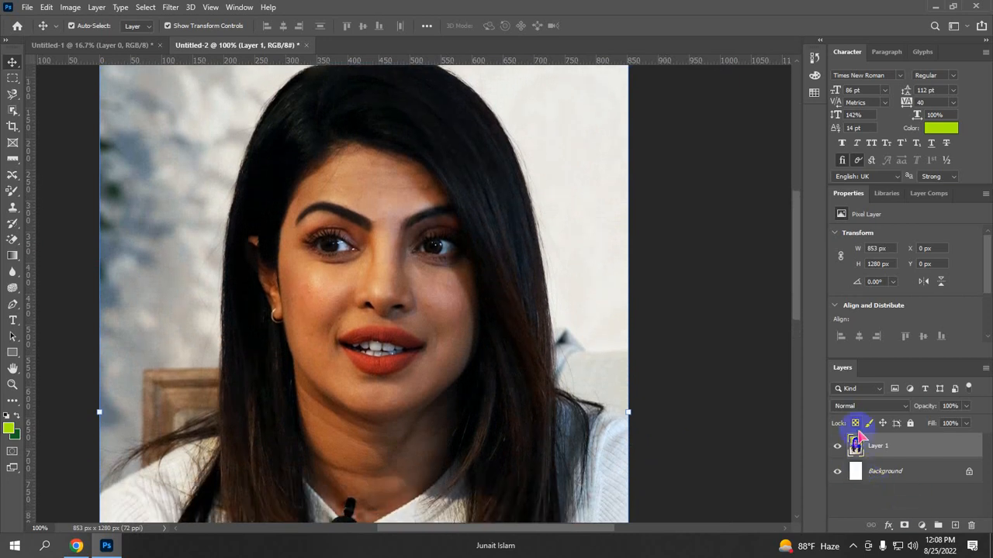
pyautogui.click(850, 405)
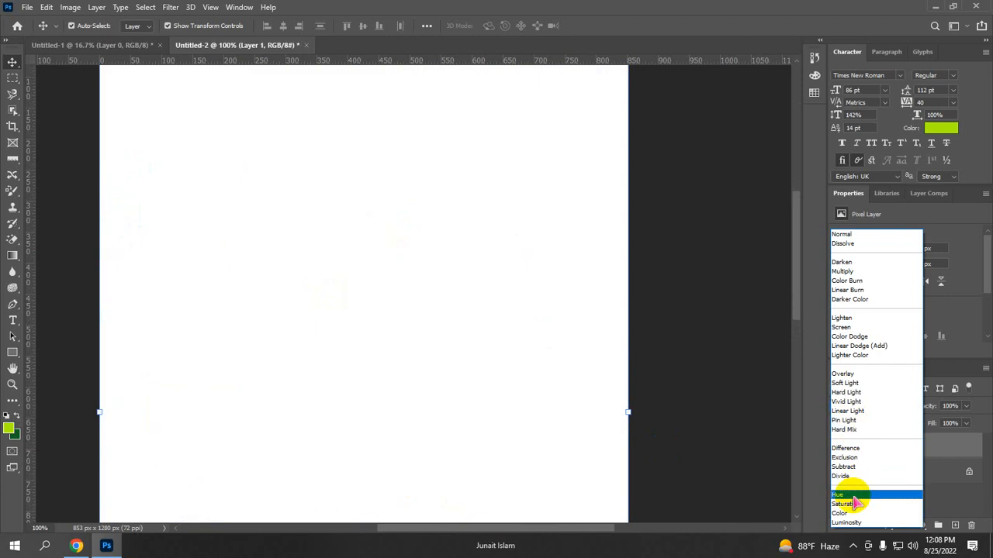
pyautogui.click(550, 450)
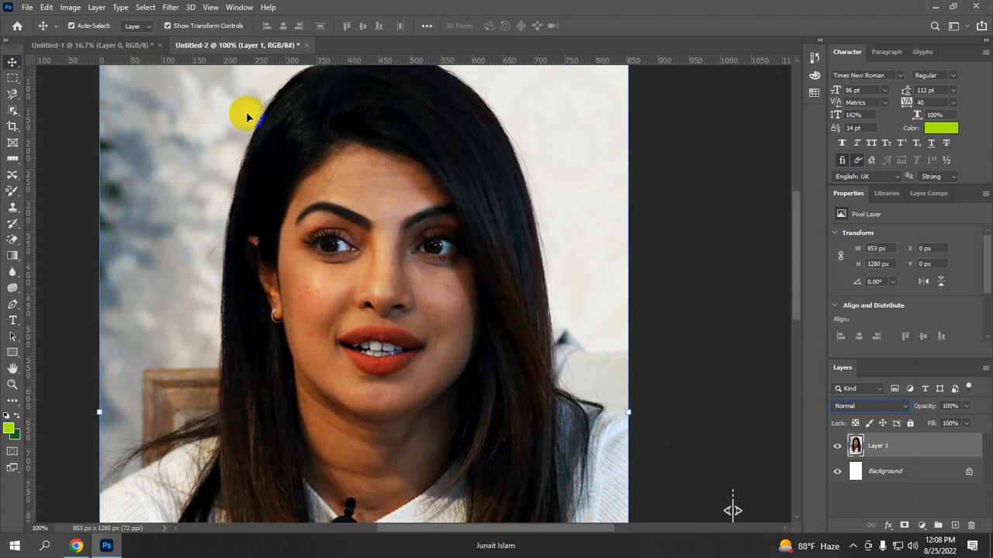
# Select a rectangle about 137 by 98 px over the hair and forehead, copy it to a new layer and move the copy onto the neck
pyautogui.click(12, 78)
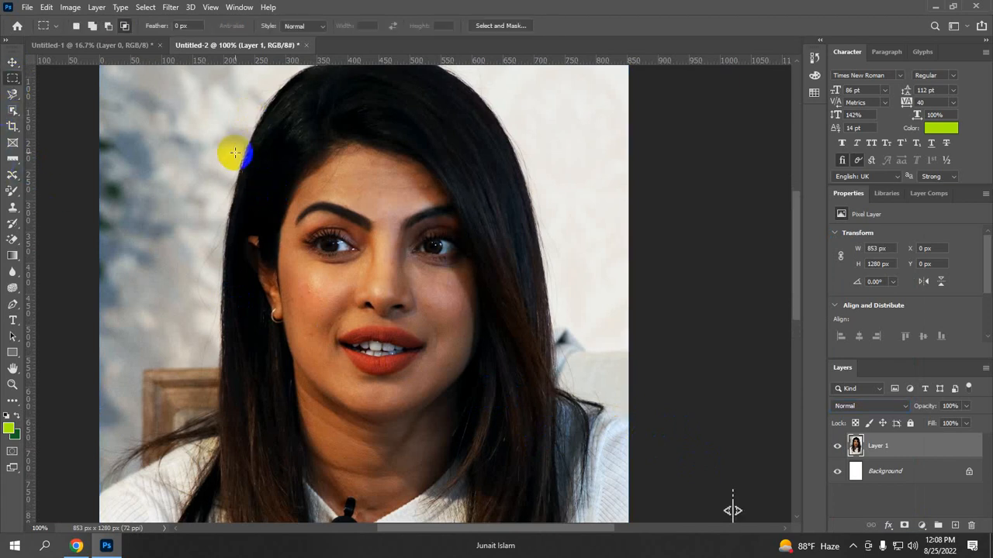
pyautogui.moveTo(235, 152); pyautogui.dragTo(320, 213)
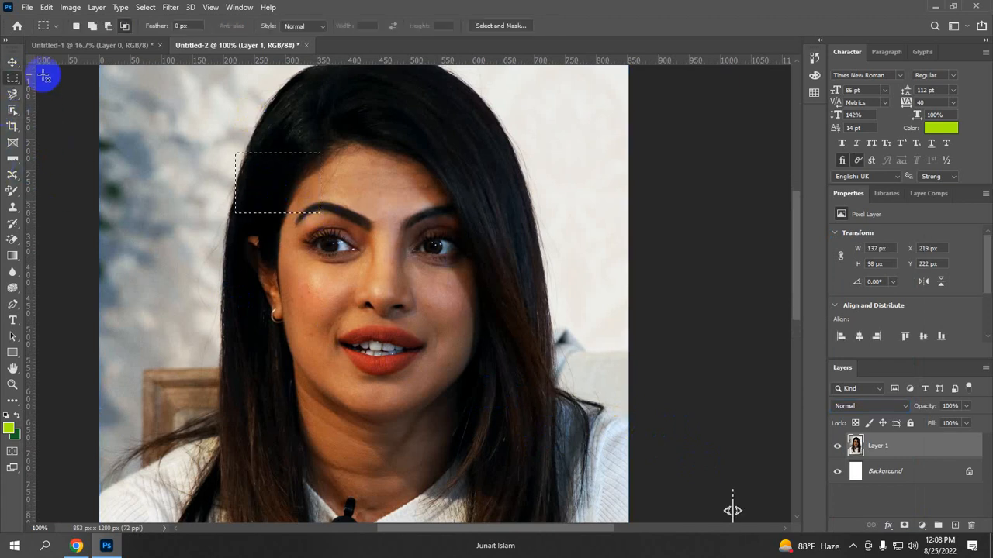
pyautogui.press('v')
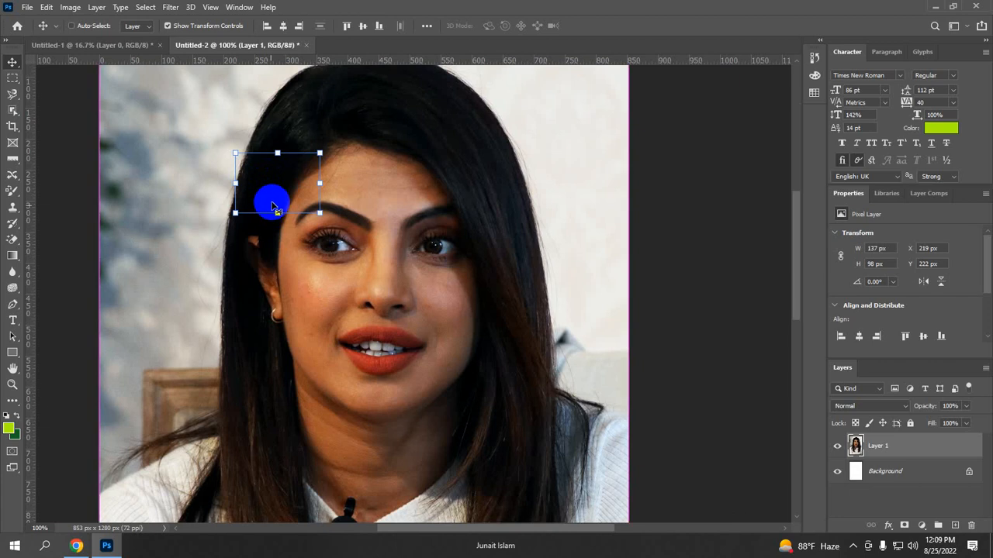
pyautogui.hotkey('ctrl', 'j')
pyautogui.moveTo(314, 204); pyautogui.dragTo(404, 443)
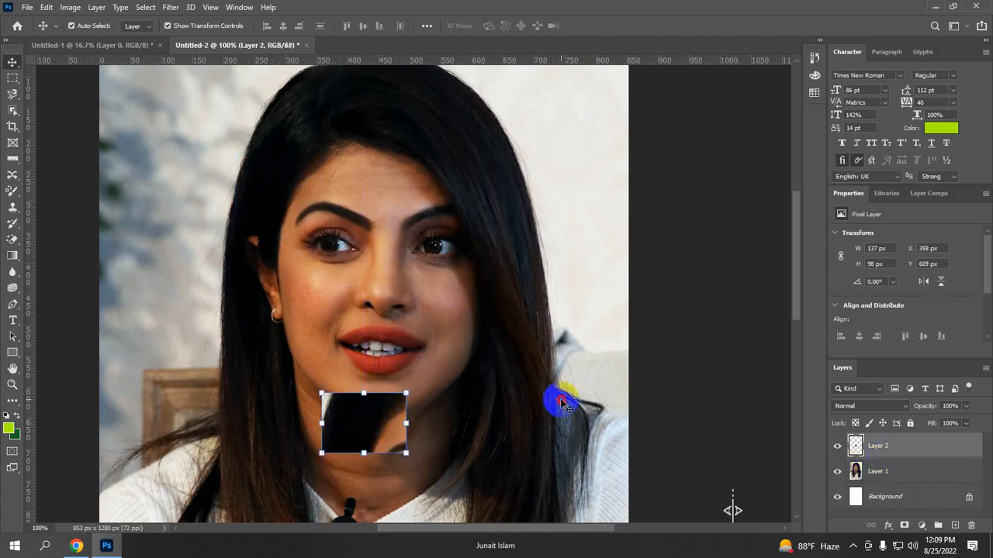
# Select the portrait and the copied patch in turn on the canvas, and rename the portrait layer Prinka
pyautogui.click(560, 399)
pyautogui.click(382, 414)
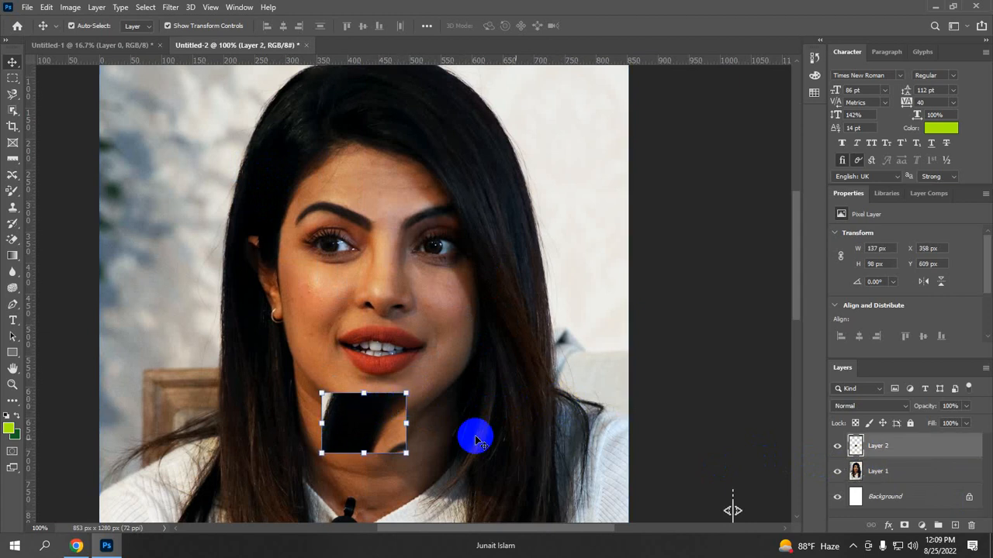
pyautogui.click(884, 479)
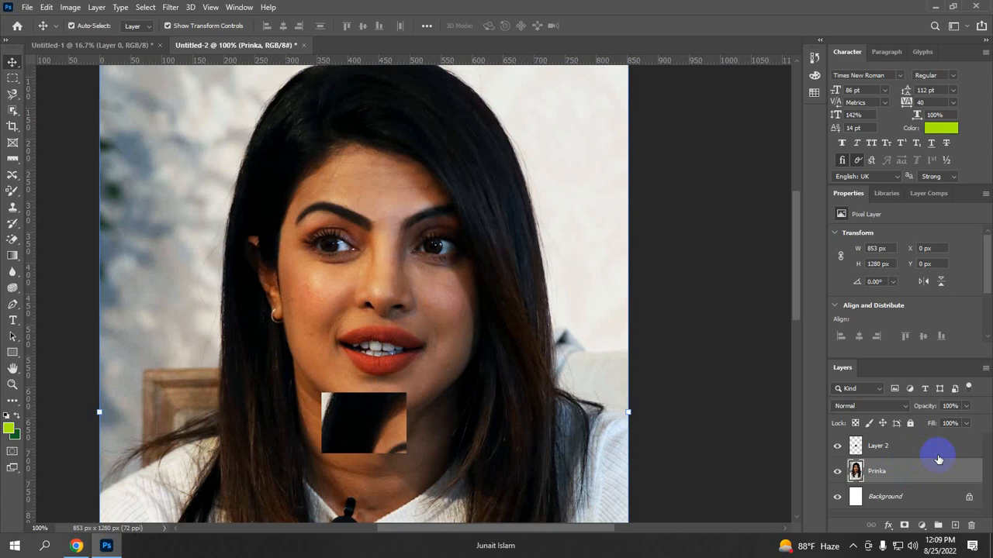
# Alternate between selecting the portrait and the patch on the canvas, and move the patch to about X 373 px, Y 568 px over the chin
pyautogui.scroll(-1, 396, 438)
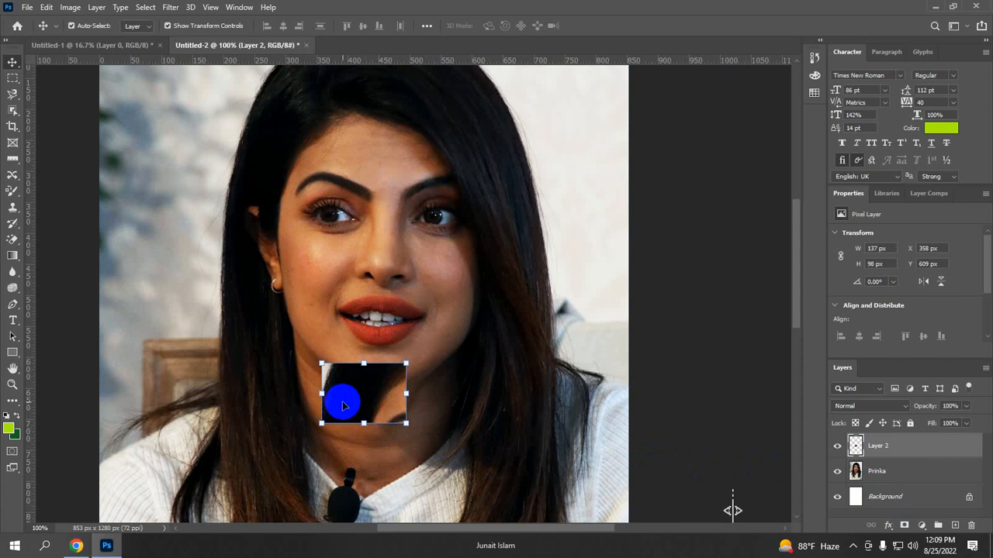
pyautogui.click(411, 454)
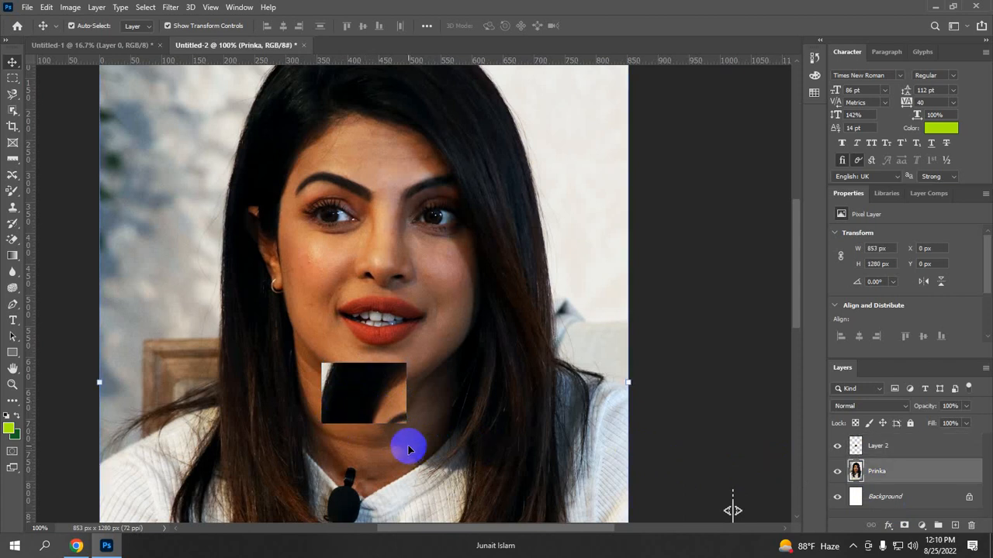
pyautogui.click(348, 383)
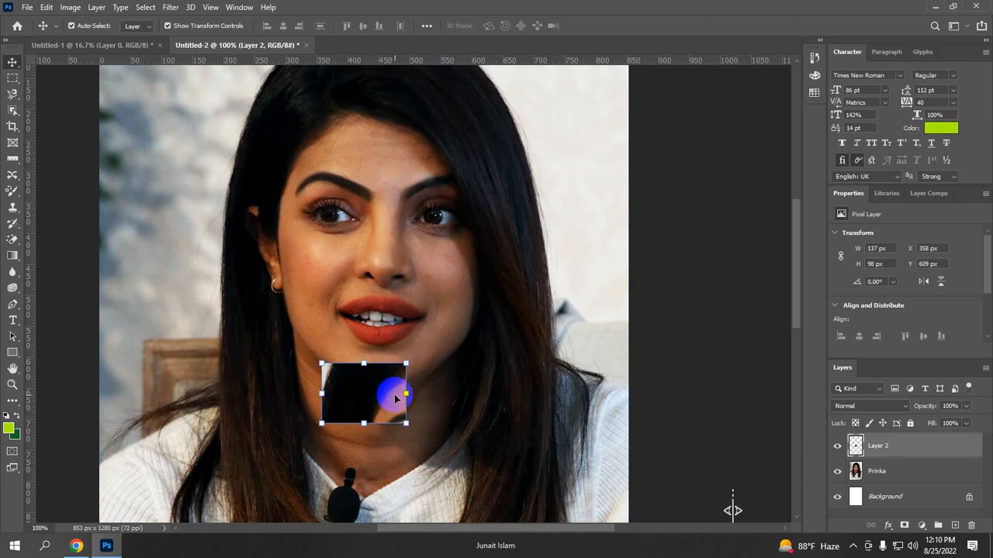
pyautogui.moveTo(395, 398); pyautogui.dragTo(384, 448)
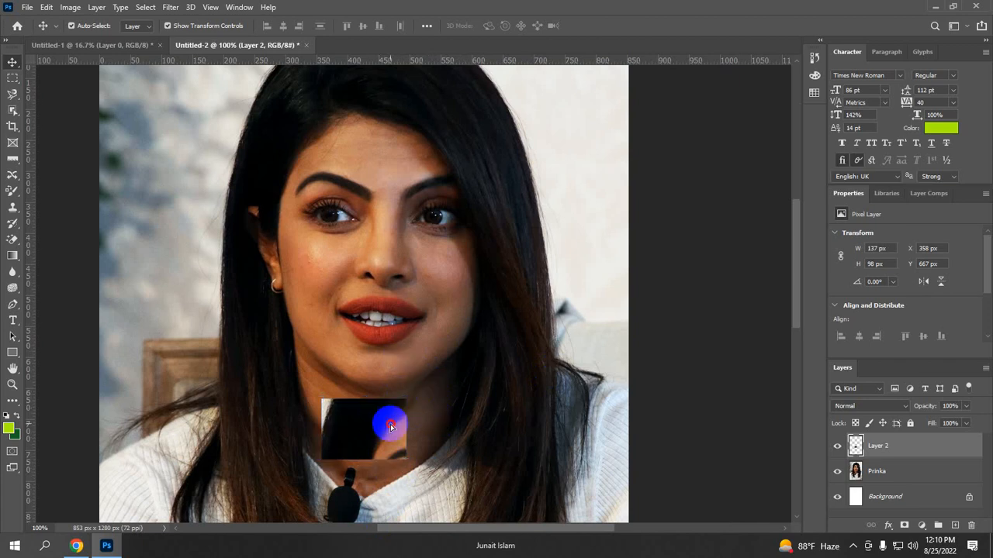
pyautogui.moveTo(388, 416); pyautogui.dragTo(383, 359)
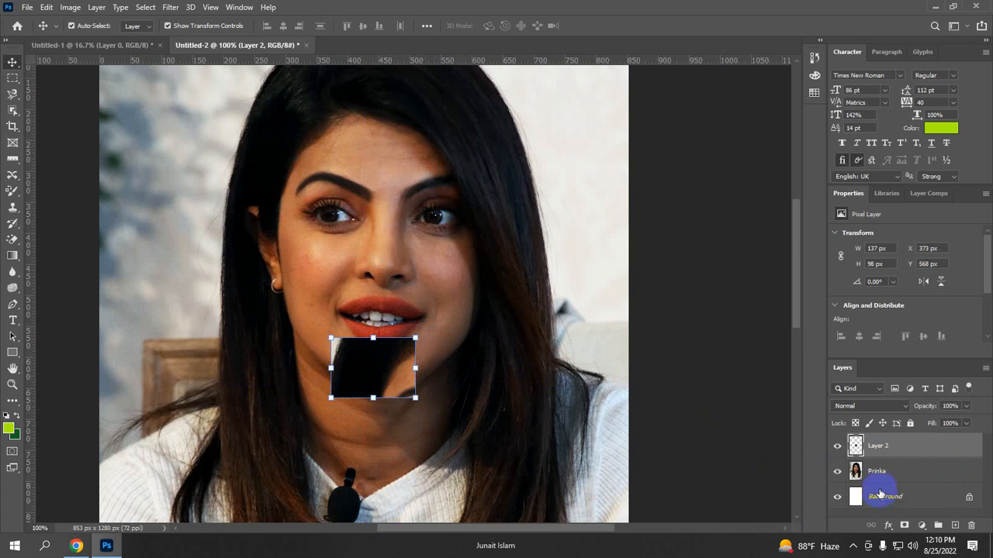
# Select the portrait and the patch in turn on the canvas and hide Layer 2
pyautogui.click(497, 362)
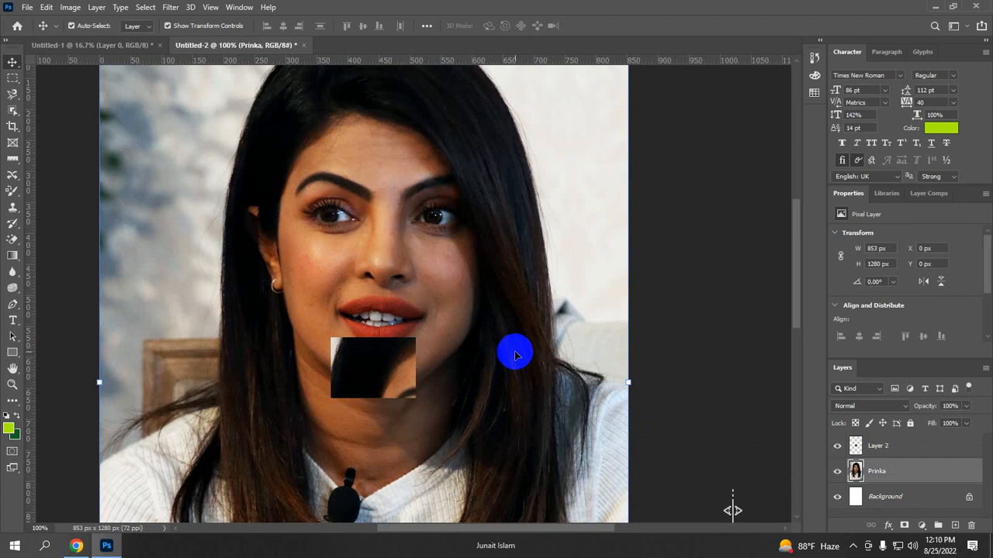
pyautogui.click(349, 384)
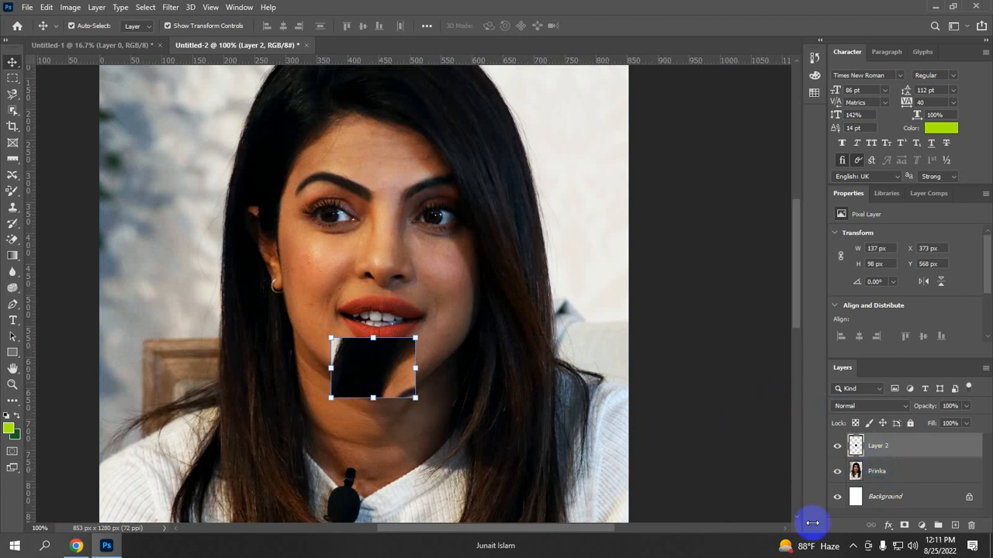
pyautogui.click(837, 446)
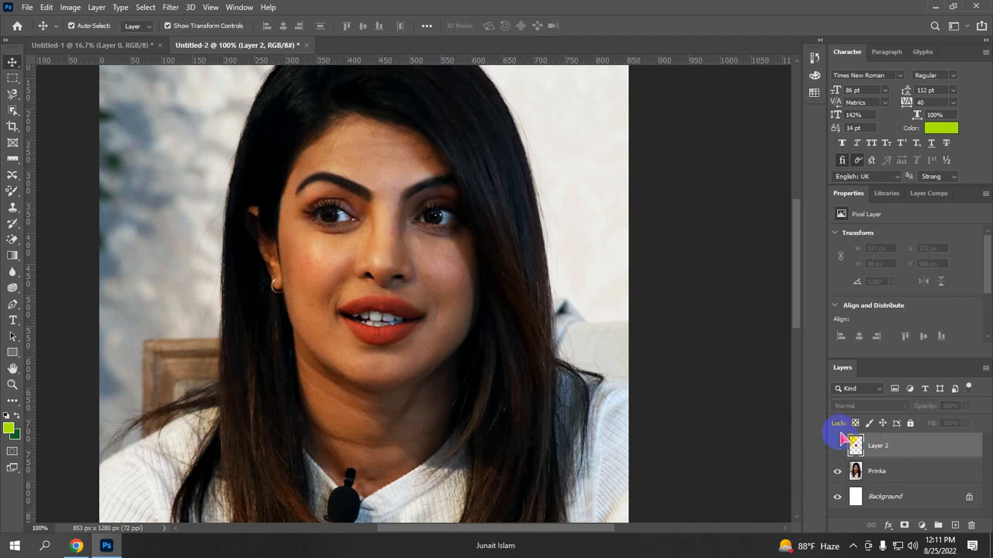
# Show and hide Layer 2, and switch the Prinka layer off and on twice, leaving only Layer 2 hidden
pyautogui.click(837, 454)
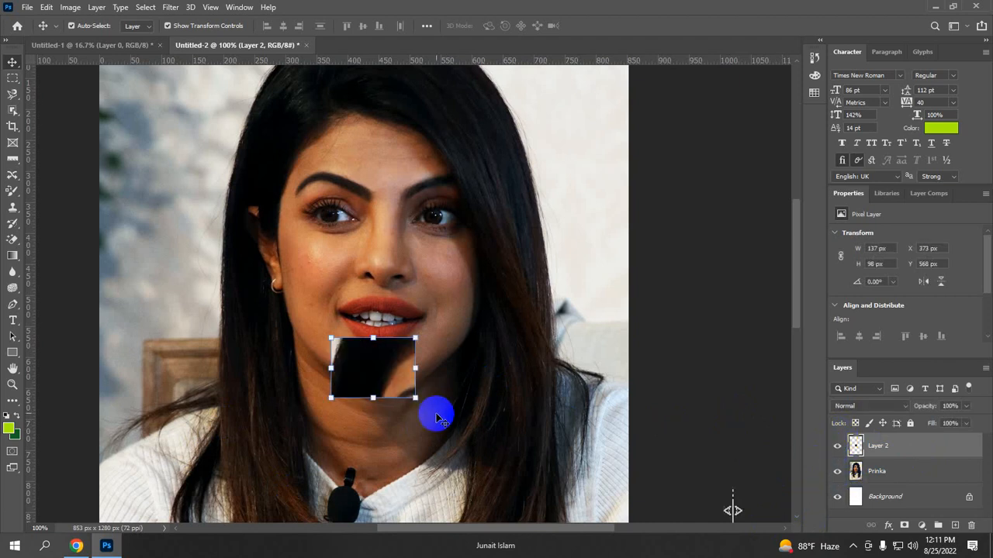
pyautogui.click(837, 447)
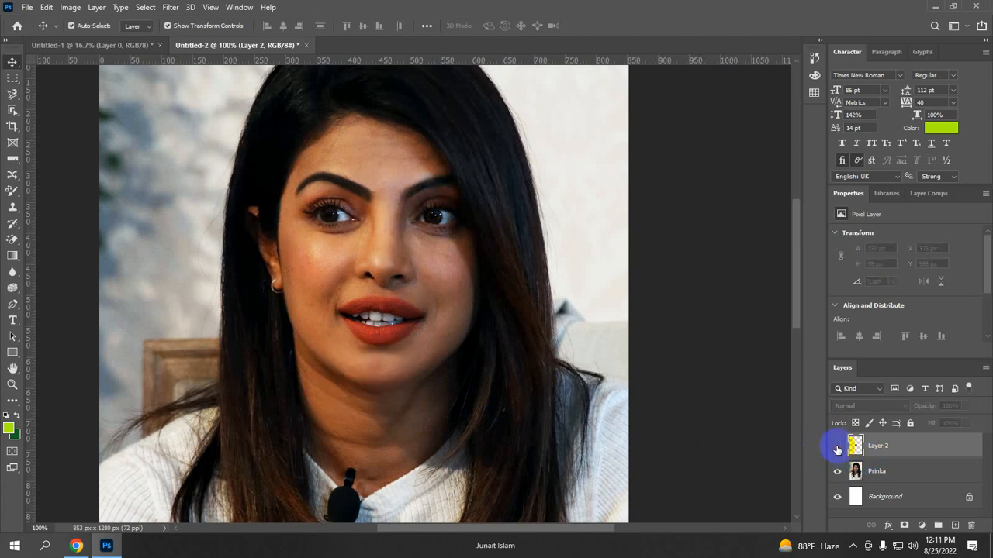
pyautogui.click(838, 471)
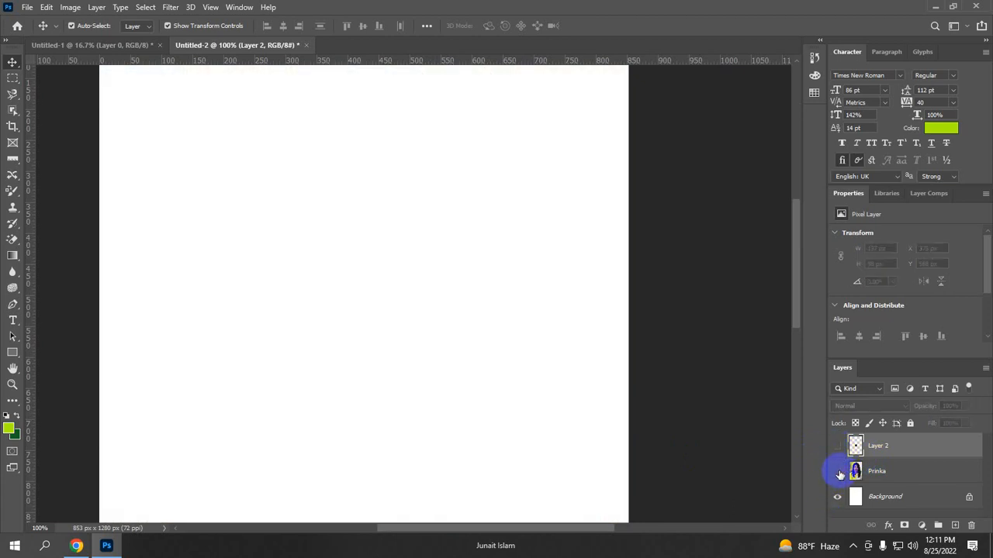
pyautogui.click(838, 473)
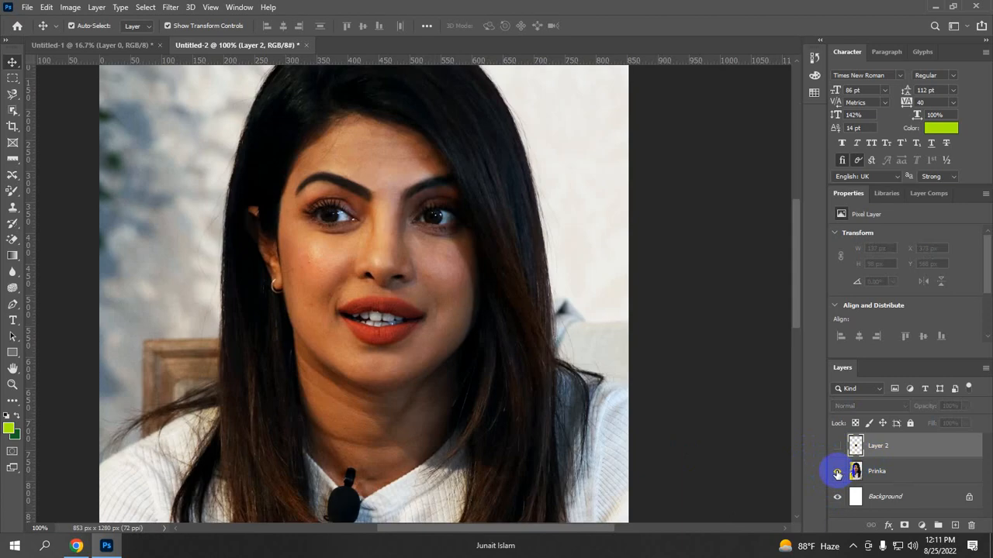
pyautogui.click(837, 474)
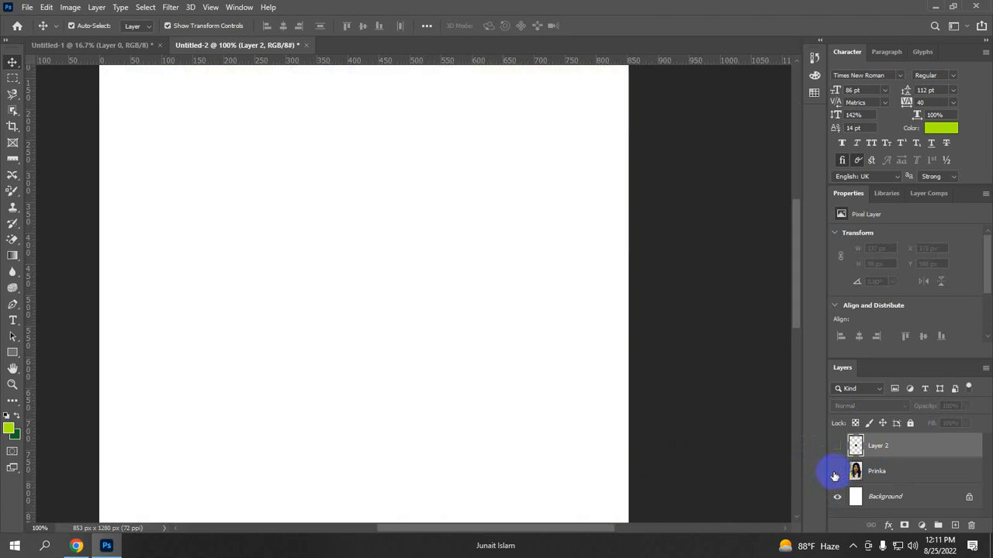
pyautogui.click(837, 474)
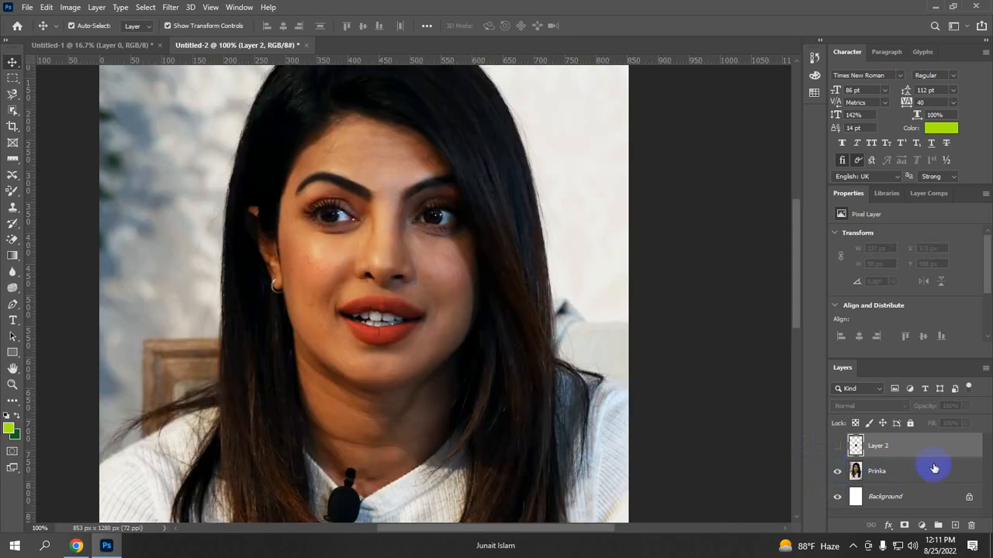
# Unlock the Background layer, hide every layer, and make all three layers visible again
pyautogui.click(967, 498)
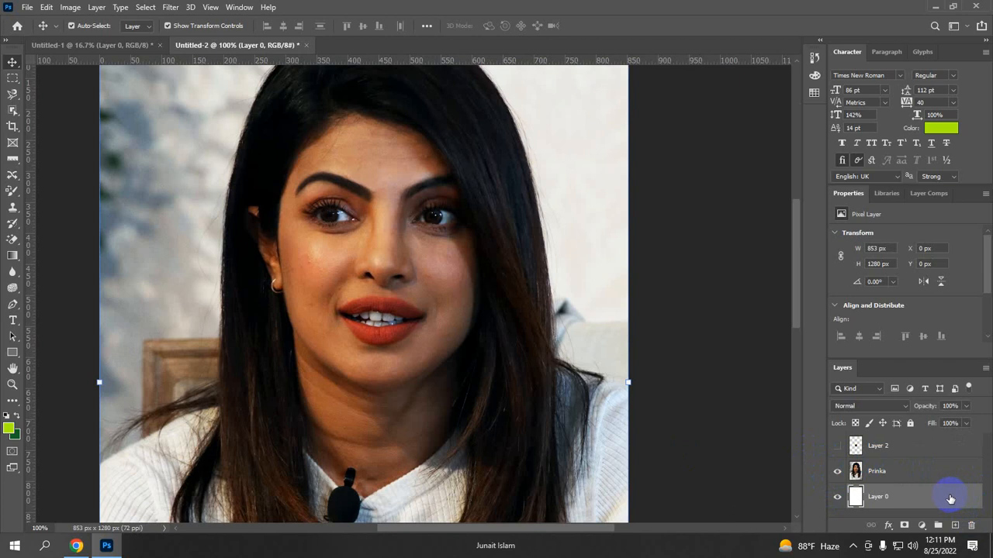
pyautogui.click(837, 497)
pyautogui.click(838, 472)
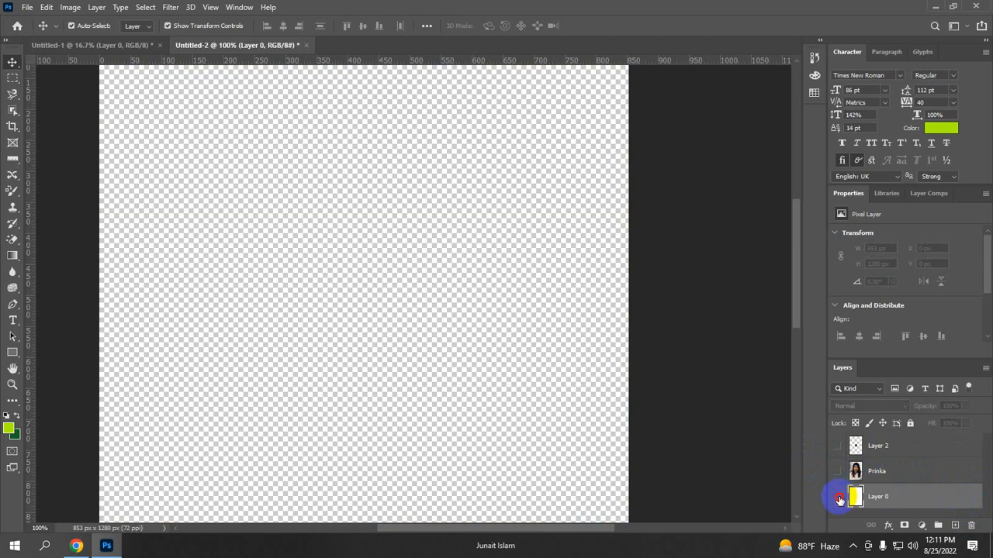
pyautogui.click(837, 497)
pyautogui.click(837, 472)
pyautogui.click(837, 446)
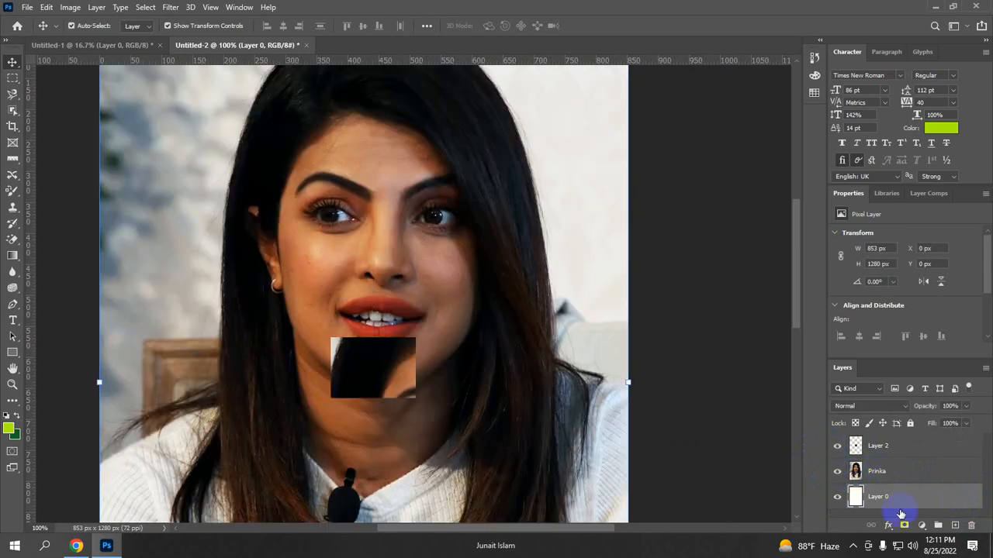
# Move the portrait down and place a copy of the Layer 2 patch beside it at about X 567 px, Y 557 px
pyautogui.click(547, 418)
pyautogui.moveTo(591, 360); pyautogui.dragTo(517, 165)
pyautogui.click(380, 340)
pyautogui.moveTo(486, 298); pyautogui.dragTo(424, 274)
pyautogui.click(402, 380)
pyautogui.moveTo(402, 380); pyautogui.dragTo(520, 370)
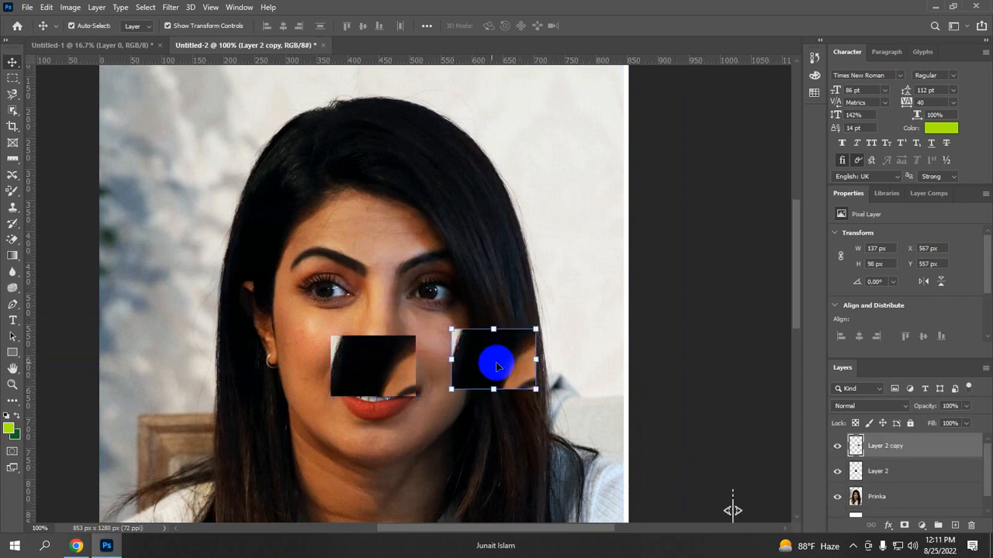
# Move the portrait far across the canvas and back to about X 15 px, Y 124 px
pyautogui.click(344, 351)
pyautogui.moveTo(260, 256)
pyautogui.mouseDown()
pyautogui.moveTo(453, 324)
pyautogui.moveTo(586, 324)
pyautogui.moveTo(294, 270)
pyautogui.moveTo(263, 255)
pyautogui.mouseUp()
pyautogui.moveTo(194, 263); pyautogui.dragTo(548, 361)
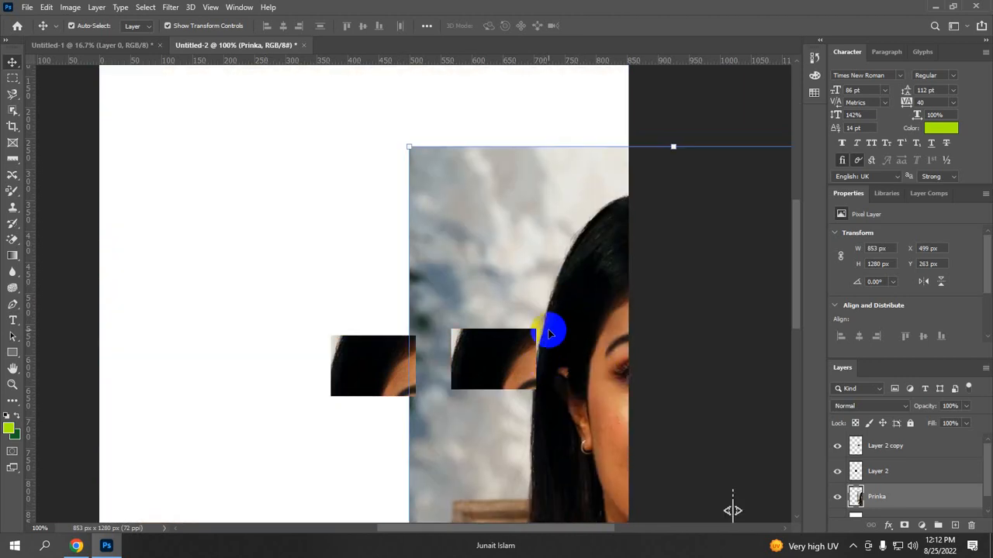
pyautogui.moveTo(543, 282); pyautogui.dragTo(223, 203)
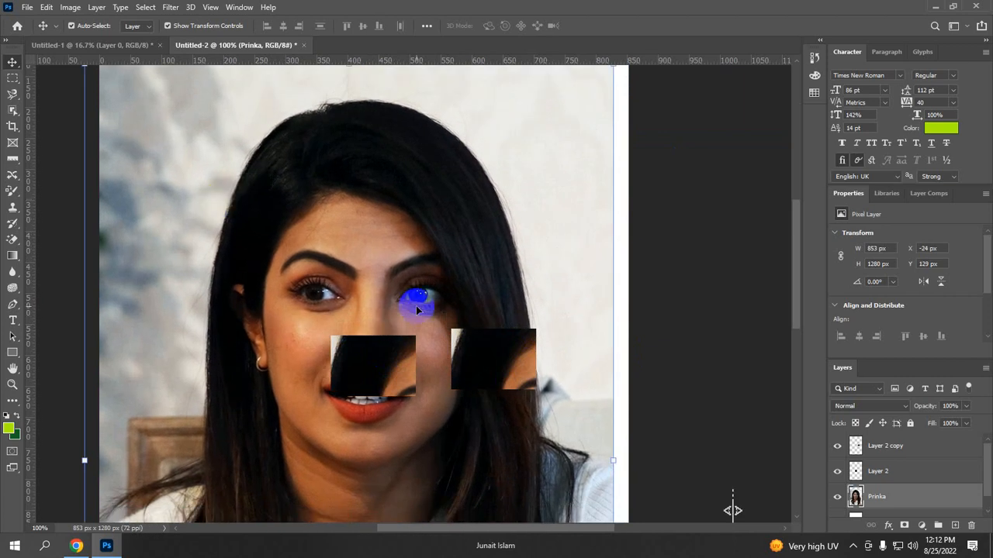
pyautogui.moveTo(442, 250); pyautogui.dragTo(466, 246)
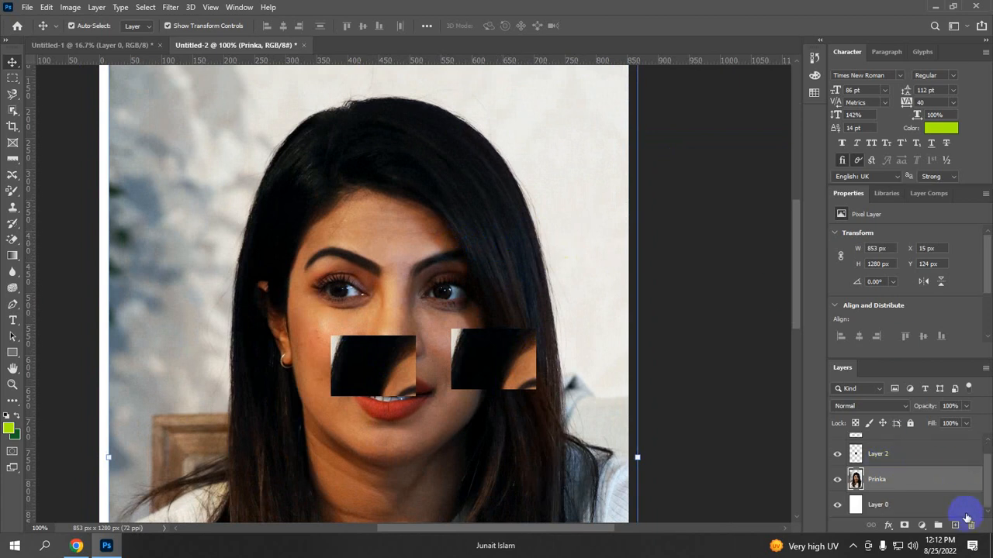
# Lock the Prinka layer completely and move both patches together with Layer 0 to about X 332 px, Y 154 px
pyautogui.click(911, 423)
pyautogui.moveTo(454, 300); pyautogui.dragTo(469, 326)
pyautogui.moveTo(236, 215); pyautogui.dragTo(349, 326)
pyautogui.moveTo(430, 329); pyautogui.dragTo(542, 338)
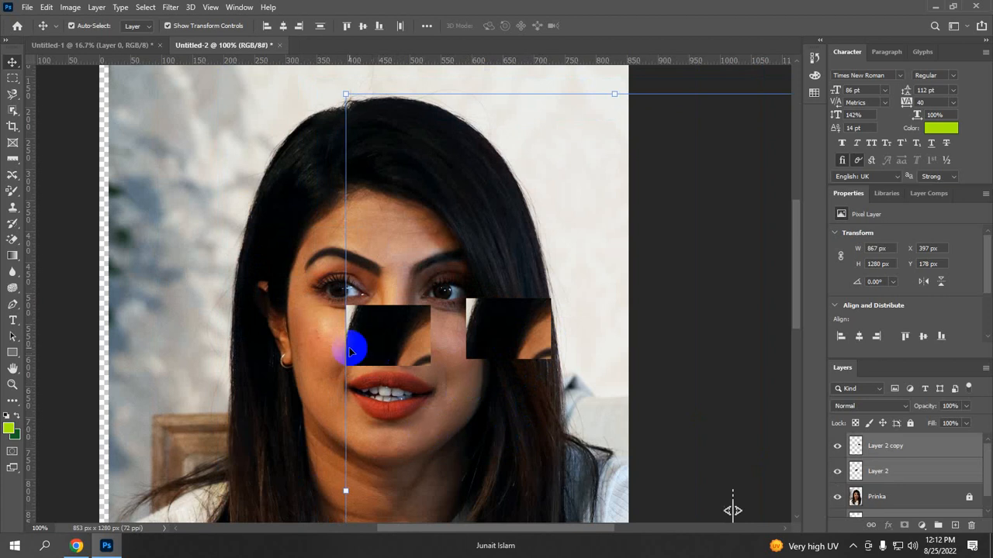
pyautogui.moveTo(385, 343); pyautogui.dragTo(344, 328)
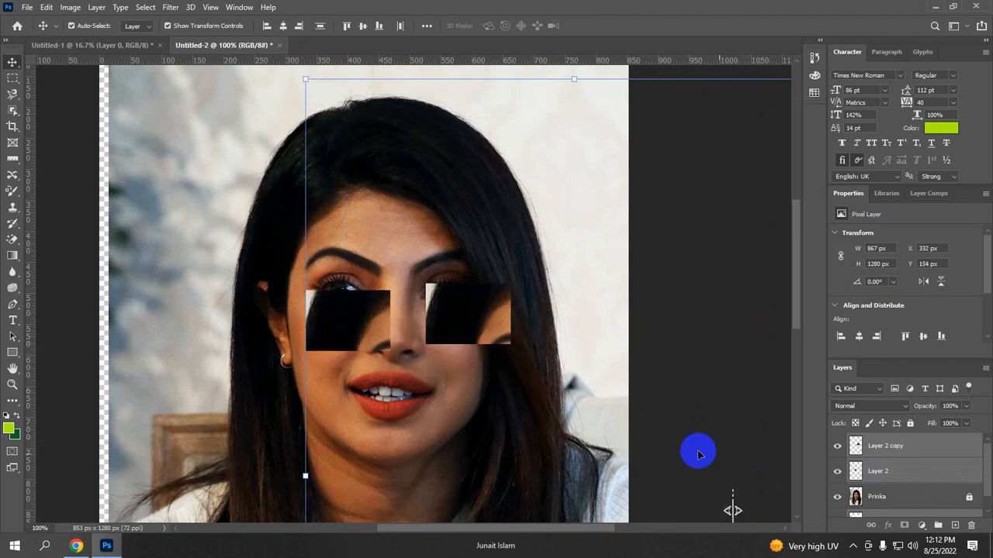
# Lock the two patch layers and Layer 0 against artboard auto-nesting, and unlock the Prinka layer
pyautogui.click(897, 422)
pyautogui.click(892, 468)
pyautogui.click(970, 497)
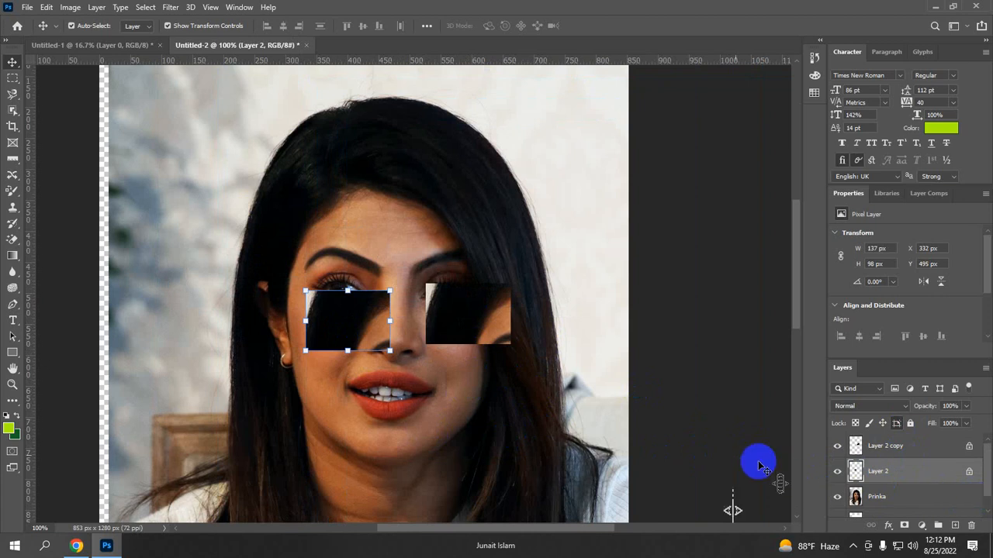
# Move the Layer 2 patch over the hair beside the eye and Layer 2 copy to about X 427 px, Y 450 px
pyautogui.click(482, 326)
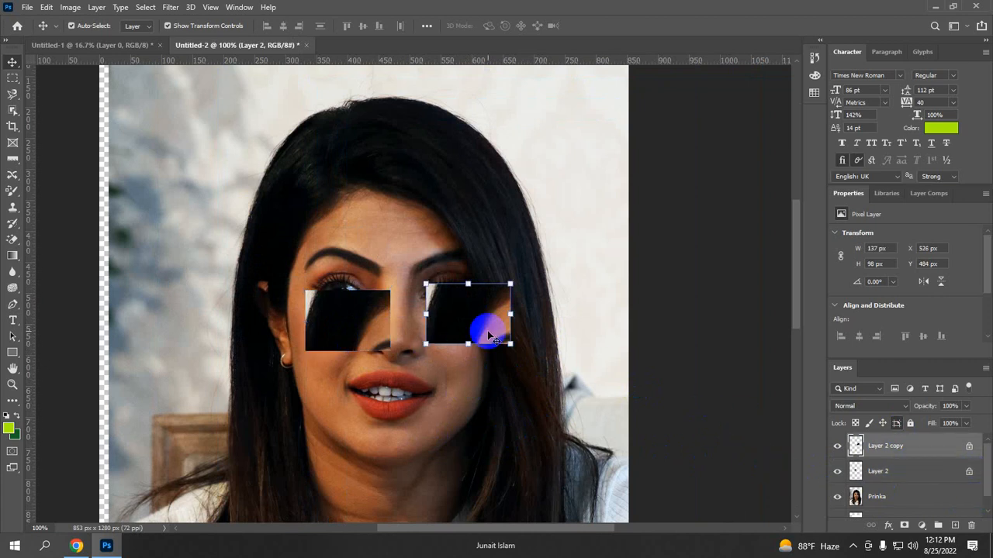
pyautogui.moveTo(328, 321); pyautogui.dragTo(284, 317)
pyautogui.click(459, 320)
pyautogui.moveTo(458, 321); pyautogui.dragTo(397, 300)
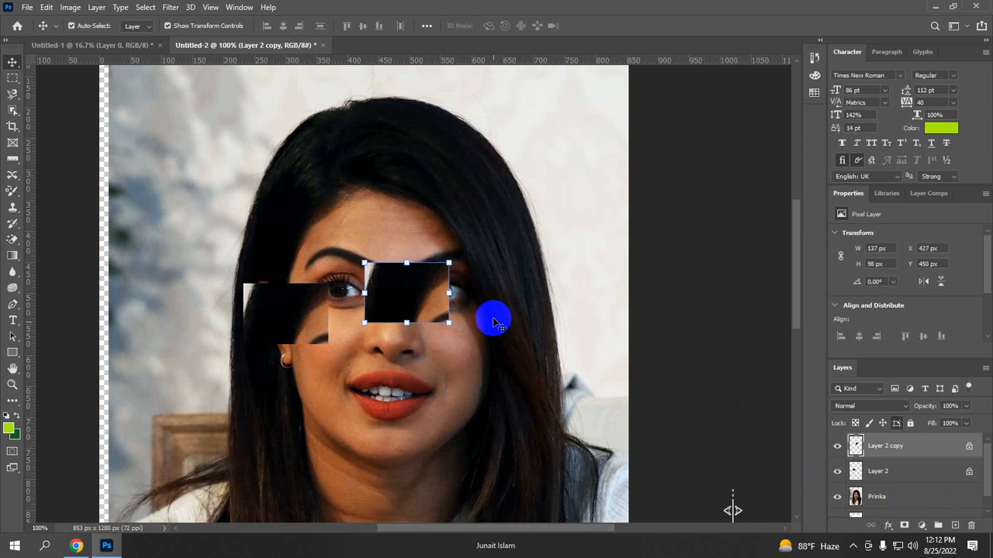
# Remove the auto-nesting locks from both patch layers and lock Layer 2 copy completely
pyautogui.click(948, 504)
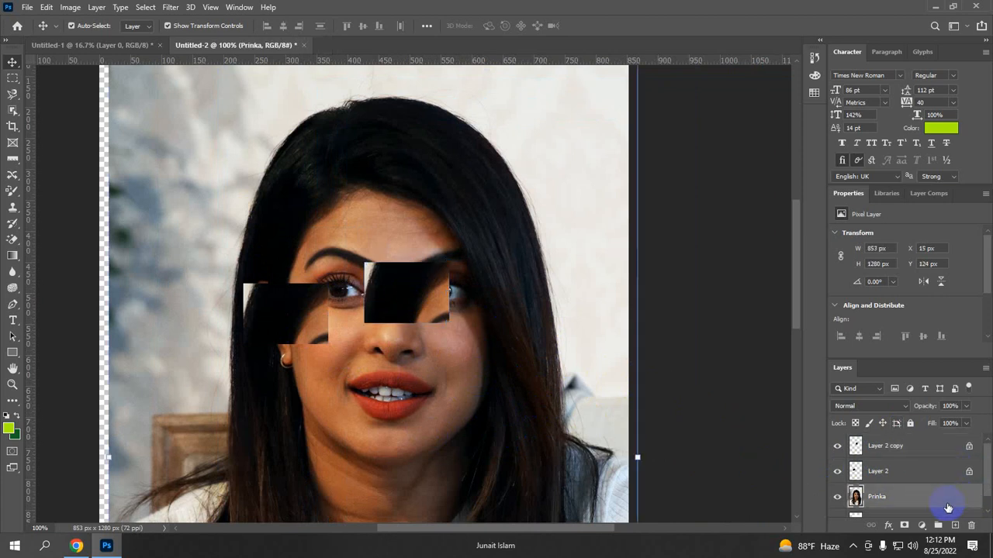
pyautogui.click(971, 449)
pyautogui.click(912, 423)
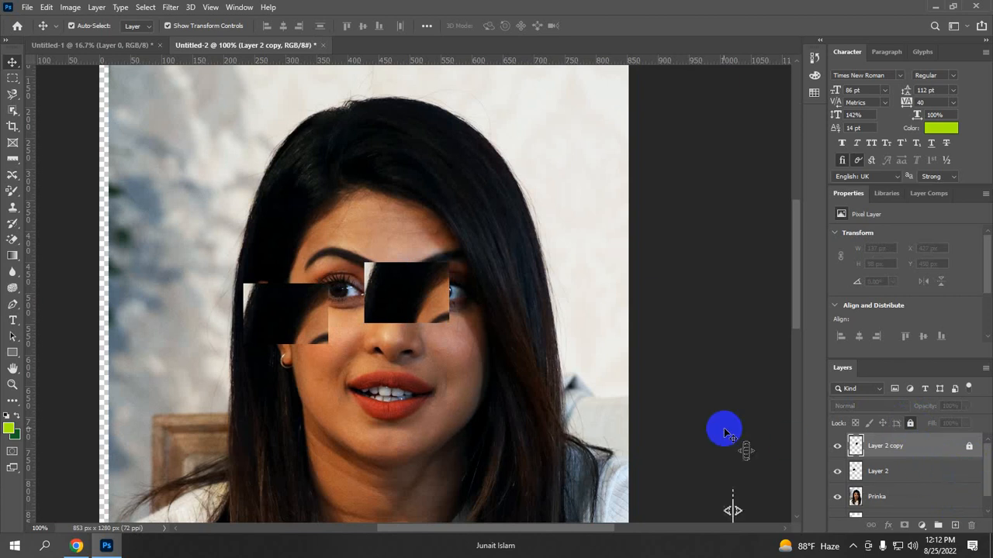
# Unlock Layer 2 copy, move it to about X 626 px, Y 458 px, and move the portrait to about X 0 px, Y 106 px
pyautogui.click(397, 314)
pyautogui.moveTo(401, 313); pyautogui.dragTo(571, 308)
pyautogui.click(418, 307)
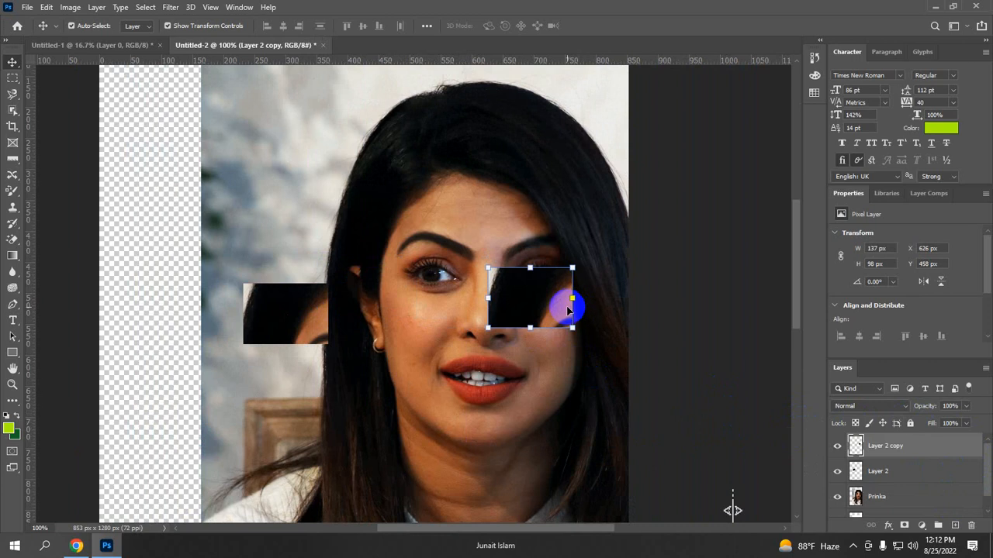
pyautogui.moveTo(499, 410); pyautogui.dragTo(384, 412)
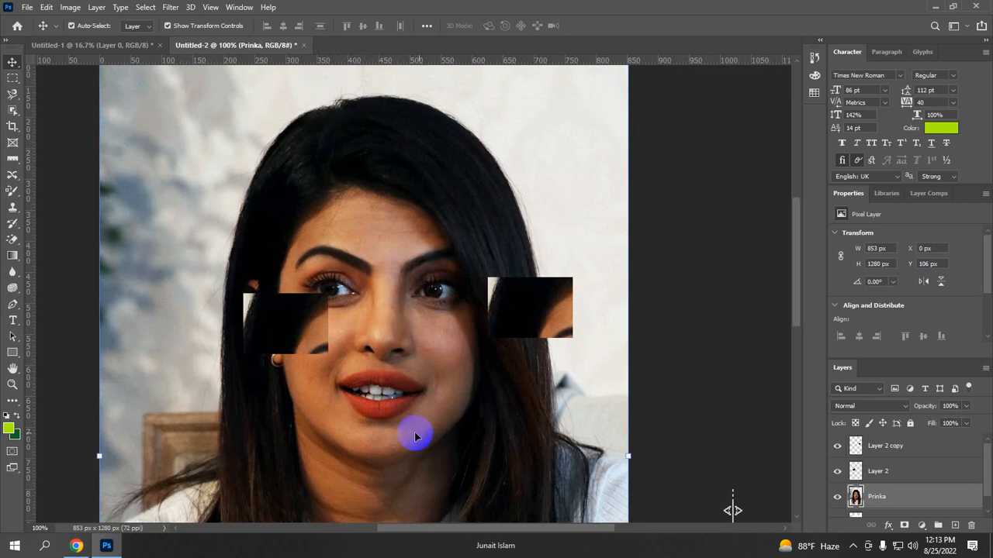
# Move the Layer 2 patch onto the neck and Layer 2 copy beside the chin at about X 496 px, Y 697 px
pyautogui.scroll(-1, 423, 434)
pyautogui.scroll(-3, 432, 438)
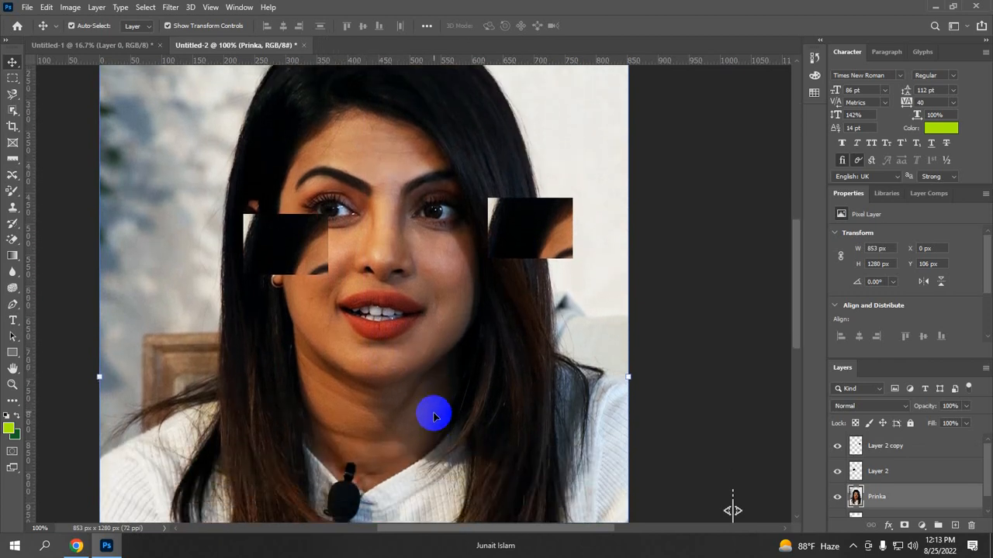
pyautogui.moveTo(527, 221); pyautogui.dragTo(518, 431)
pyautogui.moveTo(293, 262); pyautogui.dragTo(358, 416)
pyautogui.moveTo(486, 416); pyautogui.dragTo(419, 362)
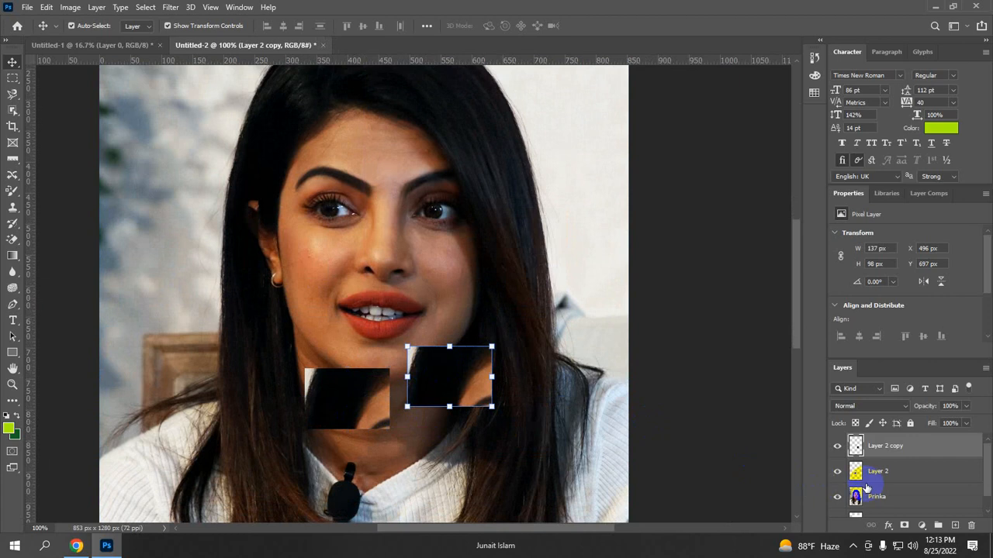
# Select the portrait and Layer 2 copy in turn, and move the portrait down to about X 0 px, Y 201 px
pyautogui.scroll(-1, 888, 485)
pyautogui.scroll(1, 888, 485)
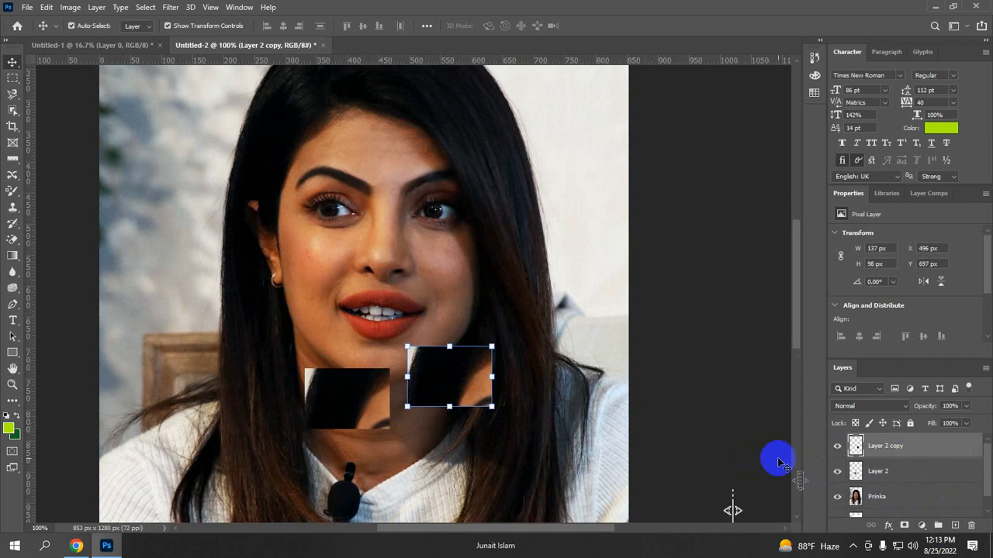
pyautogui.hscroll(-1, 779, 459)
pyautogui.click(459, 255)
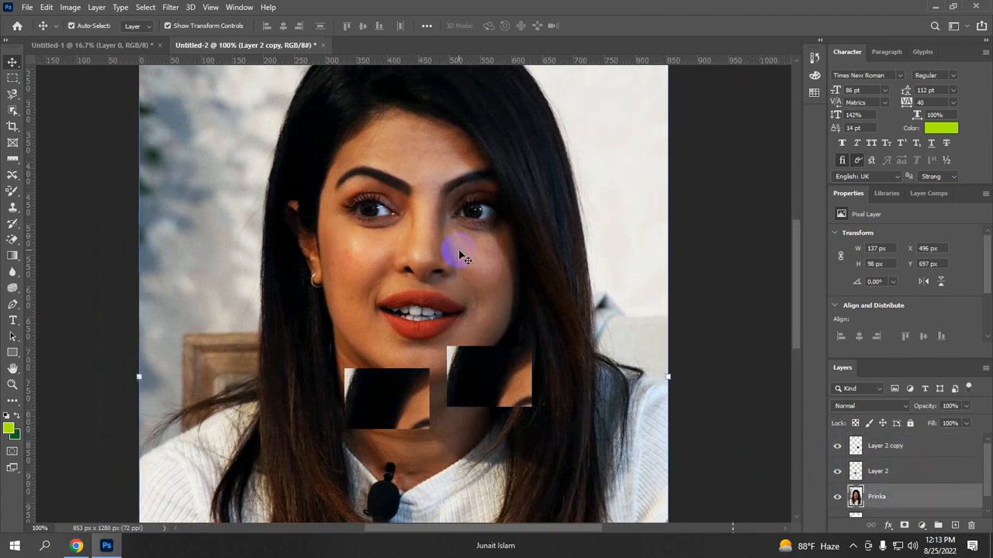
pyautogui.click(902, 446)
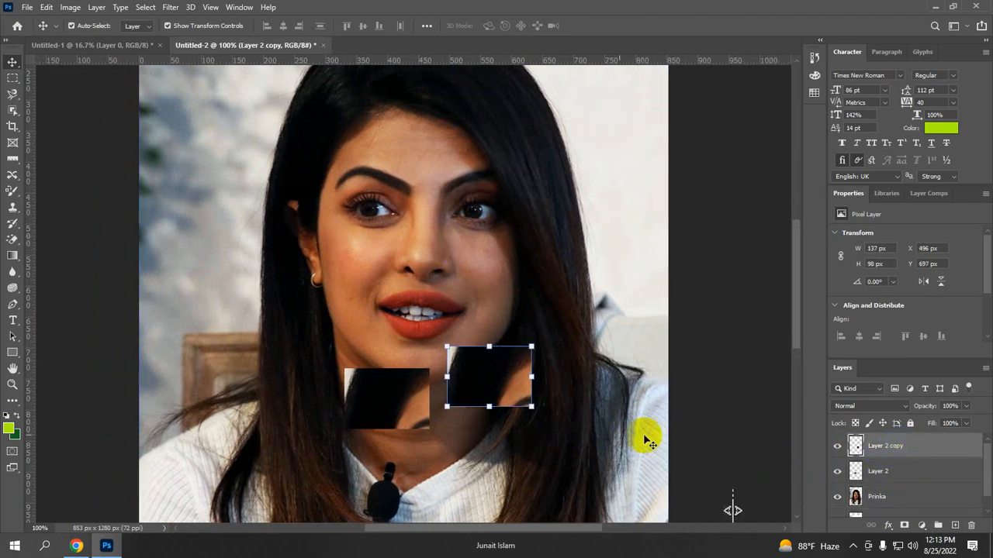
pyautogui.click(328, 208)
pyautogui.moveTo(328, 208); pyautogui.dragTo(203, 223)
# Select all four layers from Layer 0 up to Layer 2 copy and merge them into a single layer
pyautogui.scroll(-1, 903, 496)
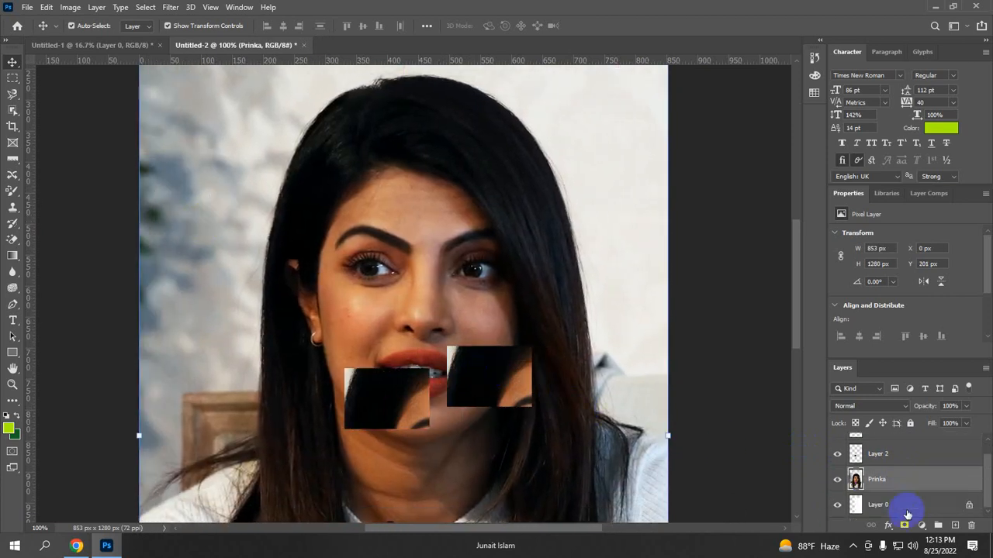
pyautogui.click(908, 508)
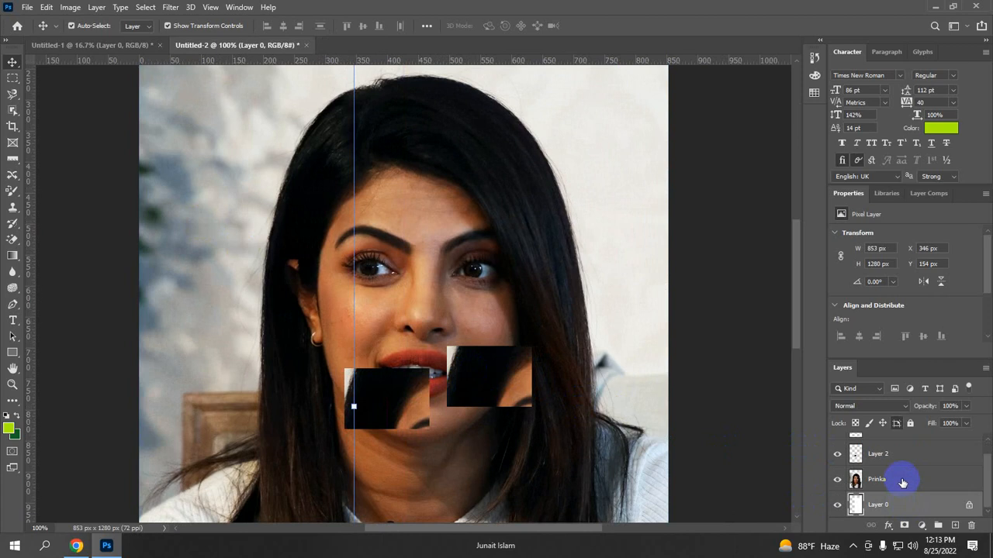
pyautogui.keyDown('shift'); pyautogui.click(902, 481); pyautogui.keyUp('shift')
pyautogui.keyDown('shift'); pyautogui.click(904, 456); pyautogui.keyUp('shift')
pyautogui.scroll(1, 905, 469)
pyautogui.keyDown('shift'); pyautogui.click(898, 446); pyautogui.keyUp('shift')
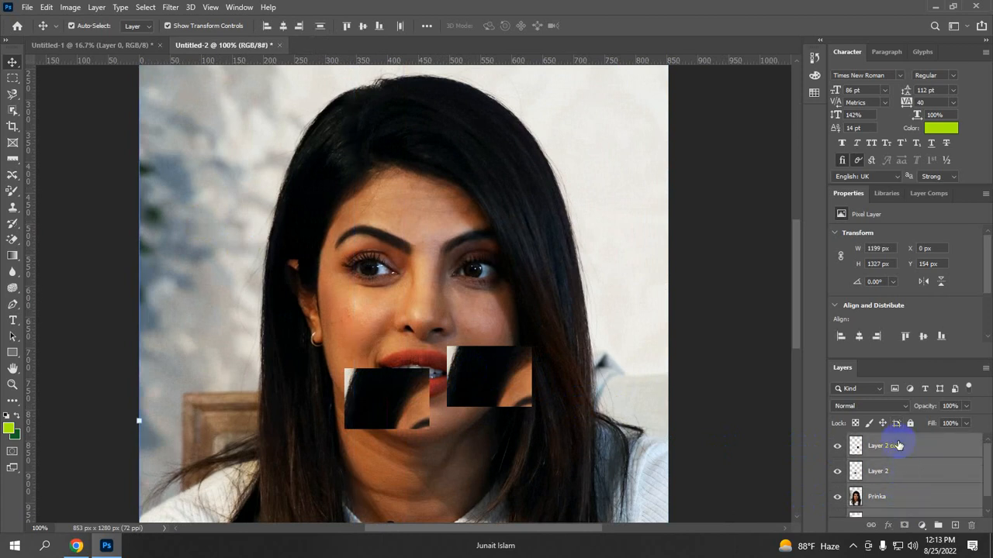
pyautogui.scroll(-2, 594, 406)
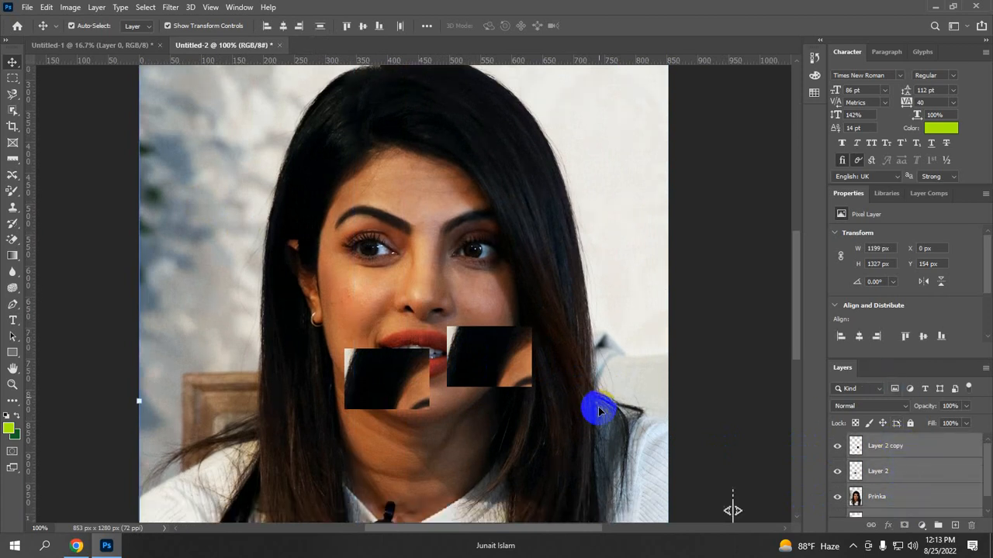
pyautogui.rightClick(898, 469)
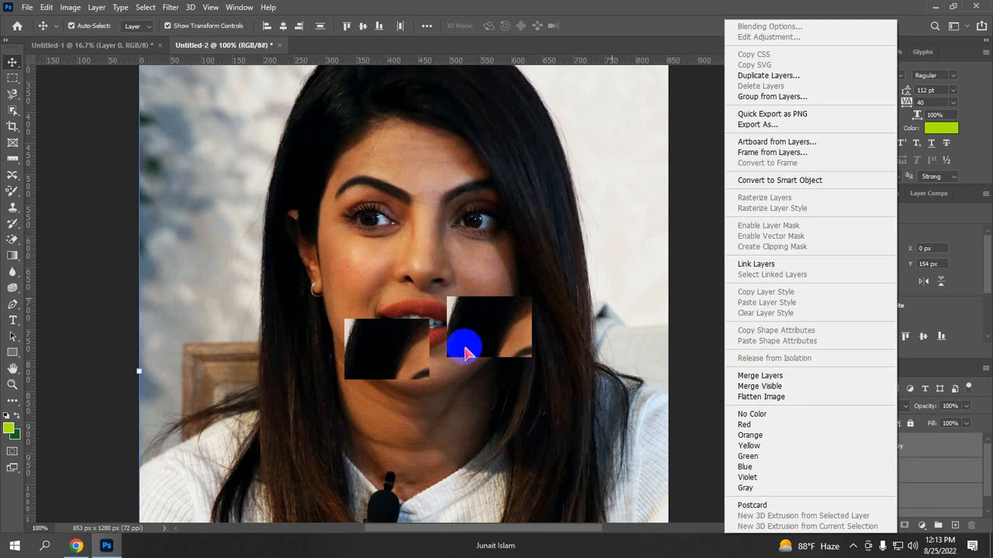
pyautogui.click(563, 343)
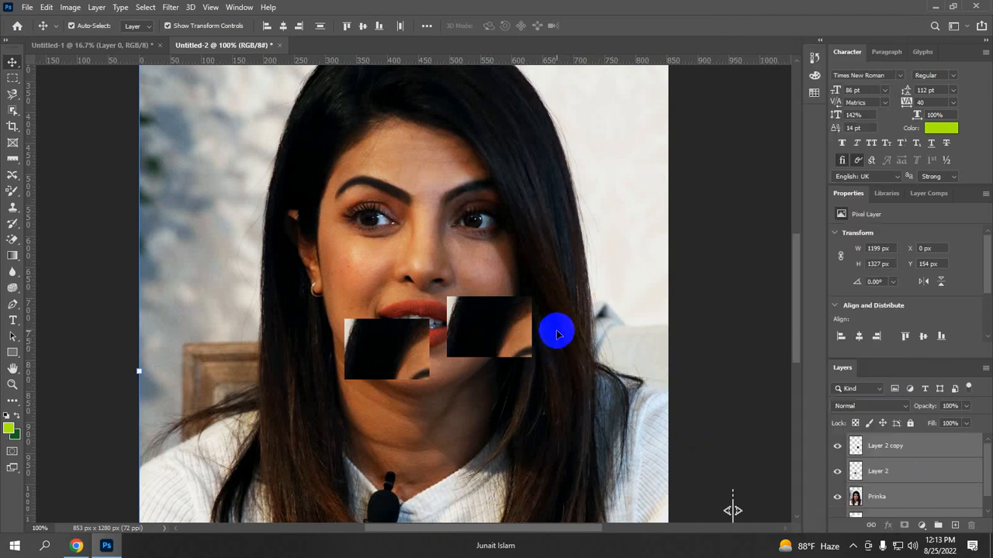
pyautogui.hotkey('ctrl', 'e')
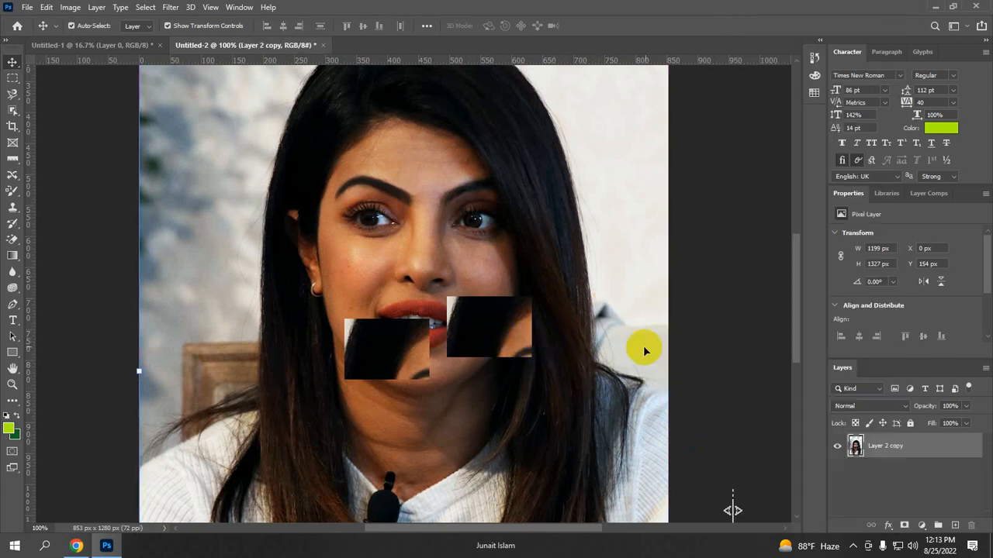
pyautogui.click(552, 397)
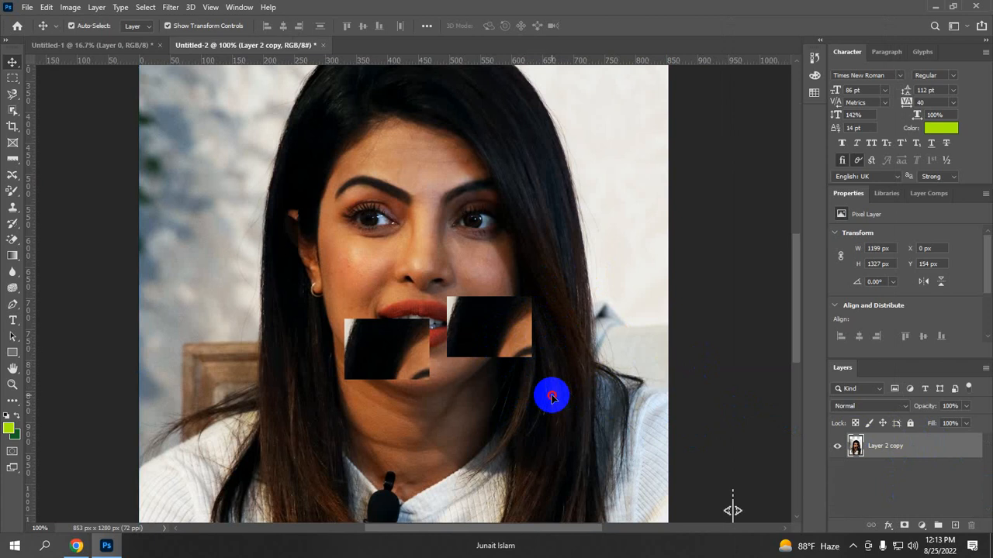
# Try moving the merged layer up and to the left across the canvas
pyautogui.click(855, 423)
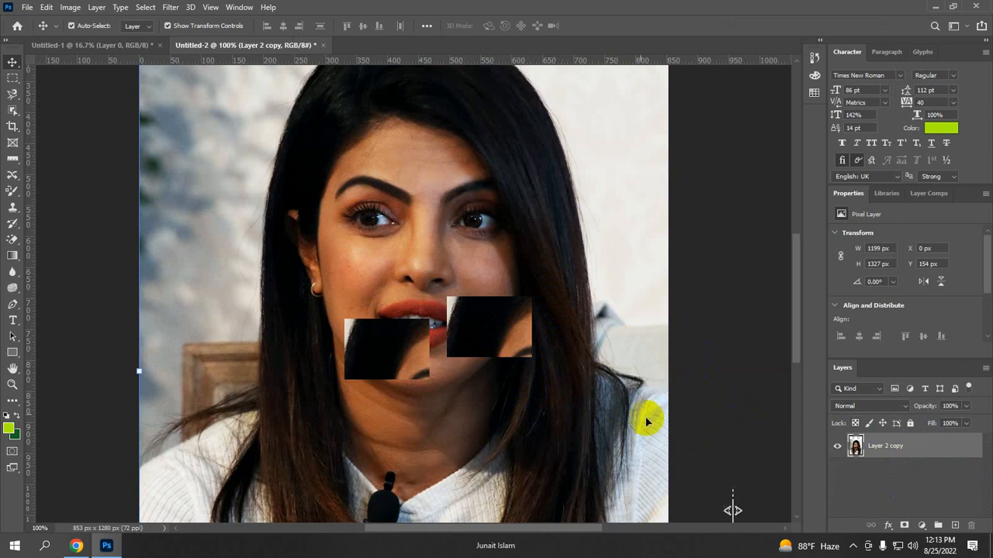
pyautogui.moveTo(647, 421); pyautogui.dragTo(474, 325)
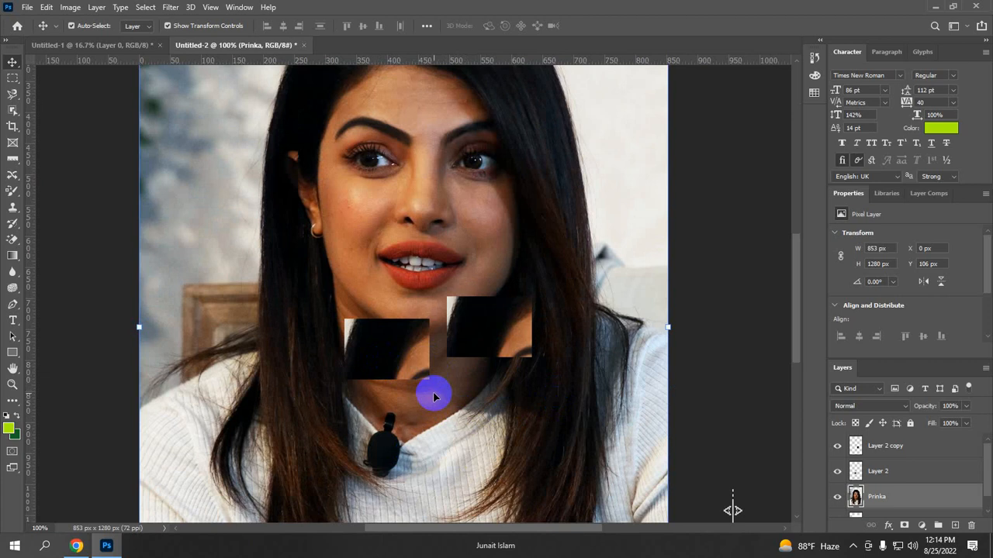
# Select the Layer 2 copy and Layer 2 patches in turn on the canvas
pyautogui.click(469, 332)
pyautogui.click(392, 353)
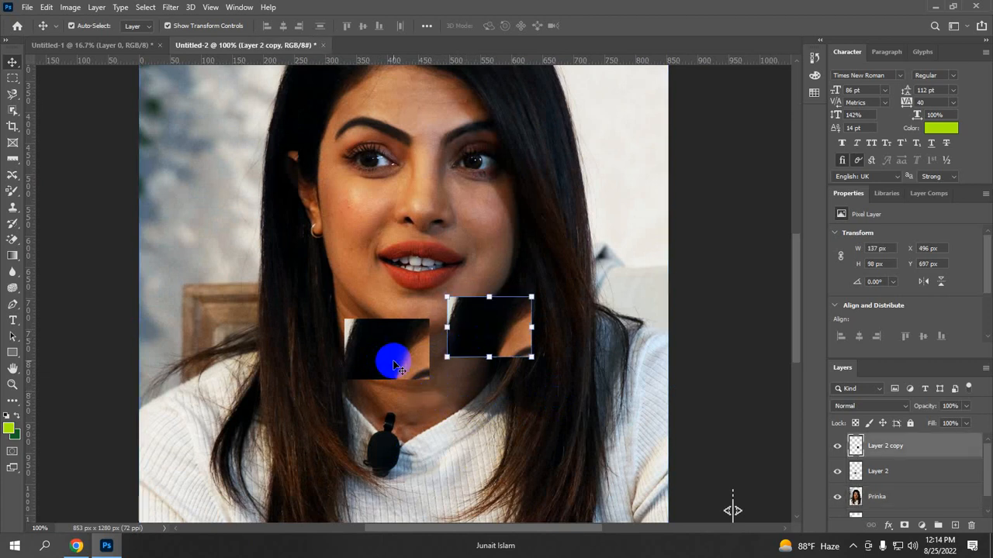
pyautogui.click(478, 342)
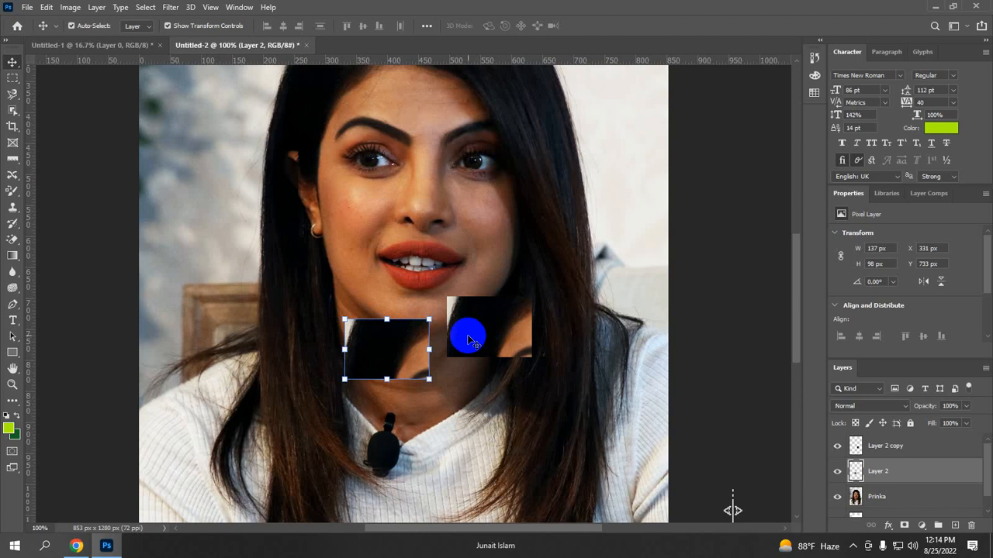
pyautogui.click(25, 8)
pyautogui.click(49, 144)
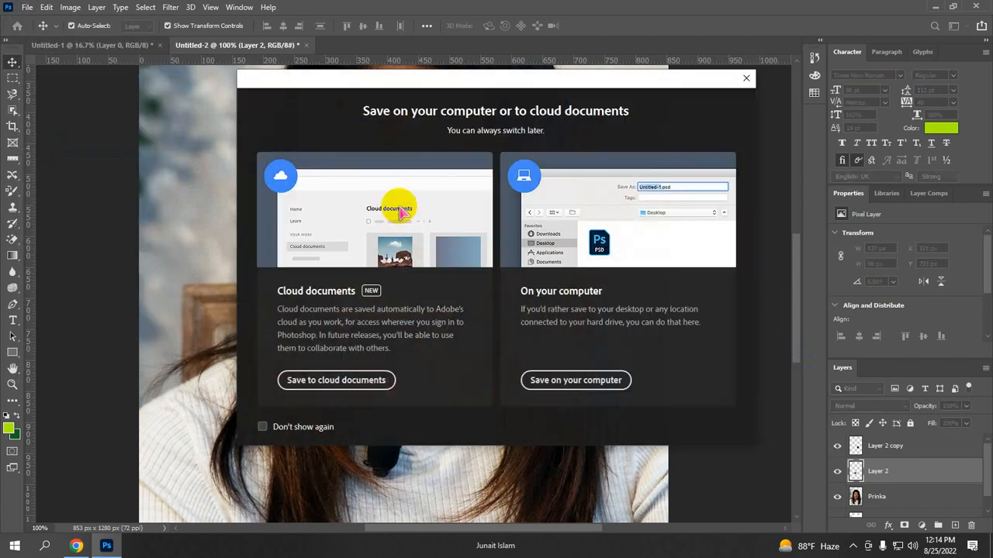
pyautogui.click(746, 78)
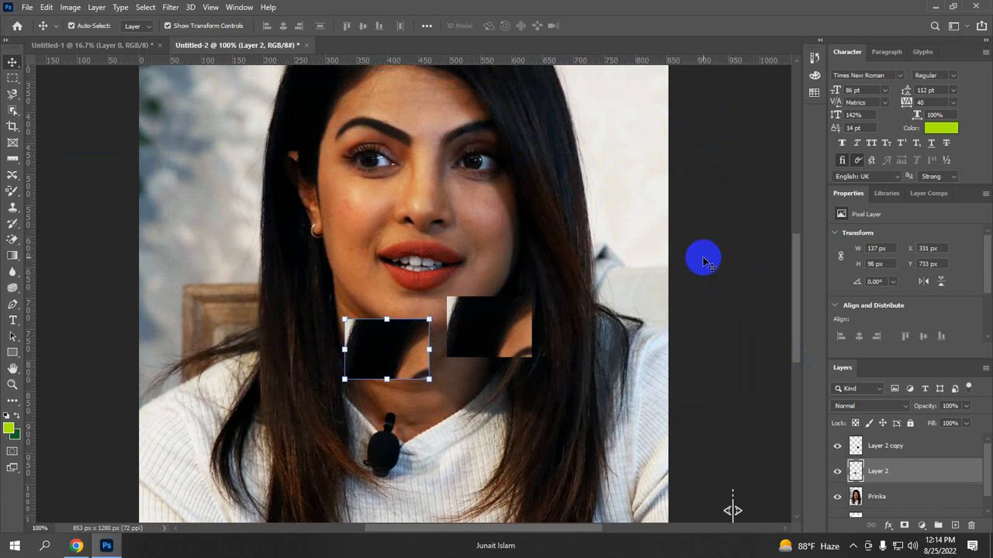
# Move Layer 2 off the canvas to about X -137 px, Y 640 px, and Layer 2 copy to about X -145 px, Y 591 px
pyautogui.scroll(-1, 512, 262)
pyautogui.scroll(-1, 490, 268)
pyautogui.scroll(3, 484, 283)
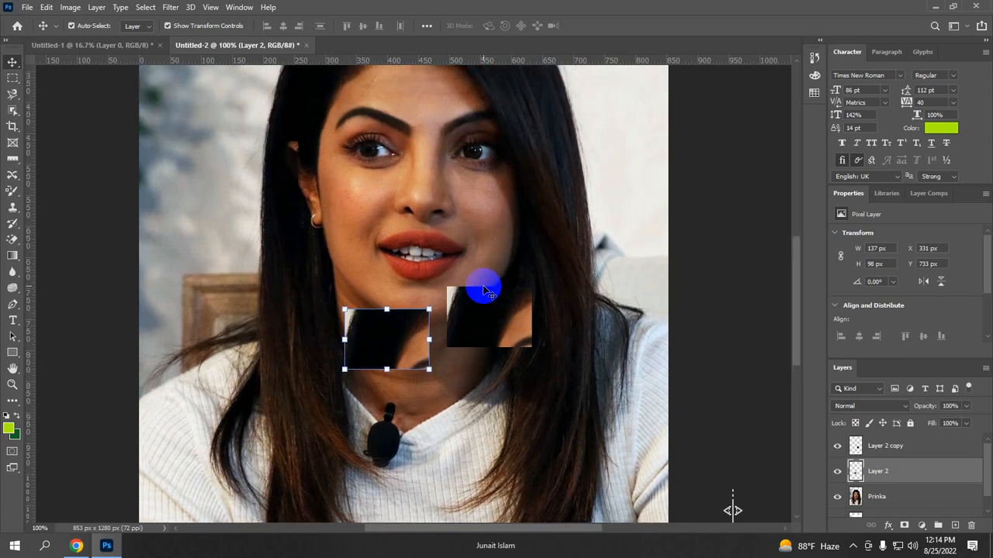
pyautogui.scroll(2, 485, 294)
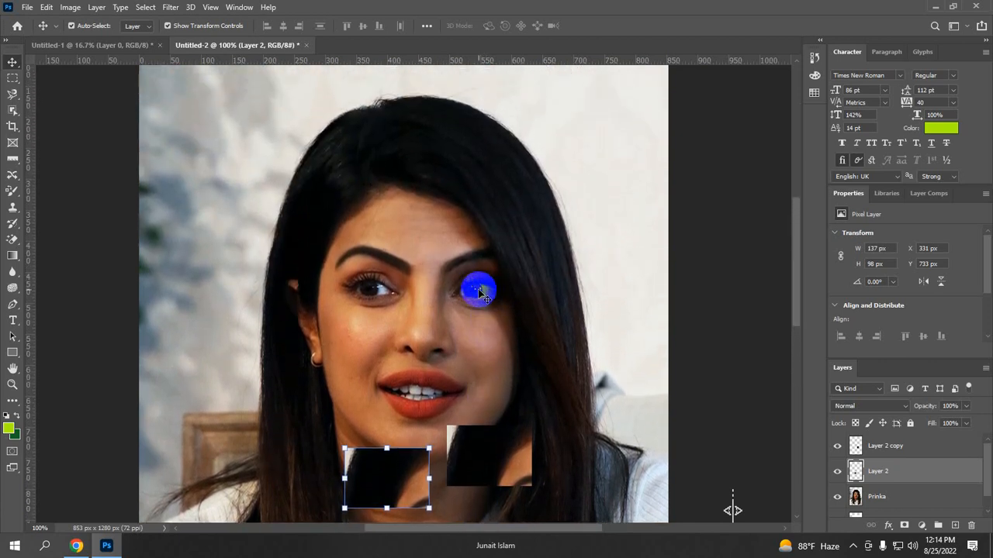
pyautogui.click(457, 472)
pyautogui.moveTo(387, 476); pyautogui.dragTo(142, 436)
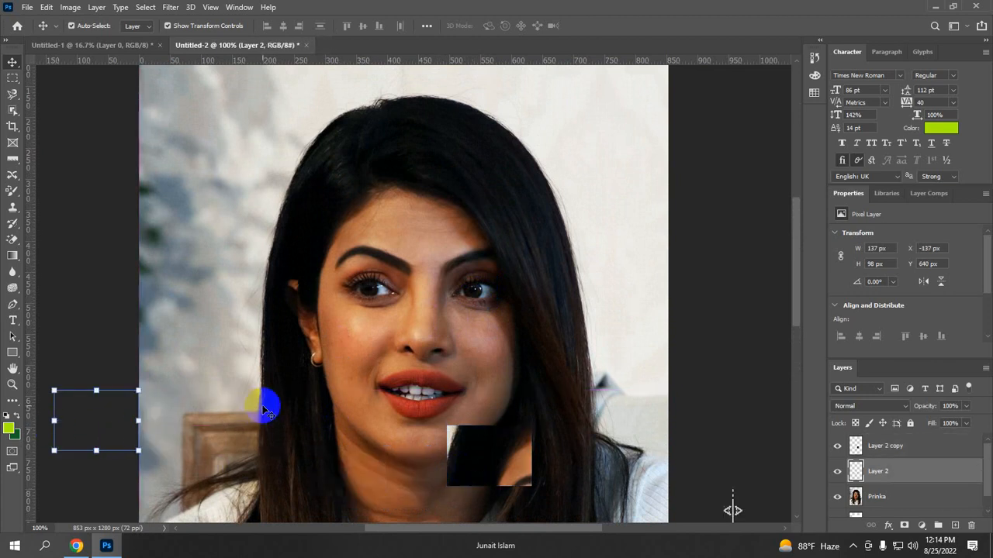
pyautogui.moveTo(264, 411); pyautogui.dragTo(454, 359)
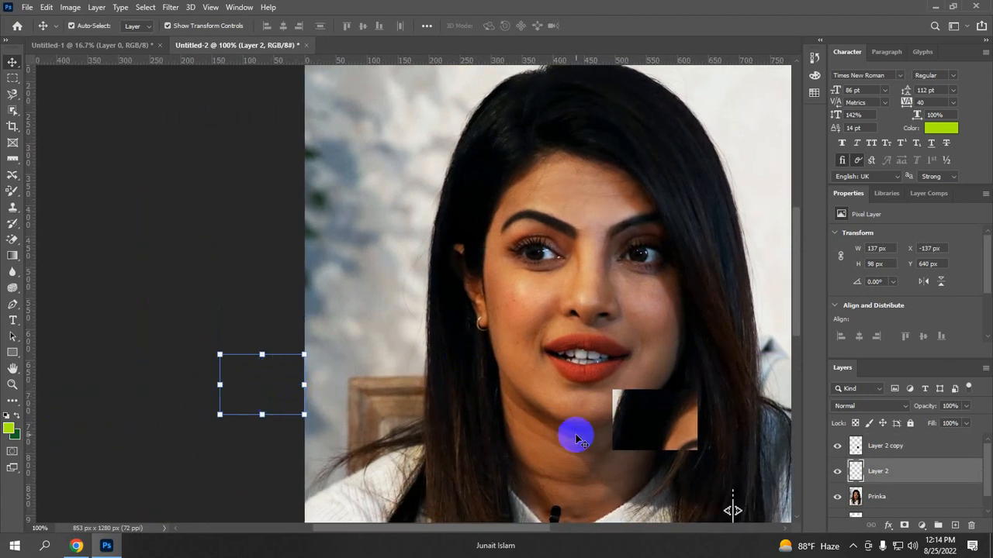
pyautogui.moveTo(653, 412); pyautogui.dragTo(255, 345)
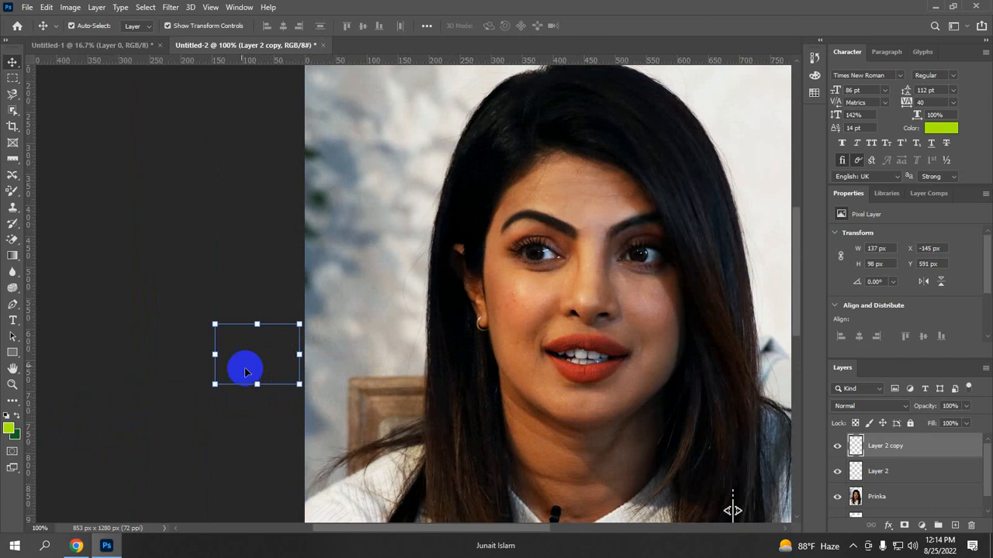
# Select all the layers together, try scaling and shifting them with a free transform, and cancel the transform
pyautogui.moveTo(131, 283); pyautogui.dragTo(337, 486)
pyautogui.moveTo(214, 422); pyautogui.dragTo(224, 359)
pyautogui.moveTo(242, 326); pyautogui.dragTo(423, 380)
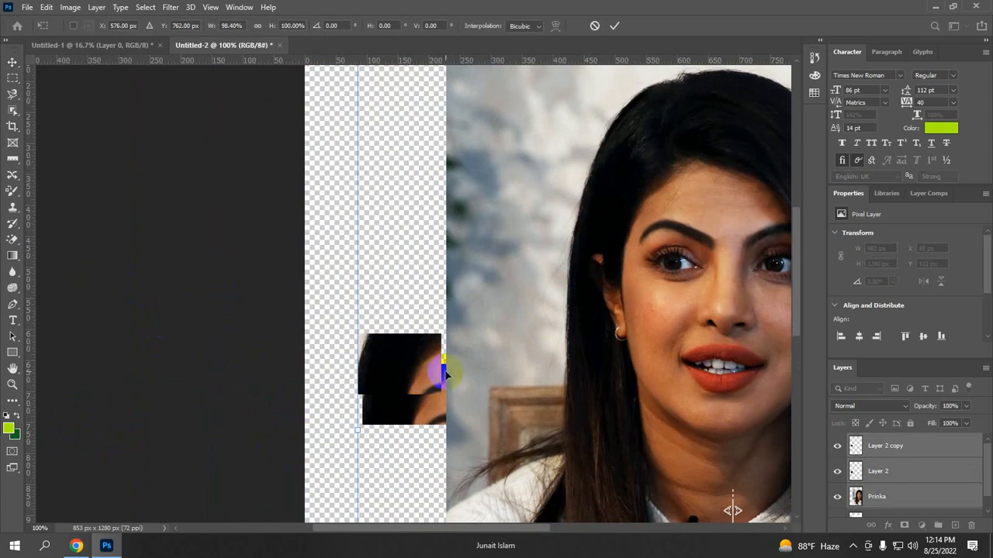
pyautogui.moveTo(587, 377); pyautogui.dragTo(440, 370)
pyautogui.scroll(3, 439, 371)
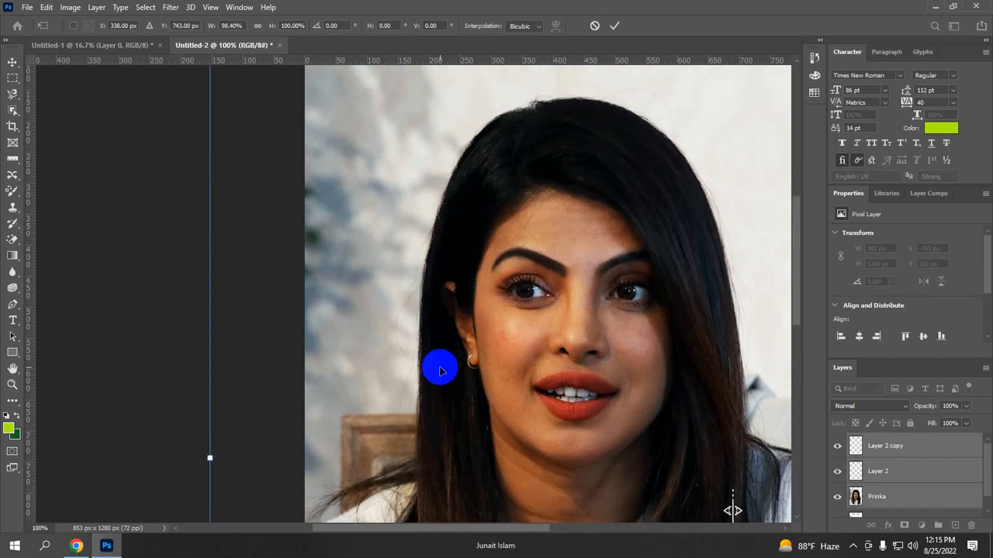
pyautogui.click(591, 26)
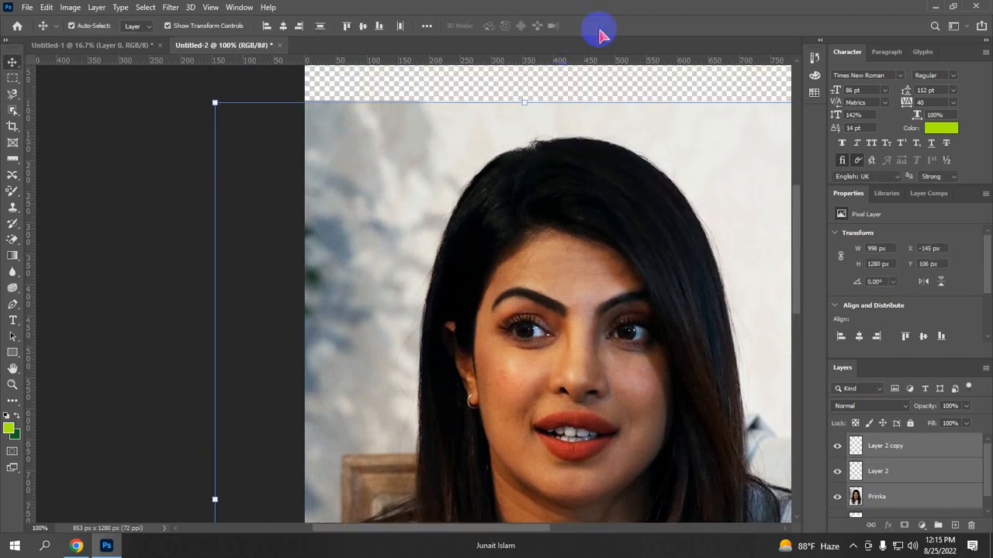
# Check the Graphic Design Class No: 07 lesson list in Chrome and return to Photoshop
pyautogui.click(76, 546)
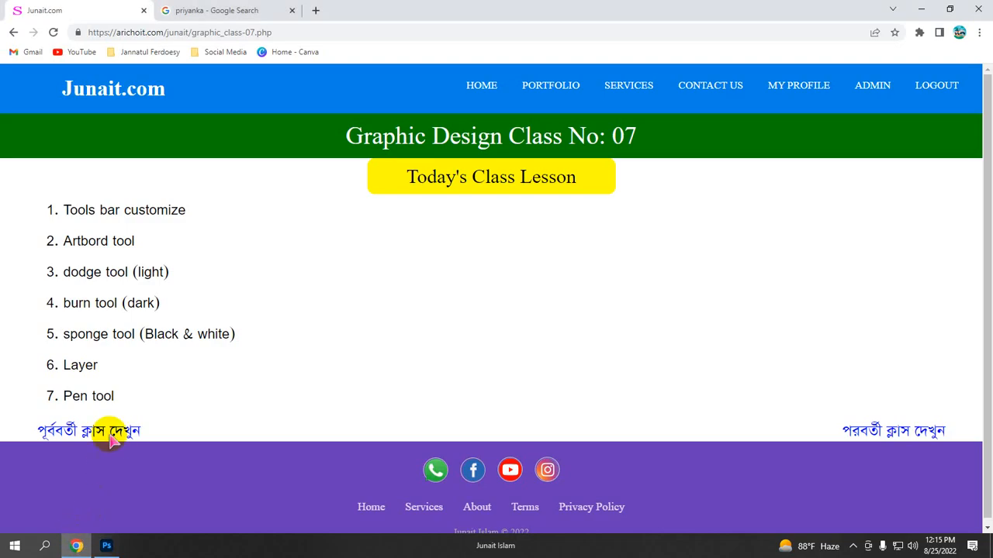
pyautogui.click(106, 546)
# Move all the selected layers together to about X -164 px, Y -23 px
pyautogui.scroll(4, 447, 392)
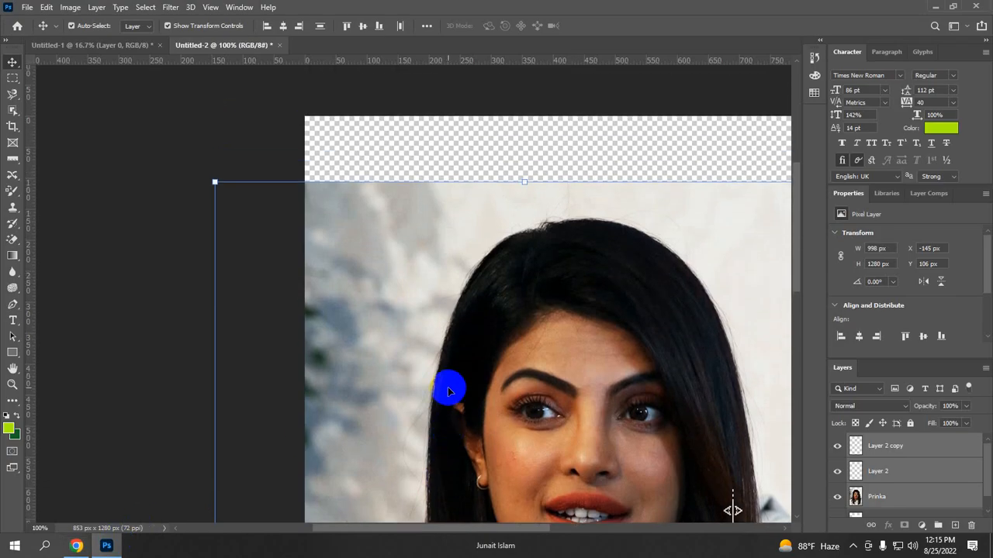
pyautogui.scroll(-4, 448, 388)
pyautogui.moveTo(449, 388); pyautogui.dragTo(417, 182)
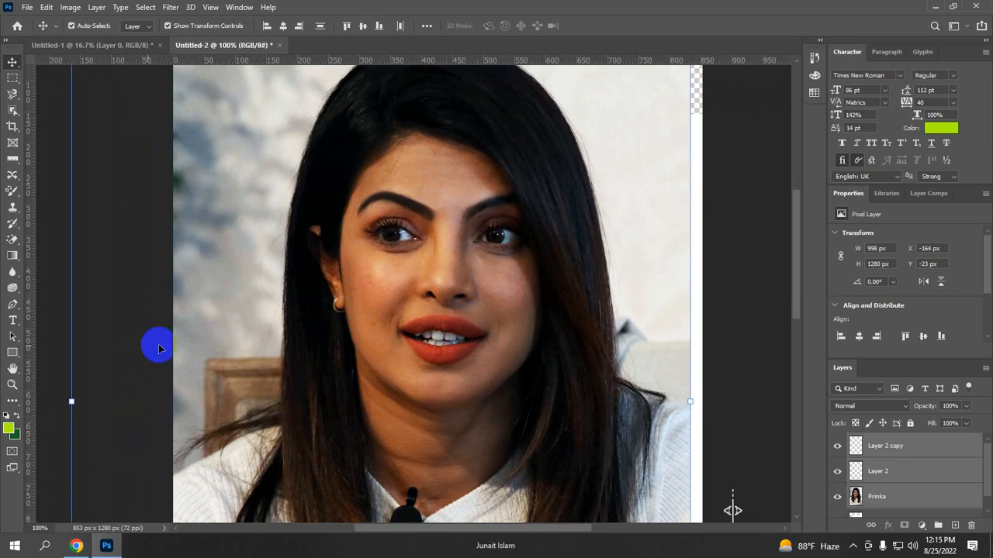
# Place a Lorem Ipsum text line across the face with the Type tool
pyautogui.click(15, 318)
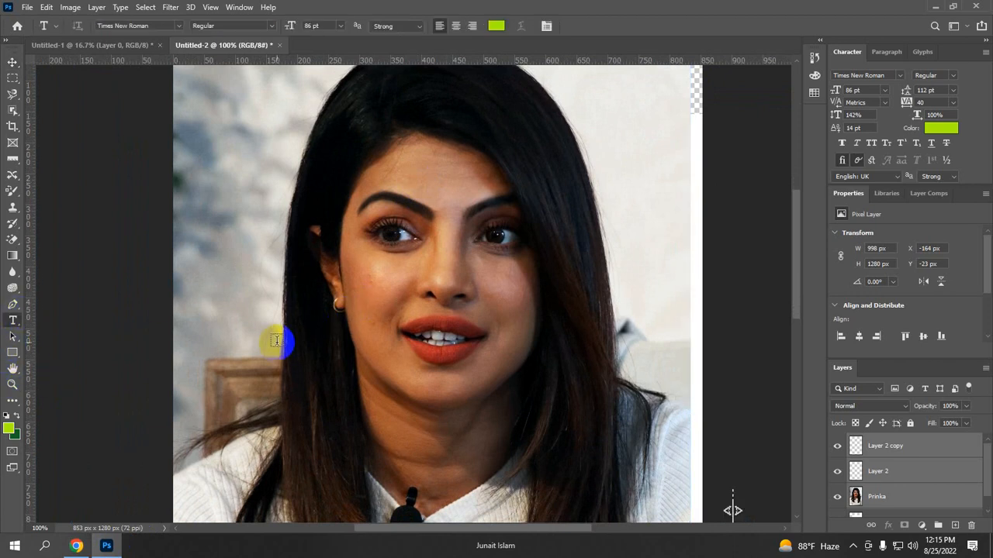
pyautogui.click(285, 319)
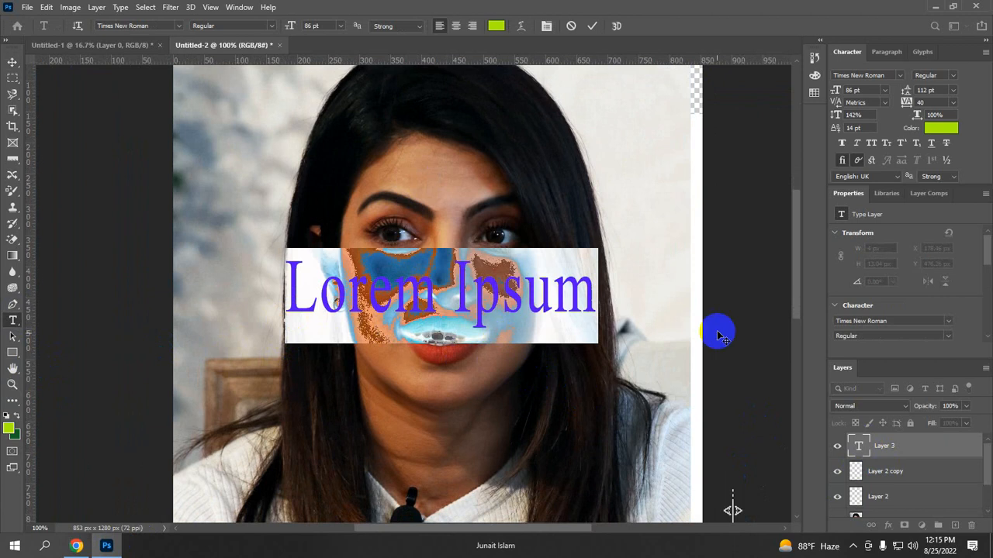
pyautogui.click(879, 457)
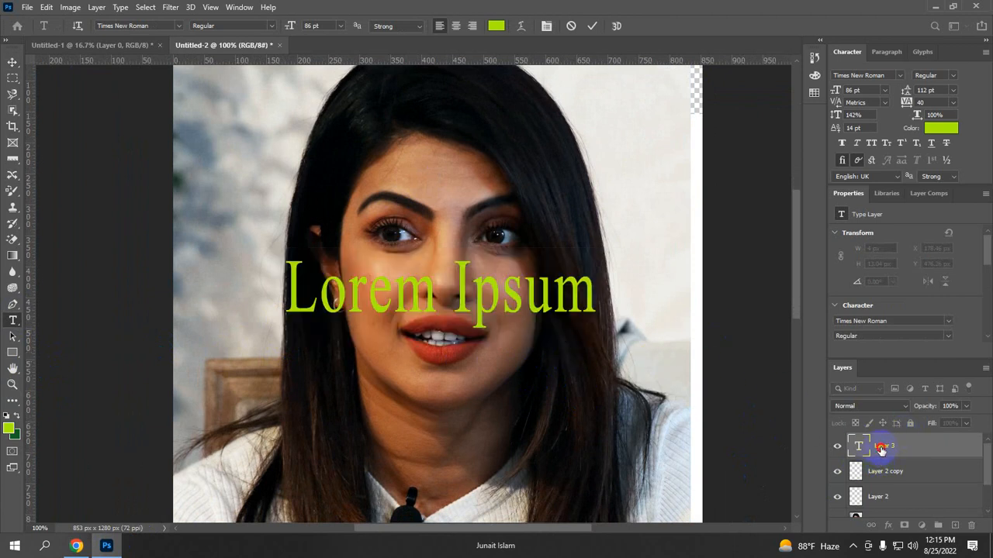
# Rename the text layer as j.m.vjhk and discard the stray second text line
pyautogui.doubleClick(893, 447)
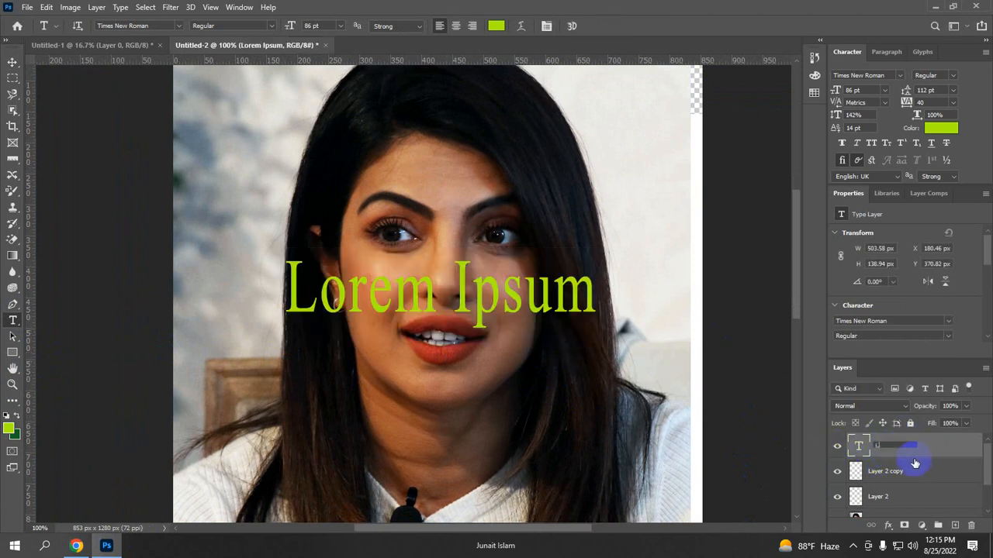
pyautogui.click(782, 435)
pyautogui.click(593, 428)
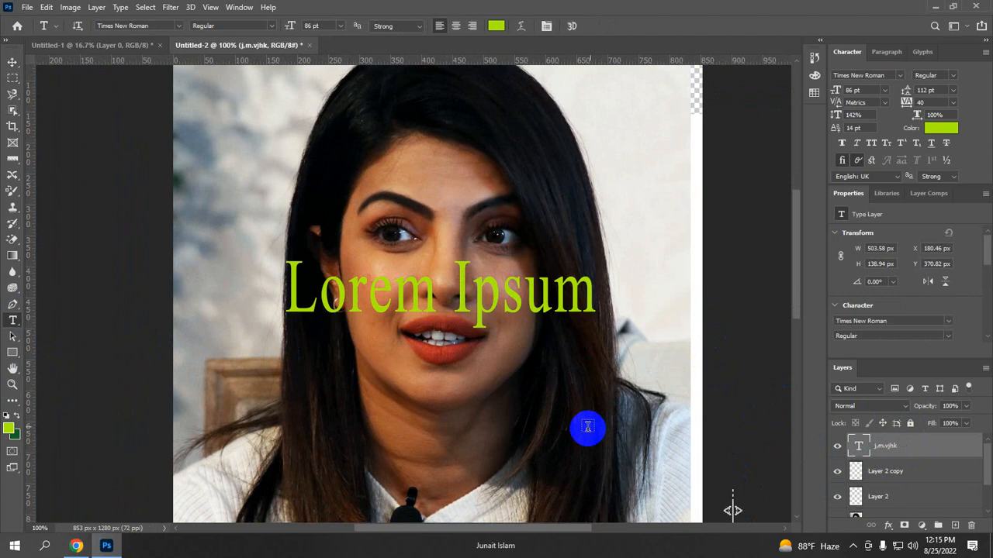
pyautogui.click(571, 26)
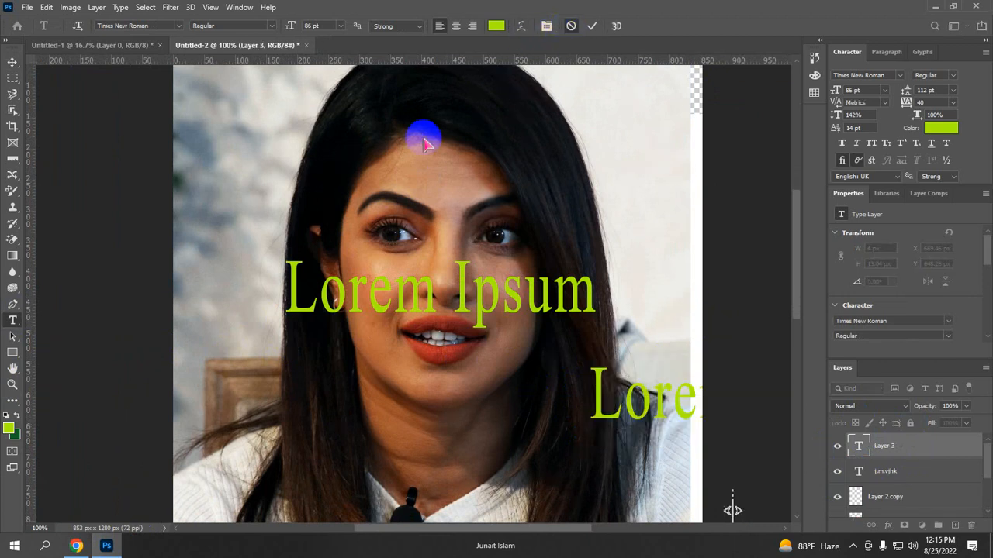
# Move the Lorem Ipsum text to about X 273 px, Y 349 px and merge it into Layer 2 copy
pyautogui.click(12, 62)
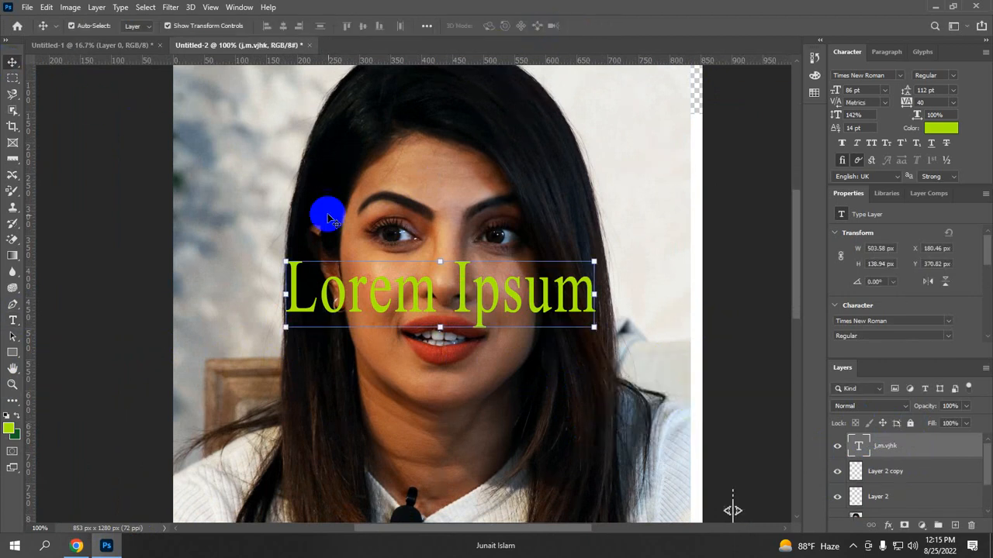
pyautogui.moveTo(373, 289); pyautogui.dragTo(450, 298)
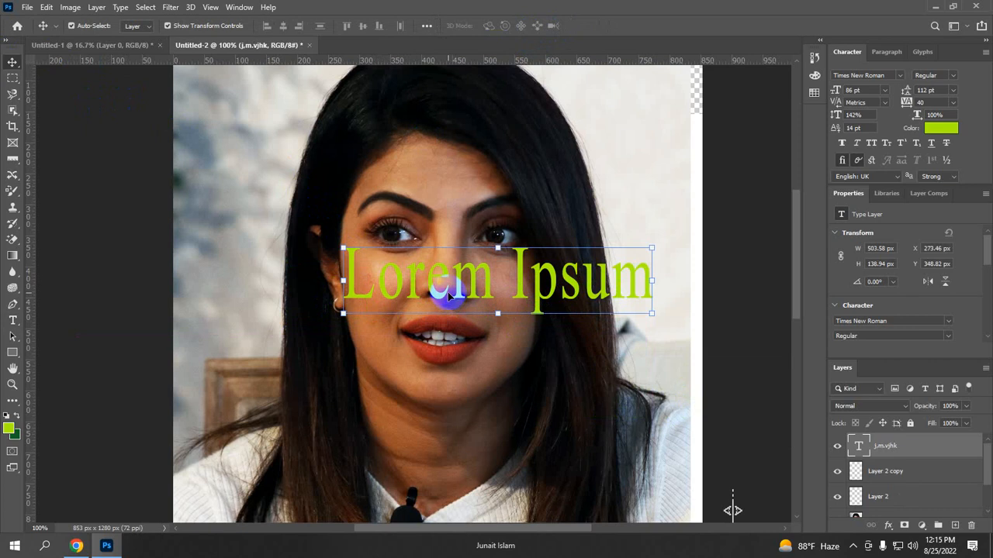
pyautogui.click(394, 333)
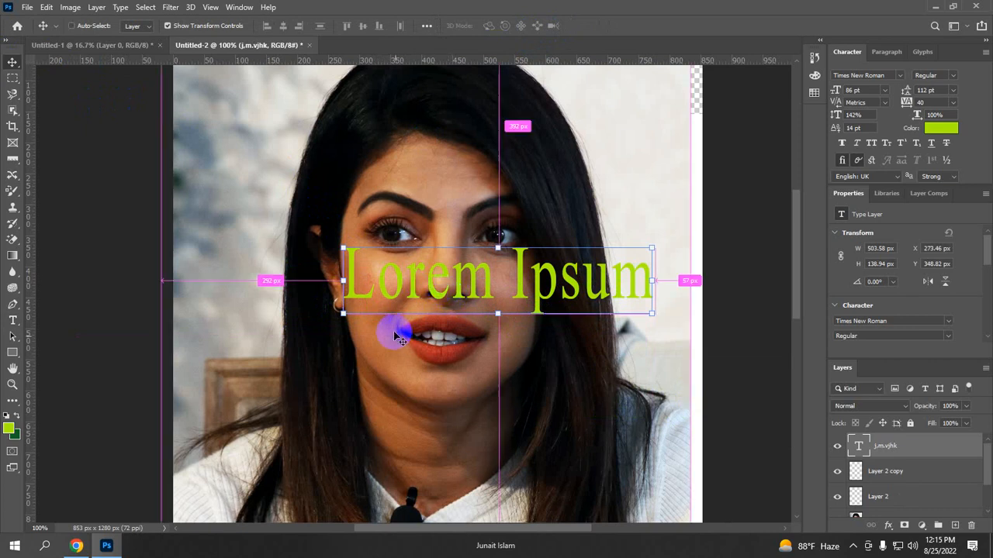
# Move the portrait beneath the text to about X -111 px, Y 9 px
pyautogui.moveTo(418, 296); pyautogui.dragTo(353, 300)
pyautogui.hscroll(1, 766, 416)
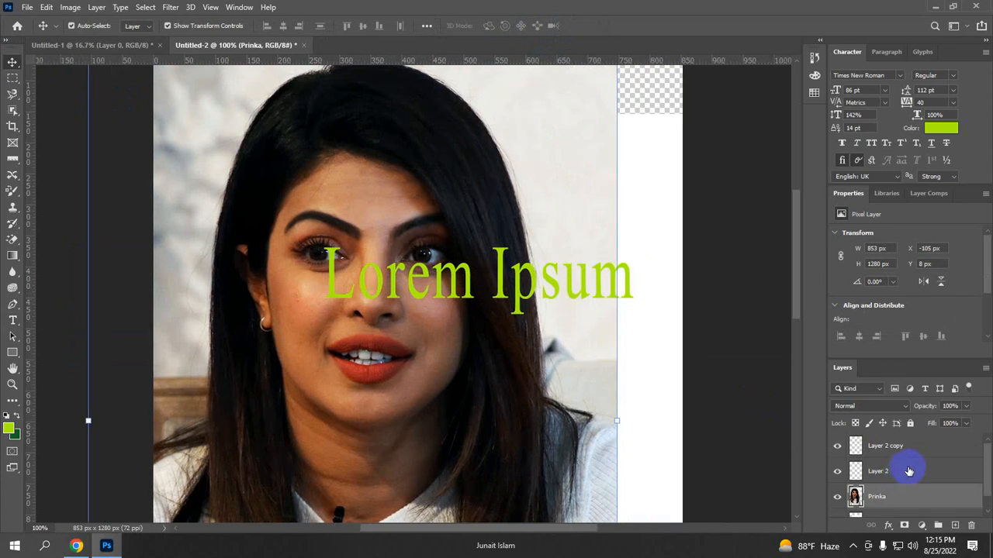
pyautogui.scroll(-2, 908, 467)
pyautogui.scroll(1, 902, 467)
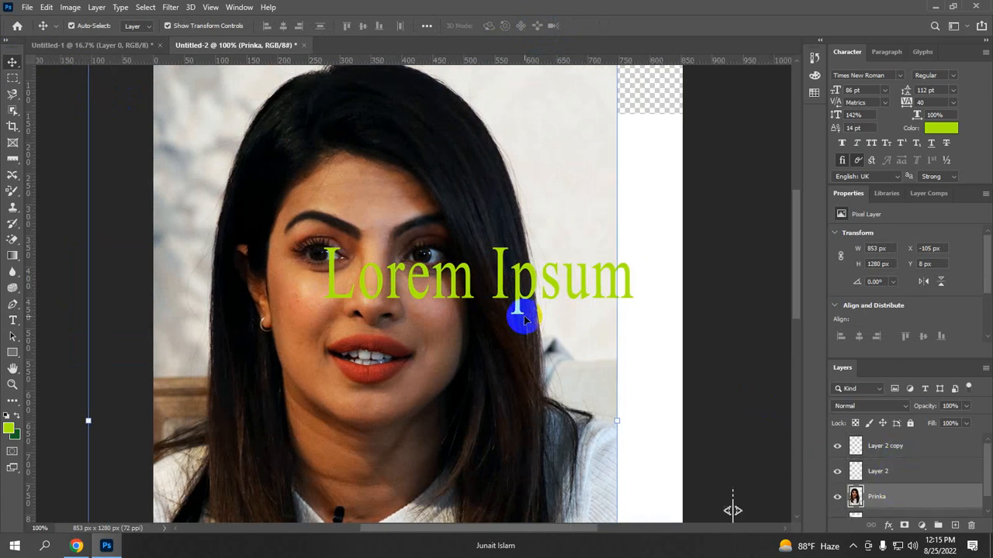
pyautogui.click(507, 284)
pyautogui.click(502, 285)
pyautogui.click(501, 287)
pyautogui.click(499, 288)
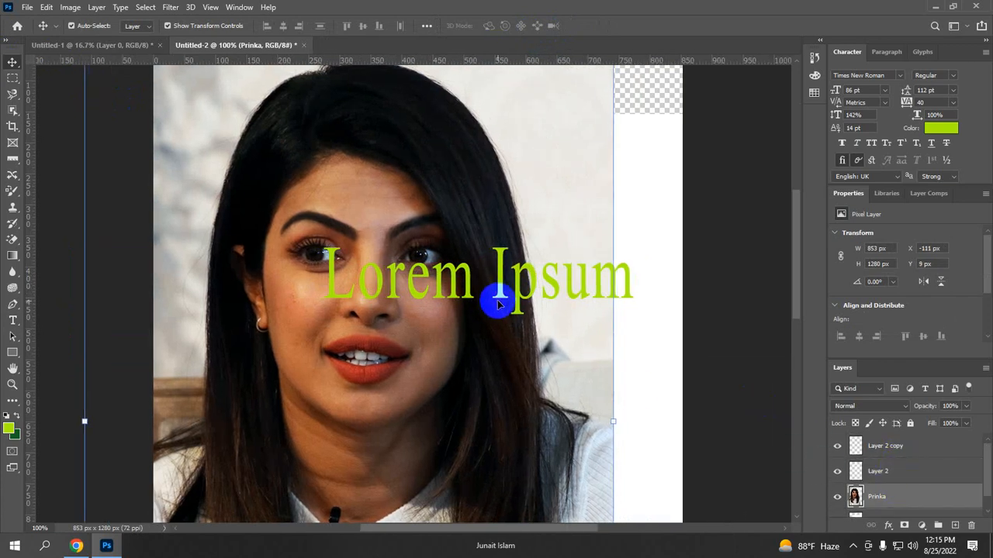
# Move Layer 2 copy with its merged text to about X -236 px, Y 369 px
pyautogui.click(505, 287)
pyautogui.moveTo(505, 288); pyautogui.dragTo(457, 289)
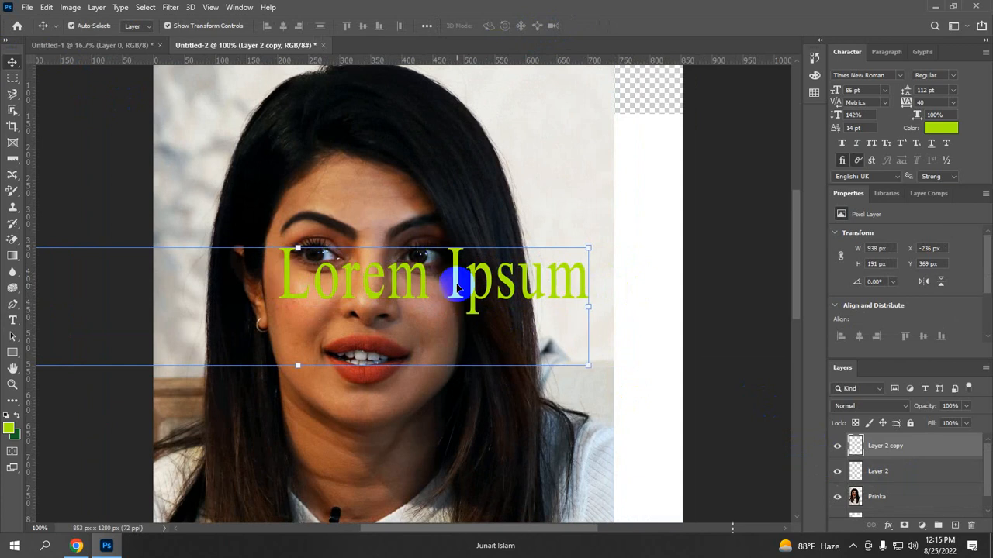
# Undo the text merge, the text layer, and the recent moves of the two patches and the portrait
pyautogui.press('ctrl')
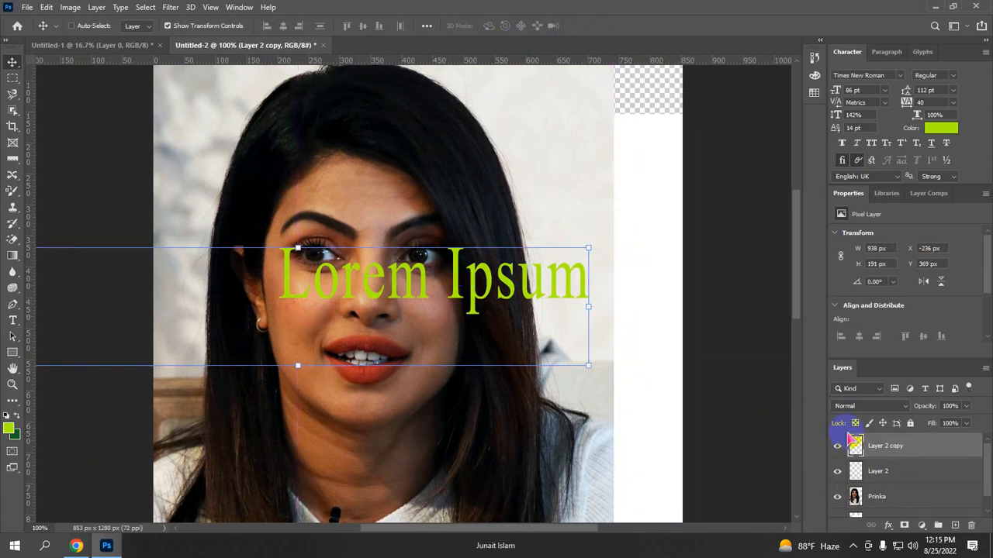
pyautogui.scroll(2, 585, 387)
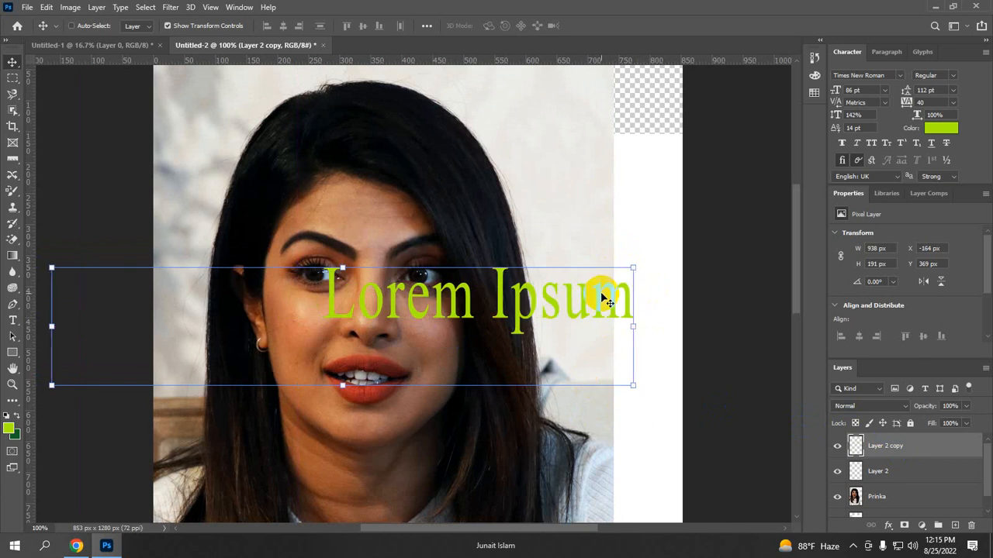
pyautogui.hotkey('ctrl', 'z')
pyautogui.hotkey('ctrl', 'z')
pyautogui.hotkey('ctrl', 'z')
pyautogui.hotkey('ctrl', 'z')
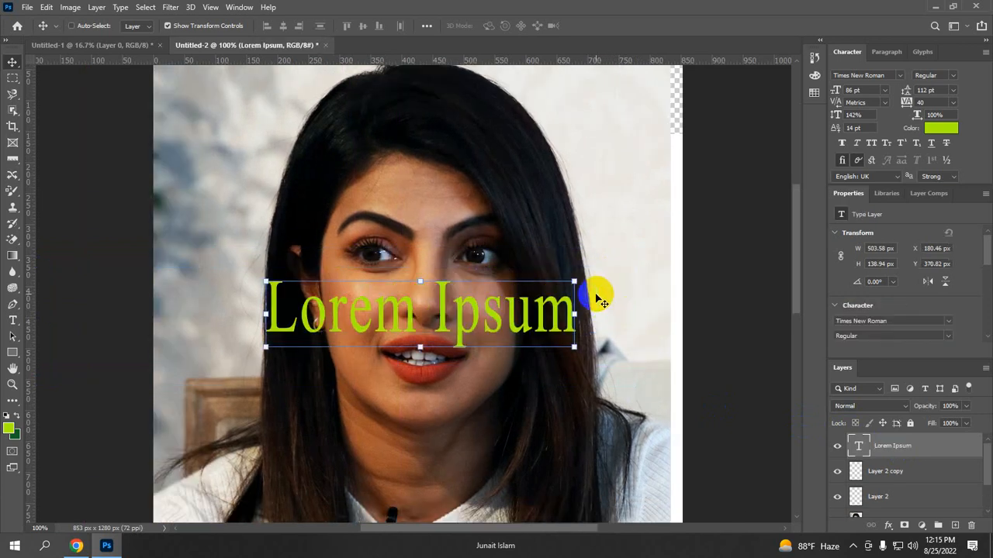
pyautogui.hotkey('ctrl', 'z')
pyautogui.hotkey('ctrl', 'z')
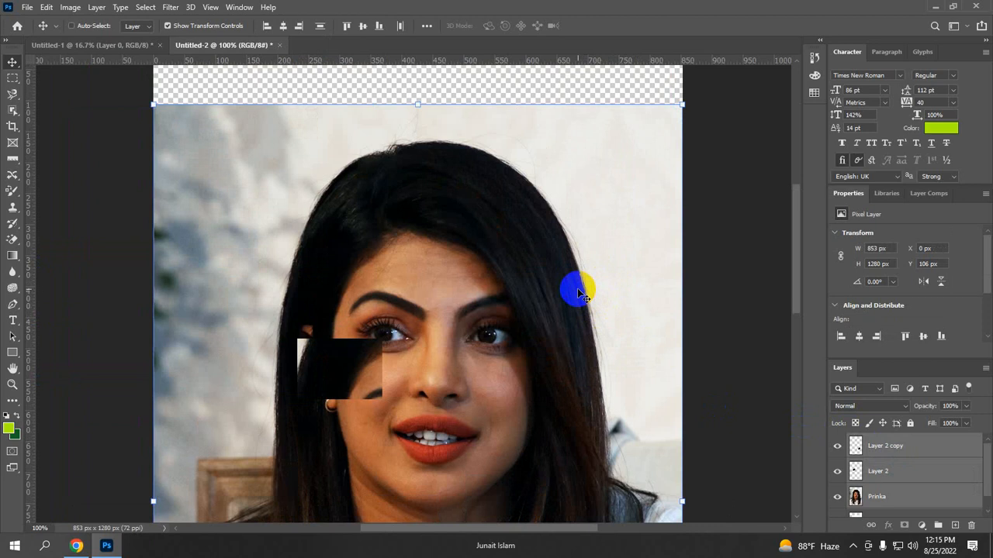
pyautogui.hotkey('ctrl', 'z')
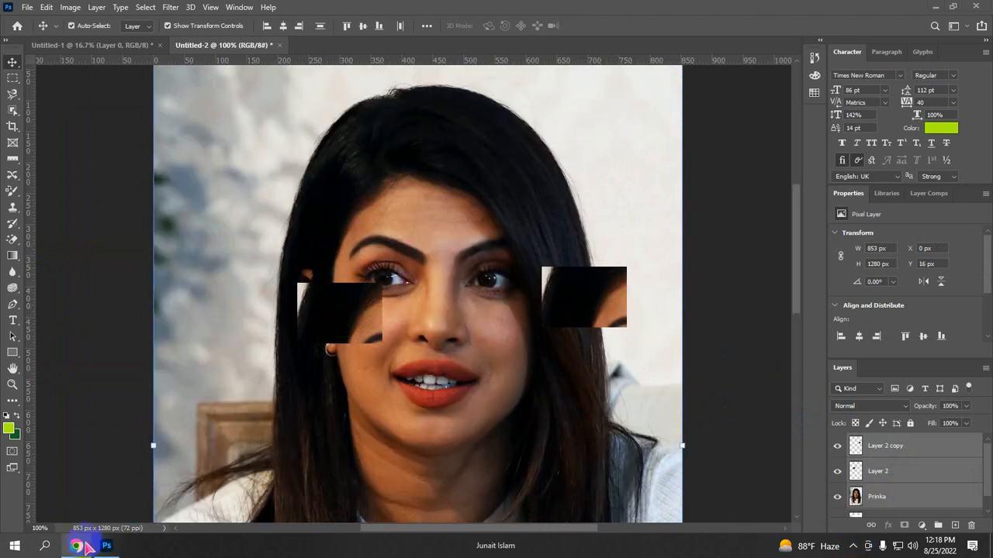
# Check the Class No: 07 lesson list in the browser, and return to the portrait document in Photoshop
pyautogui.click(77, 546)
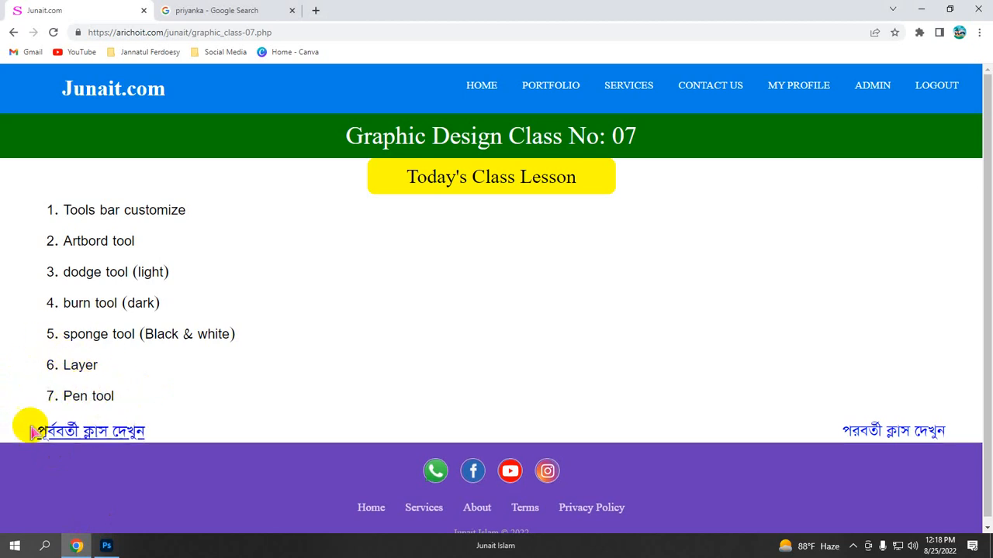
pyautogui.click(107, 545)
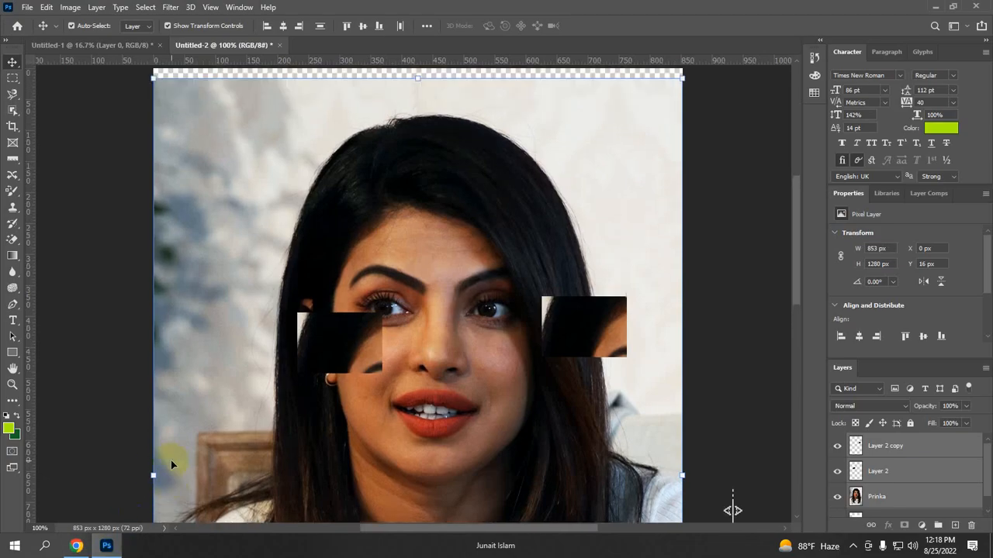
pyautogui.scroll(-1, 171, 464)
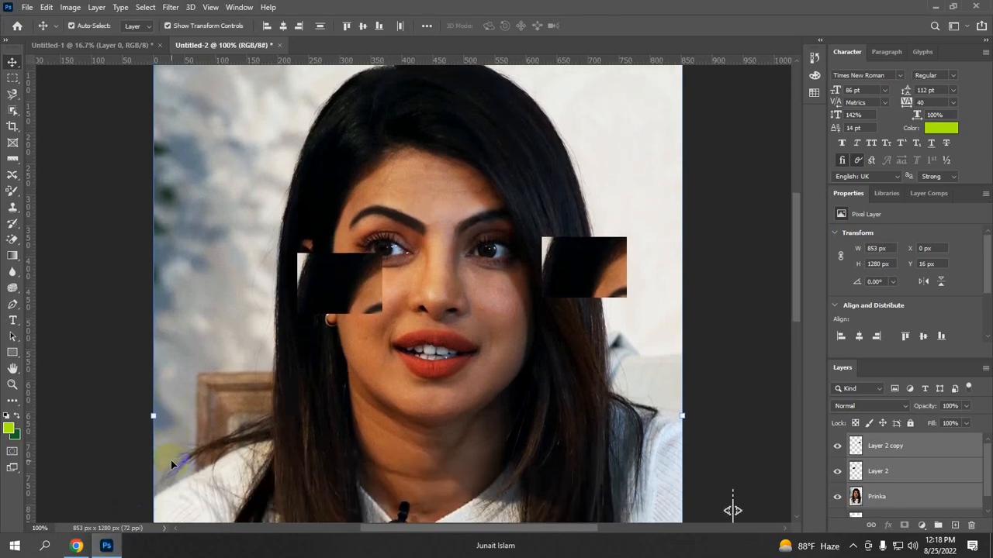
pyautogui.scroll(1, 171, 460)
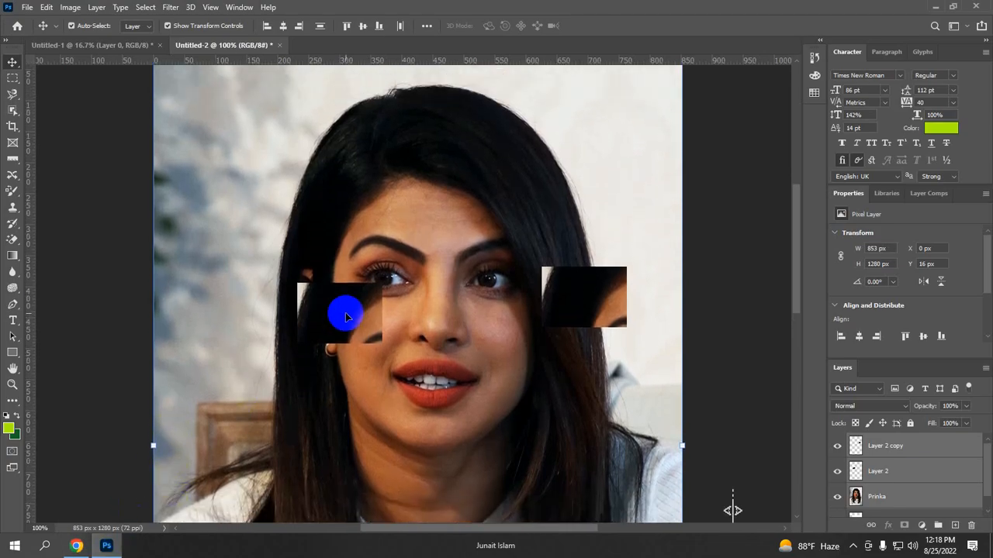
pyautogui.scroll(2, 62, 310)
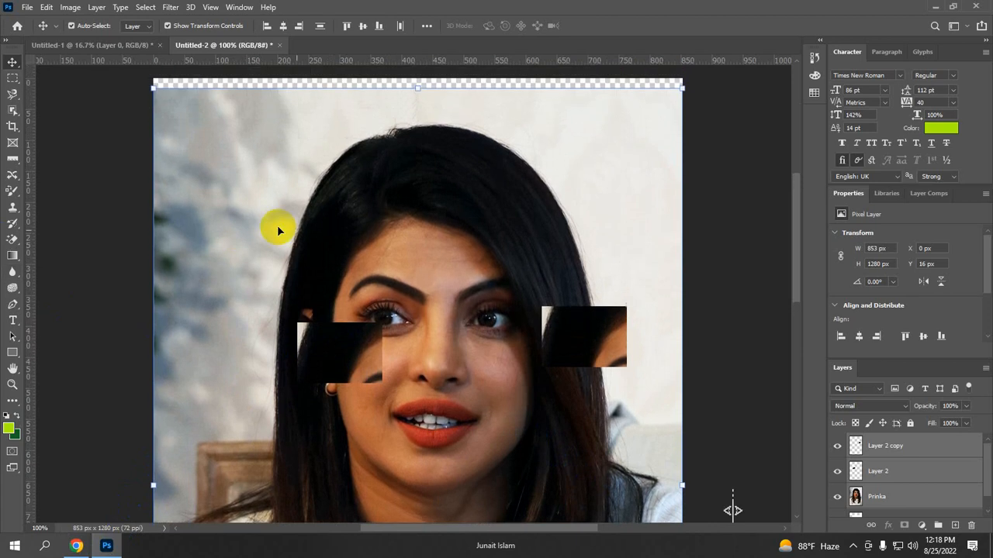
pyautogui.scroll(1, 348, 274)
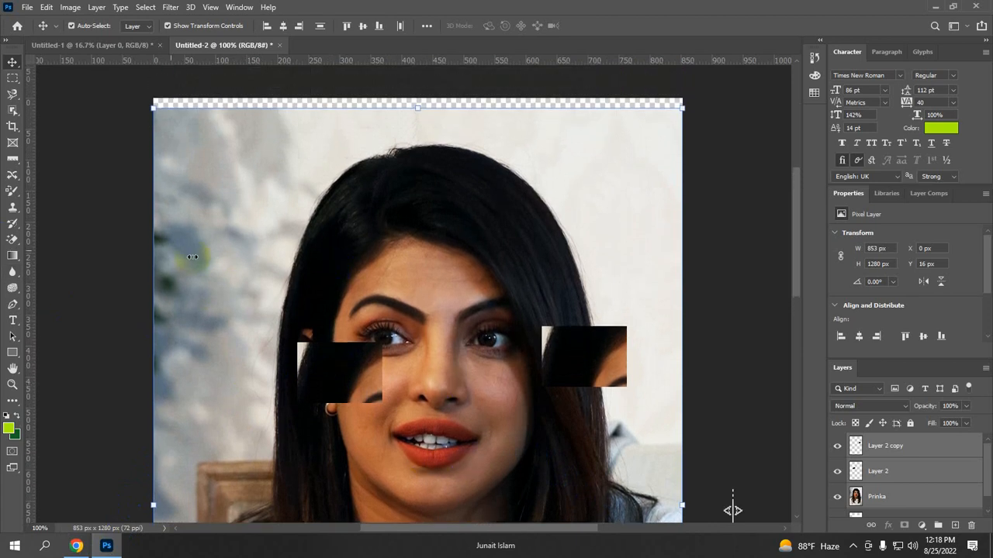
# Draw a narrow Polygonal Lasso selection along the left edge of the portrait's hair
pyautogui.rightClick(12, 94)
pyautogui.click(80, 104)
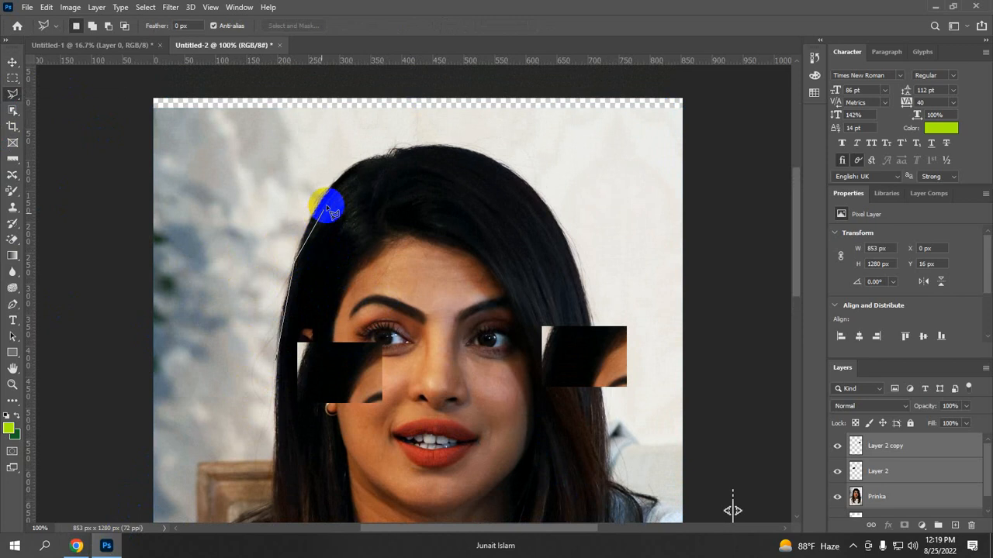
pyautogui.click(365, 186)
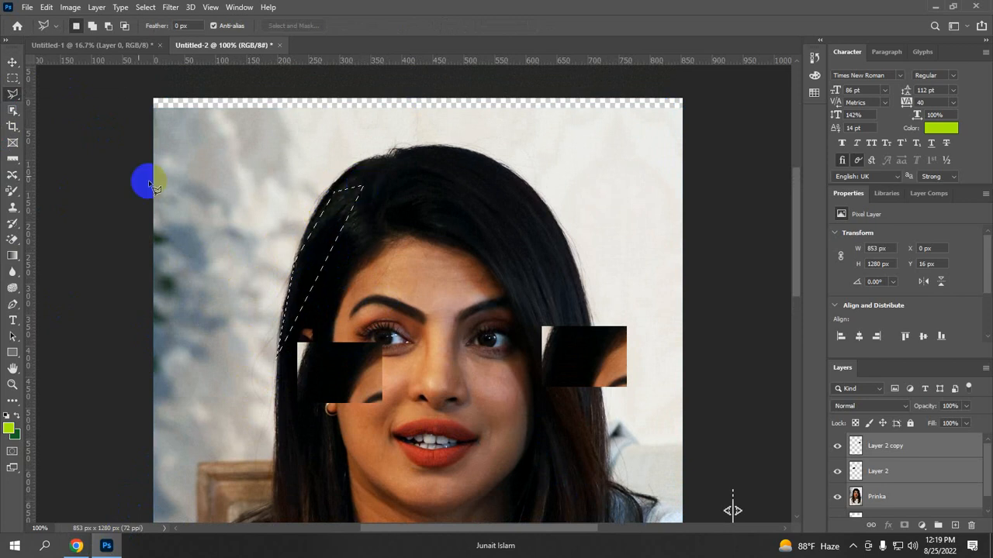
# Try the Object Selection tool on the portrait's hair with several layers selected, and dismiss the resulting alerts
pyautogui.click(12, 110)
pyautogui.click(246, 193)
pyautogui.click(434, 215)
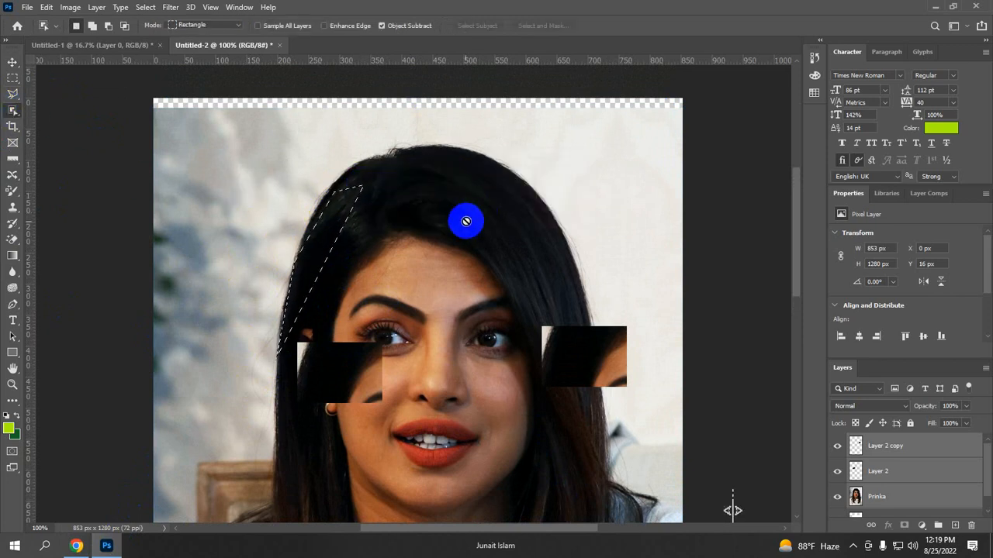
pyautogui.click(364, 255)
pyautogui.click(337, 237)
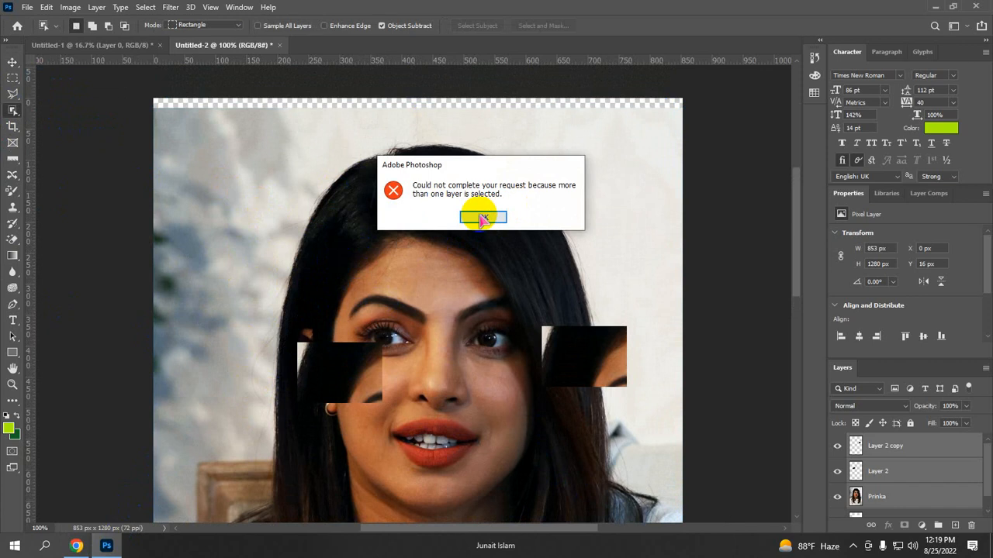
pyautogui.click(486, 215)
pyautogui.click(366, 218)
pyautogui.click(487, 217)
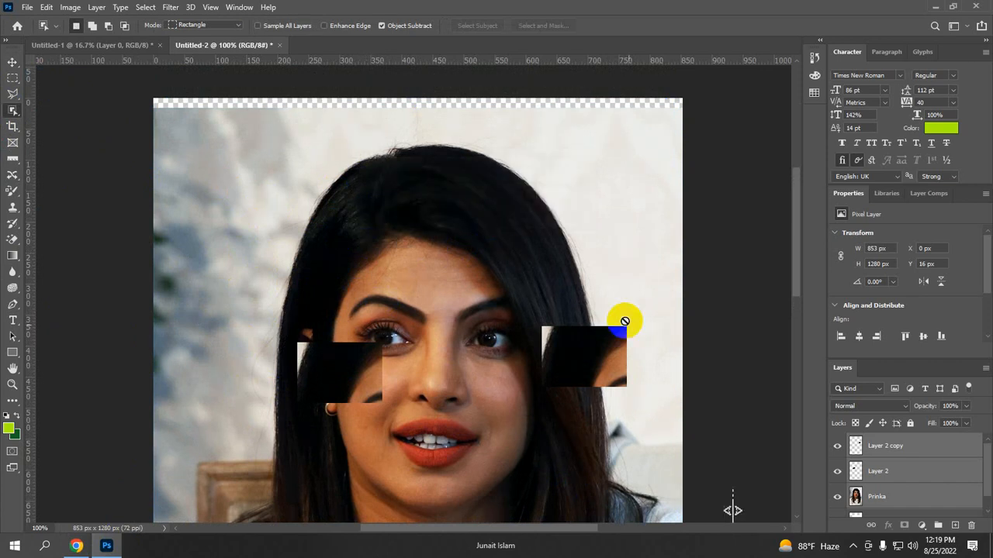
# Try an Object Selection rectangle of about 200 x 103 px over the upper left hair with only Layer 2 copy selected
pyautogui.click(12, 62)
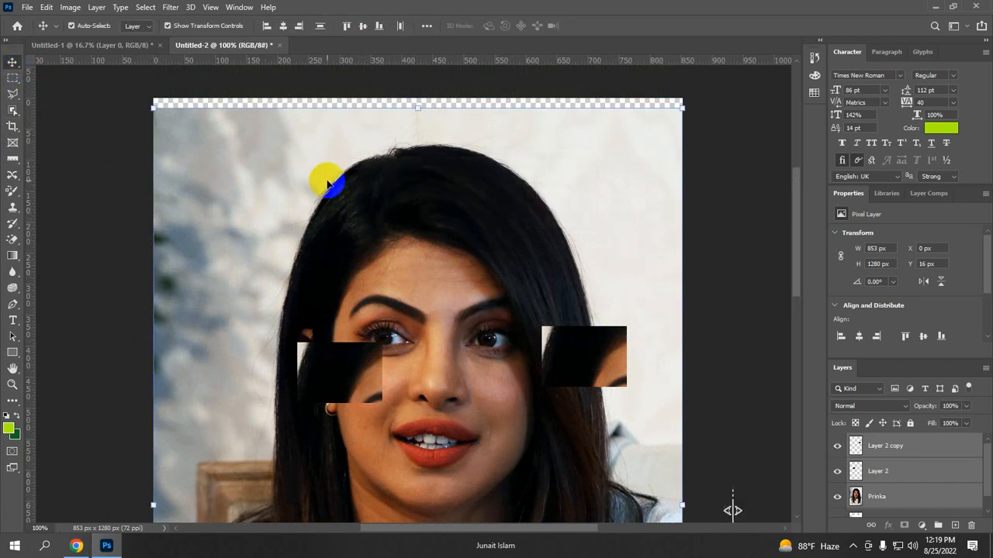
pyautogui.click(23, 110)
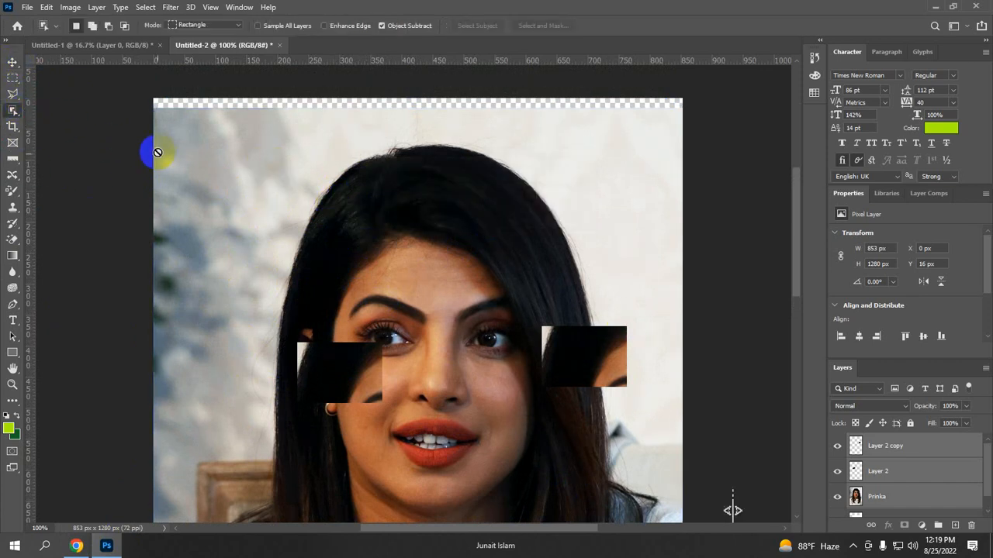
pyautogui.click(943, 451)
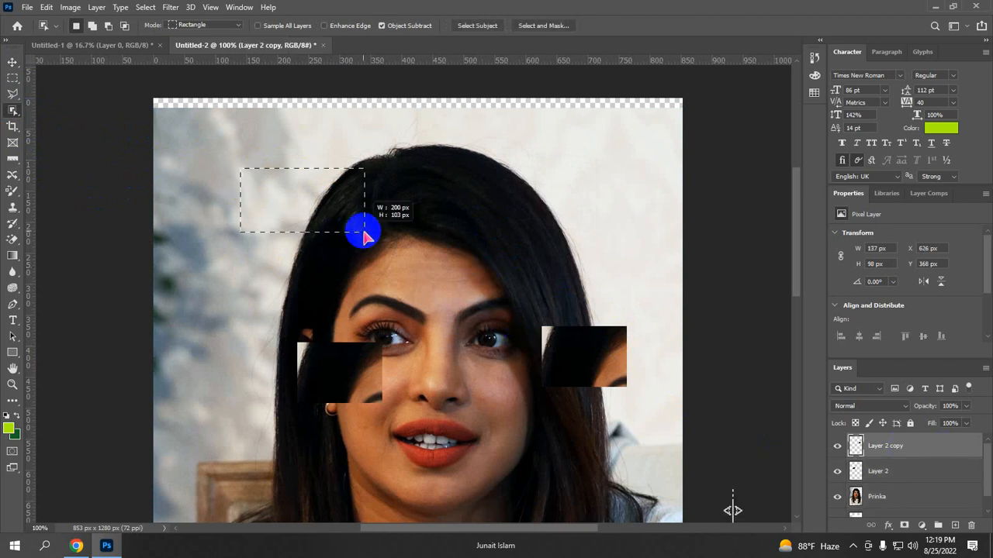
pyautogui.moveTo(365, 233); pyautogui.dragTo(365, 233)
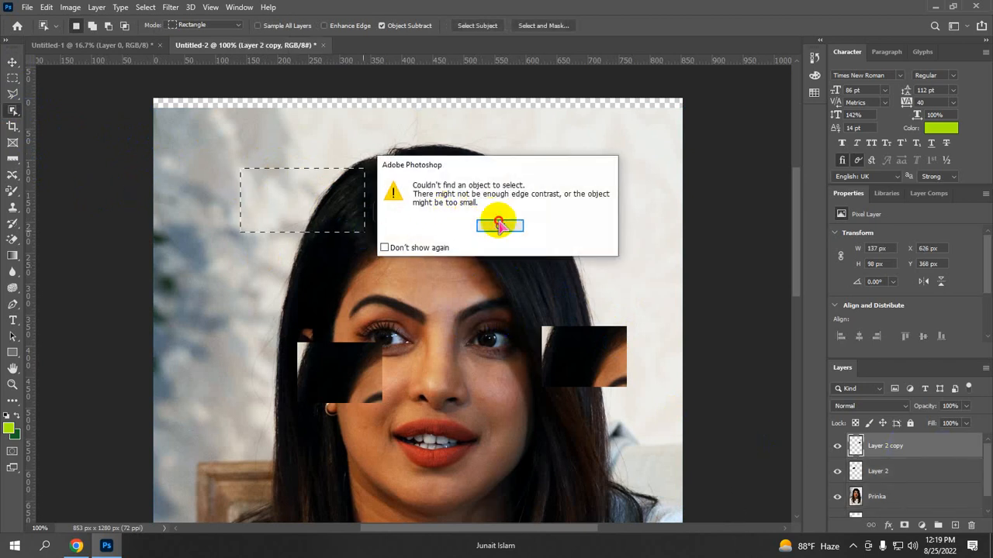
pyautogui.click(498, 225)
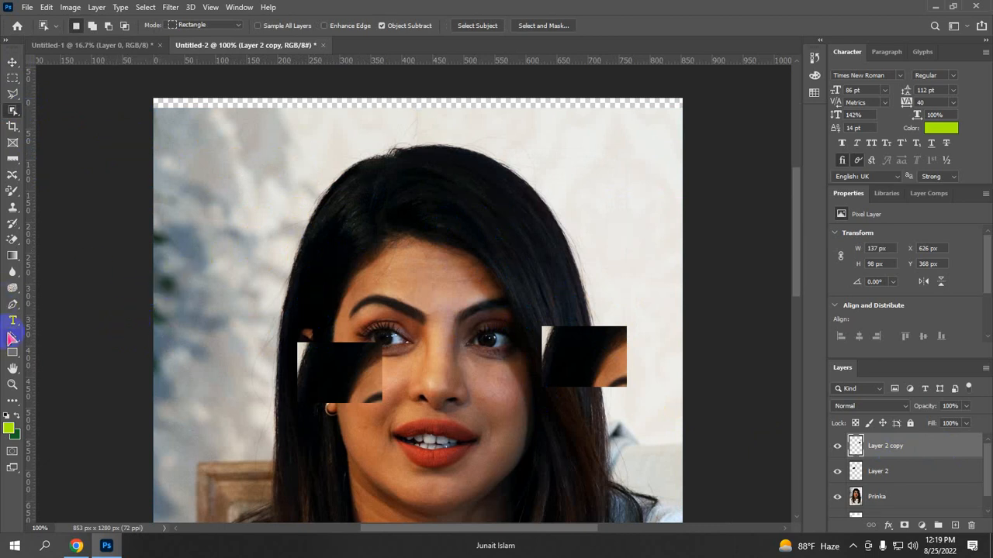
# Draw a Pen tool path up the left hair edge and continue it with freehand curves looping around the top of the head
pyautogui.moveTo(14, 304); pyautogui.dragTo(82, 302)
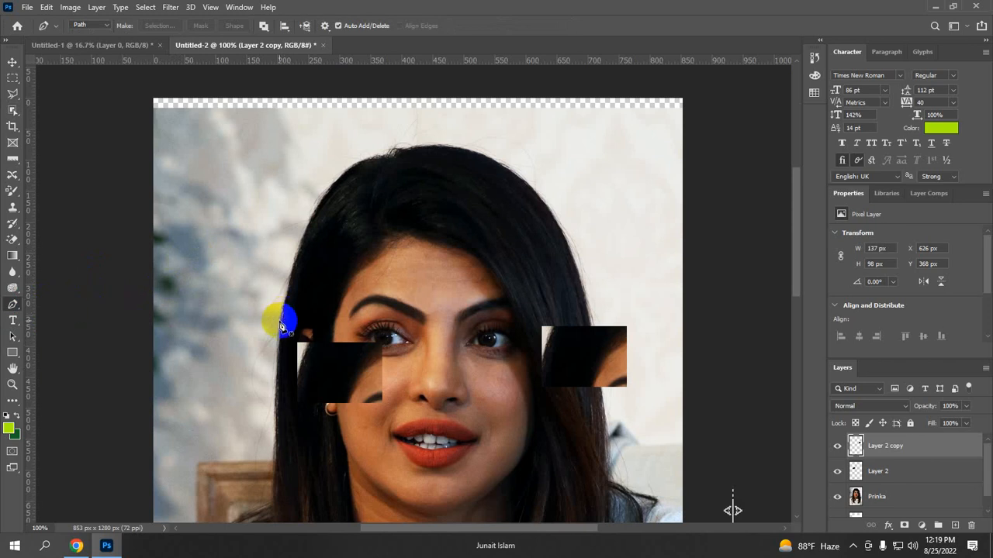
pyautogui.click(275, 405)
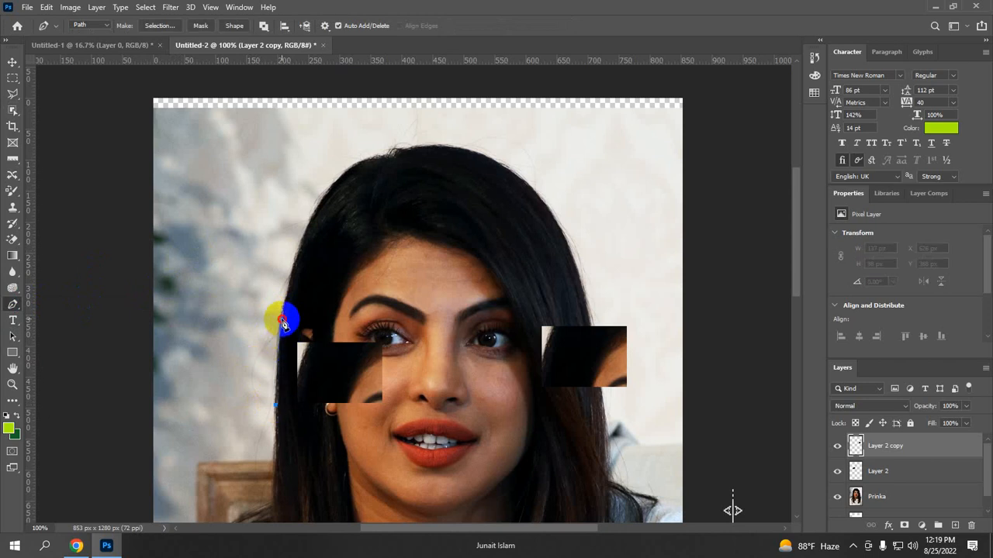
pyautogui.click(282, 319)
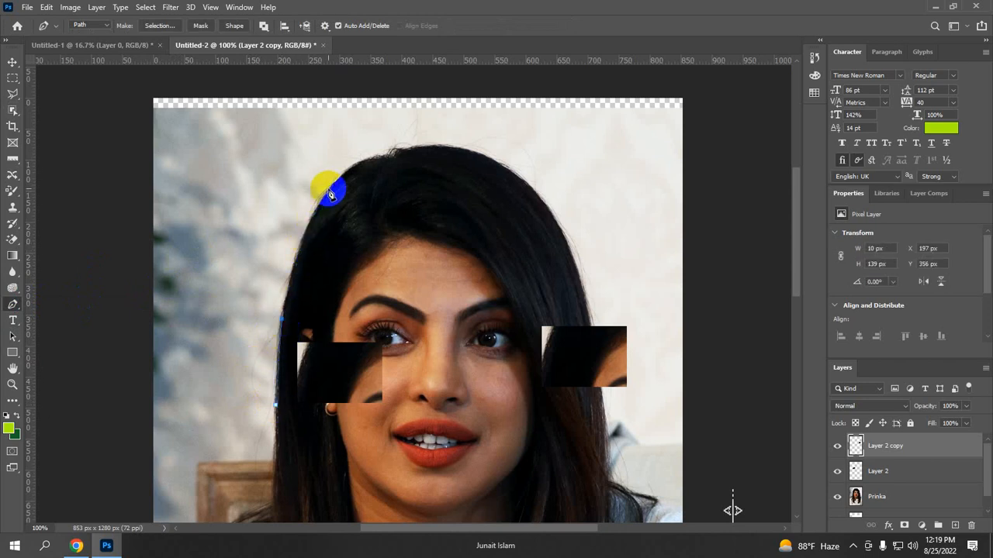
pyautogui.moveTo(338, 177); pyautogui.dragTo(377, 137)
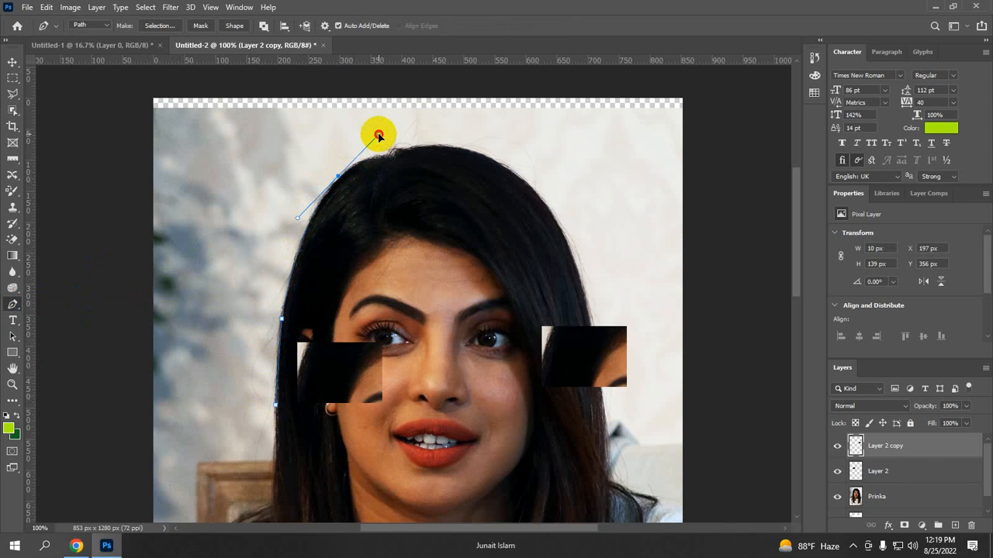
pyautogui.moveTo(416, 153); pyautogui.dragTo(538, 221)
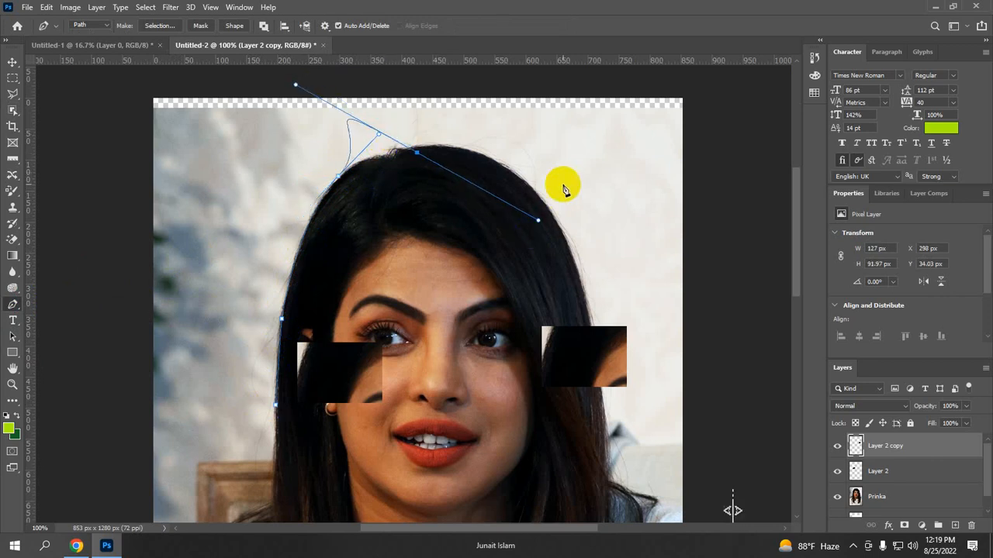
pyautogui.moveTo(563, 184); pyautogui.dragTo(573, 266)
pyautogui.moveTo(595, 219); pyautogui.dragTo(595, 166)
pyautogui.moveTo(456, 174); pyautogui.dragTo(486, 290)
pyautogui.moveTo(514, 256); pyautogui.dragTo(507, 200)
pyautogui.moveTo(412, 207); pyautogui.dragTo(400, 249)
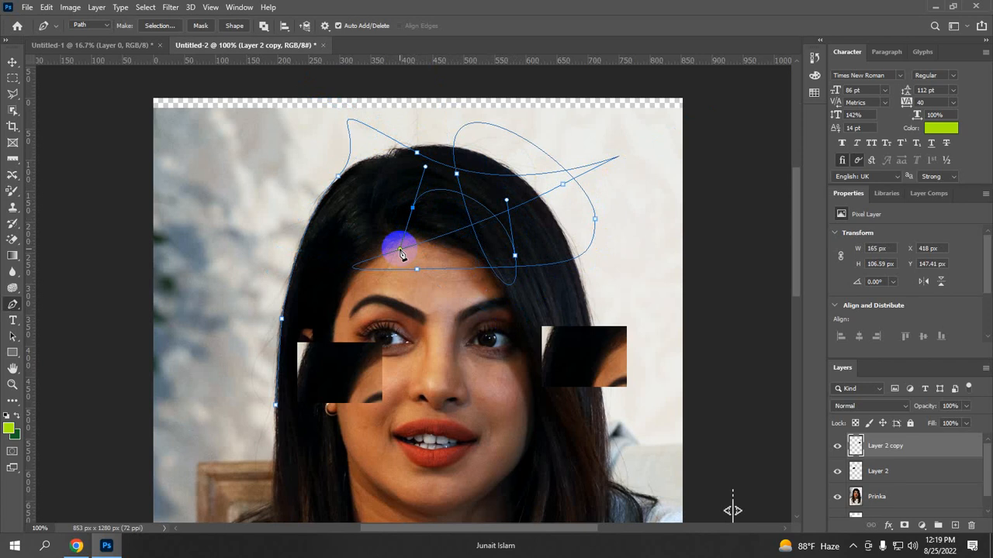
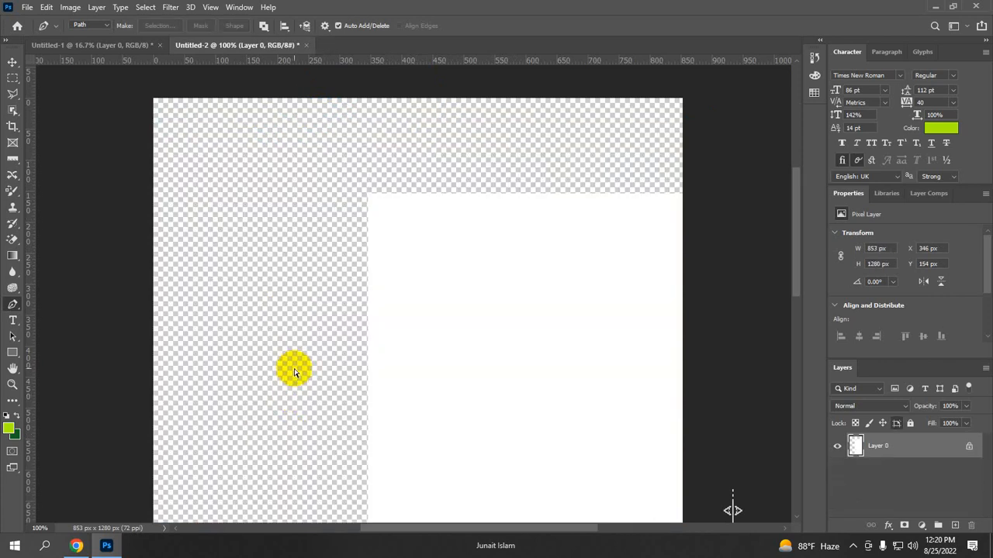
# Return the document history to the state with only the Prinka portrait layer above Layer 0
pyautogui.hotkey('ctrl', 'shift', 'z')
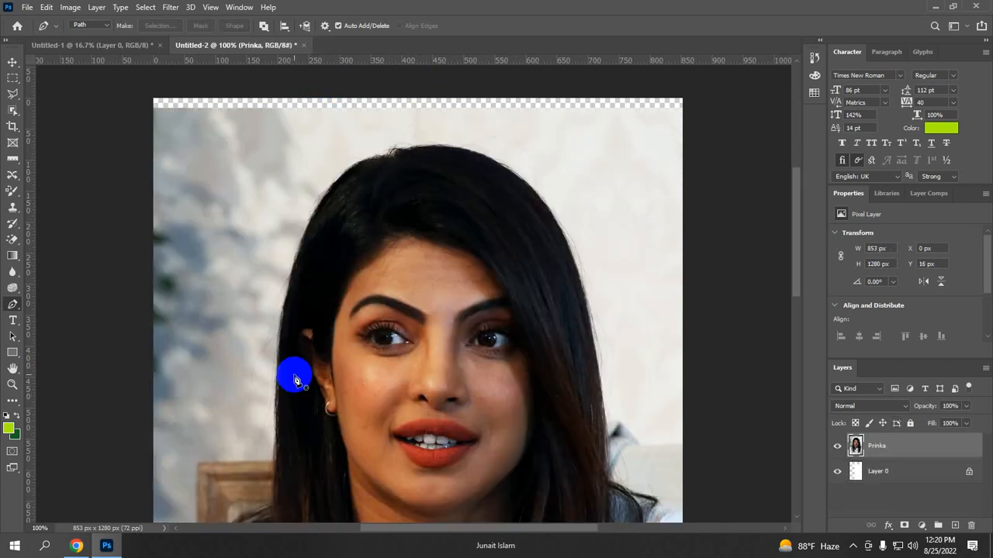
pyautogui.scroll(-5, 294, 378)
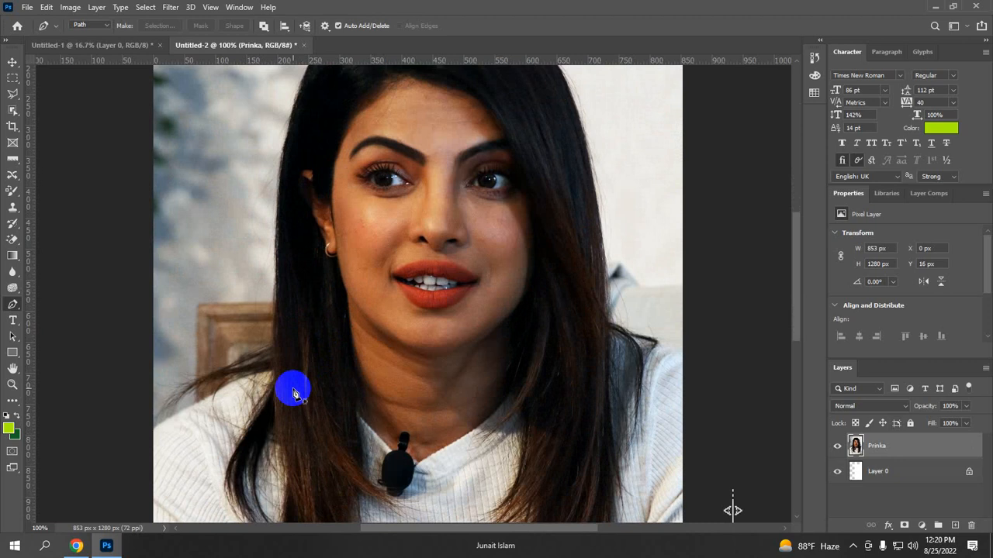
pyautogui.scroll(4, 283, 351)
# Trace the left hair edge with the Pen tool using two straight anchors and a curved segment to the upper left of the head
pyautogui.click(272, 437)
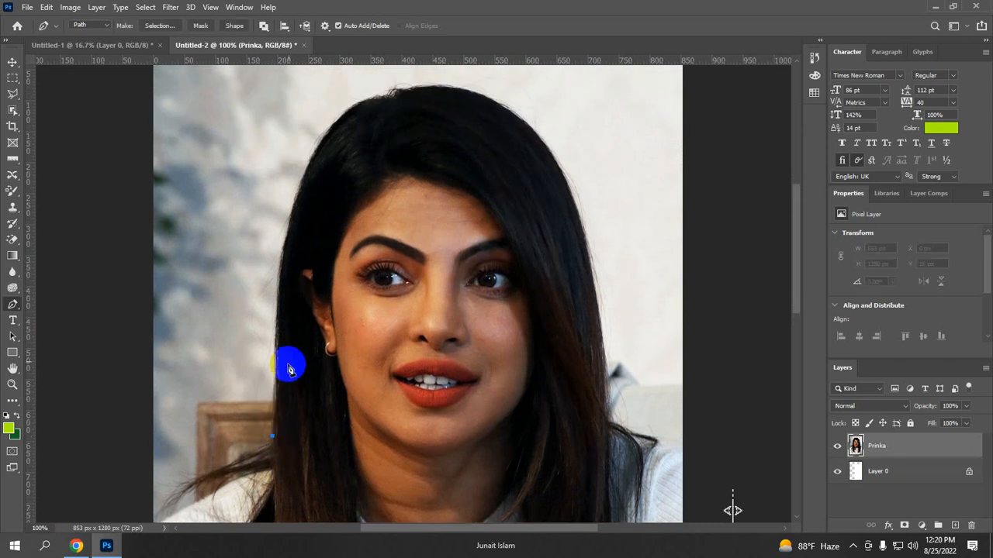
pyautogui.click(283, 270)
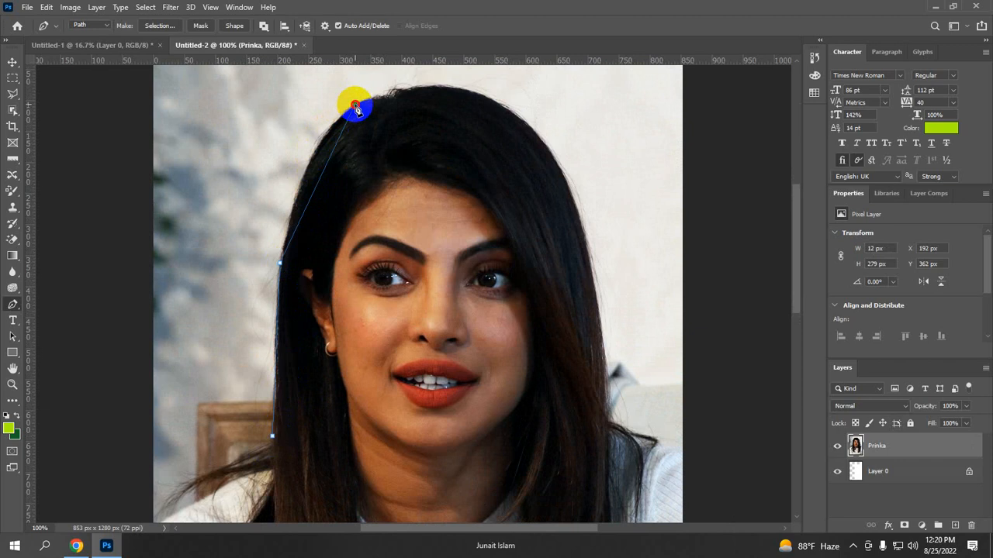
pyautogui.moveTo(356, 107); pyautogui.dragTo(408, 158)
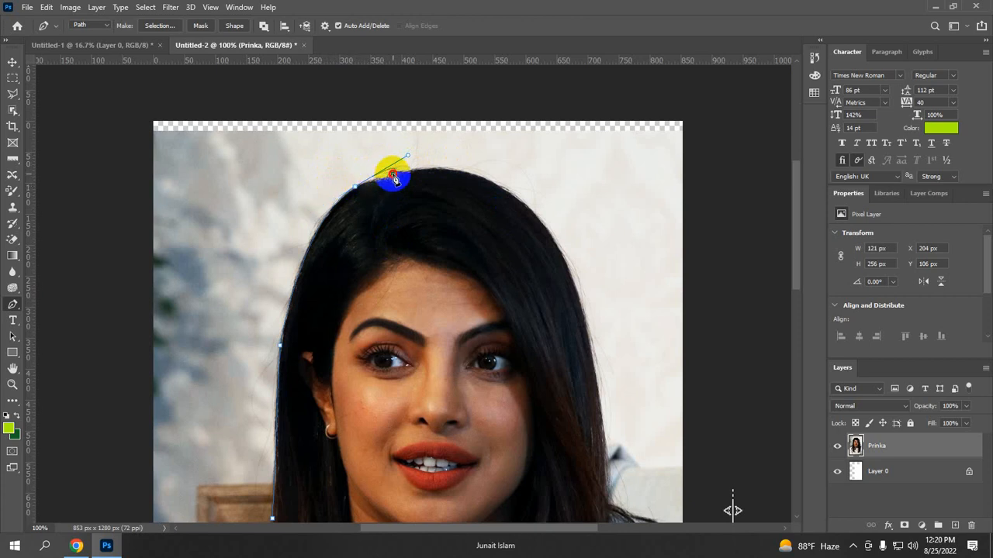
# Try to continue the curved path with an anchor at the hair parting, at 200% zoom as well, and discard the path
pyautogui.moveTo(394, 179); pyautogui.dragTo(406, 172)
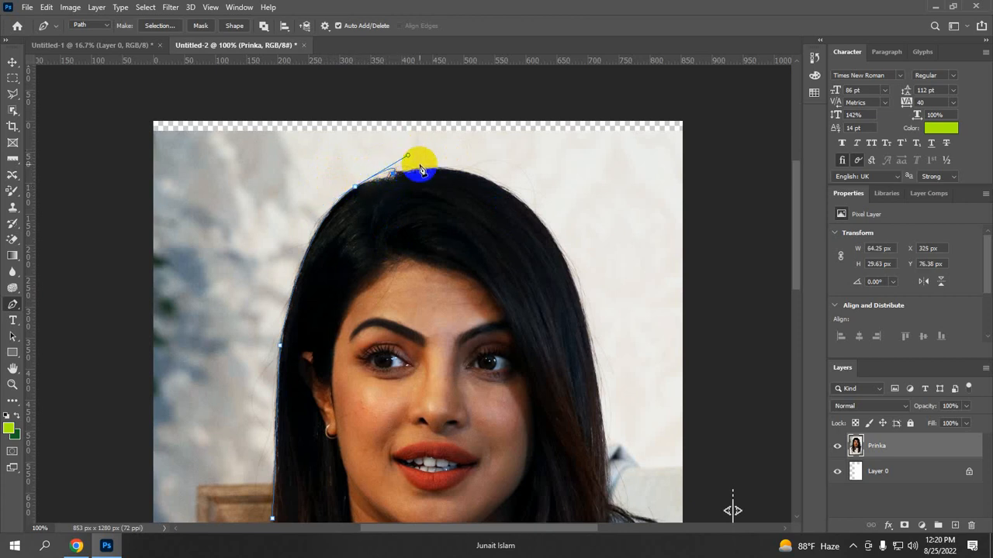
pyautogui.moveTo(409, 165); pyautogui.dragTo(356, 192)
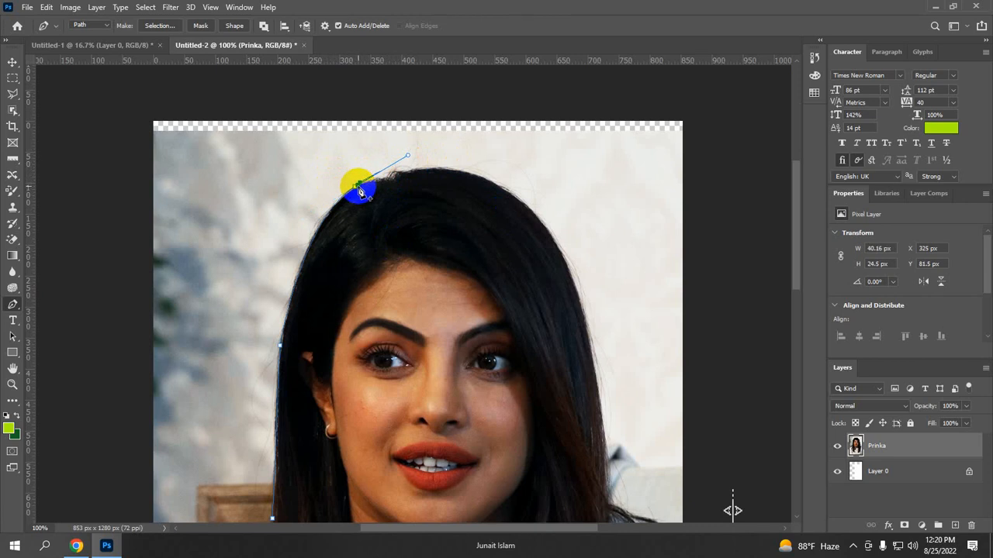
pyautogui.click(357, 187)
pyautogui.hotkey('ctrl', '+')
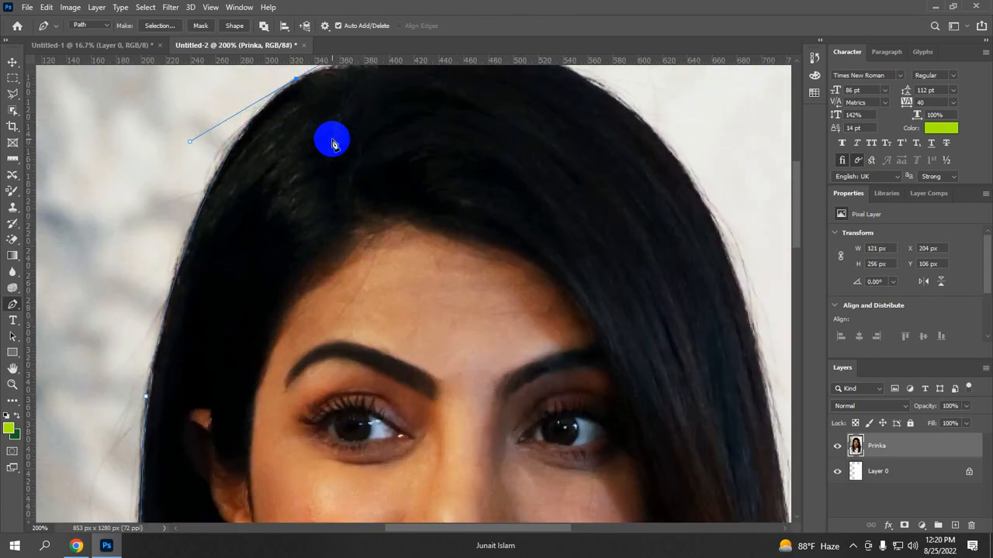
pyautogui.moveTo(313, 117); pyautogui.dragTo(372, 230)
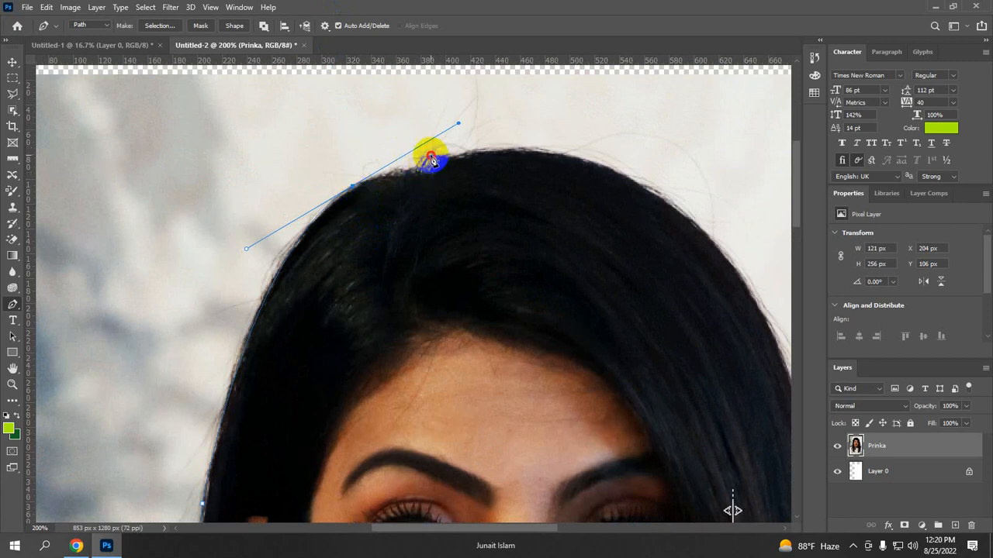
pyautogui.moveTo(431, 160); pyautogui.dragTo(456, 127)
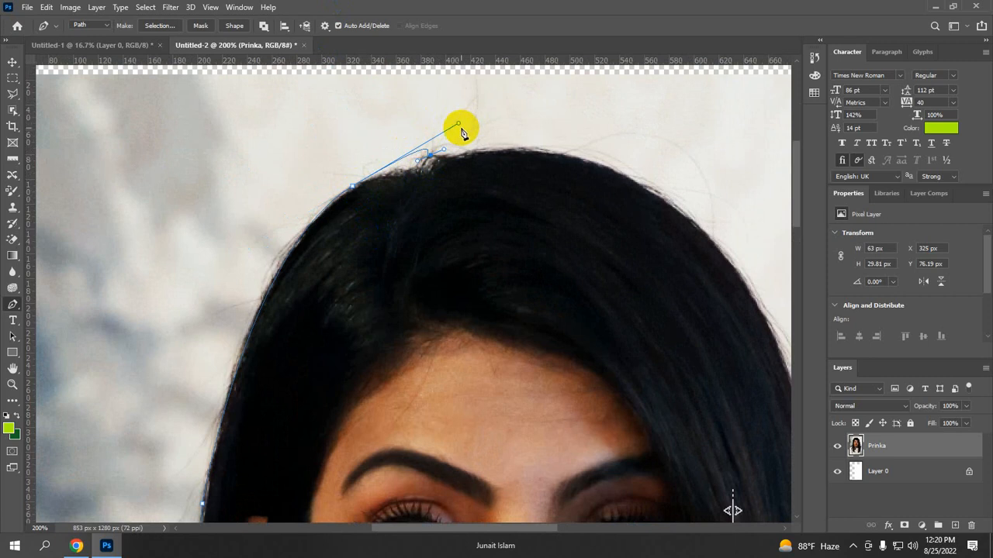
pyautogui.press('Escape')
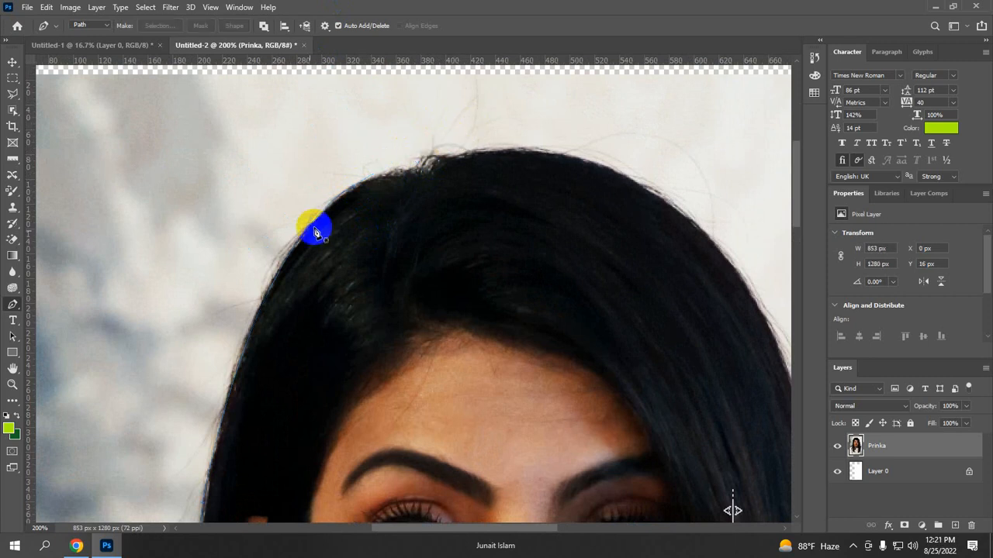
# Try tracing the left hair edge with two straight anchors and a curved segment up to the hair parting, and discard the path
pyautogui.click(230, 383)
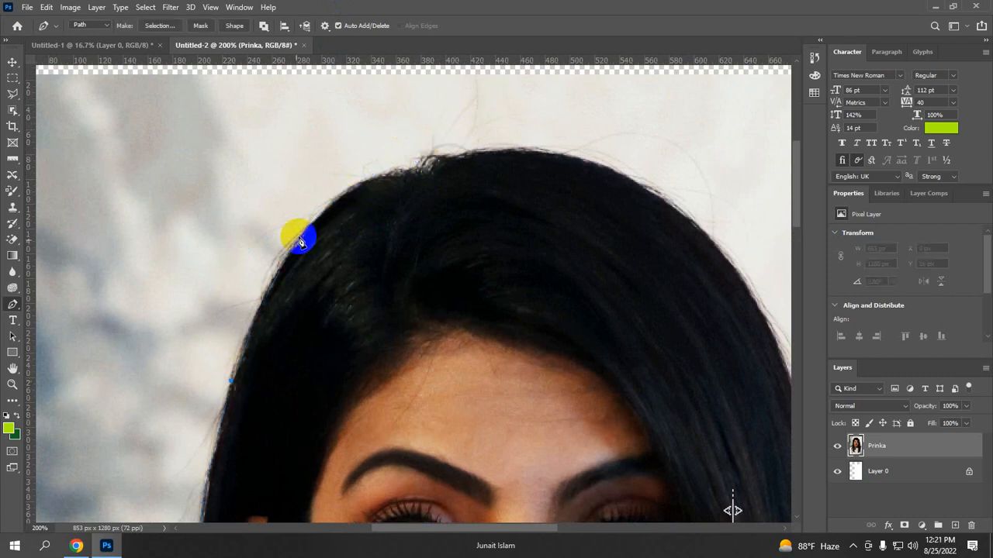
pyautogui.click(277, 275)
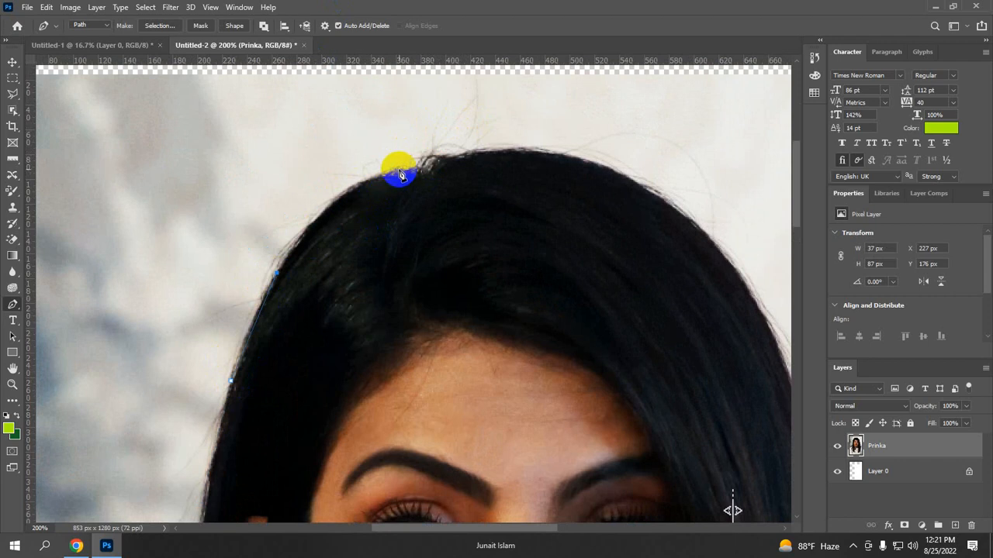
pyautogui.moveTo(397, 172); pyautogui.dragTo(479, 159)
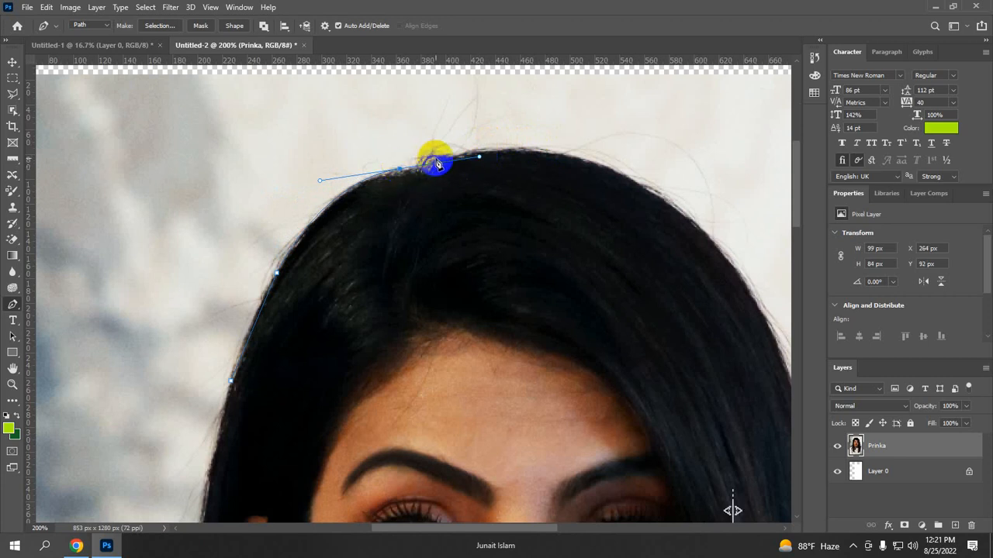
pyautogui.moveTo(446, 149)
pyautogui.mouseDown()
pyautogui.moveTo(461, 143)
pyautogui.moveTo(438, 153)
pyautogui.moveTo(534, 146)
pyautogui.moveTo(435, 161)
pyautogui.mouseUp()
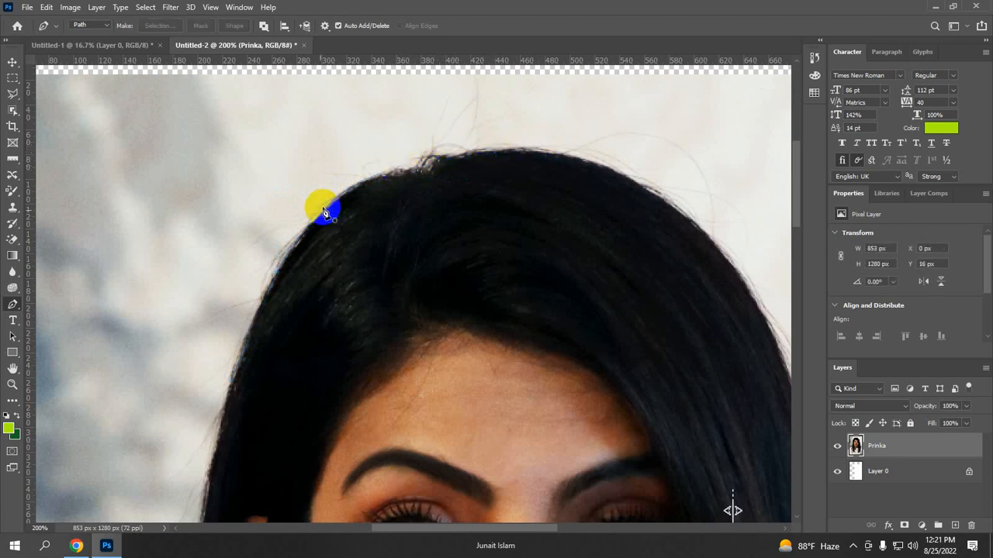
# Draw a Pen tool path from the left hair edge over the crown to the upper right, with one curved anchor at the parting
pyautogui.click(268, 283)
pyautogui.click(357, 186)
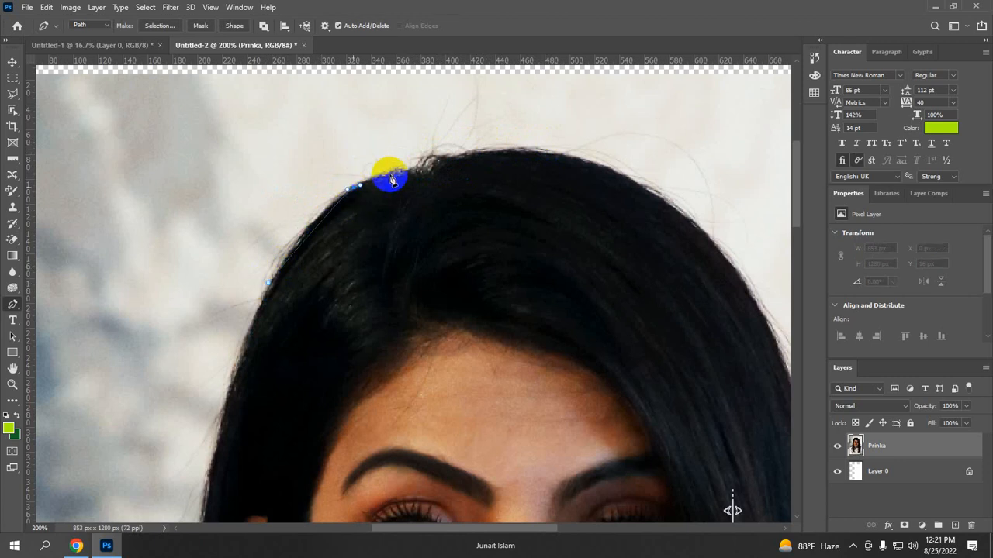
pyautogui.moveTo(434, 161); pyautogui.dragTo(530, 199)
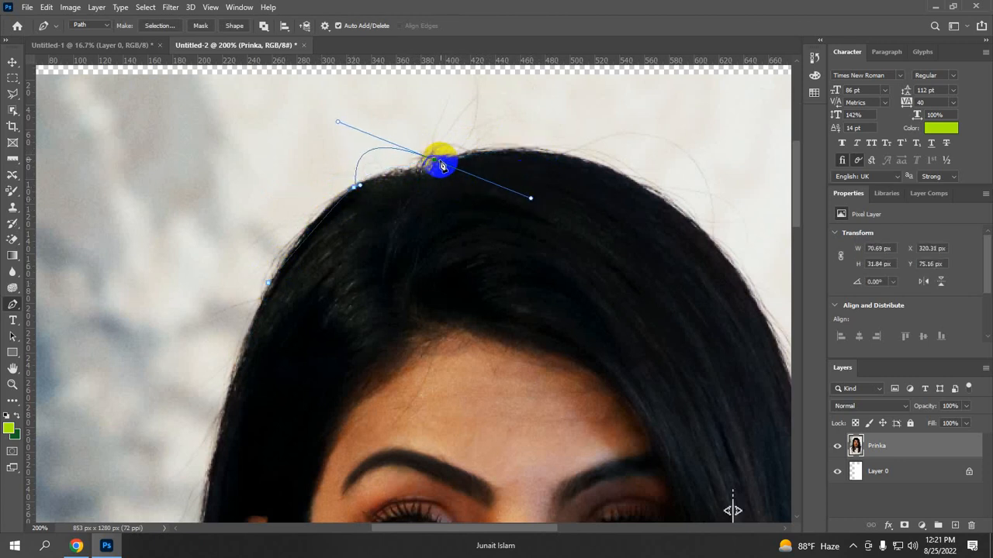
pyautogui.click(531, 148)
pyautogui.click(585, 156)
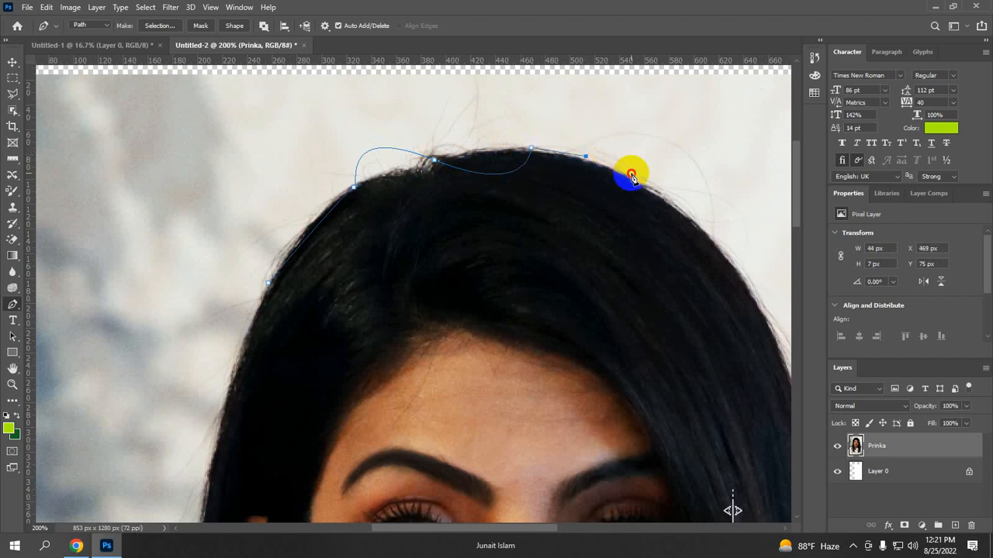
pyautogui.click(631, 173)
pyautogui.click(651, 193)
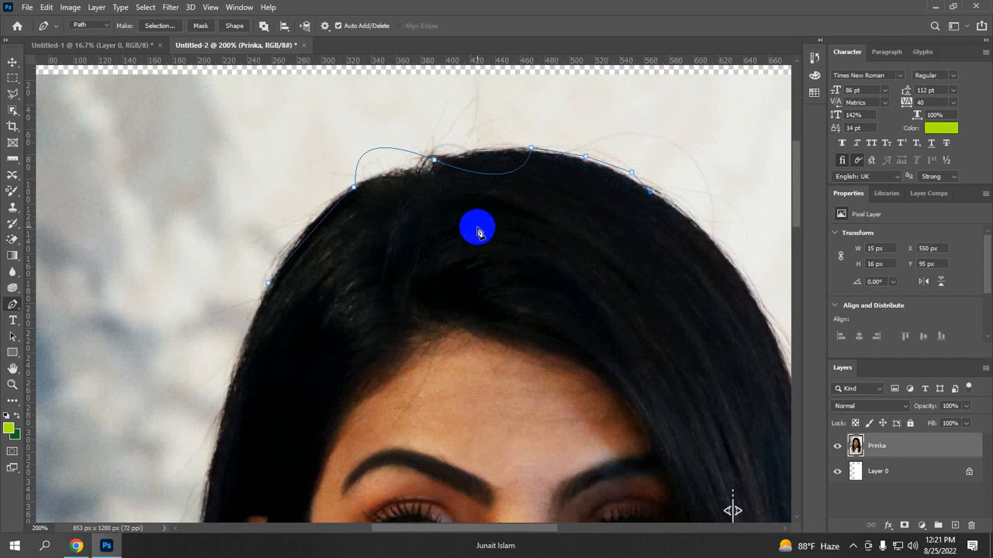
# Delete the unfinished hair path together with the Prinka layer, and undo the deletions to bring both back
pyautogui.press('Delete')
pyautogui.press('Delete')
pyautogui.press('Delete')
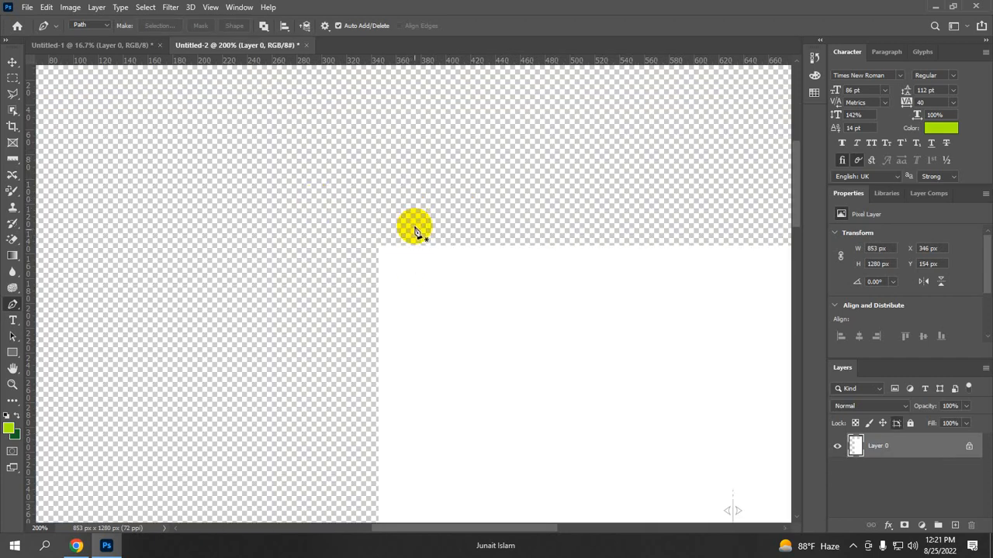
pyautogui.hotkey('ctrl', 'z')
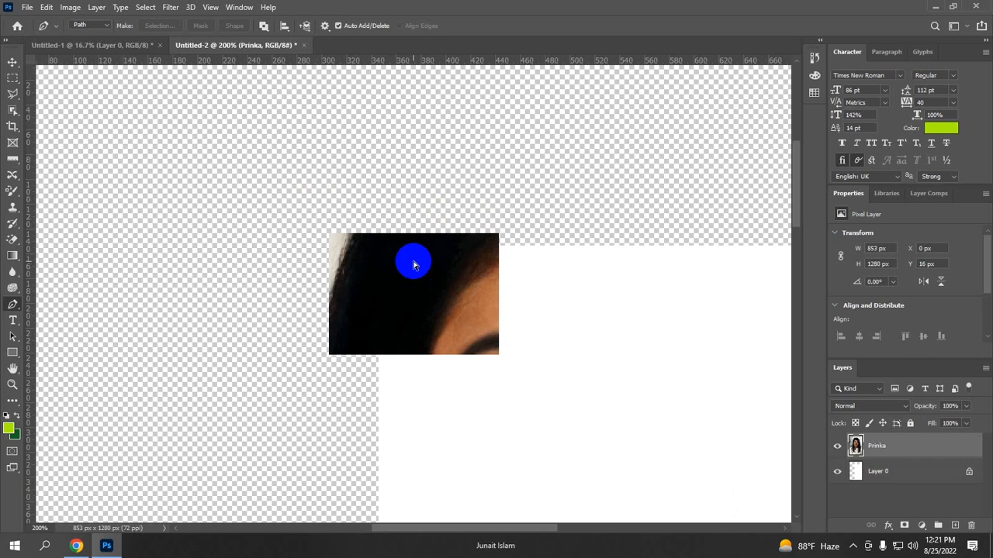
# Continue the path from the upper right of the head down across the forehead hairline and close it at the left hair edge
pyautogui.scroll(-2, 354, 266)
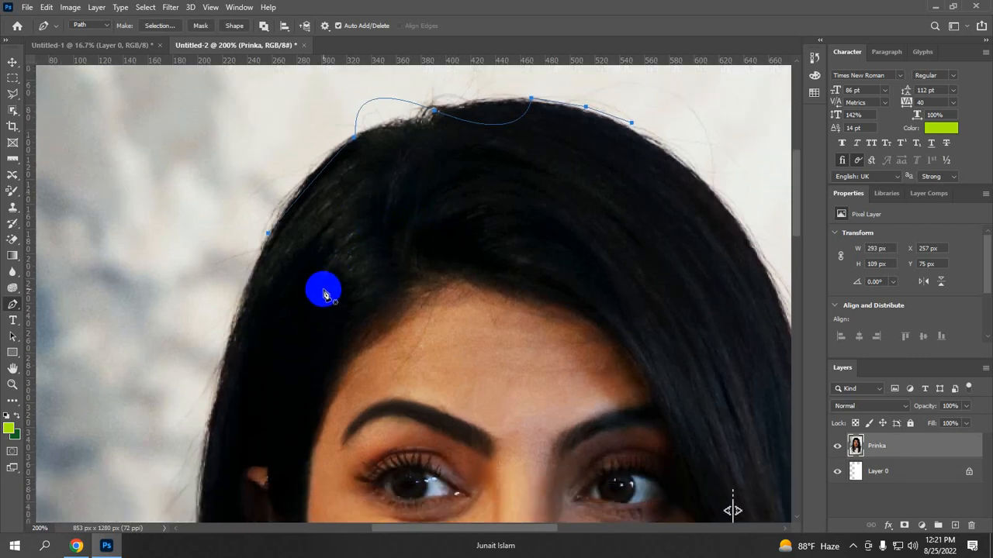
pyautogui.click(633, 126)
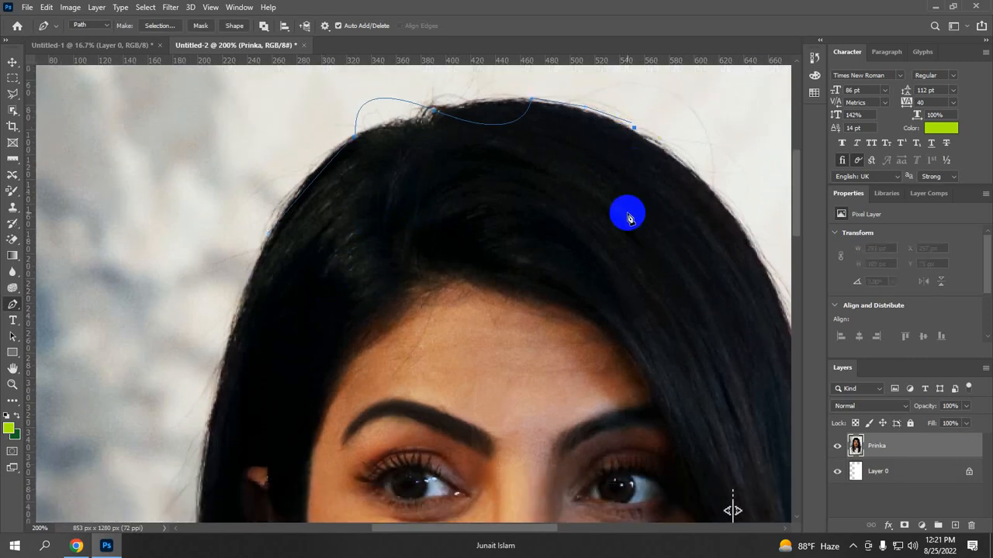
pyautogui.moveTo(595, 271); pyautogui.dragTo(543, 288)
pyautogui.moveTo(426, 310); pyautogui.dragTo(367, 313)
pyautogui.click(288, 252)
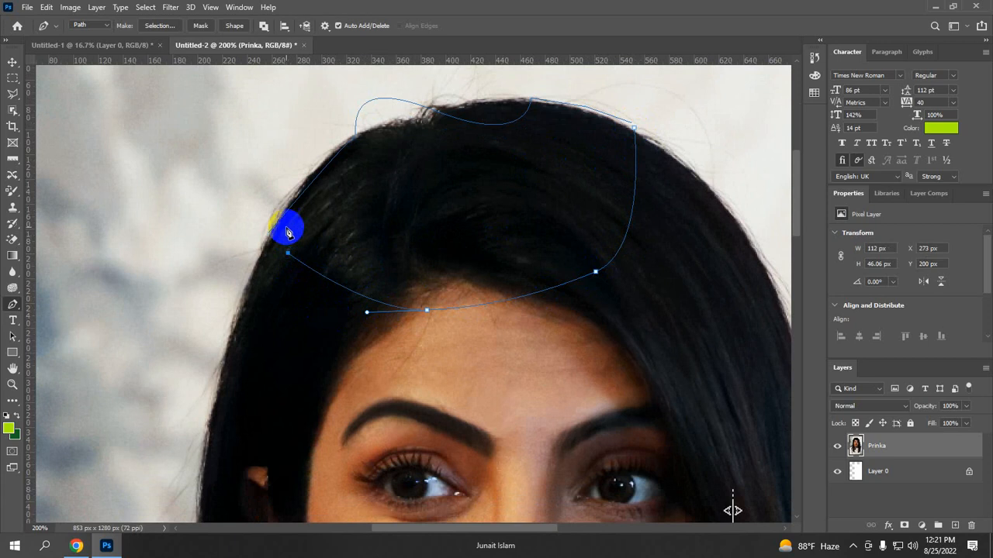
pyautogui.click(283, 228)
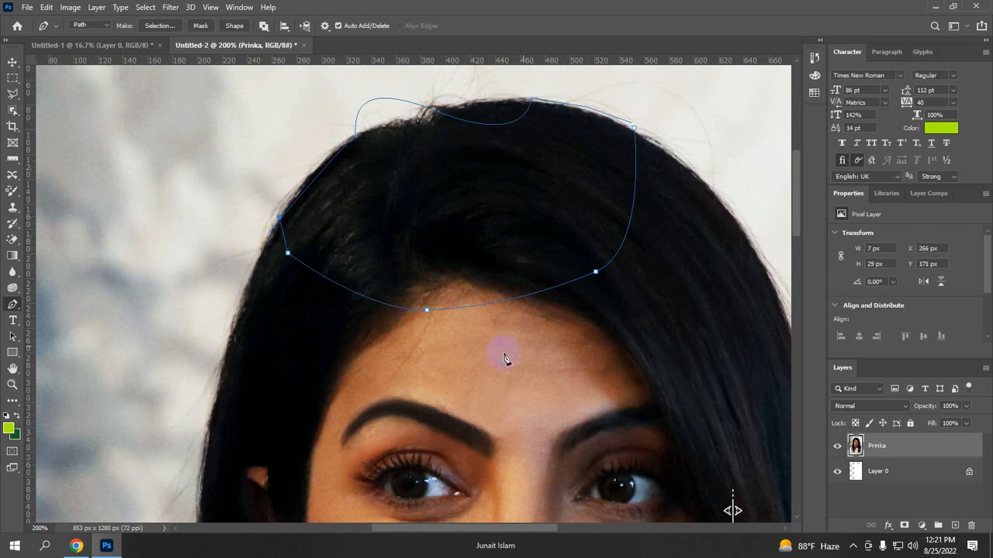
# Convert the closed hair path into a selection and deselect it
pyautogui.rightClick(476, 250)
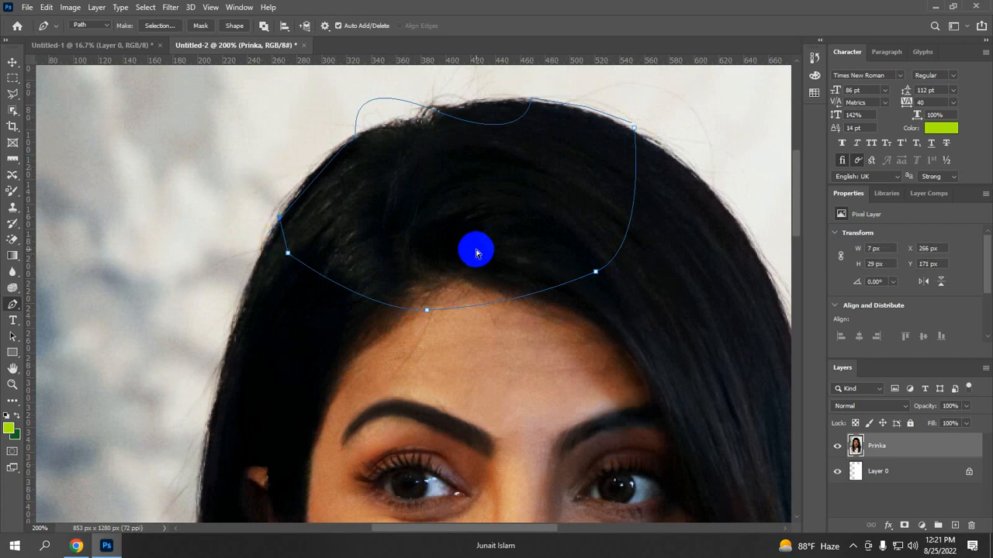
pyautogui.hotkey('ctrl', 'Return')
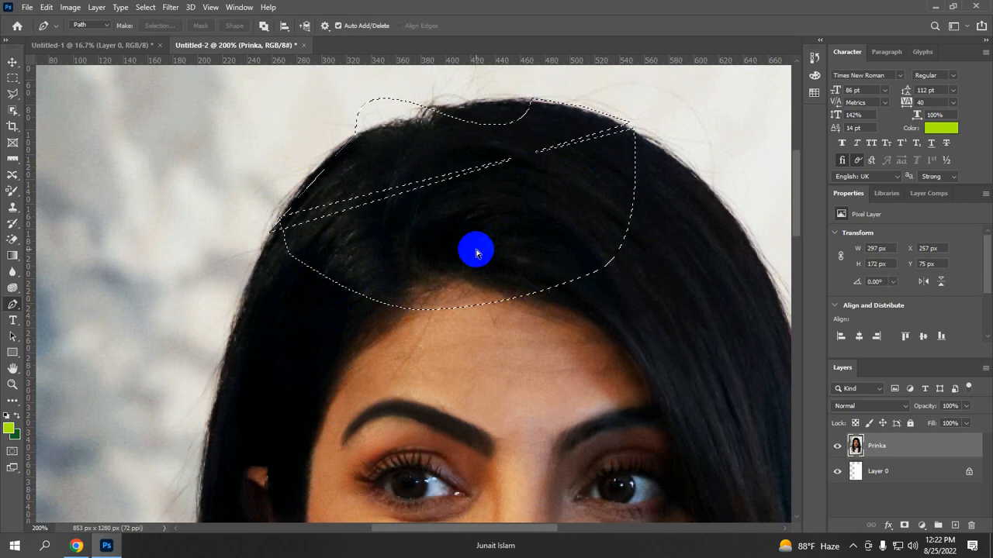
pyautogui.hotkey('ctrl', 'd')
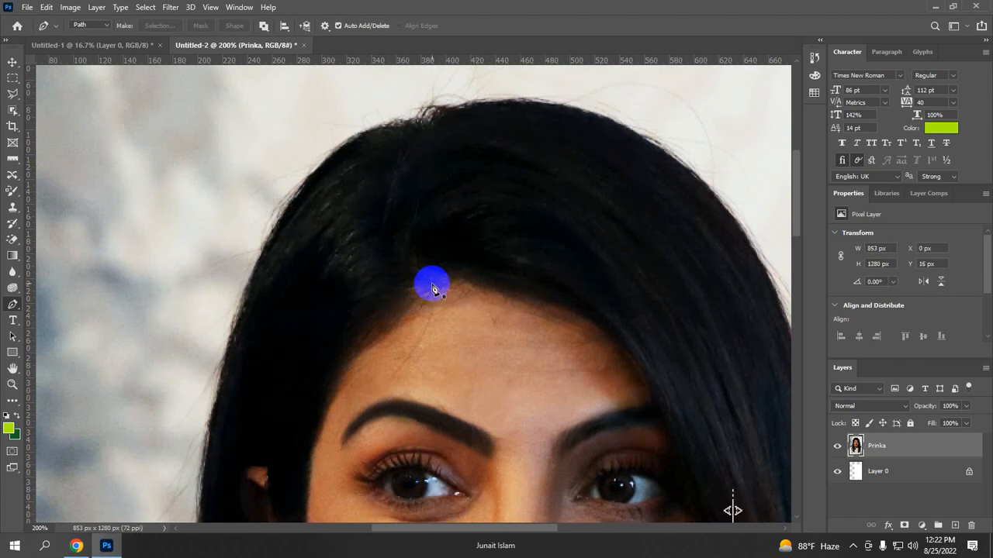
# Trace the hair outline with the Pen tool from the left edge over the crown to the right side, using curved anchors
pyautogui.rightClick(16, 307)
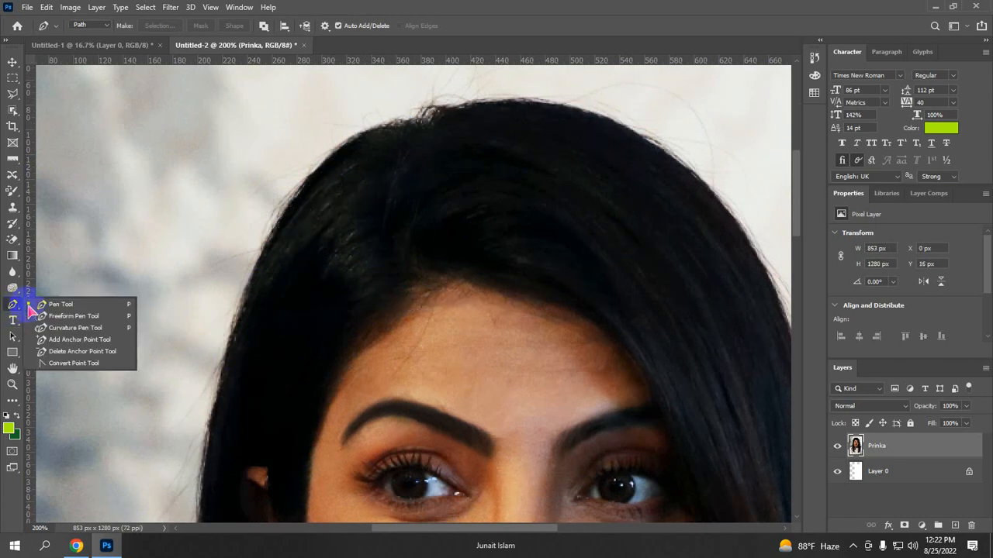
pyautogui.click(60, 304)
pyautogui.click(230, 341)
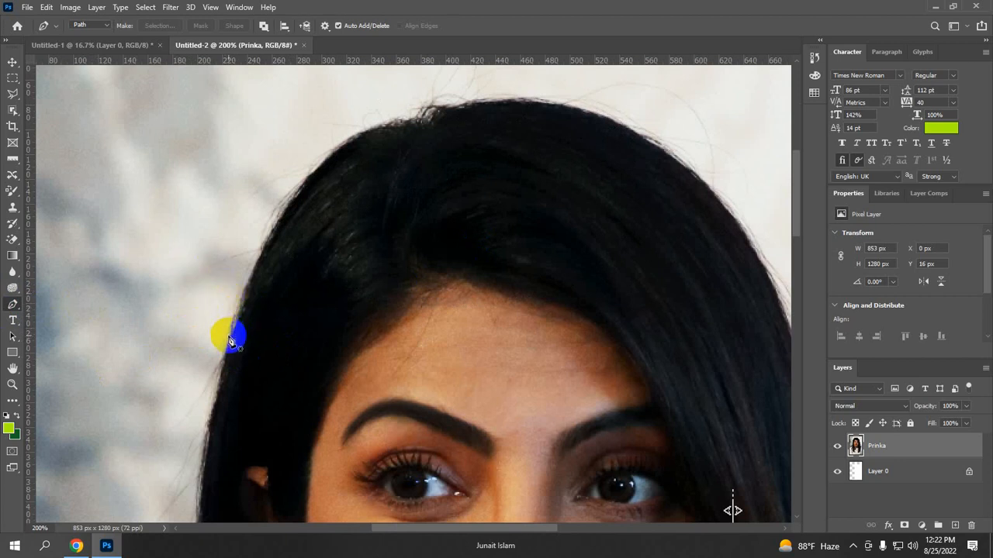
pyautogui.click(297, 185)
pyautogui.click(370, 150)
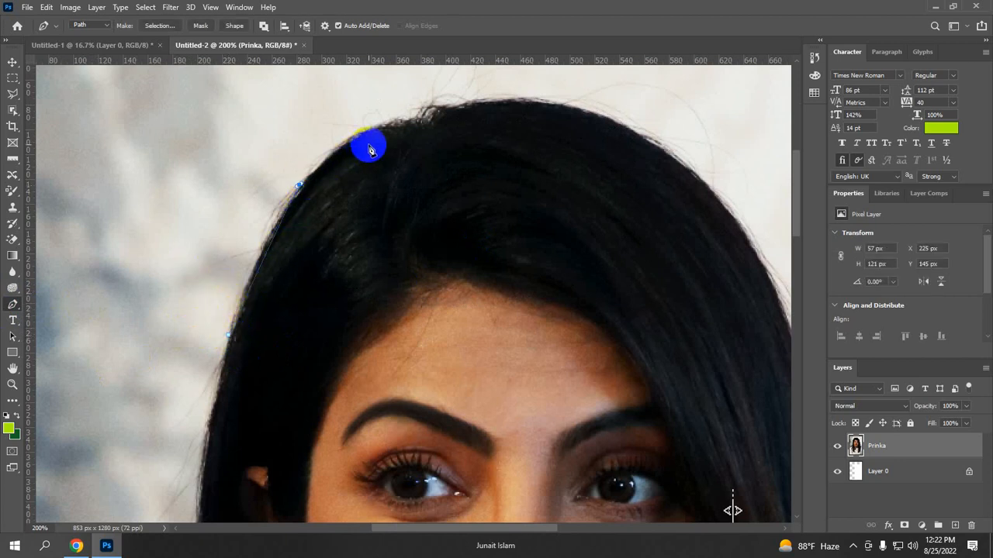
pyautogui.moveTo(377, 134); pyautogui.dragTo(406, 127)
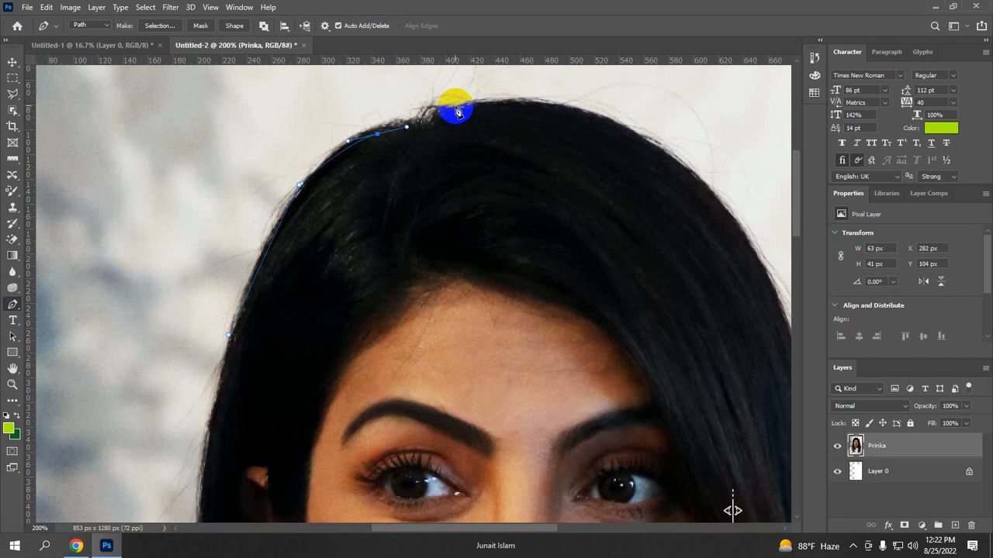
pyautogui.moveTo(507, 102); pyautogui.dragTo(595, 106)
pyautogui.moveTo(676, 154); pyautogui.dragTo(725, 184)
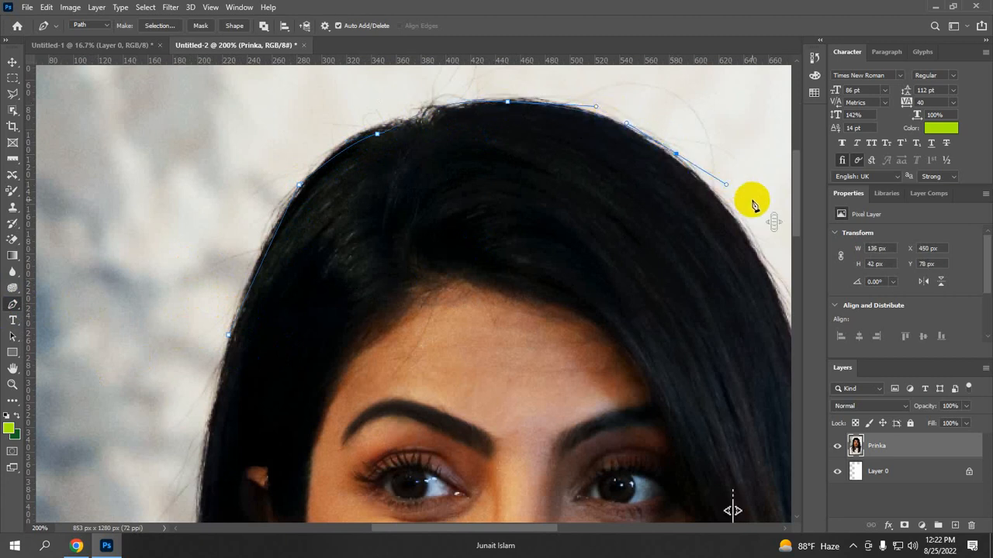
pyautogui.moveTo(758, 252); pyautogui.dragTo(791, 300)
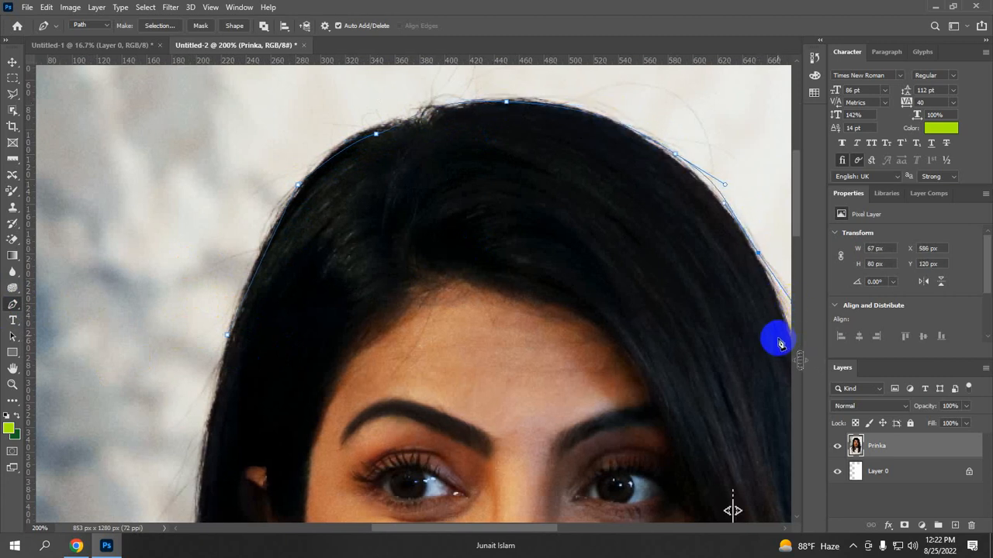
# Extend the path from the right hair edge back across the hair with three curved anchors toward the left side
pyautogui.moveTo(538, 246); pyautogui.dragTo(453, 369)
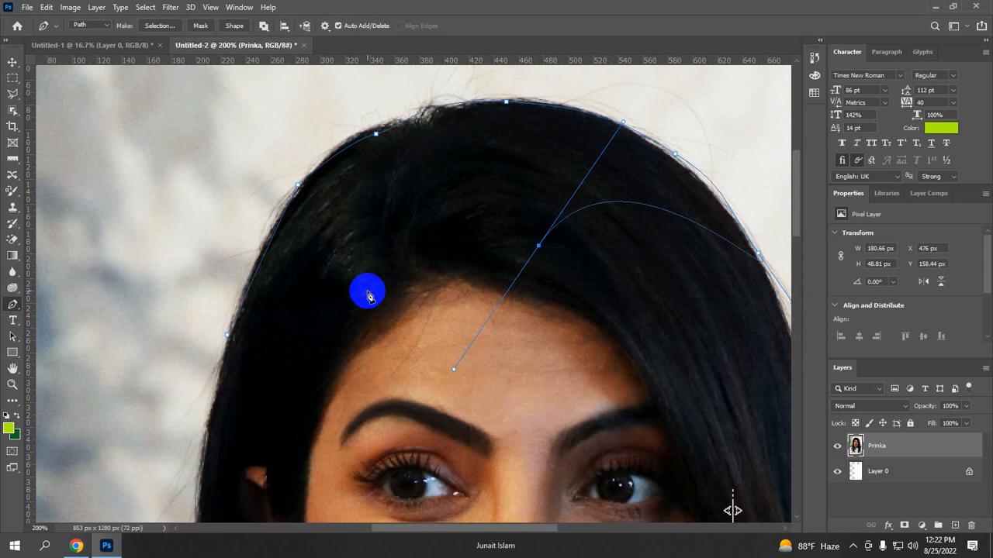
pyautogui.moveTo(356, 269); pyautogui.dragTo(424, 370)
pyautogui.moveTo(281, 339); pyautogui.dragTo(159, 368)
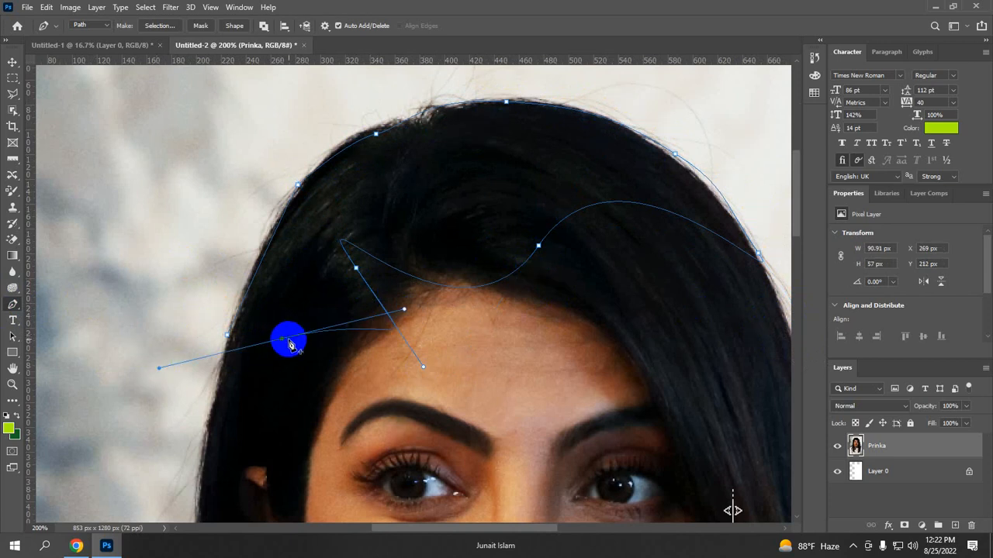
# Remove anchor points from the hair path, including the one in the inner hair and the one at the crown
pyautogui.click(357, 270)
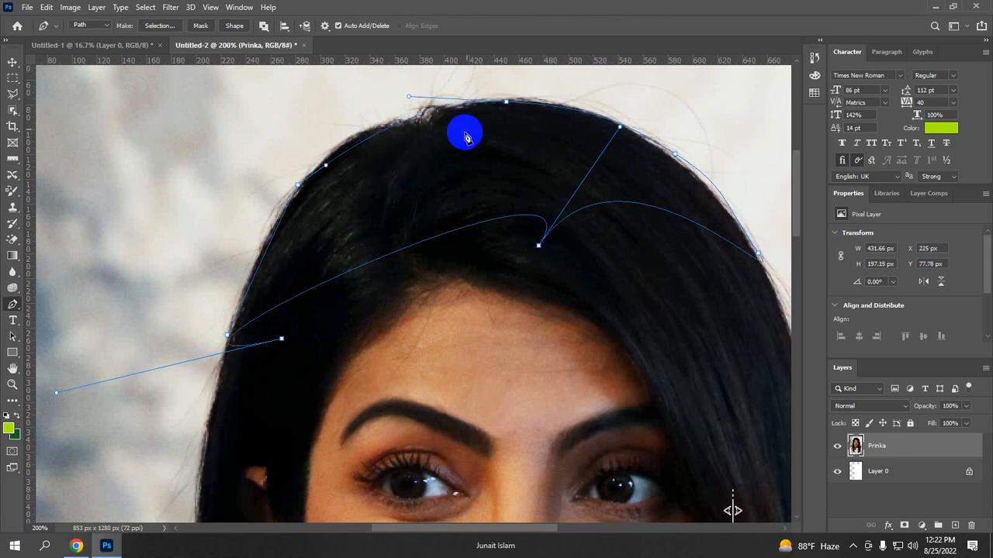
pyautogui.click(505, 102)
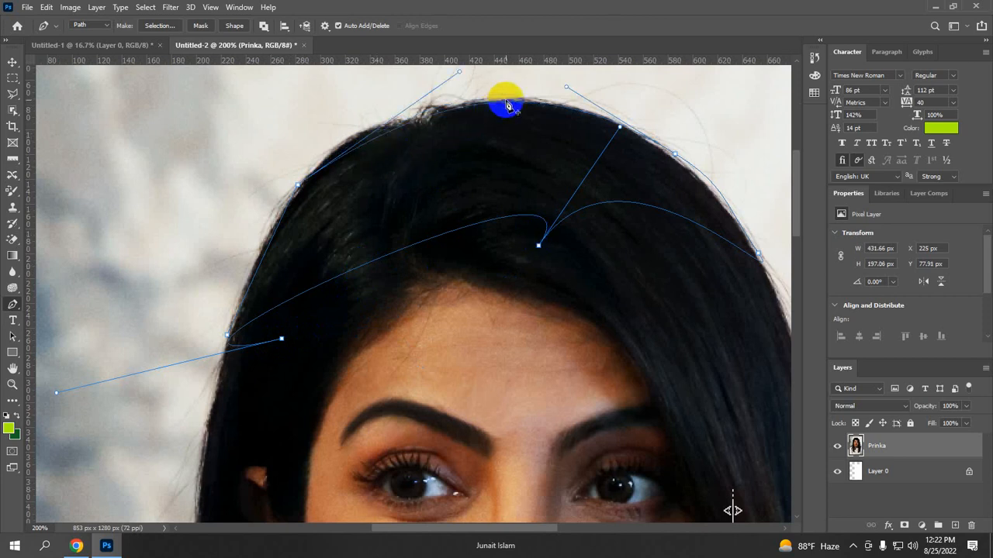
pyautogui.click(622, 129)
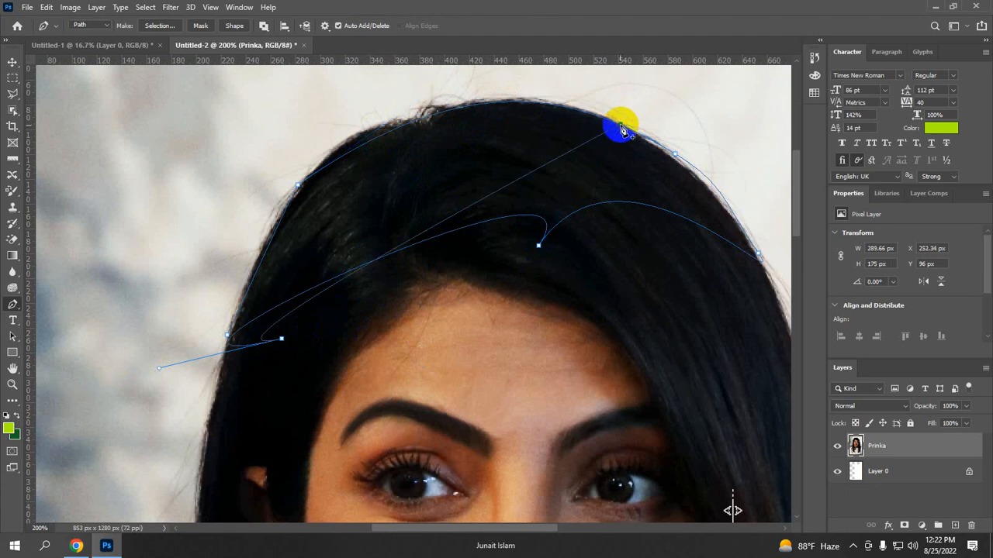
# Continue the path from the upper right hair edge inward across the top of the hair with a run of short segments
pyautogui.click(673, 154)
pyautogui.click(642, 157)
pyautogui.click(600, 179)
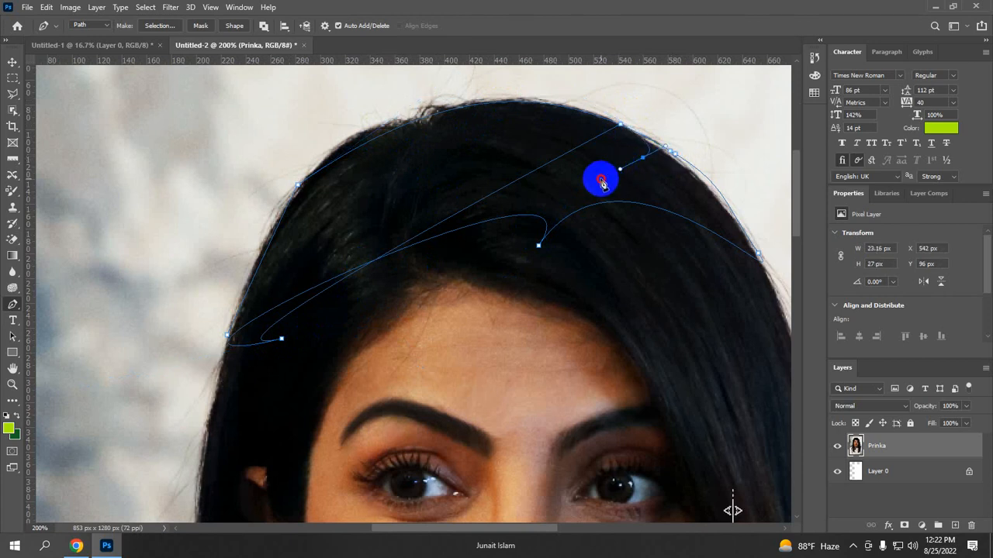
pyautogui.click(561, 182)
pyautogui.click(511, 164)
pyautogui.moveTo(508, 161); pyautogui.dragTo(505, 138)
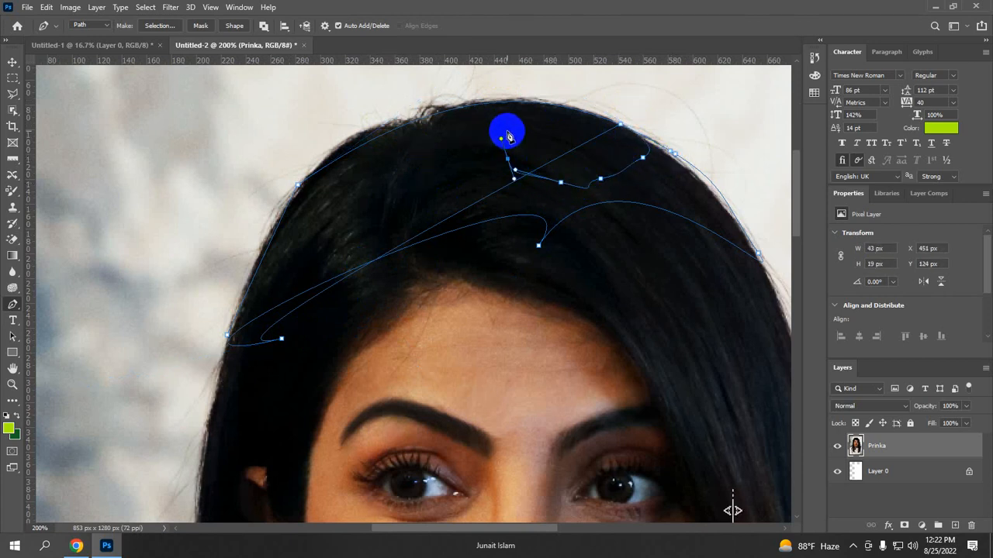
pyautogui.rightClick(507, 136)
pyautogui.click(197, 405)
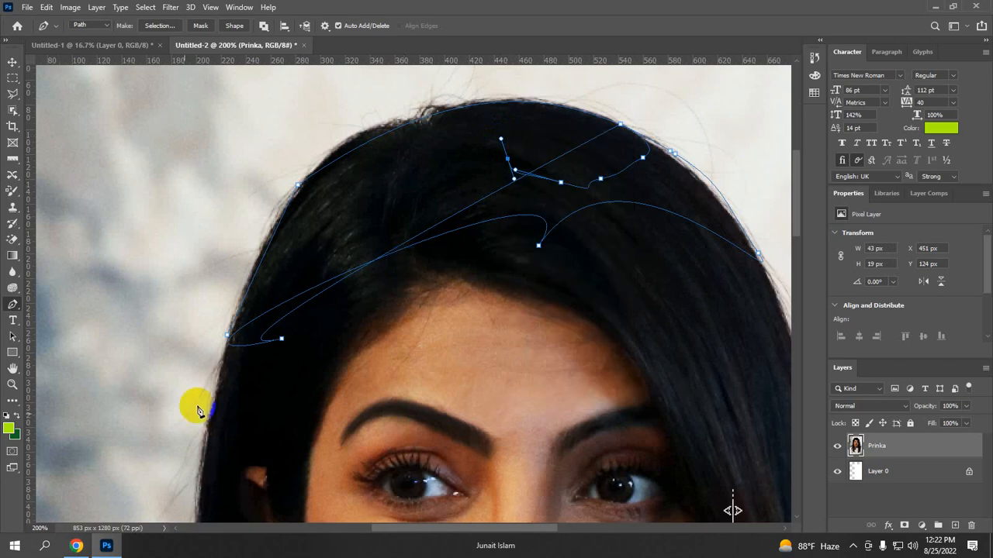
# Review the class 07 lesson list in Chrome, and return to Photoshop to show the available Pen tool variants
pyautogui.click(79, 546)
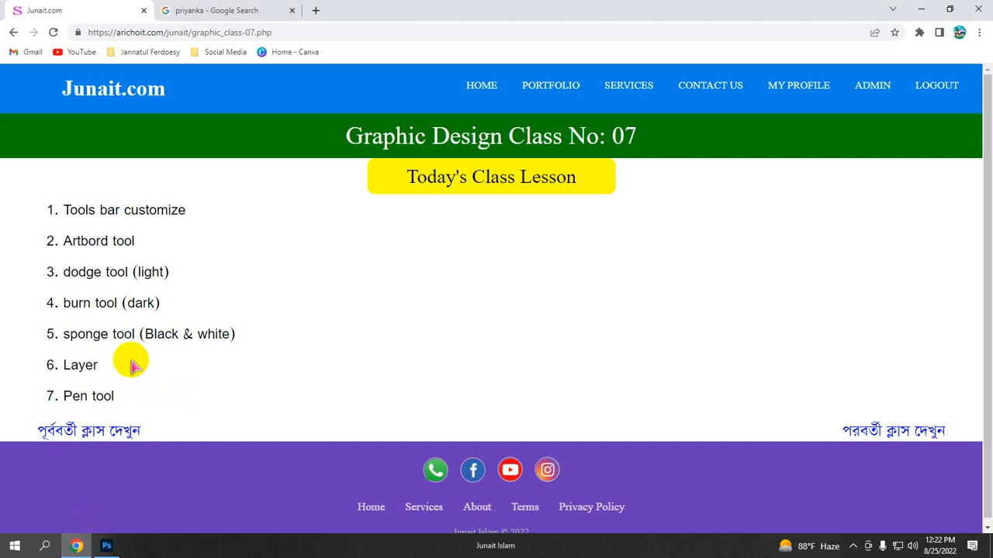
pyautogui.scroll(-1, 124, 465)
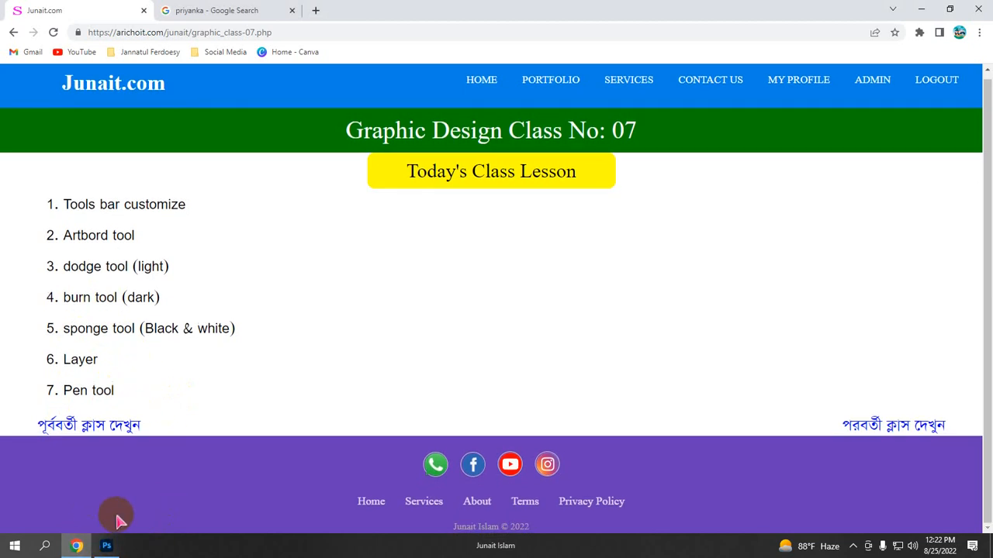
pyautogui.click(106, 546)
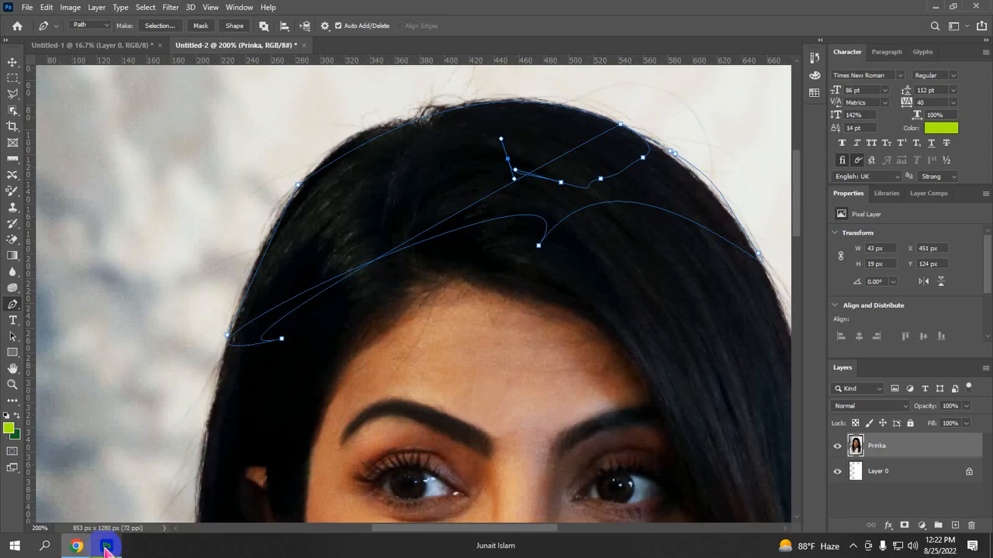
pyautogui.rightClick(11, 306)
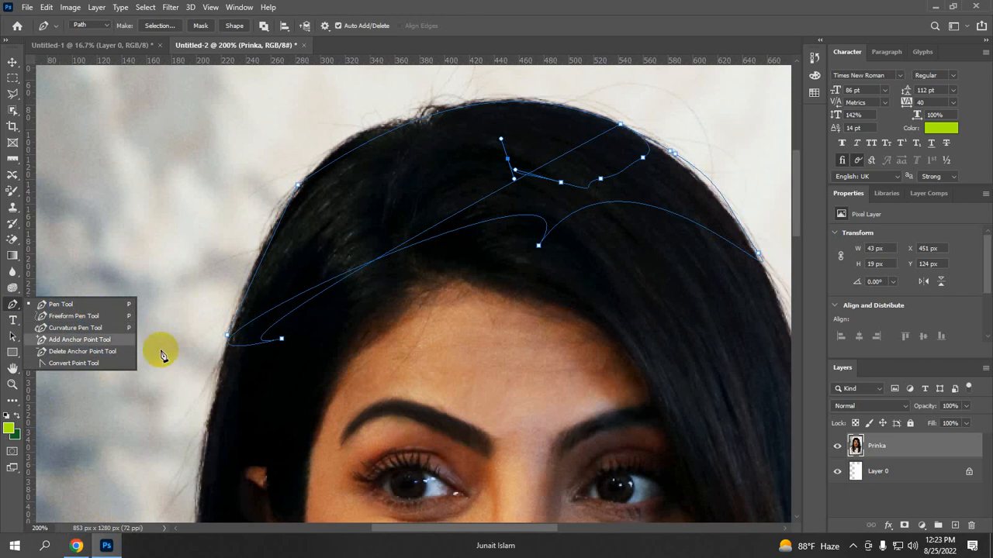
# Undo the path traced around and across the hair back to its first anchor at the left hair edge
pyautogui.click(227, 375)
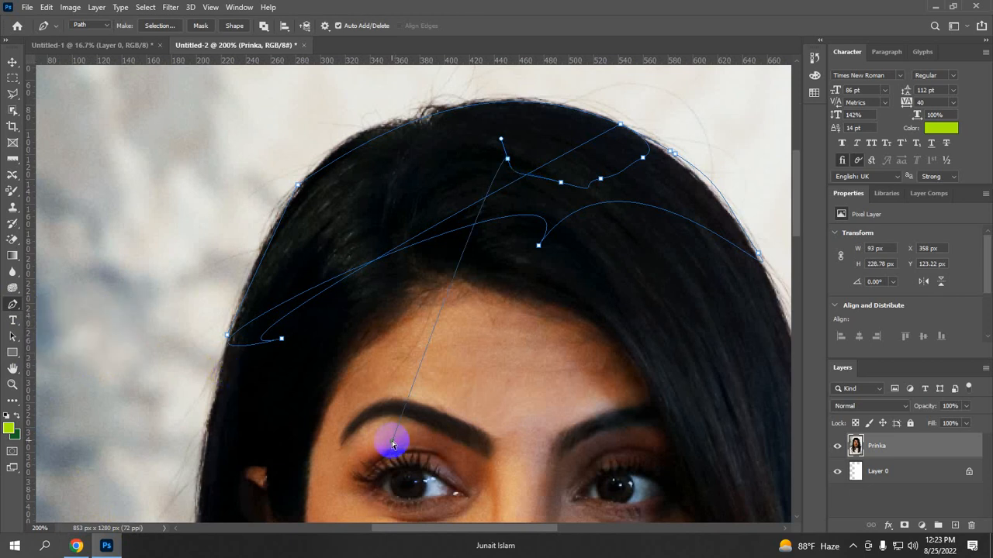
pyautogui.moveTo(390, 442); pyautogui.dragTo(386, 395)
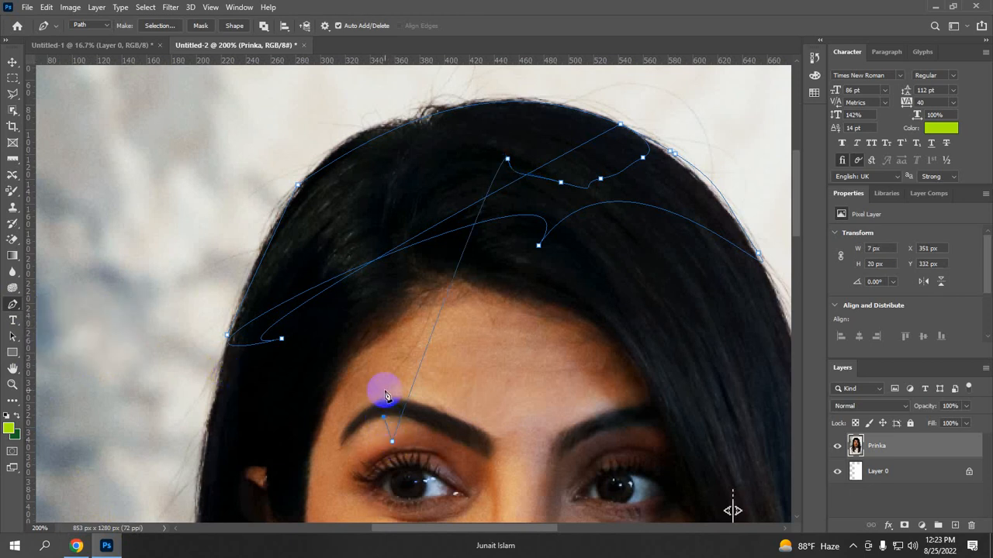
pyautogui.hotkey('ctrl', 'z')
pyautogui.hotkey('ctrl', 'z')
pyautogui.hotkey('ctrl', 'z')
pyautogui.hotkey('ctrl', 'z')
pyautogui.hotkey('ctrl', 'z')
pyautogui.hotkey('ctrl', 'z')
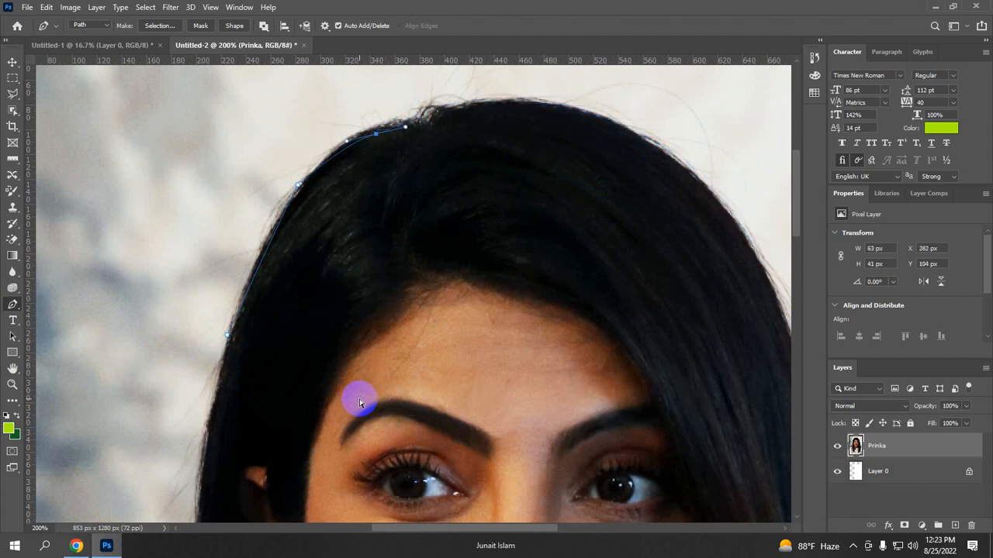
pyautogui.hotkey('ctrl', 'z')
pyautogui.hotkey('ctrl', 'z')
pyautogui.hotkey('ctrl', 'z')
pyautogui.hotkey('ctrl', 'z')
# Draw loose freehand path strokes across the hair and forehead and along the top hair edge with the Freeform Pen tool
pyautogui.rightClick(12, 305)
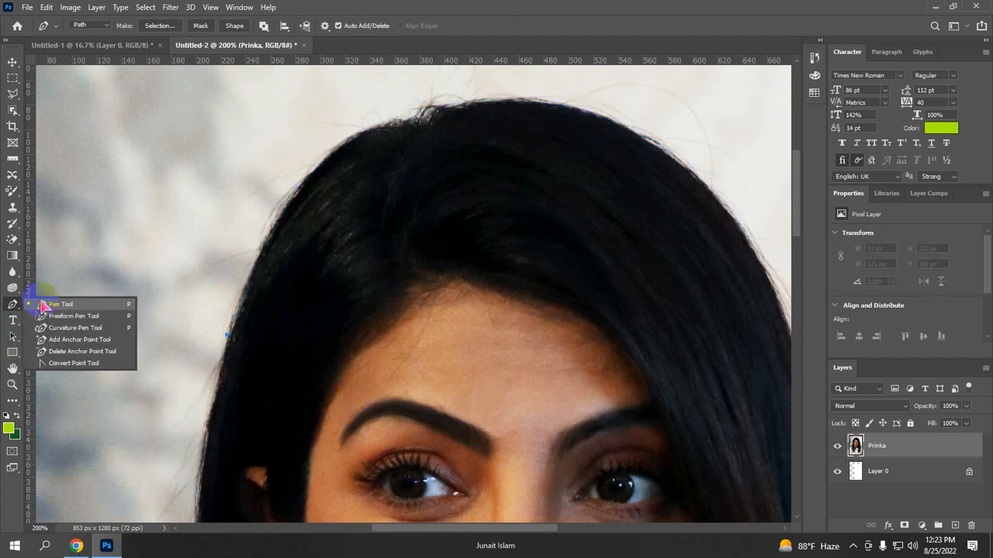
pyautogui.click(85, 315)
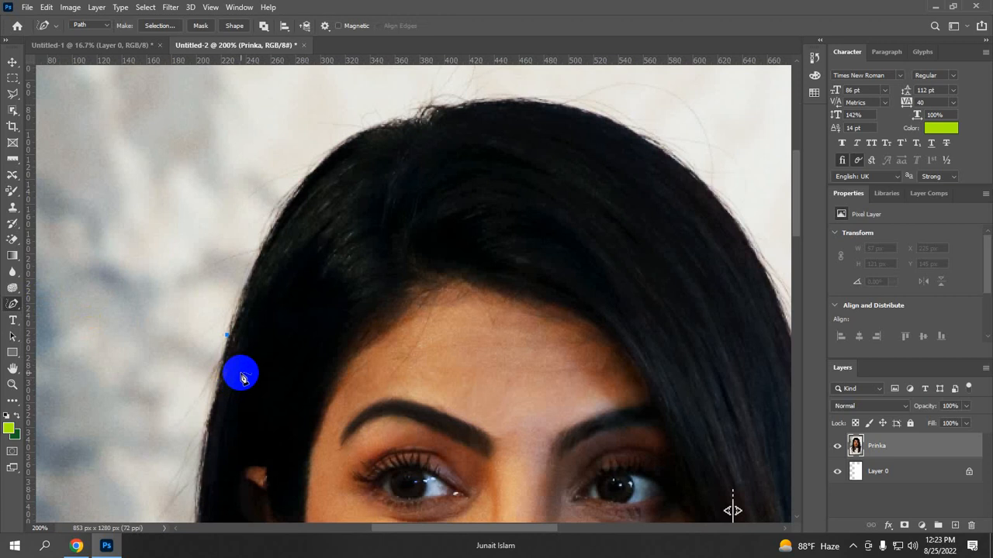
pyautogui.moveTo(243, 378)
pyautogui.mouseDown()
pyautogui.moveTo(314, 310)
pyautogui.moveTo(404, 300)
pyautogui.moveTo(450, 281)
pyautogui.moveTo(531, 285)
pyautogui.moveTo(591, 317)
pyautogui.moveTo(658, 303)
pyautogui.moveTo(634, 218)
pyautogui.moveTo(518, 192)
pyautogui.moveTo(387, 196)
pyautogui.moveTo(309, 234)
pyautogui.moveTo(235, 350)
pyautogui.moveTo(228, 402)
pyautogui.moveTo(278, 427)
pyautogui.moveTo(390, 400)
pyautogui.mouseUp()
pyautogui.moveTo(344, 363)
pyautogui.mouseDown()
pyautogui.moveTo(423, 317)
pyautogui.moveTo(674, 389)
pyautogui.moveTo(686, 360)
pyautogui.mouseUp()
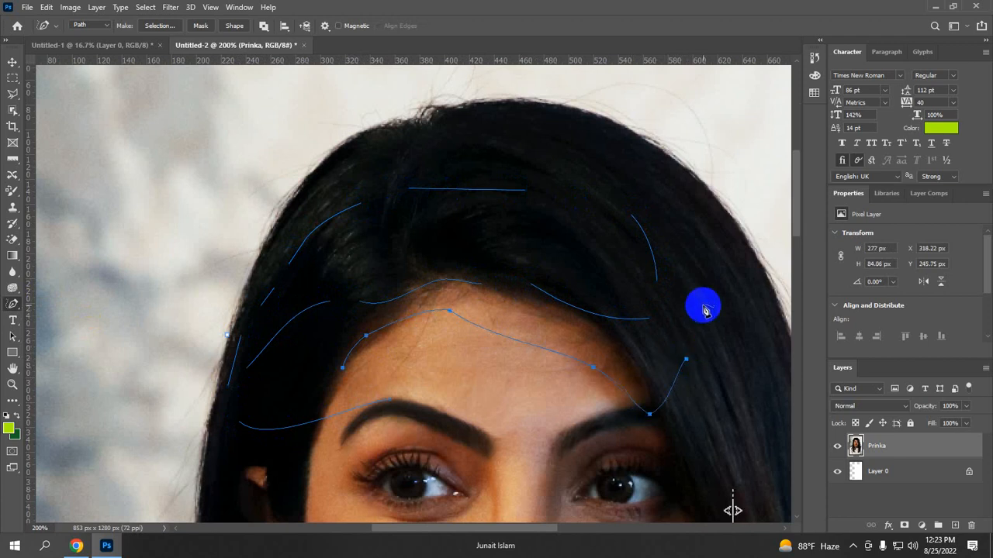
pyautogui.moveTo(709, 288)
pyautogui.mouseDown()
pyautogui.moveTo(729, 256)
pyautogui.moveTo(769, 295)
pyautogui.mouseUp()
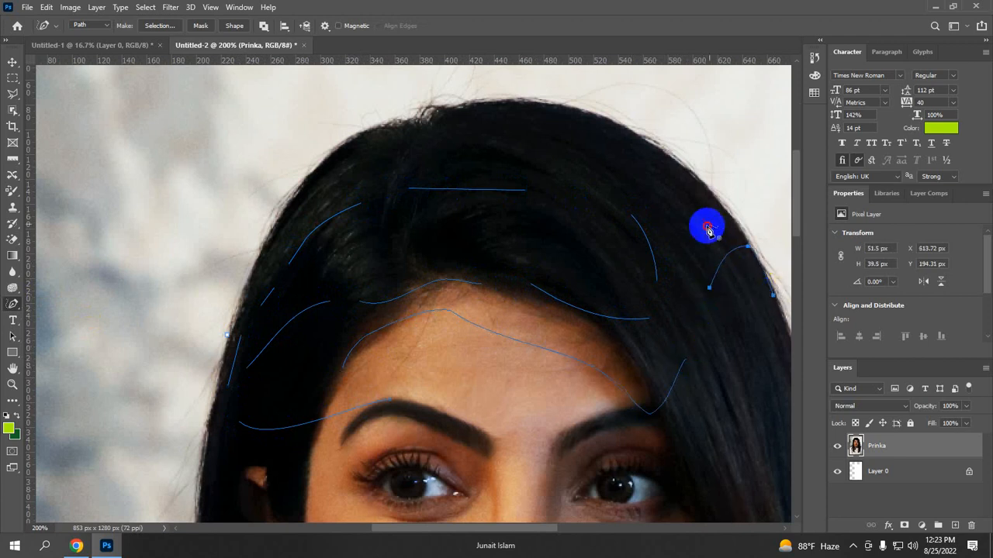
pyautogui.moveTo(708, 224); pyautogui.dragTo(704, 288)
pyautogui.scroll(-1, 384, 361)
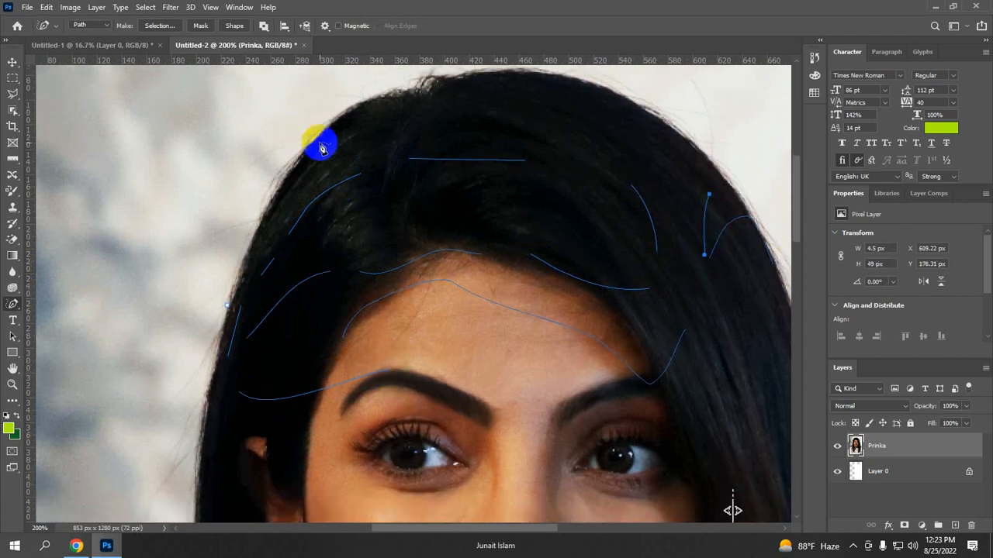
pyautogui.moveTo(314, 126); pyautogui.dragTo(432, 104)
pyautogui.scroll(1, 511, 128)
pyautogui.moveTo(552, 99)
pyautogui.mouseDown()
pyautogui.moveTo(651, 146)
pyautogui.moveTo(717, 235)
pyautogui.mouseUp()
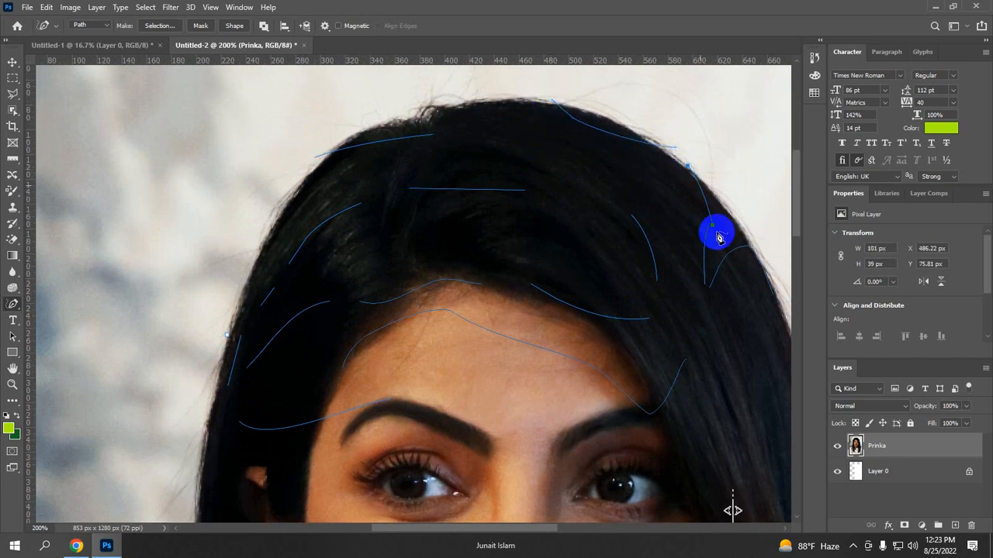
# Convert the freehand strokes to a selection and deselect it
pyautogui.hotkey('ctrl', 'Return')
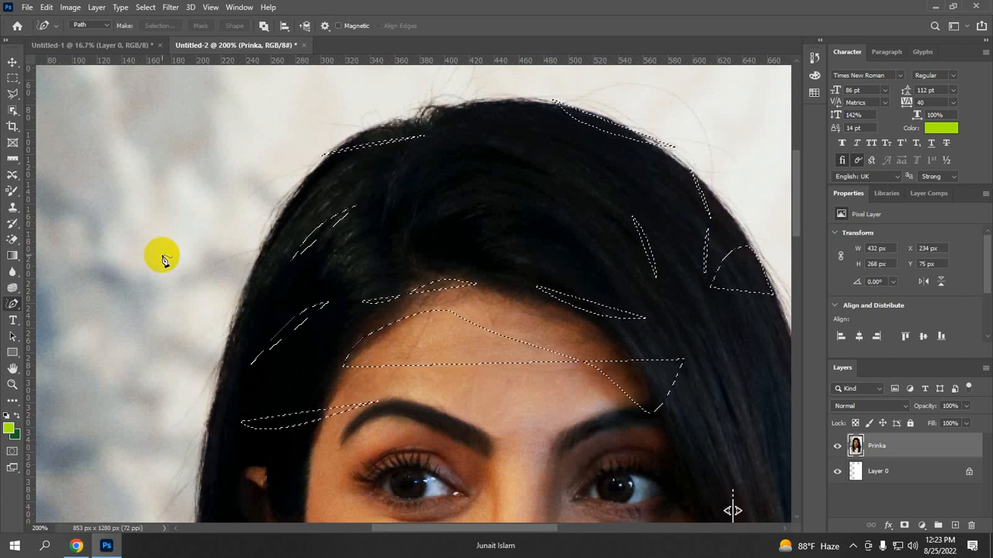
pyautogui.hotkey('ctrl', 'd')
# Draw a closed oval path over the left side of the hair with the Curvature Pen tool
pyautogui.rightClick(18, 303)
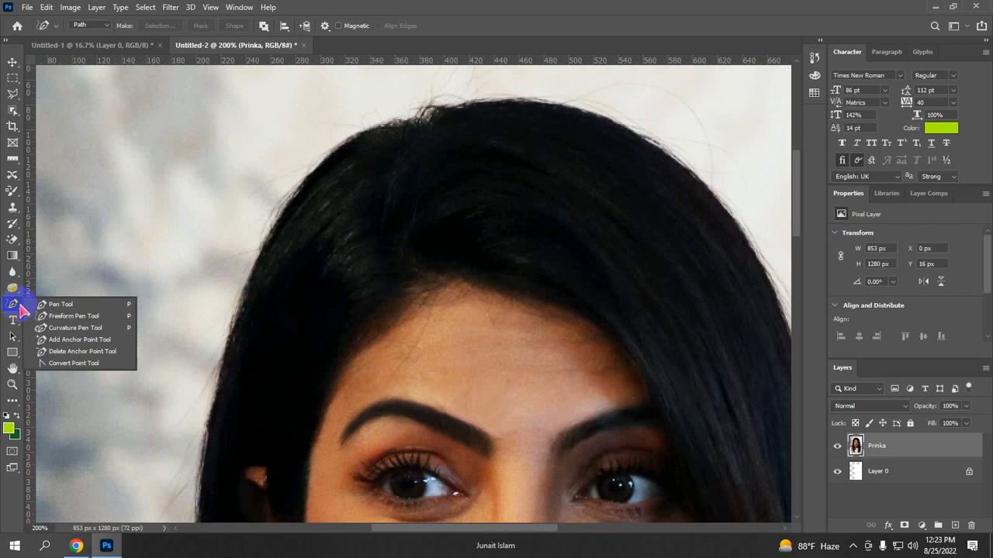
pyautogui.click(93, 325)
pyautogui.click(233, 334)
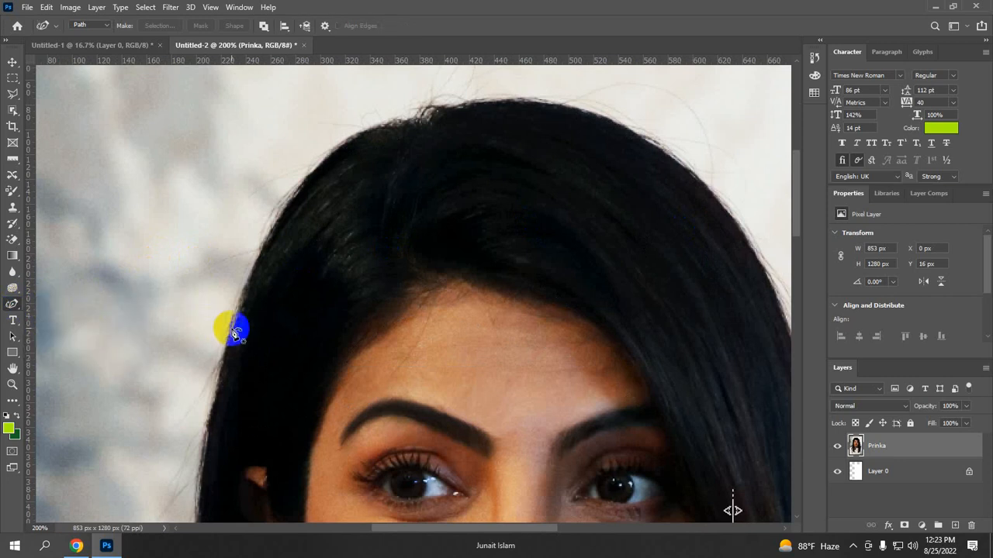
pyautogui.click(285, 262)
pyautogui.click(336, 320)
pyautogui.click(275, 384)
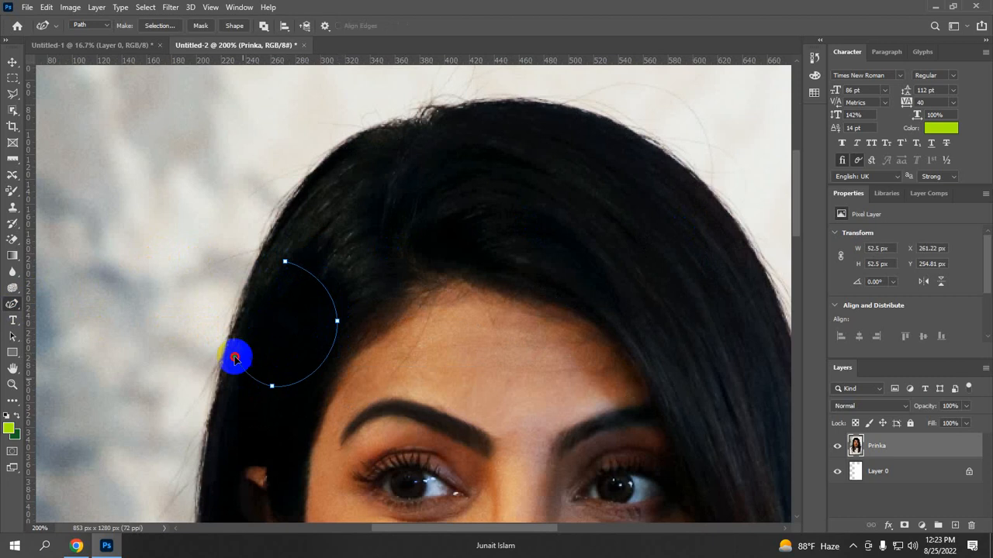
pyautogui.click(232, 312)
pyautogui.click(286, 262)
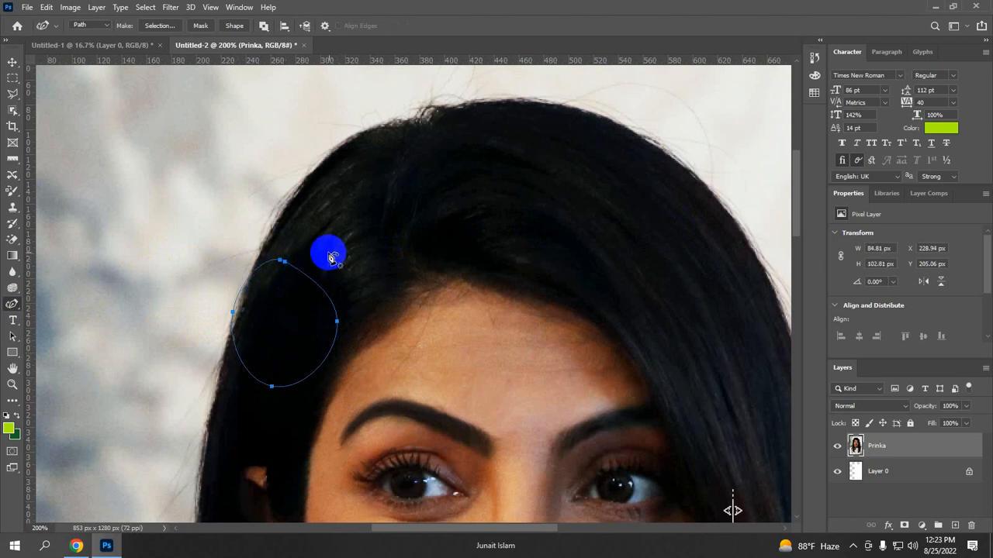
# Start a second rounded curvature path over the upper forehead and the middle of the hair
pyautogui.click(555, 270)
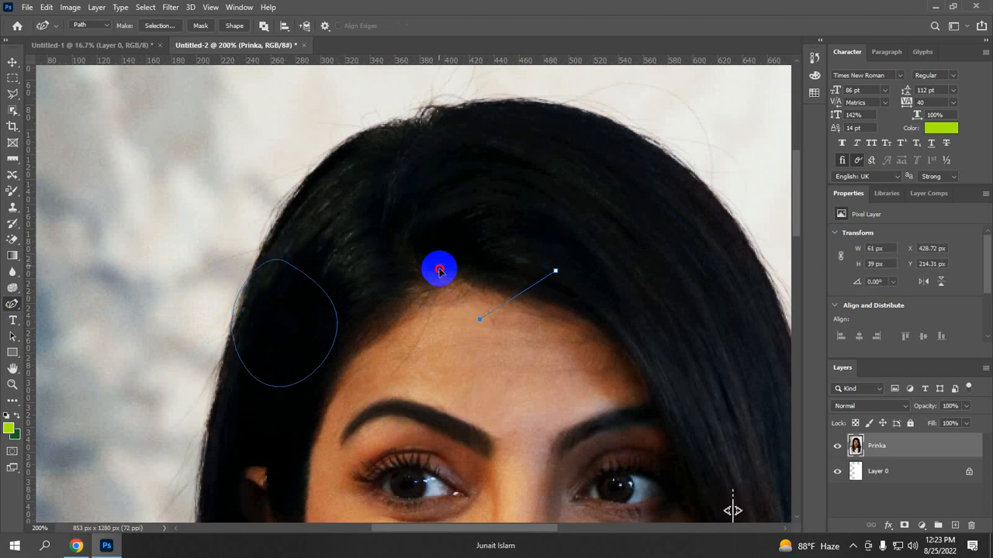
pyautogui.click(433, 192)
pyautogui.click(519, 140)
pyautogui.click(578, 187)
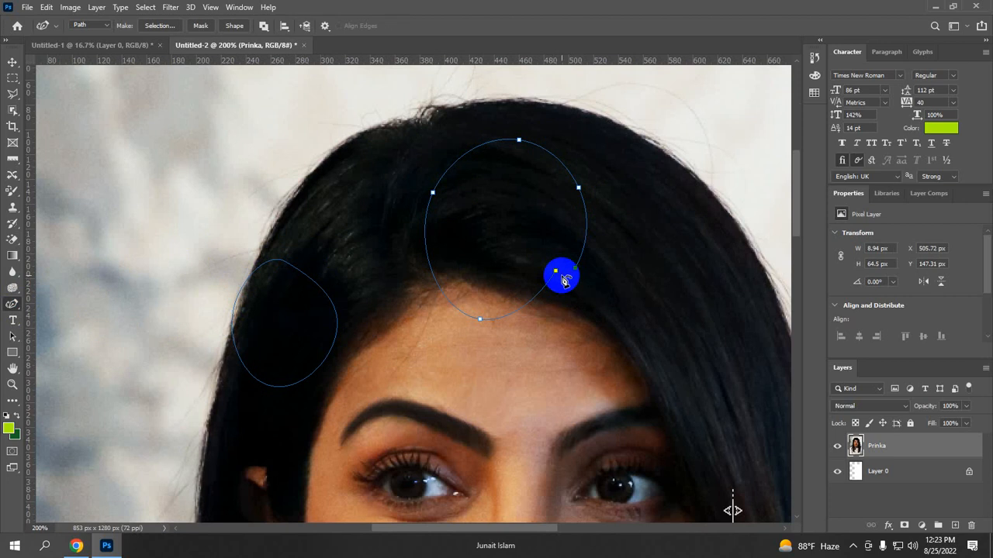
# Continue the second curvature path down across the eyes and back over the forehead, closing it at its starting anchor
pyautogui.click(645, 398)
pyautogui.moveTo(496, 462); pyautogui.dragTo(429, 525)
pyautogui.click(474, 430)
pyautogui.click(510, 412)
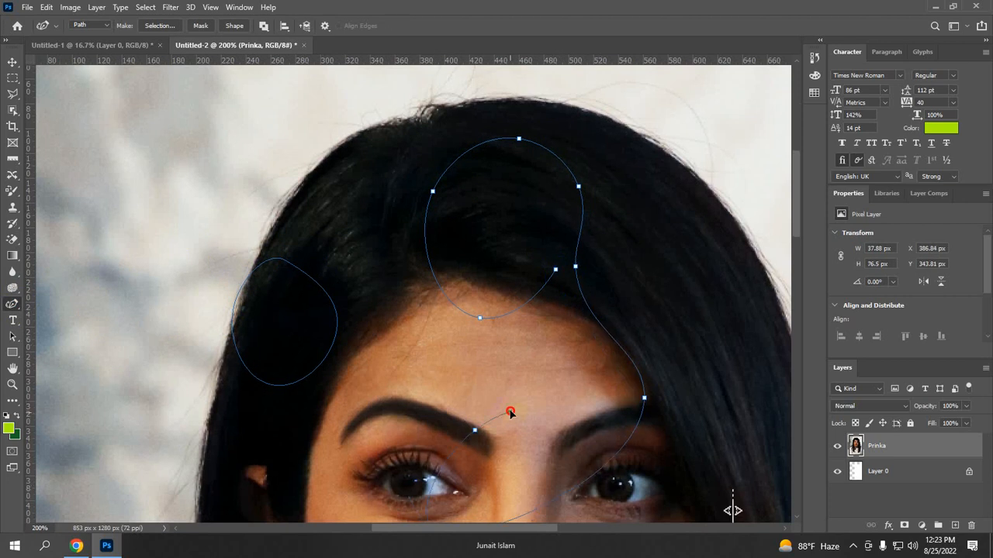
pyautogui.click(568, 341)
pyautogui.click(555, 270)
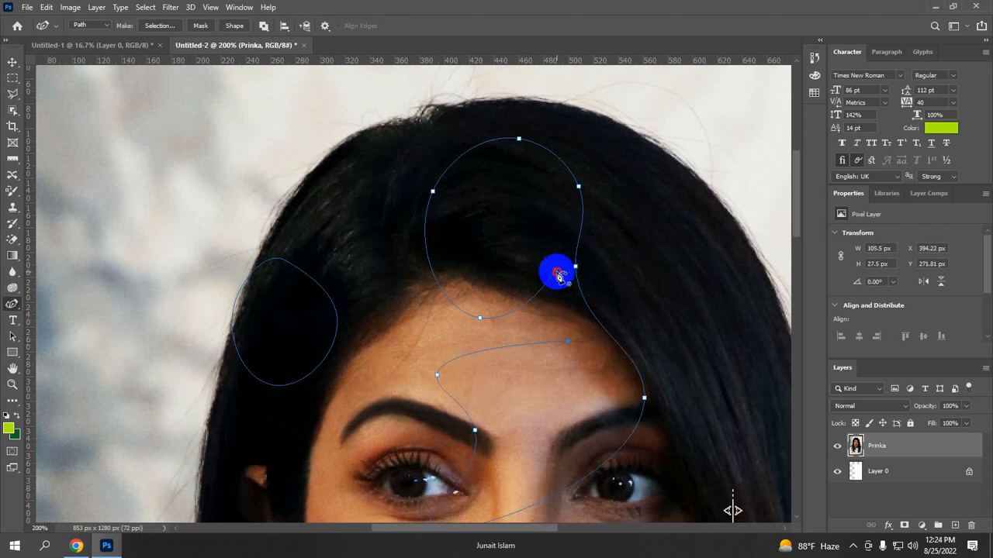
pyautogui.scroll(-1, 838, 337)
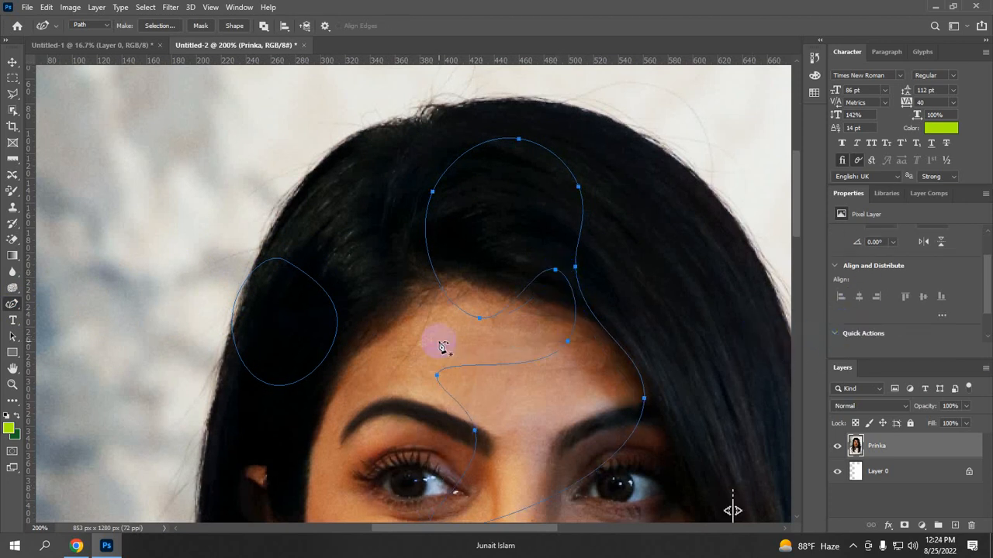
# Undo the whole second curvature path over the hair and face, keeping the oval on the left hair
pyautogui.rightClick(11, 305)
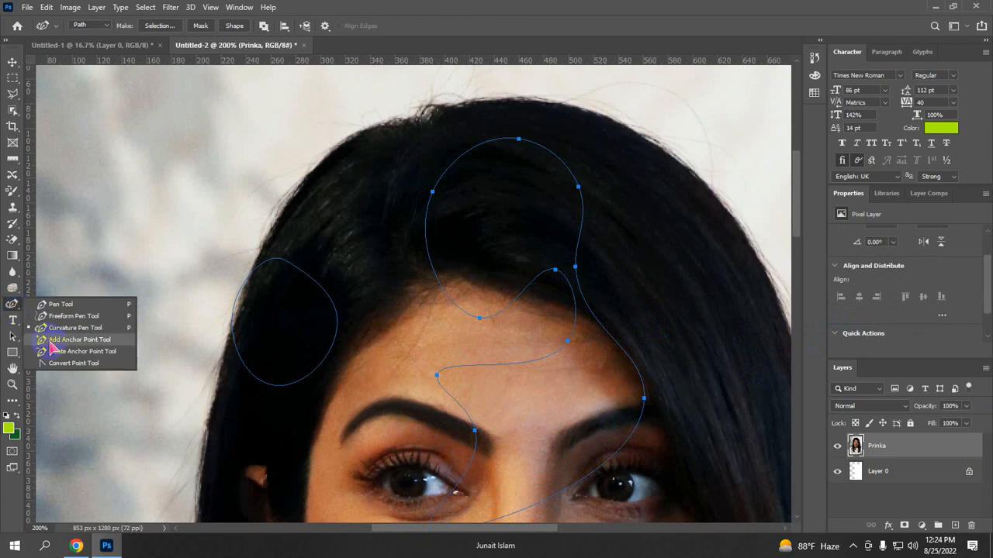
pyautogui.click(13, 63)
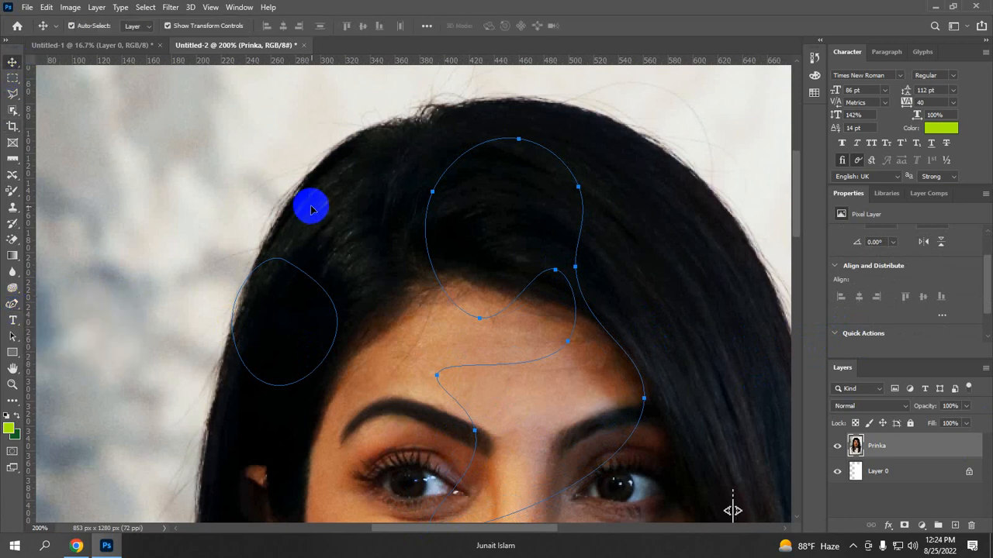
pyautogui.hotkey('ctrl', 'z')
pyautogui.hotkey('ctrl', 'z')
pyautogui.hotkey('ctrl', 'z')
pyautogui.hotkey('ctrl', 'z')
pyautogui.hotkey('ctrl', 'z')
pyautogui.hotkey('ctrl', 'z')
pyautogui.hotkey('ctrl', 'z')
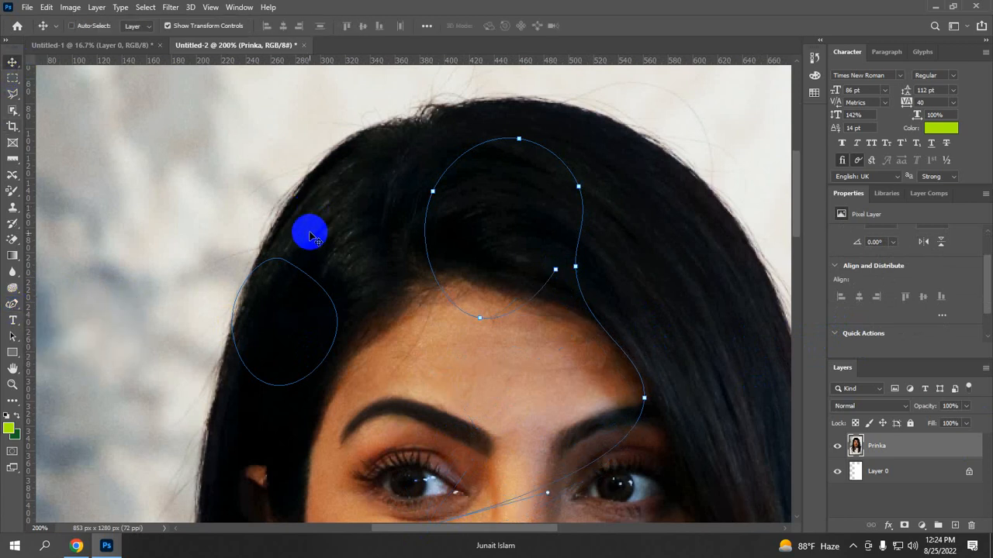
pyautogui.hotkey('ctrl', 'z')
pyautogui.hotkey('ctrl', 'z')
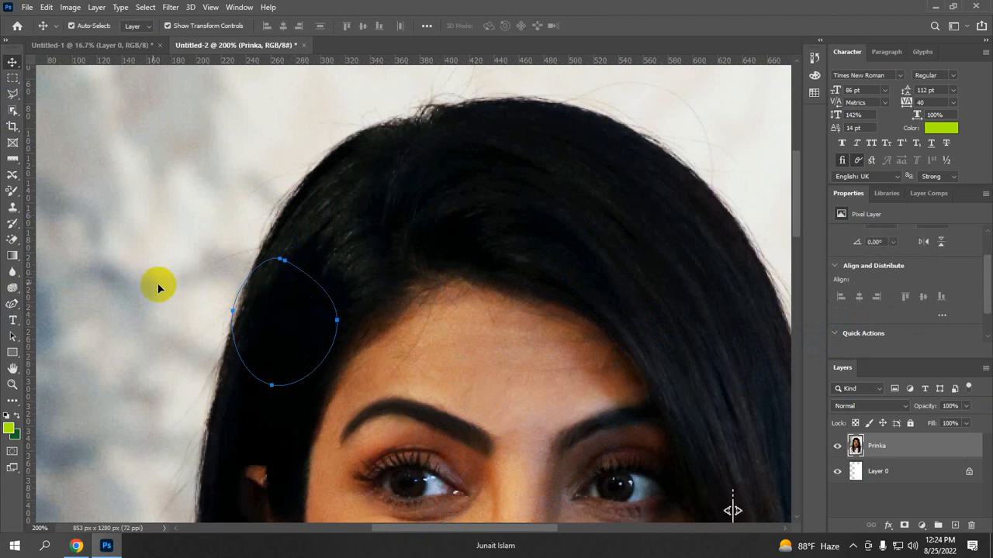
# Reshape the left oval into a larger, rounder circle by moving its anchors outward with the Curvature Pen tool
pyautogui.click(12, 320)
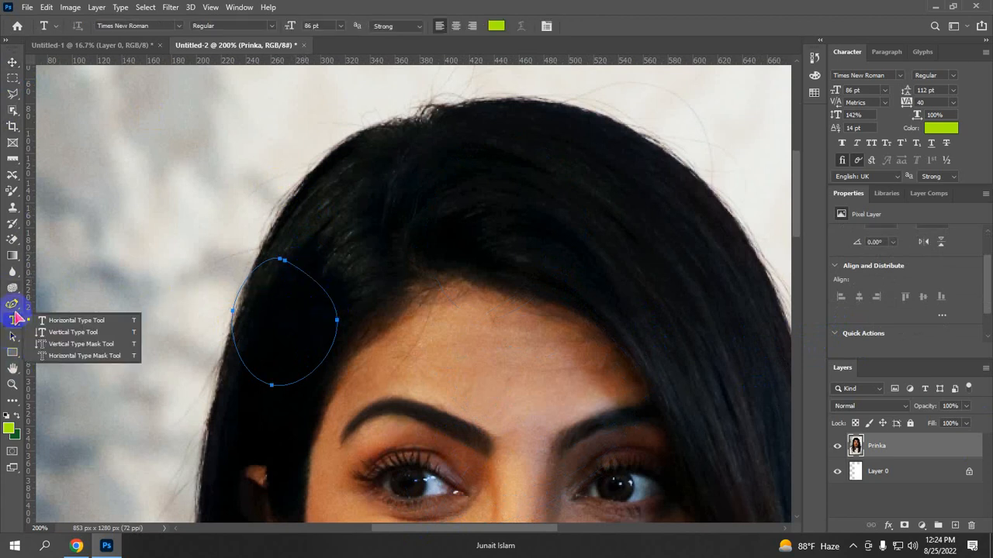
pyautogui.click(12, 304)
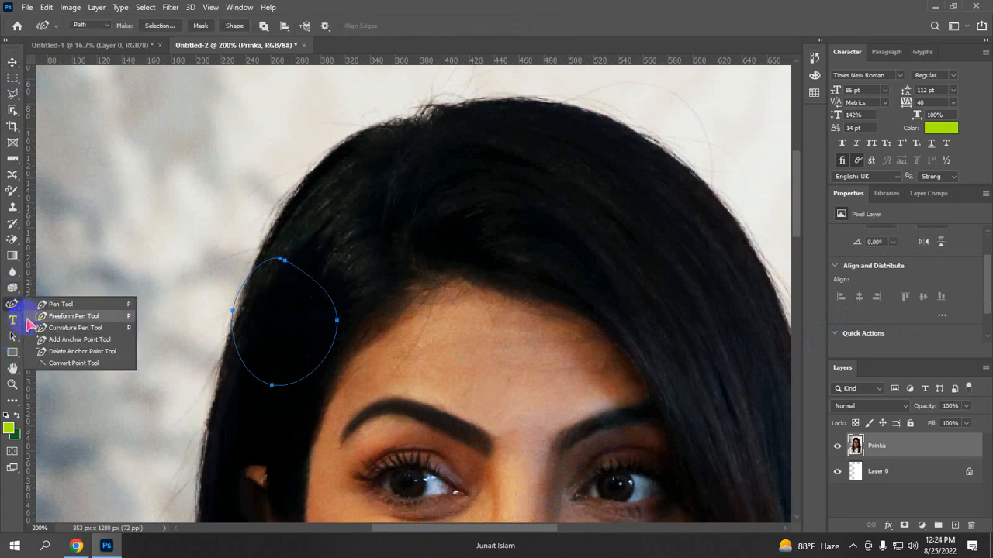
pyautogui.click(78, 341)
pyautogui.click(324, 320)
pyautogui.moveTo(338, 321); pyautogui.dragTo(358, 322)
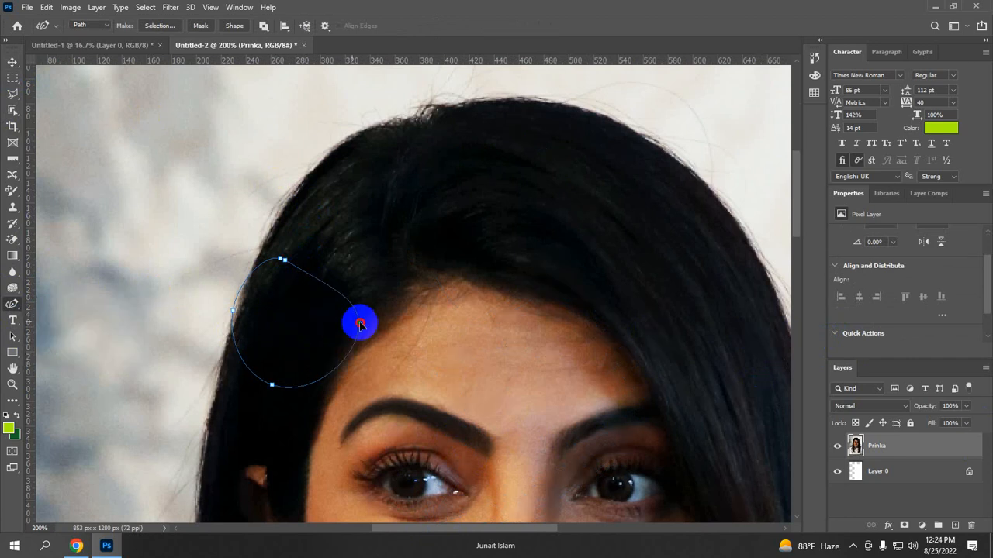
pyautogui.click(287, 277)
pyautogui.moveTo(286, 259)
pyautogui.mouseDown()
pyautogui.moveTo(313, 261)
pyautogui.moveTo(376, 332)
pyautogui.moveTo(355, 341)
pyautogui.moveTo(351, 323)
pyautogui.moveTo(271, 387)
pyautogui.moveTo(266, 404)
pyautogui.mouseUp()
pyautogui.click(232, 312)
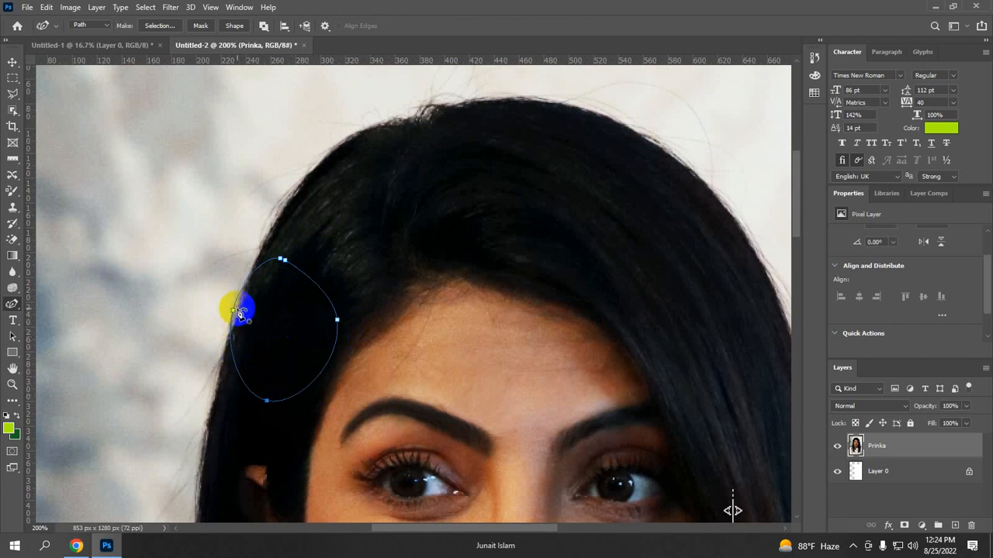
pyautogui.moveTo(232, 313); pyautogui.dragTo(202, 311)
pyautogui.moveTo(282, 260); pyautogui.dragTo(358, 326)
pyautogui.moveTo(276, 253); pyautogui.dragTo(325, 247)
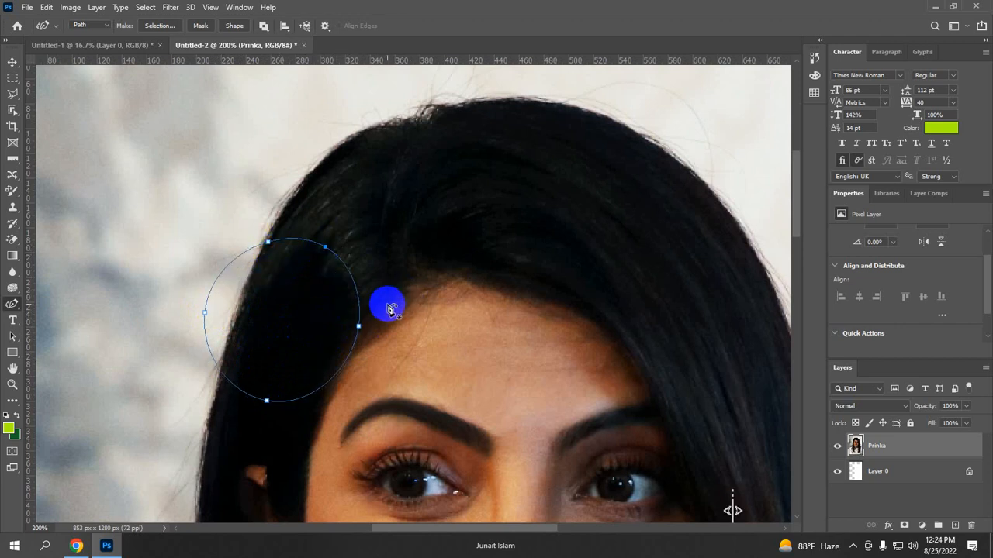
# Add anchor points on the upper right, lower right, lower left and upper left of the circle with the Add Anchor Point tool
pyautogui.rightClick(13, 314)
pyautogui.rightClick(13, 305)
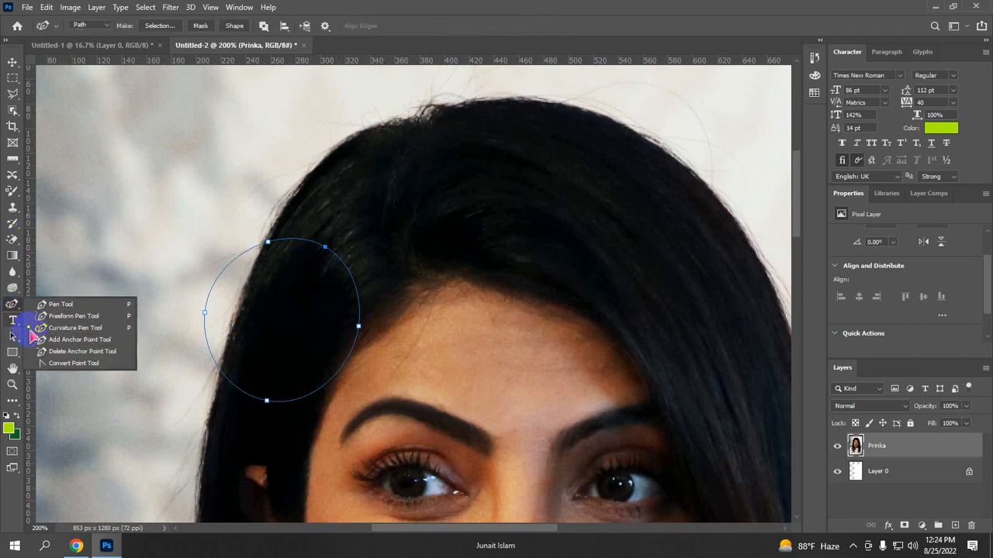
pyautogui.click(82, 341)
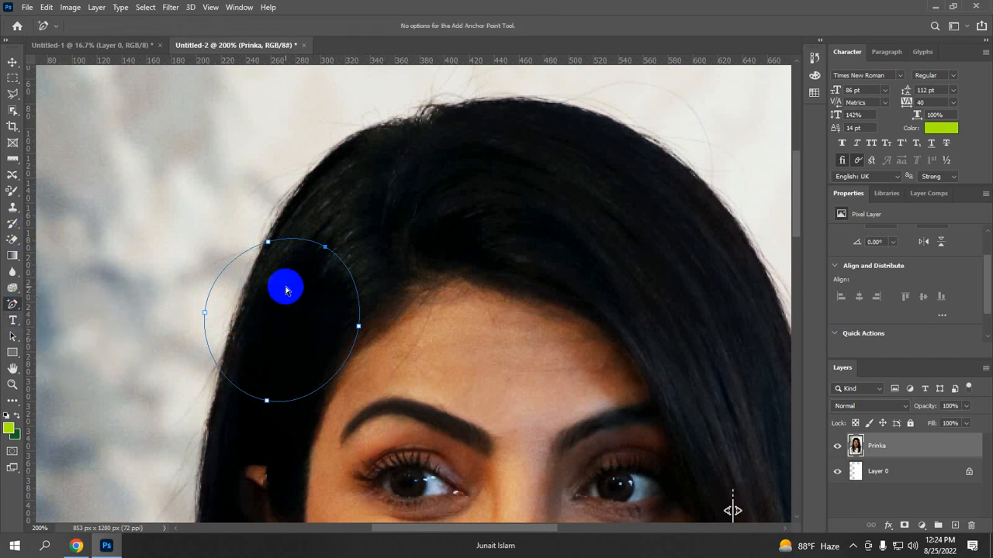
pyautogui.click(355, 287)
pyautogui.click(324, 388)
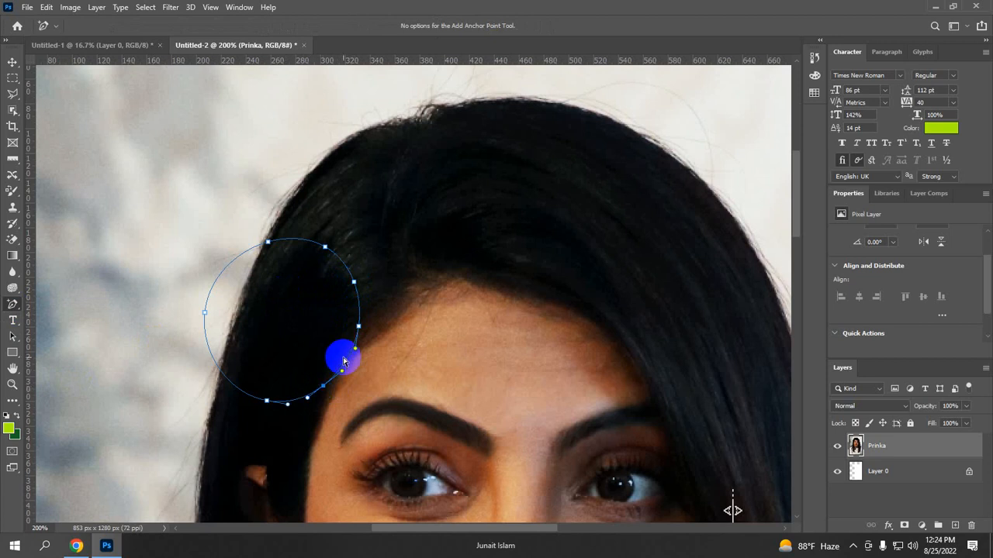
pyautogui.click(221, 371)
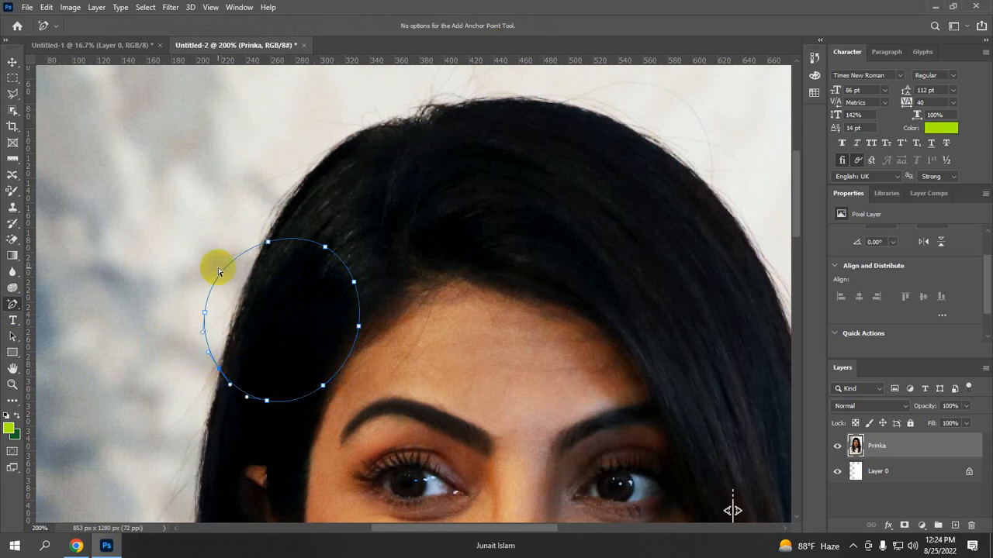
# Remove anchor points along the circle's top and right side with the Delete Anchor Point tool, distorting its shape
pyautogui.rightClick(15, 303)
pyautogui.click(84, 351)
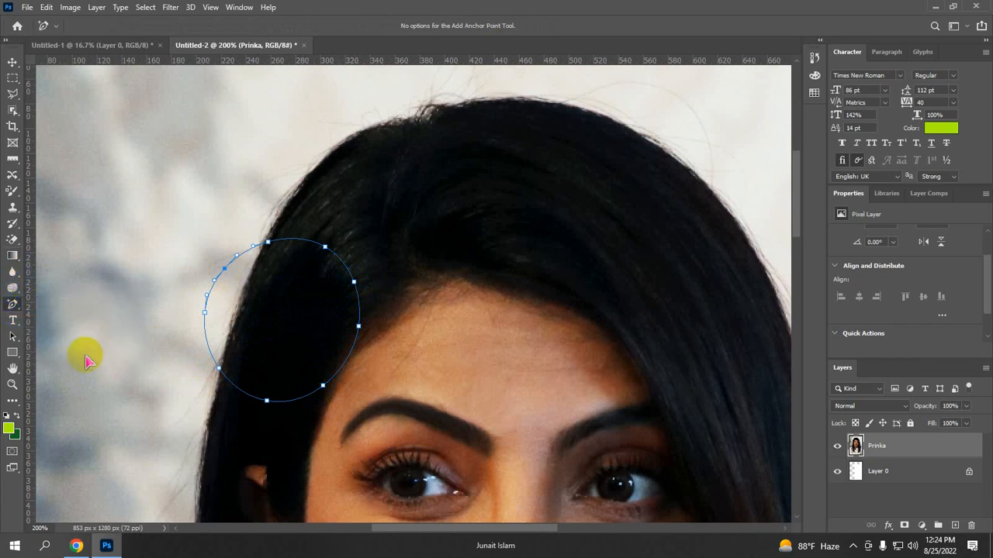
pyautogui.click(268, 244)
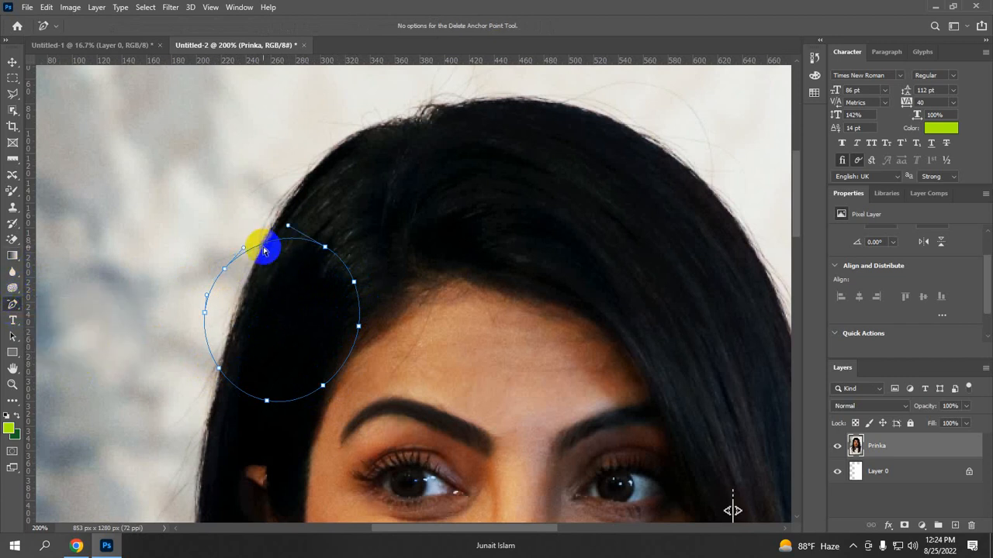
pyautogui.click(221, 271)
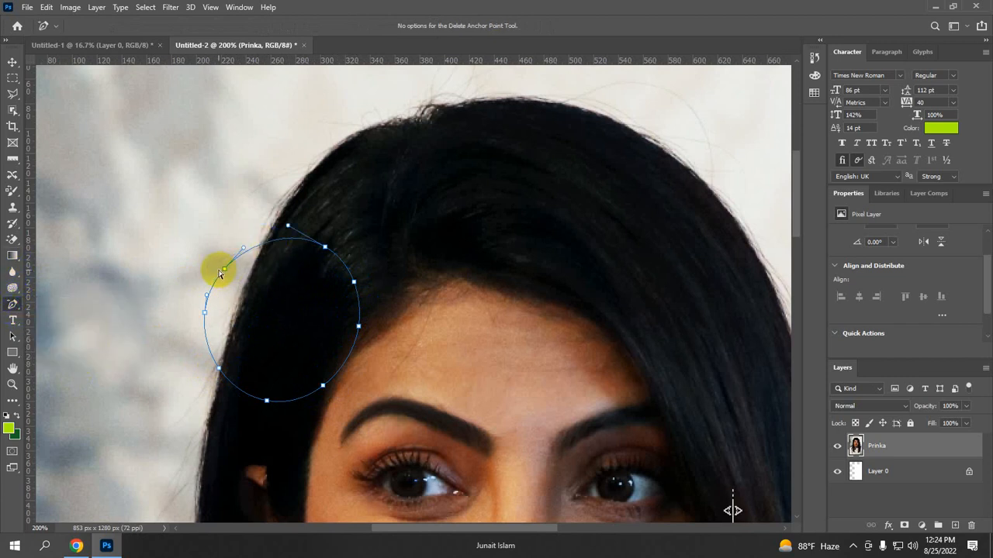
pyautogui.click(325, 249)
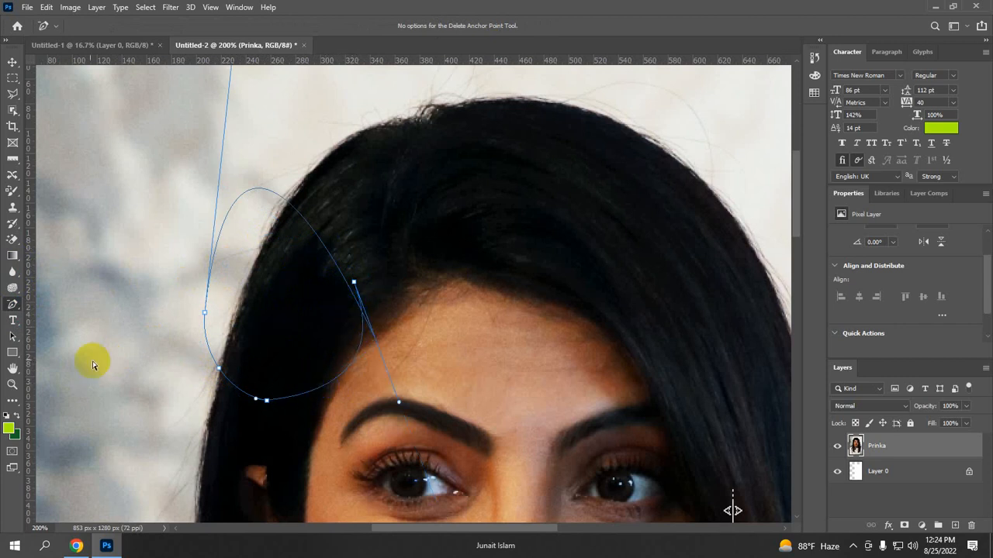
# Reshape the curve at the path's right anchor, near the hairline, by pulling out new direction handles with the Convert Point tool
pyautogui.rightClick(12, 308)
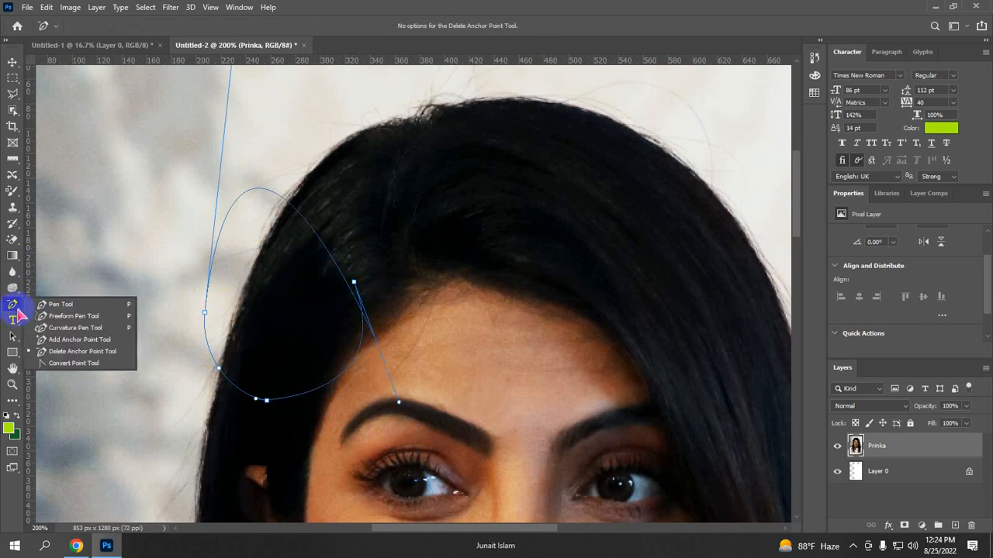
pyautogui.click(87, 363)
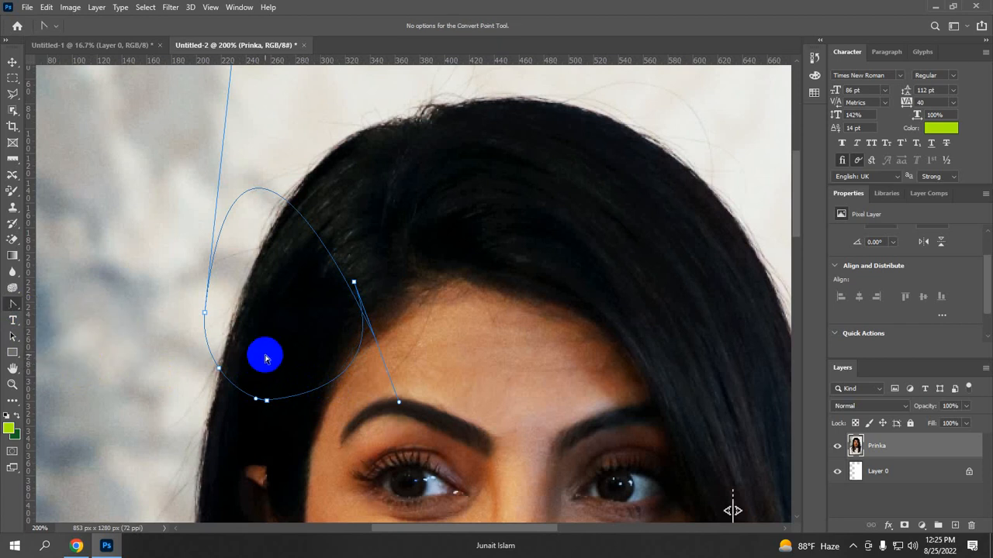
pyautogui.moveTo(349, 284); pyautogui.dragTo(288, 302)
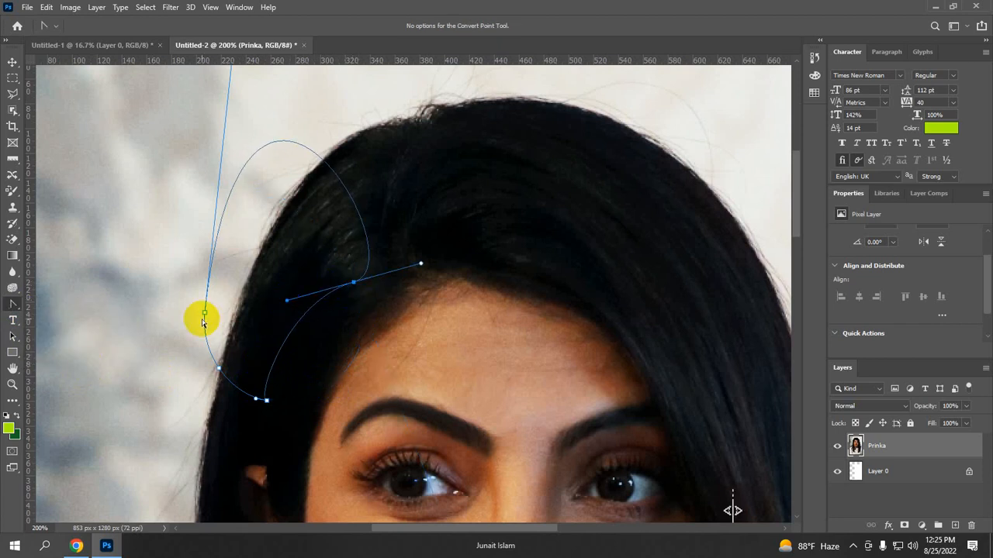
# Try to reshape the path around its left and bottom anchors by pulling handles with the Convert Point tool
pyautogui.moveTo(204, 313); pyautogui.dragTo(257, 319)
pyautogui.moveTo(267, 402); pyautogui.dragTo(326, 373)
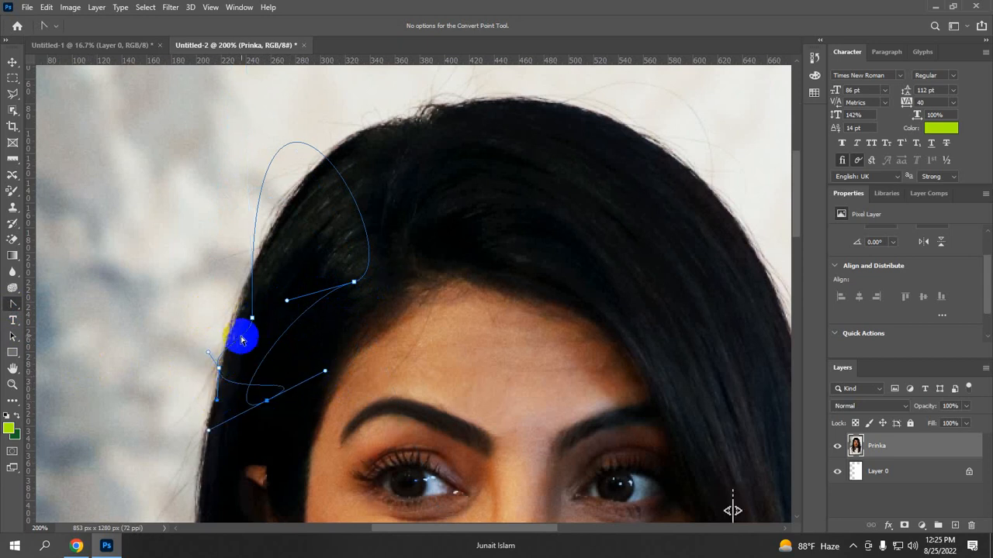
pyautogui.moveTo(255, 317); pyautogui.dragTo(284, 323)
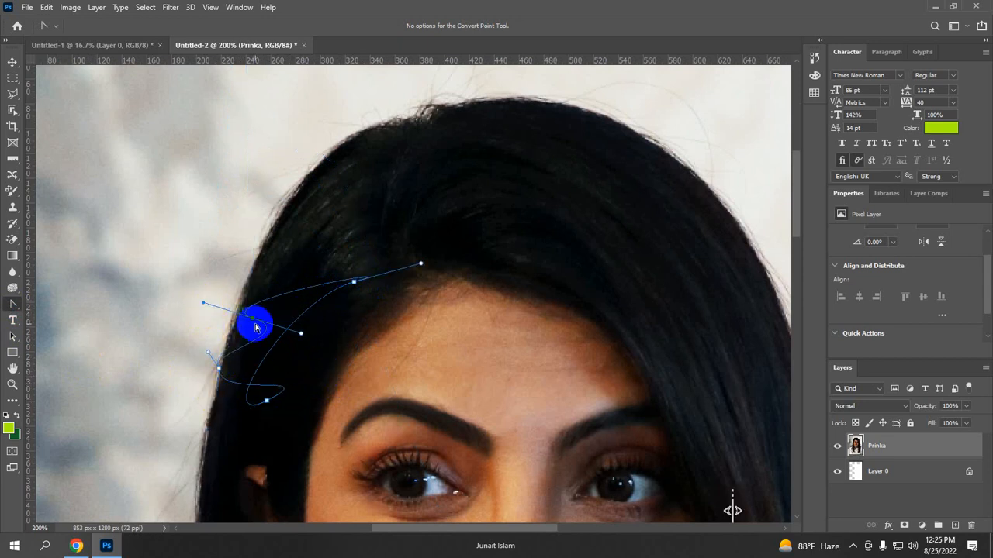
# Undo the handle changes on the path's left and bottom anchors, keeping the reshaped right anchor
pyautogui.hotkey('ctrl', 'z')
pyautogui.hotkey('ctrl', 'z')
pyautogui.hotkey('ctrl', 'z')
# Switch to Chrome and review the lesson list for Graphic Design Class No: 07
pyautogui.rightClick(11, 308)
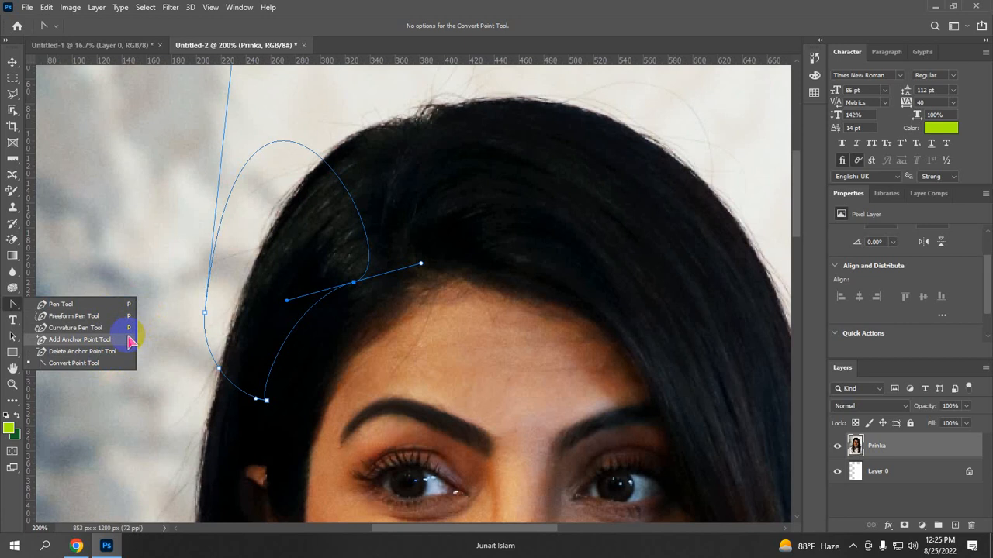
pyautogui.click(76, 546)
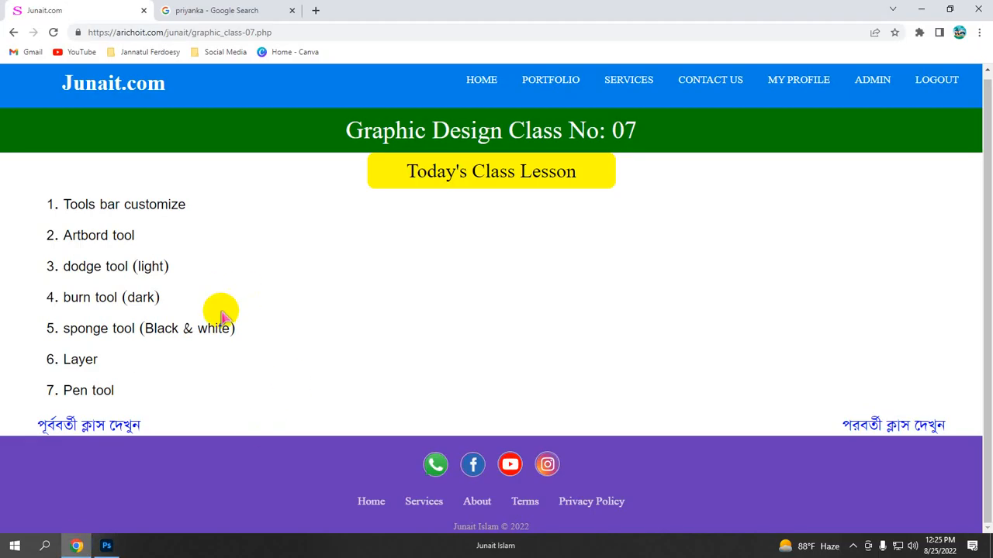